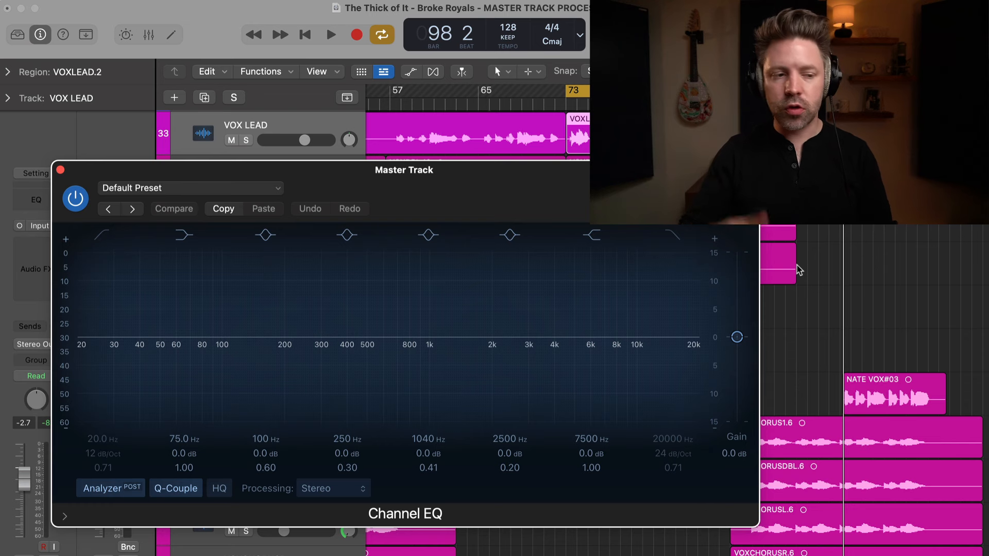
Step: Try moving the master EQ's 250 Hz band to 348 Hz at +0.3 dB, and add a low cut at 137 Hz
drag(305, 339, 334, 337)
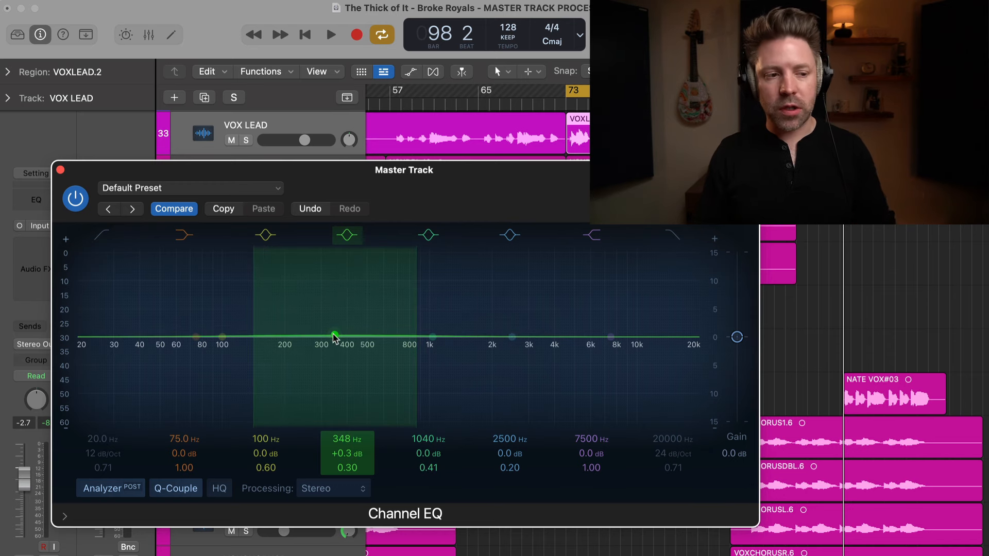
alt+click(334, 338)
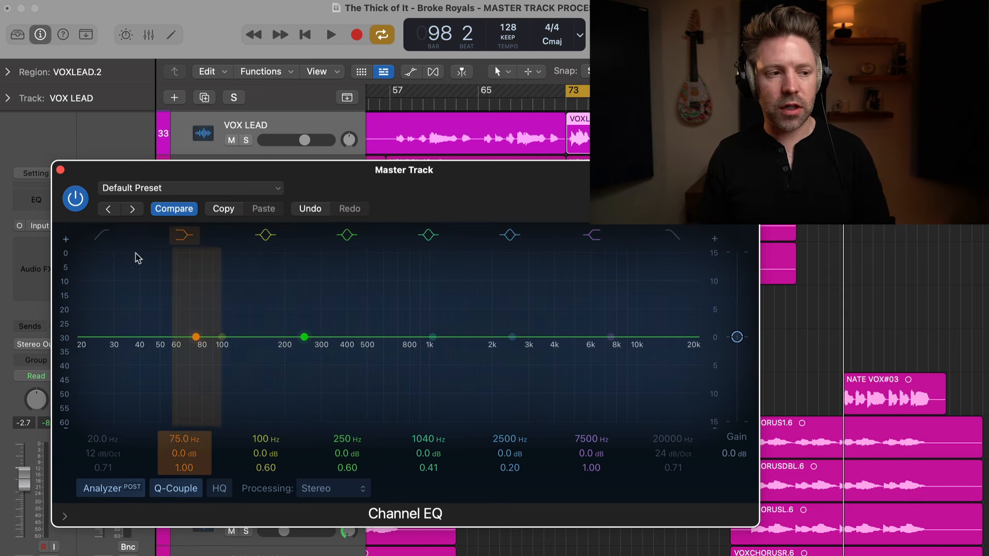
click(103, 235)
drag(79, 355, 222, 358)
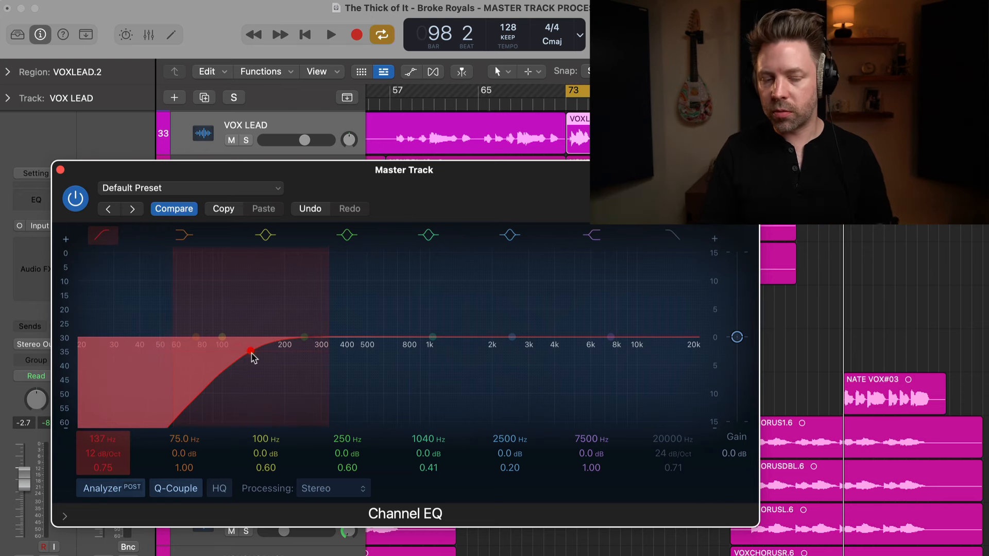
Step: Try a 6600 Hz high cut with a 24 dB/Oct slope on the master EQ, and reset and disable that band
click(672, 236)
drag(688, 313, 591, 306)
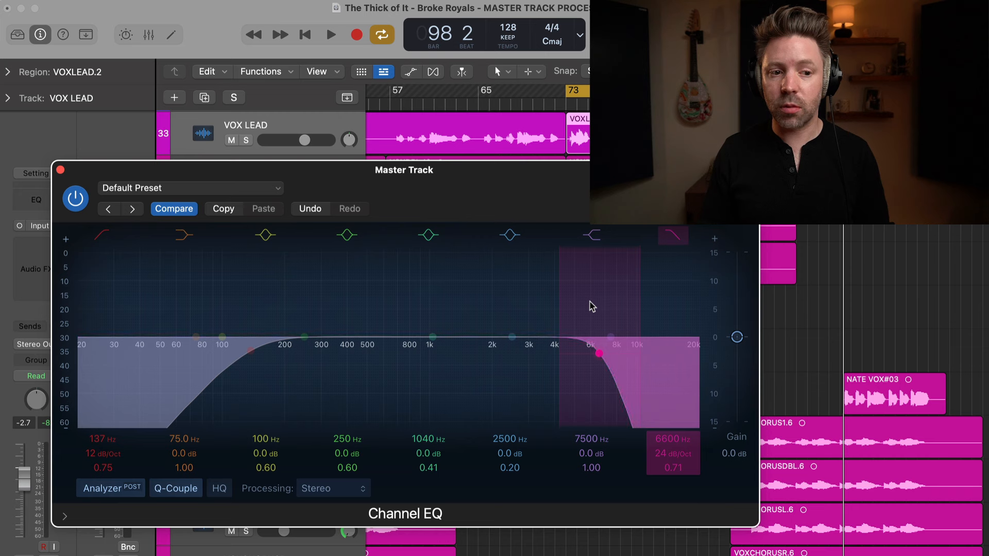
alt+click(600, 354)
click(670, 238)
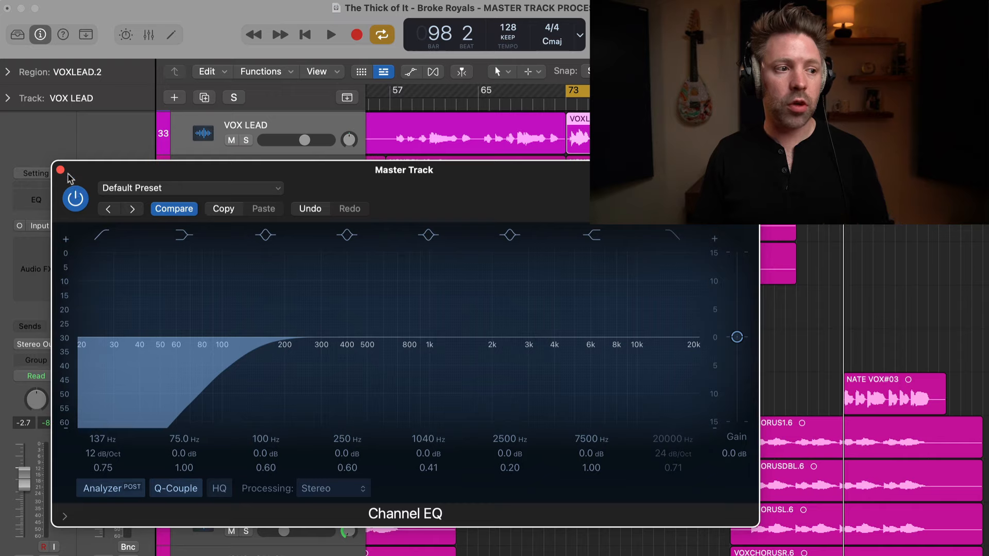
Step: Close the master EQ window and remove the second Channel EQ below the Compressor from the Master Track
click(60, 170)
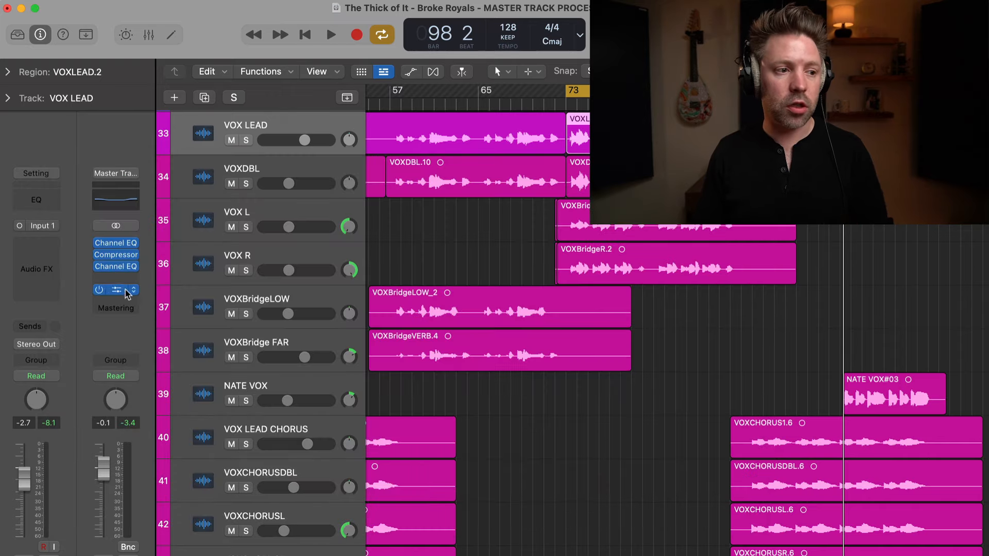
click(134, 267)
click(536, 264)
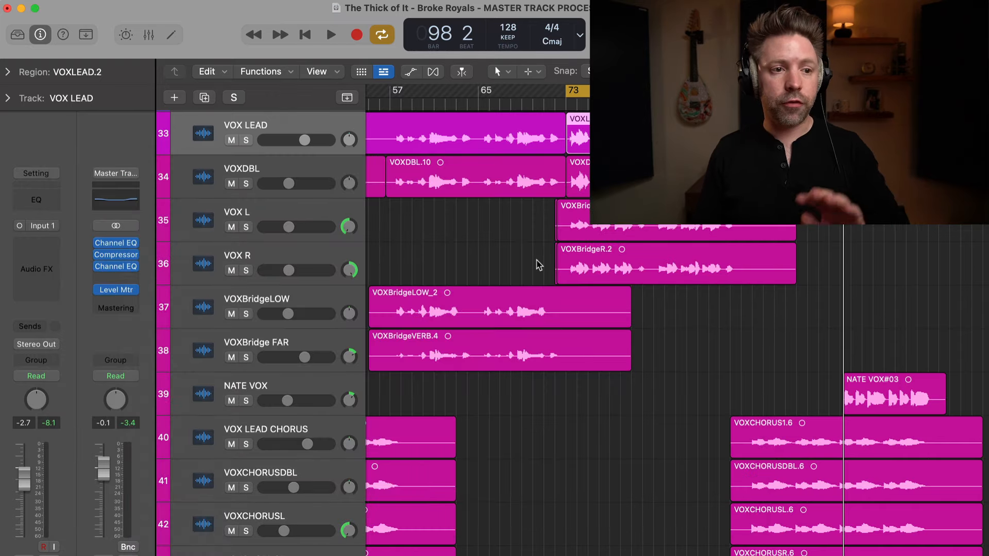
Step: Select the DRUMS track and play the looped section, toggling its solo to compare the drums alone with the full mix
scroll(536, 265, up, 5)
scroll(536, 265, up, 15)
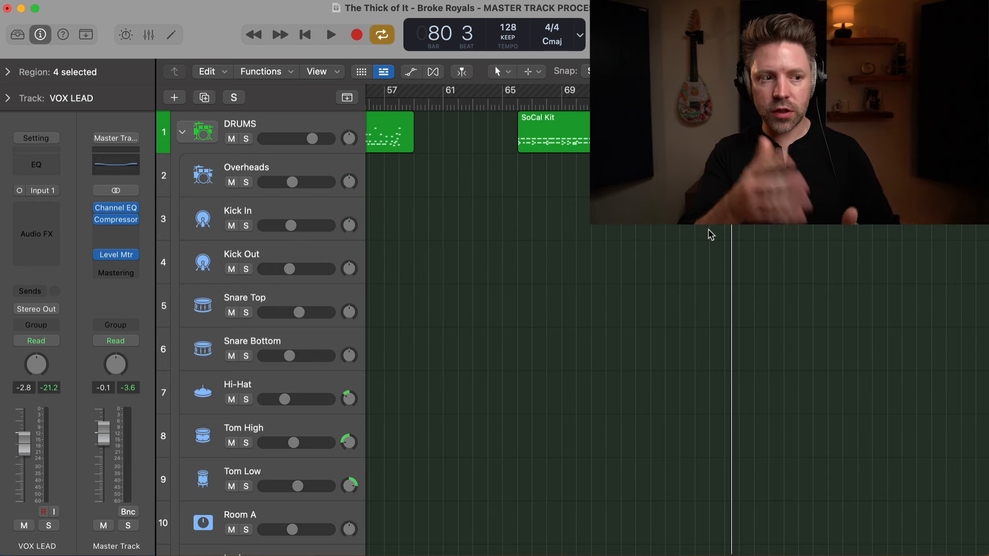
click(305, 137)
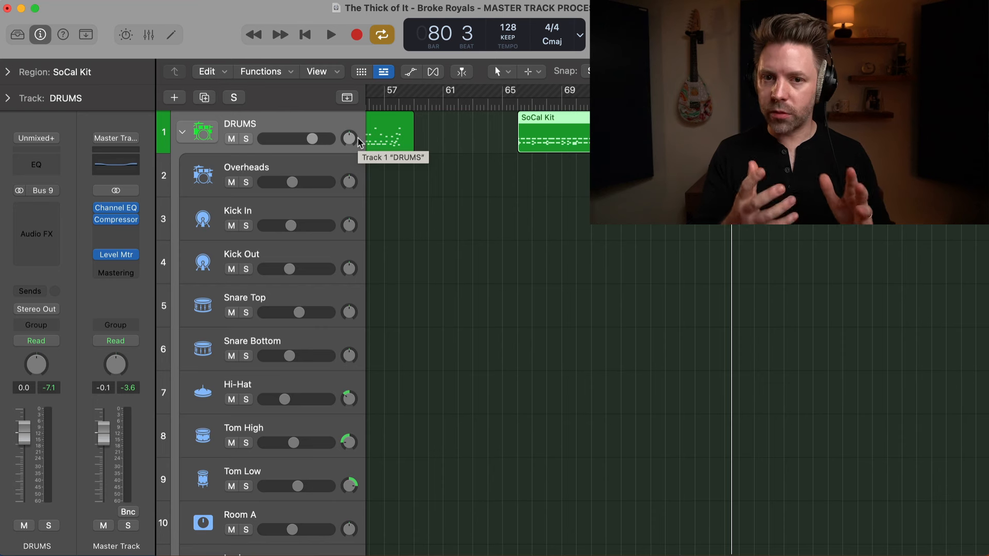
key(space)
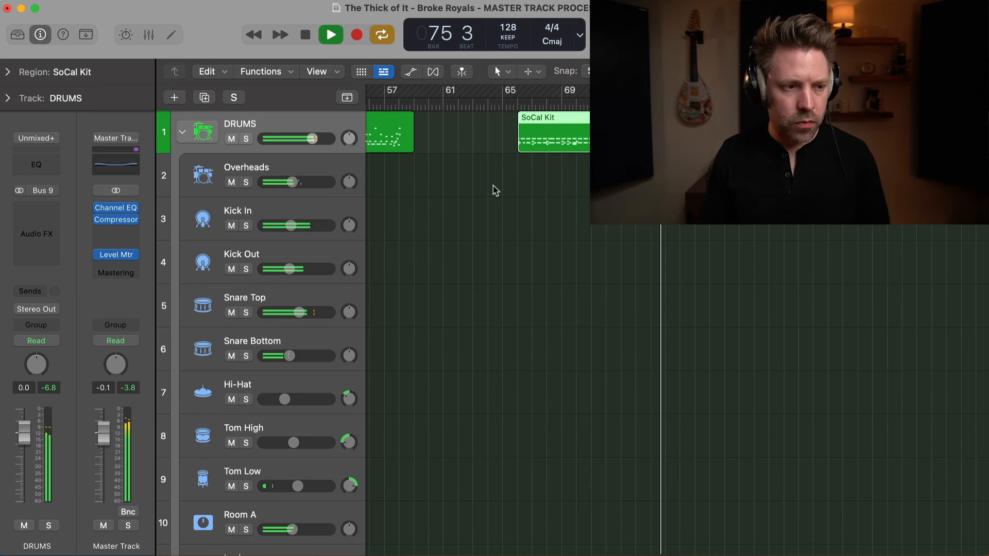
key(s)
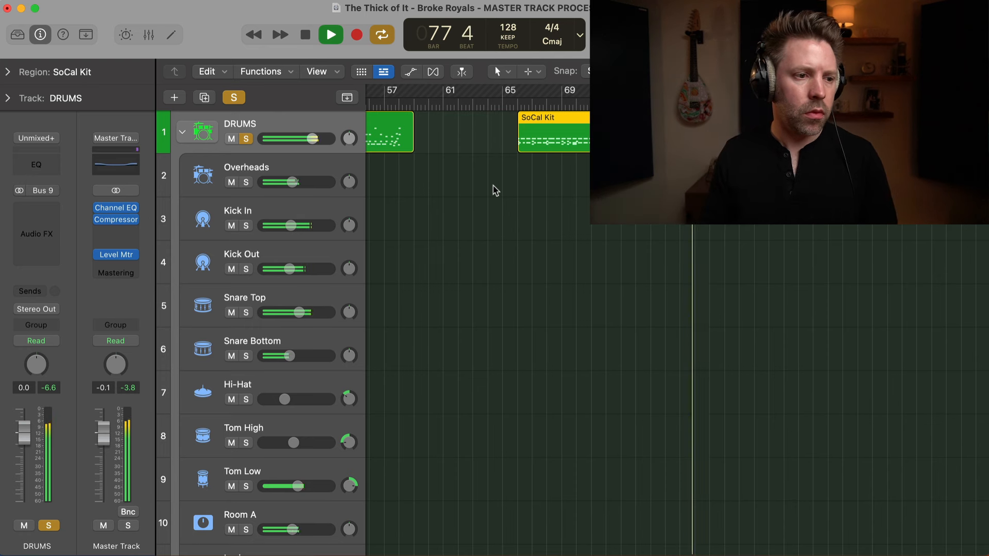
key(s)
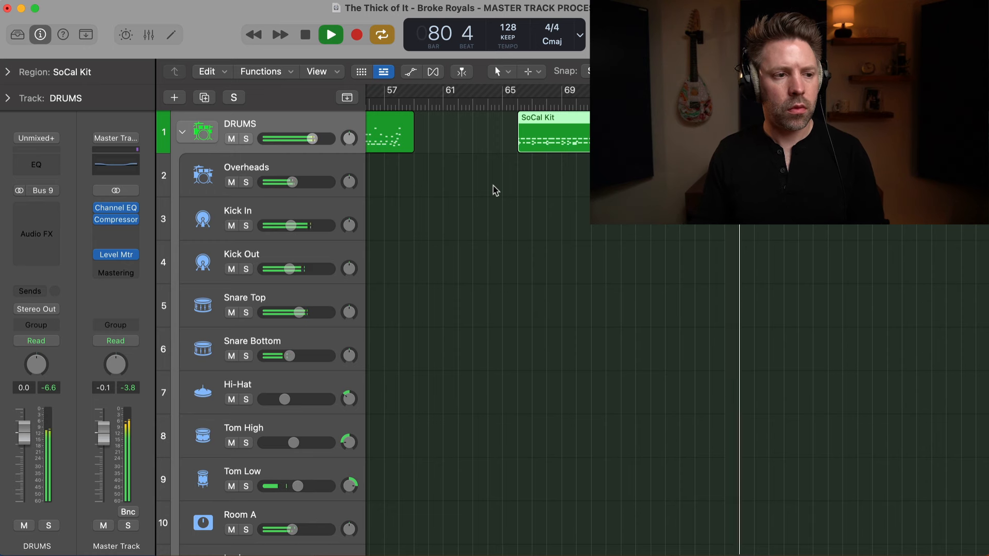
key(s)
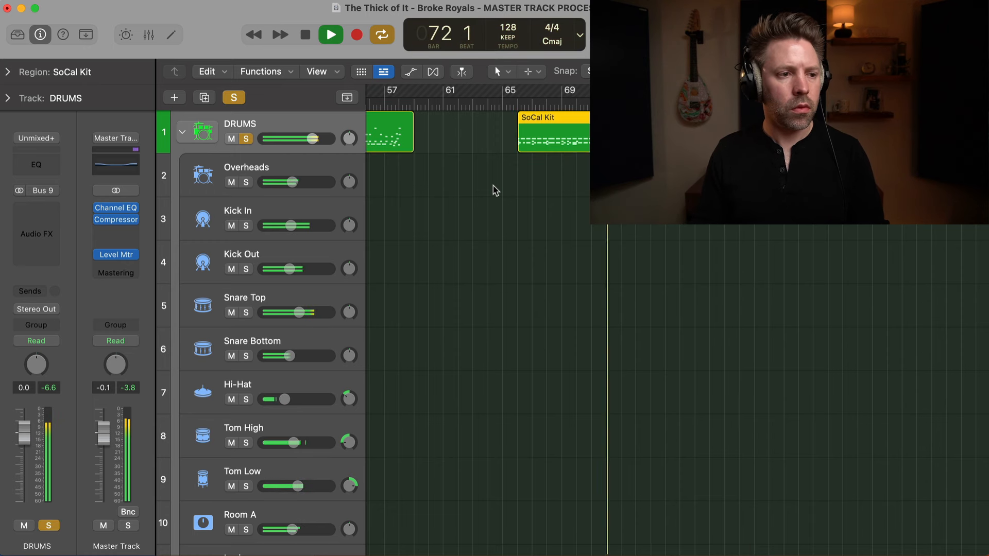
key(s)
Step: Listen to the soloed DRUMS track from bar 41 with the cycle off, and unsolo it after stopping playback
scroll(494, 191, left, 2)
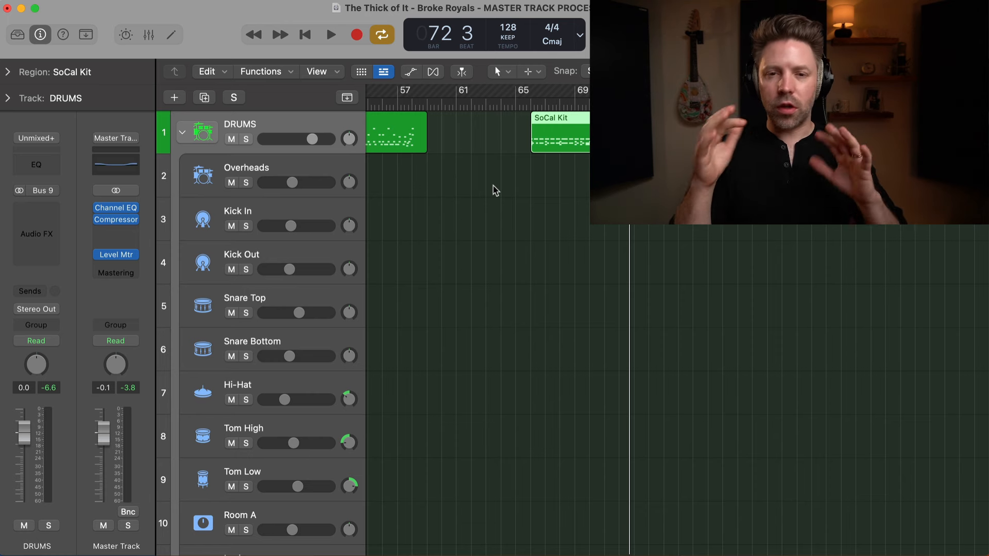
scroll(495, 191, left, 2)
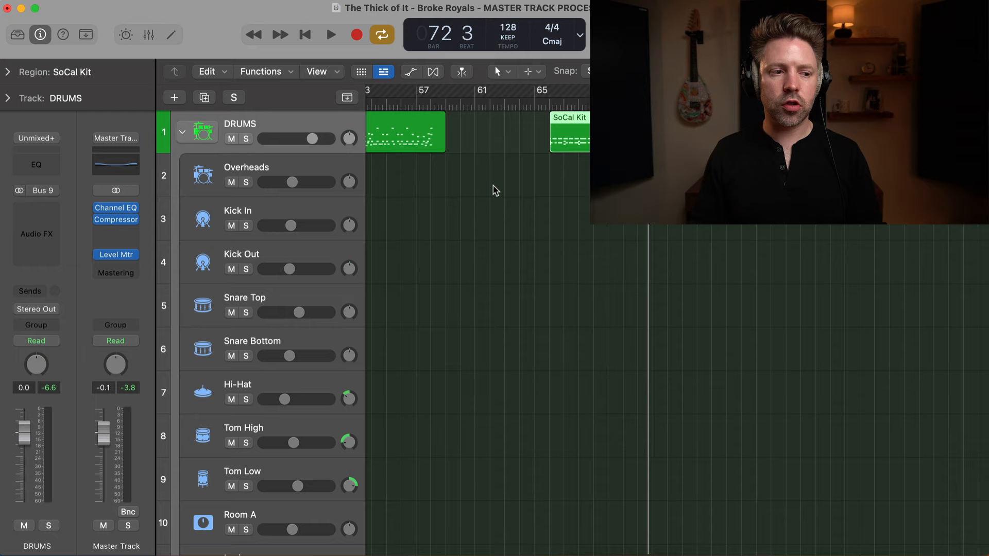
scroll(495, 191, left, 10)
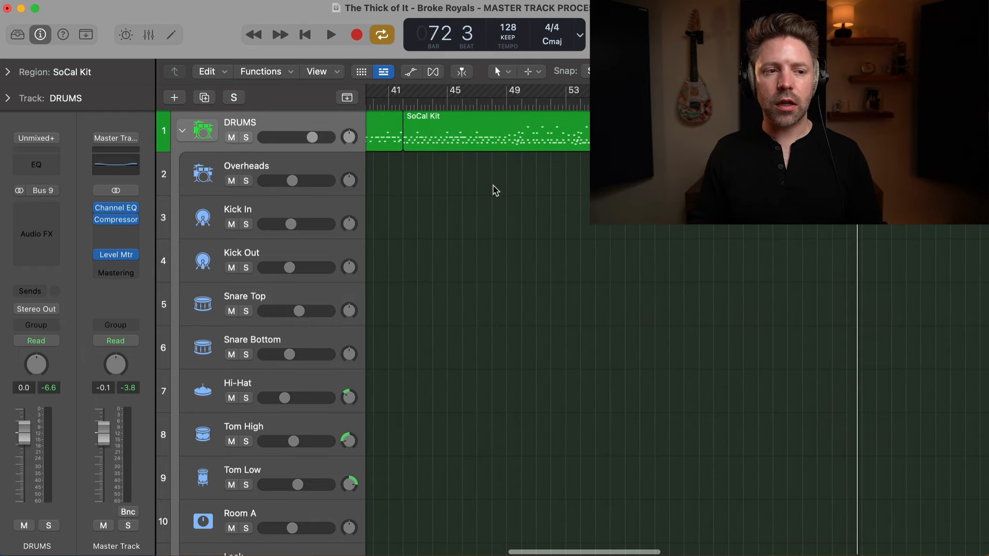
scroll(494, 190, left, 1)
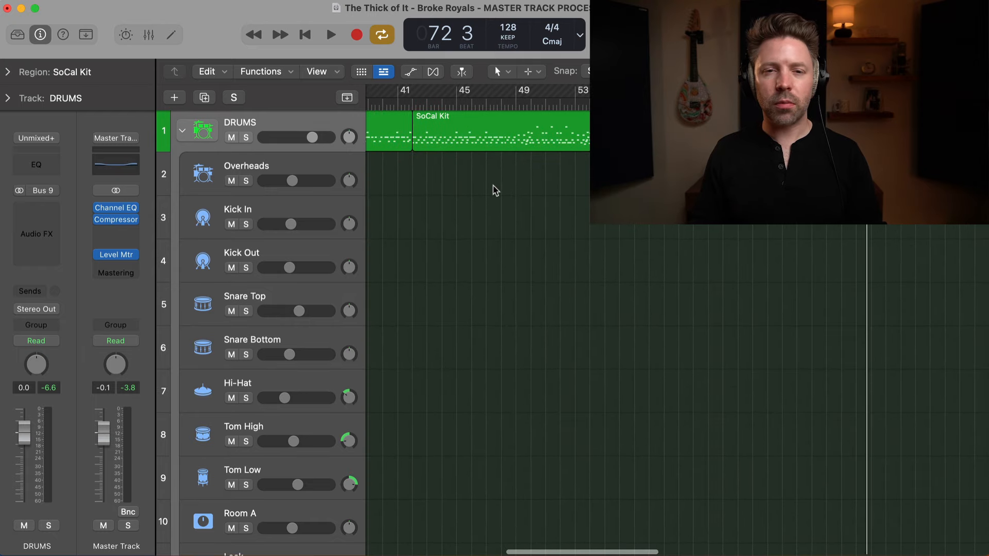
click(404, 103)
scroll(328, 141, left, 4)
key(s)
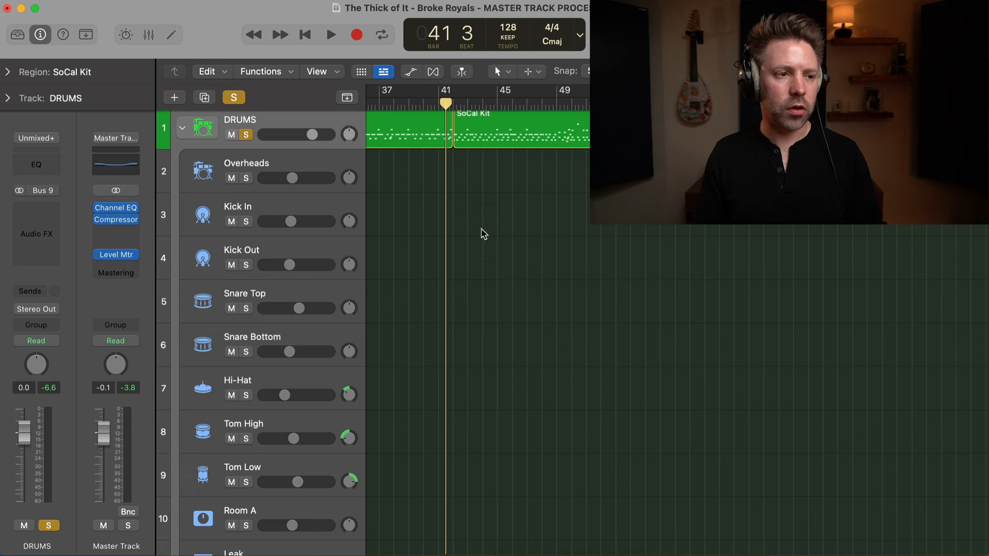
key(space)
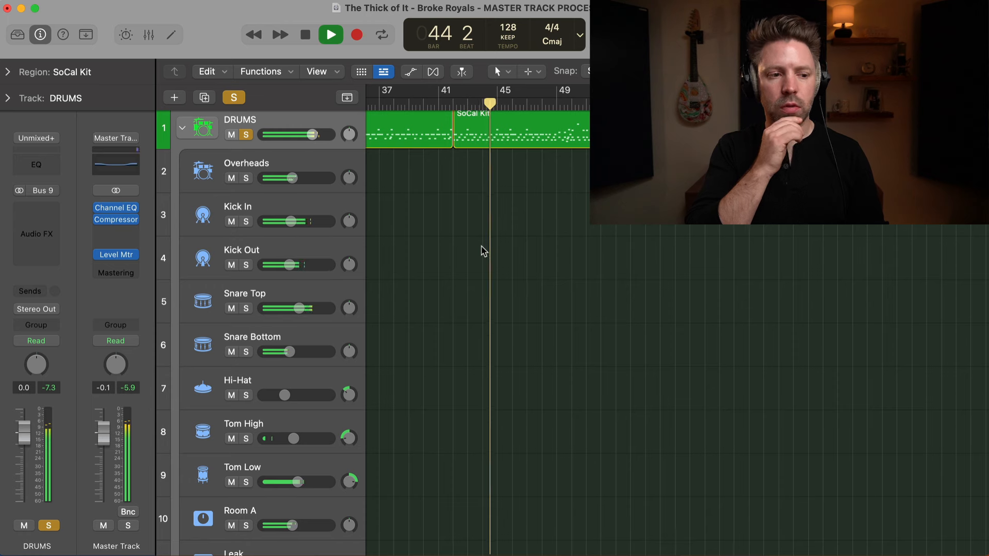
key(space)
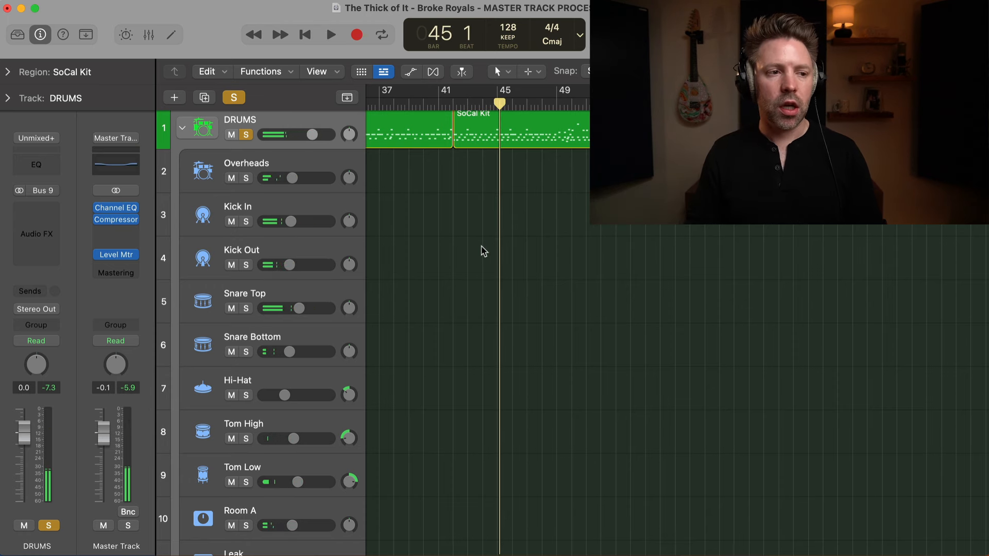
key(s)
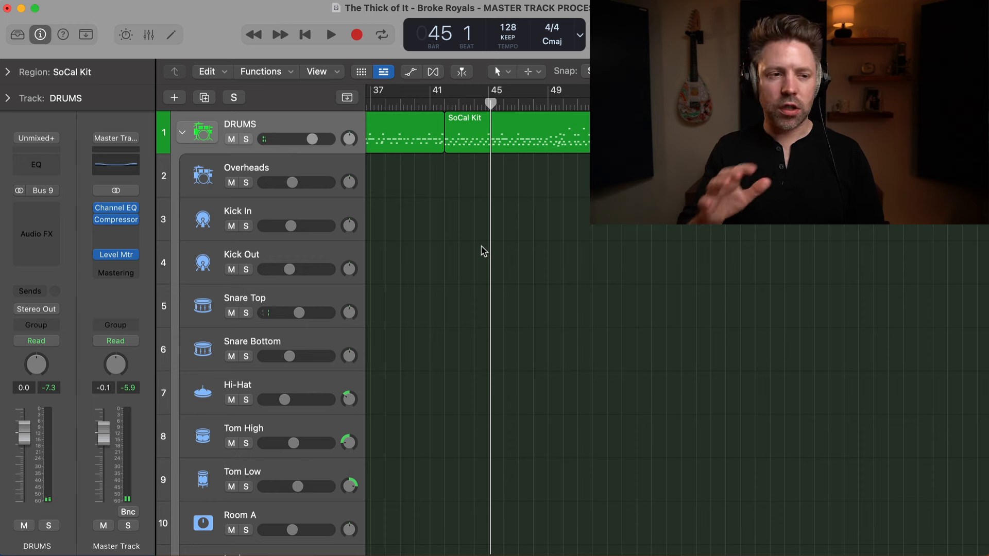
Step: Solo the DRUMS track and add a Channel EQ to it, moving the EQ window clear for editing
scroll(483, 251, right, 5)
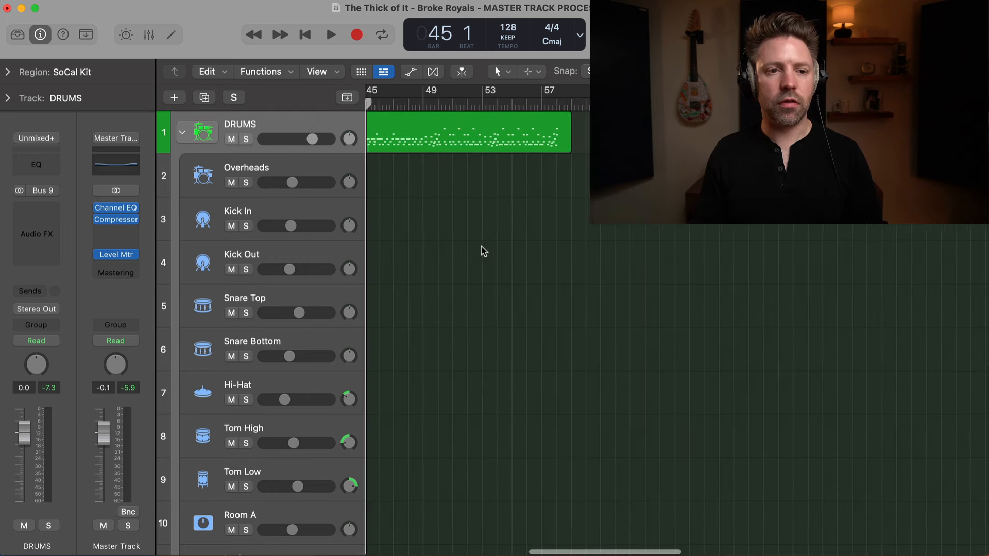
scroll(515, 255, right, 5)
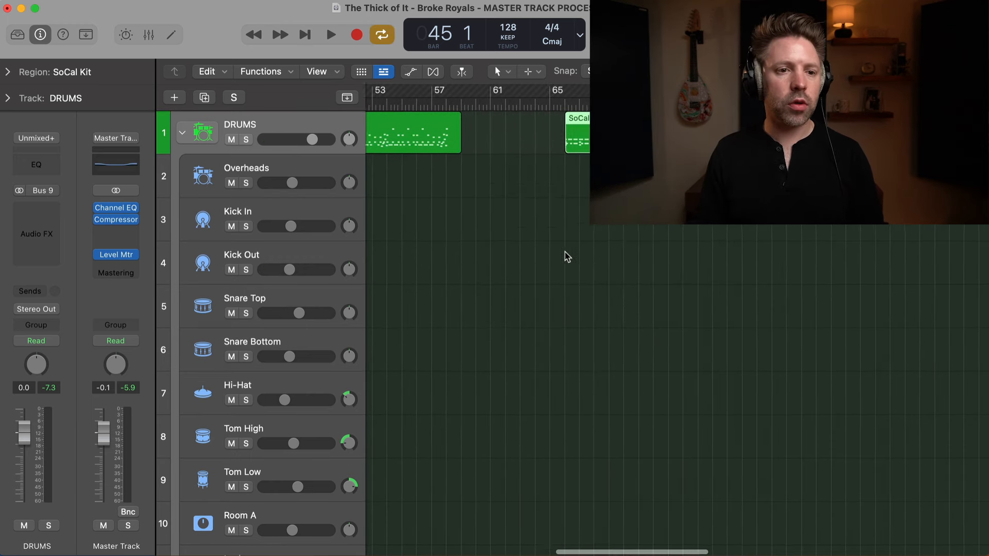
key(s)
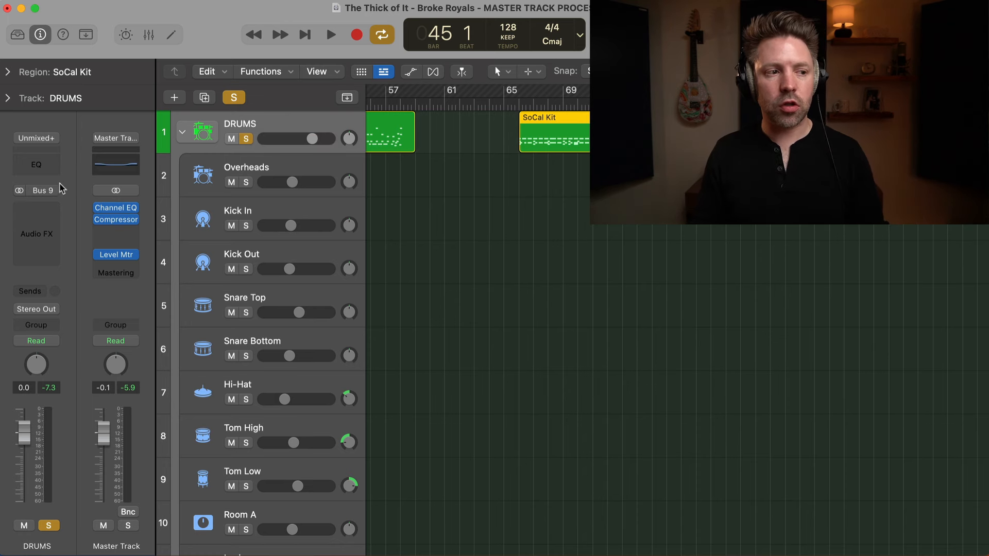
click(46, 172)
drag(606, 191, 411, 170)
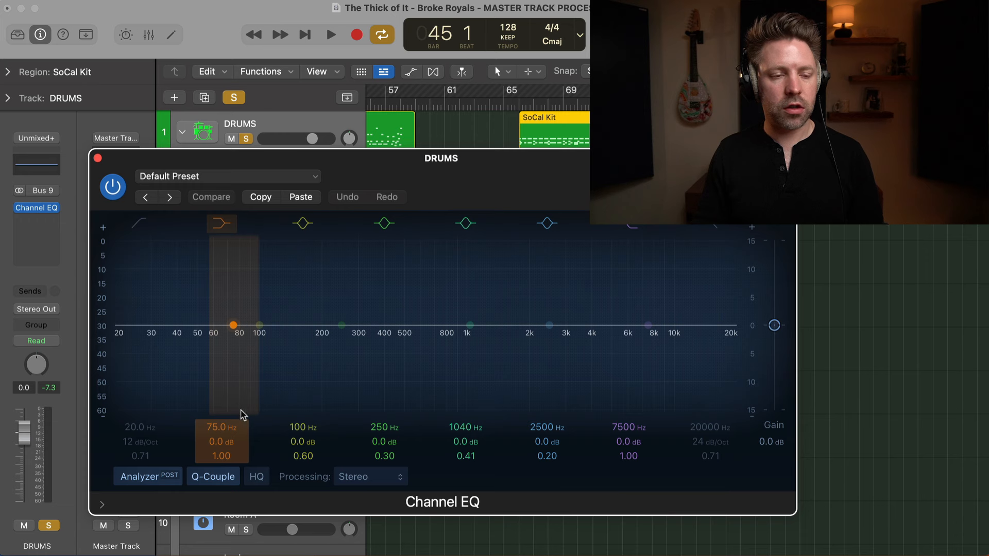
Step: Boost the drum EQ's low shelf by 4.6 dB at 89.5 Hz during playback, comparing the band off and on
key(space)
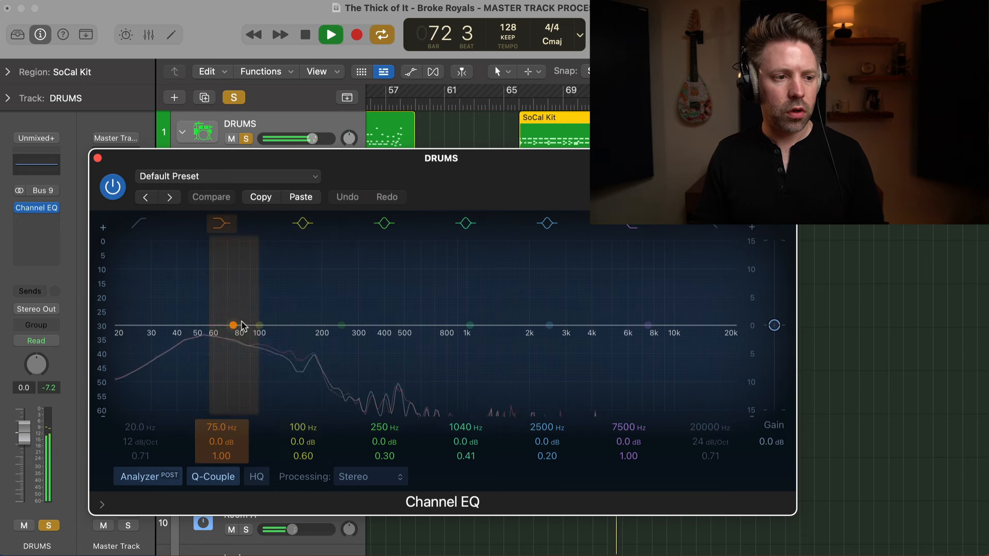
drag(238, 324, 250, 247)
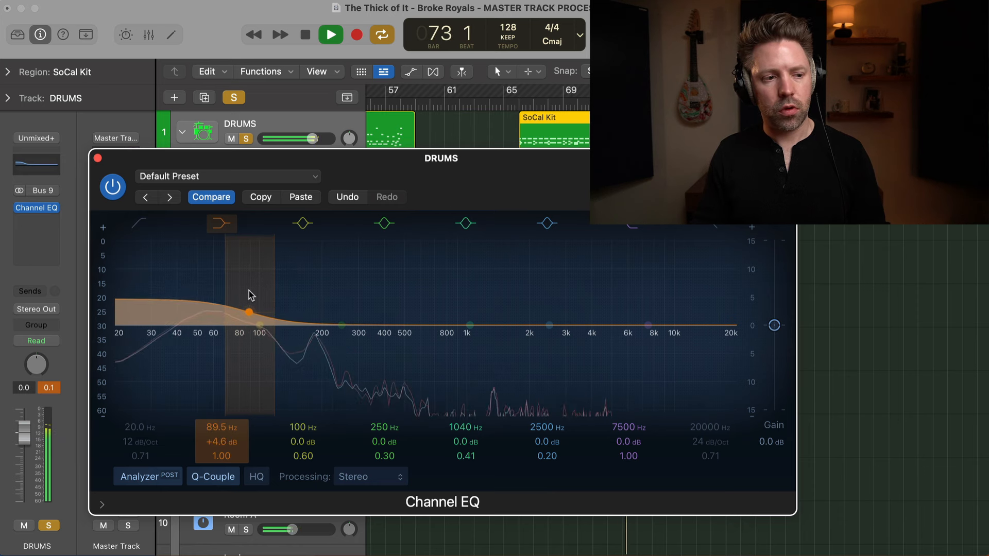
click(212, 228)
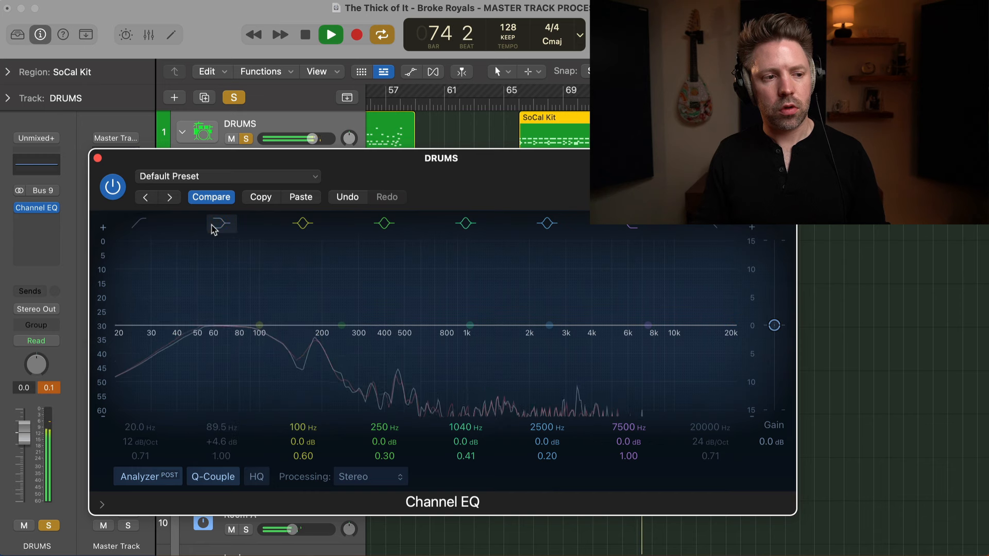
click(215, 228)
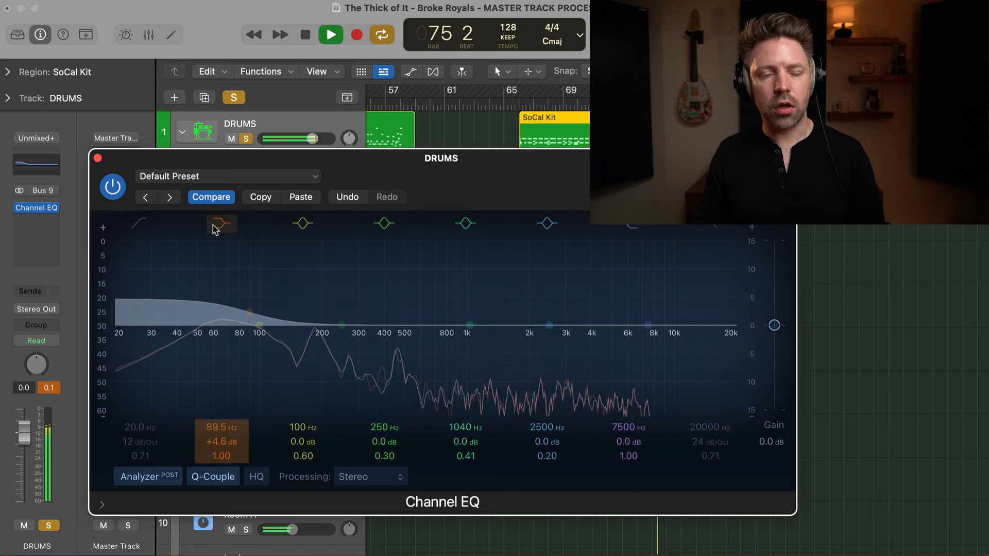
key(space)
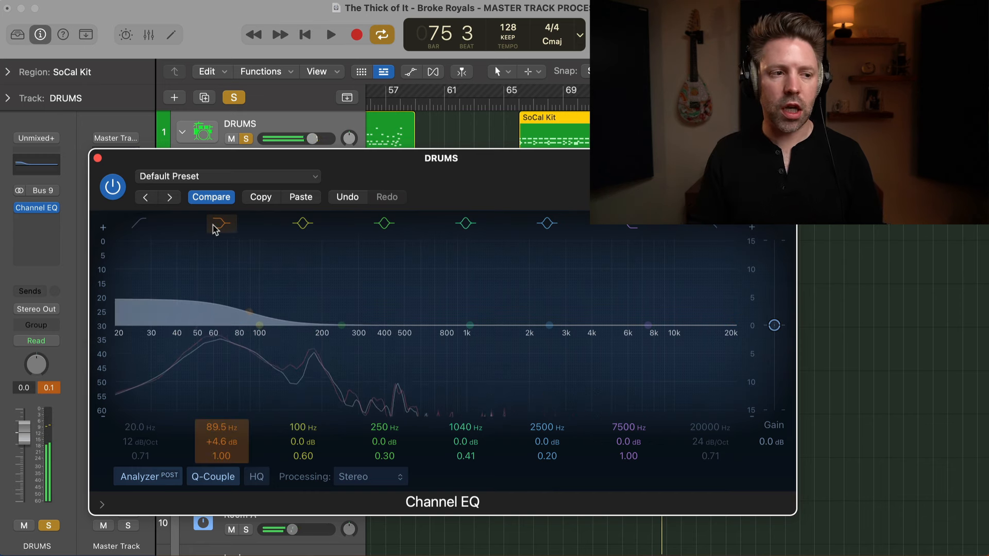
Step: Enable a low cut at 28.8 Hz with a 24 dB/Oct slope on the drum EQ and audition it
click(152, 227)
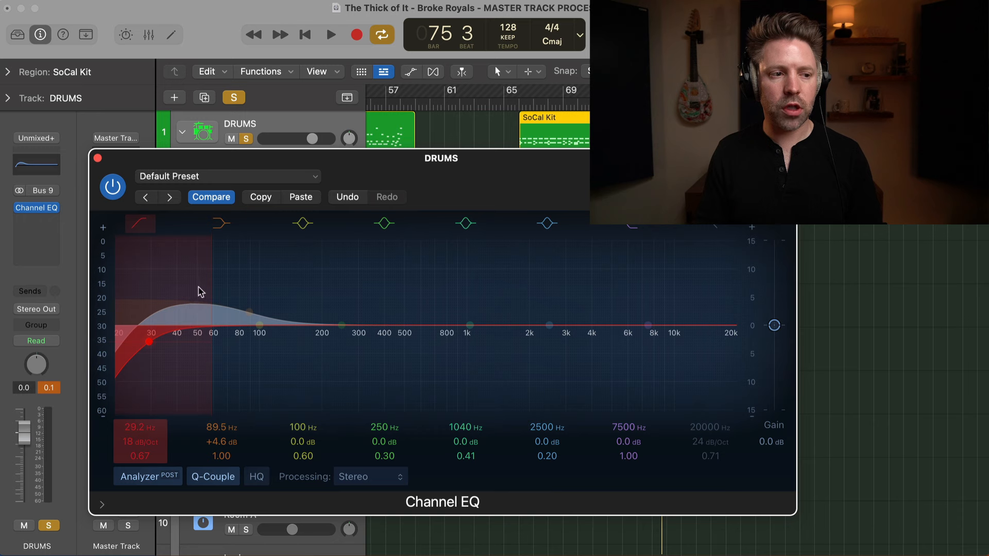
drag(208, 281, 183, 281)
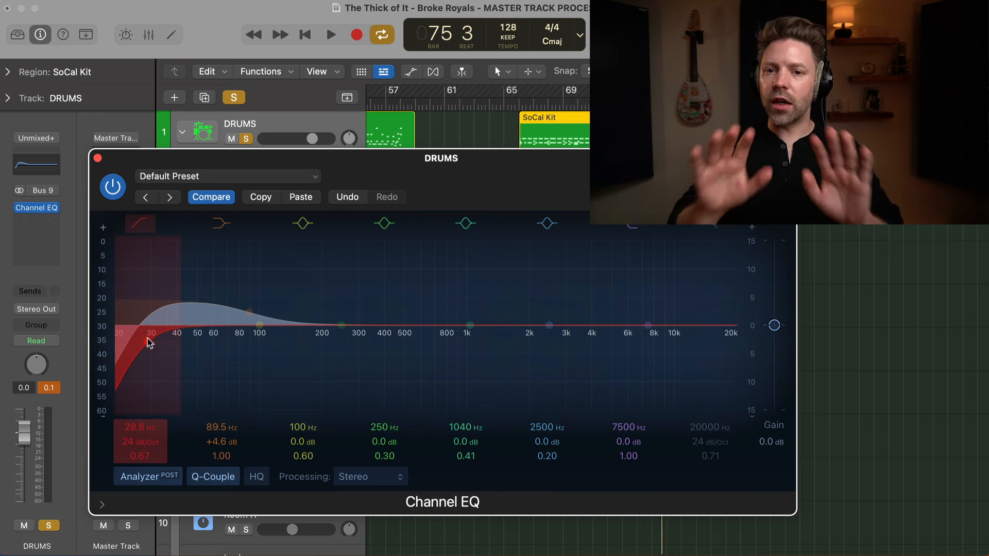
key(space)
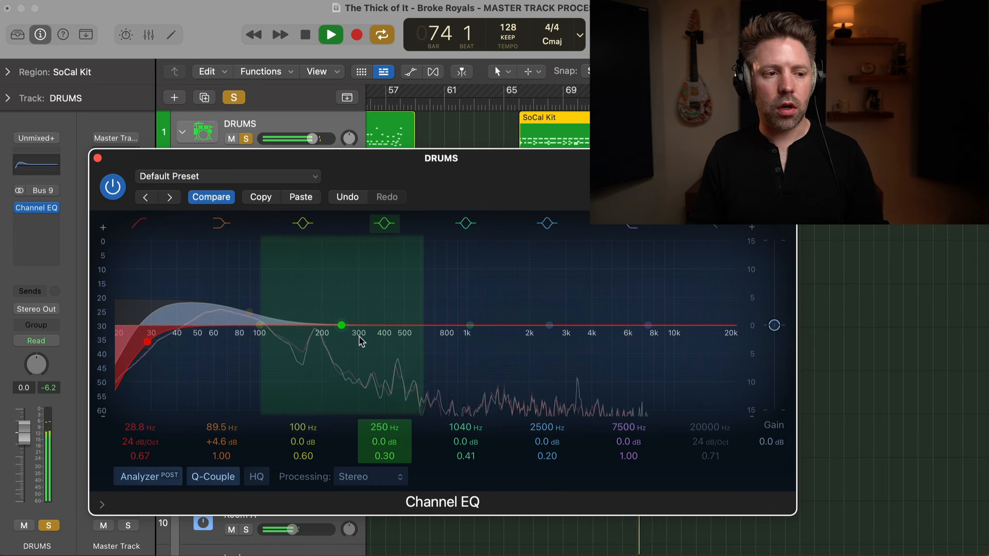
key(space)
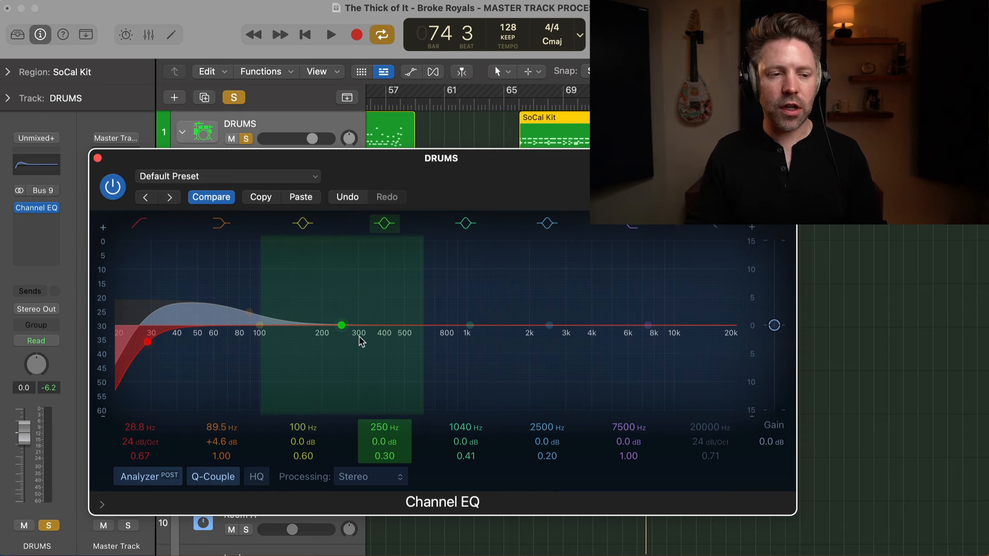
Step: Boost the drum EQ's 1040 Hz band by 3.1 dB and compare the drums in the mix and soloed
key(space)
drag(454, 326, 470, 310)
key(s)
key(space)
key(s)
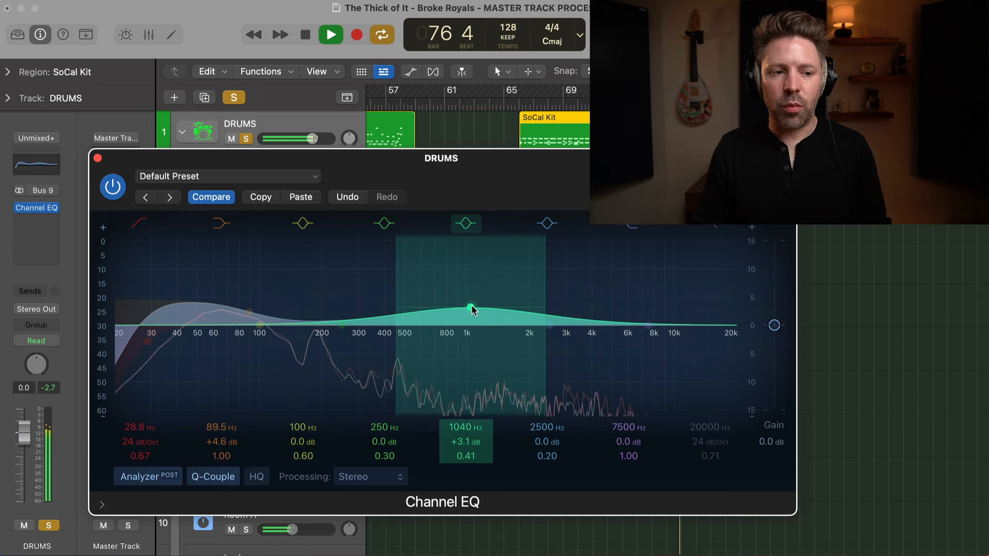
Step: Narrow the drum EQ's 1040 Hz boost to a Q of 0.67 and compare the band off and on during playback
drag(544, 278, 534, 278)
key(space)
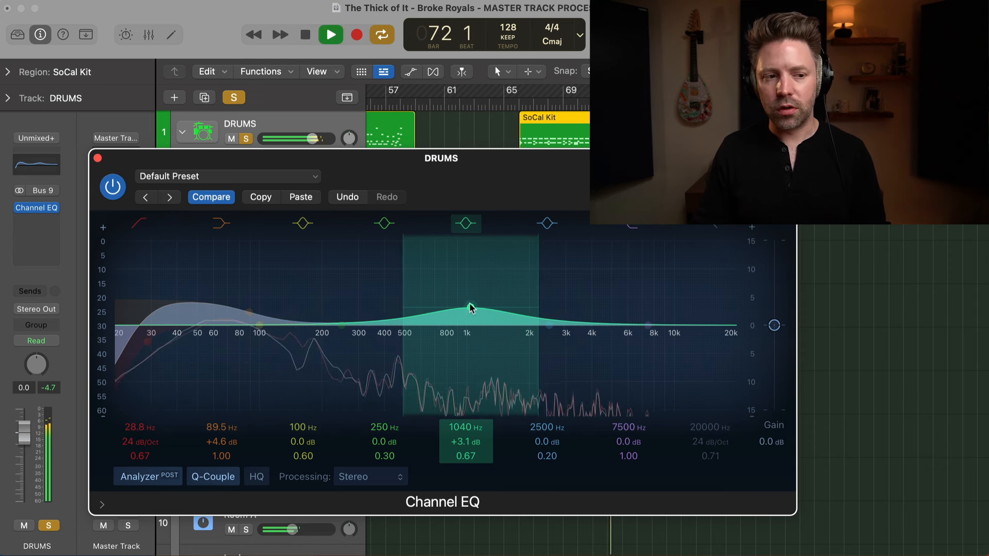
click(466, 226)
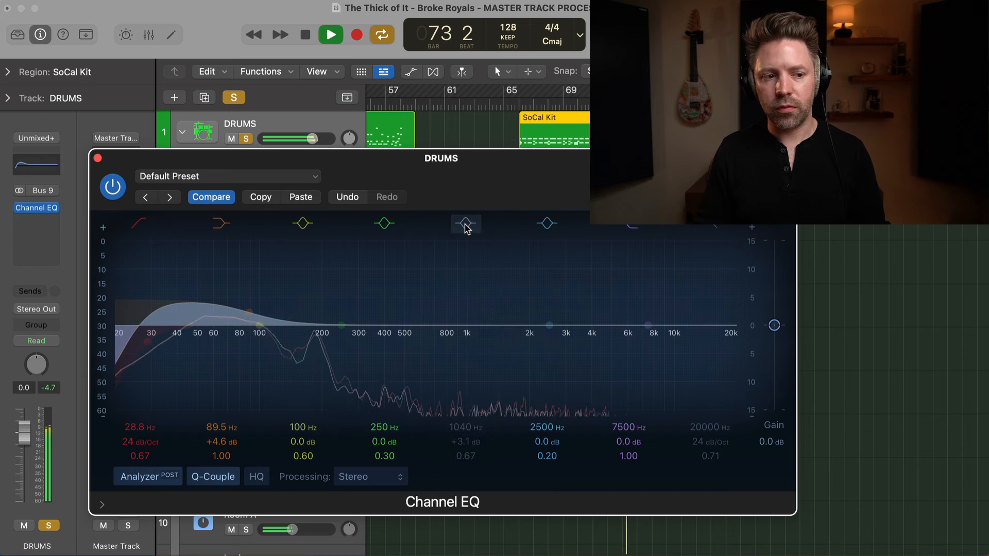
click(466, 227)
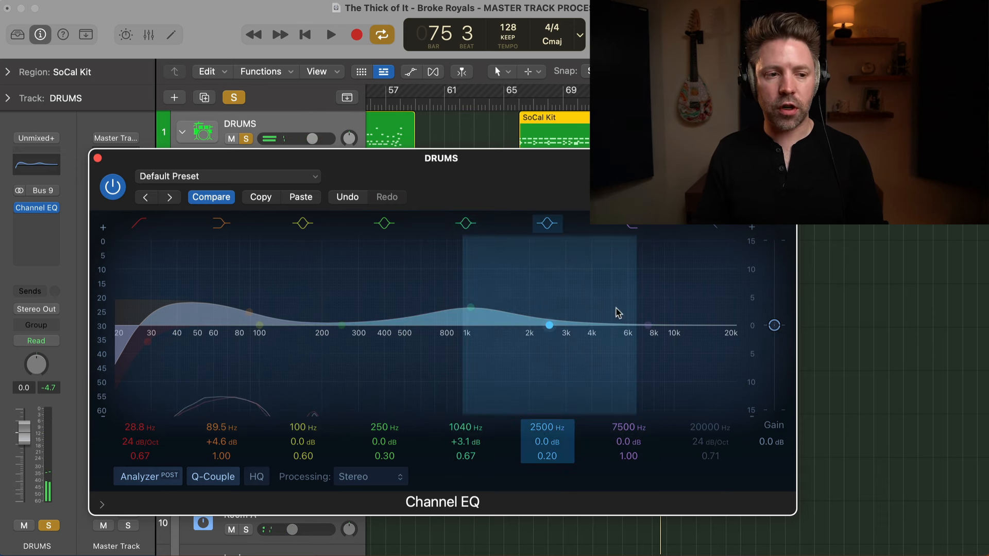
Step: Lower the drum EQ's output gain to -1.4 dB to offset the boosts while playing the drums
drag(774, 329, 775, 333)
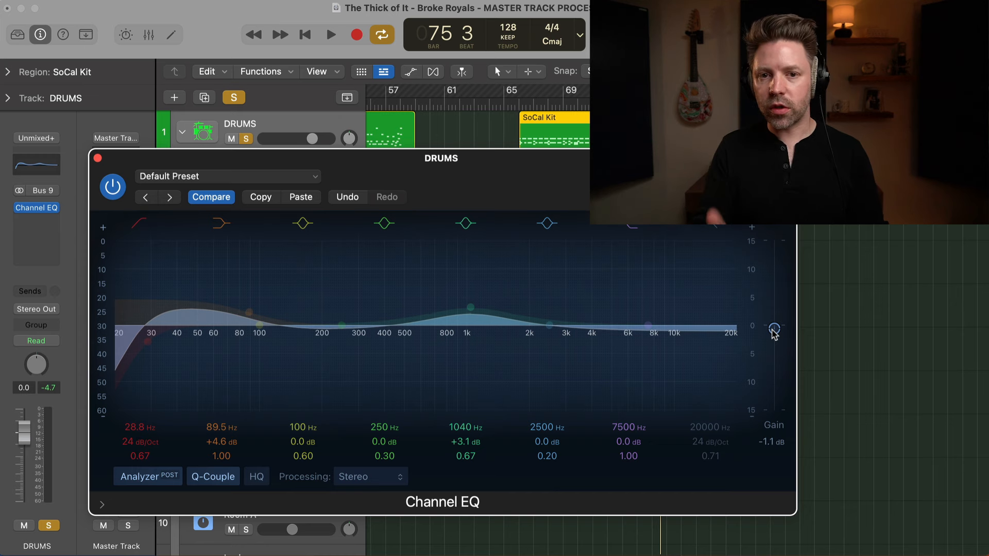
key(space)
drag(773, 332, 774, 334)
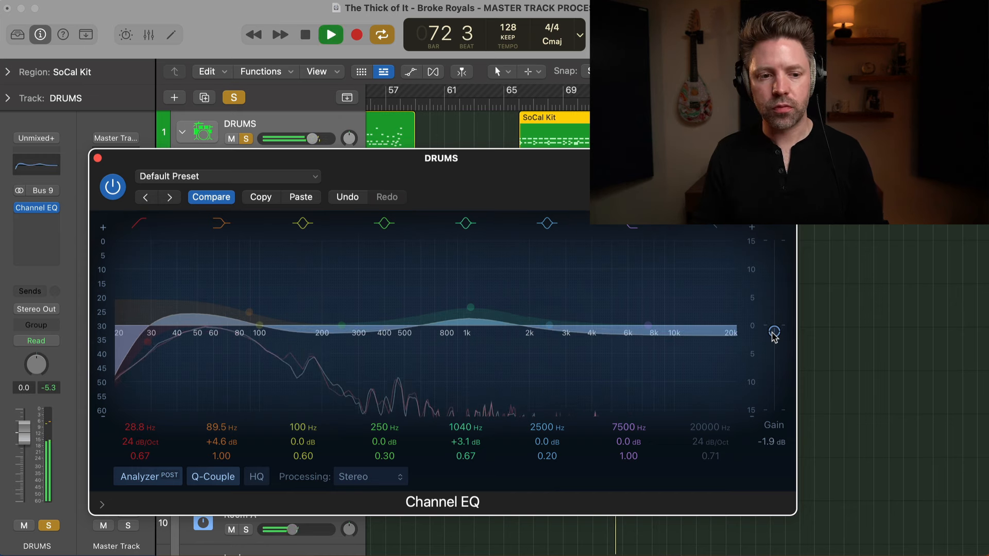
Step: Compare the soloed drums with the whole Channel EQ bypassed and active, leaving the EQ on
click(111, 189)
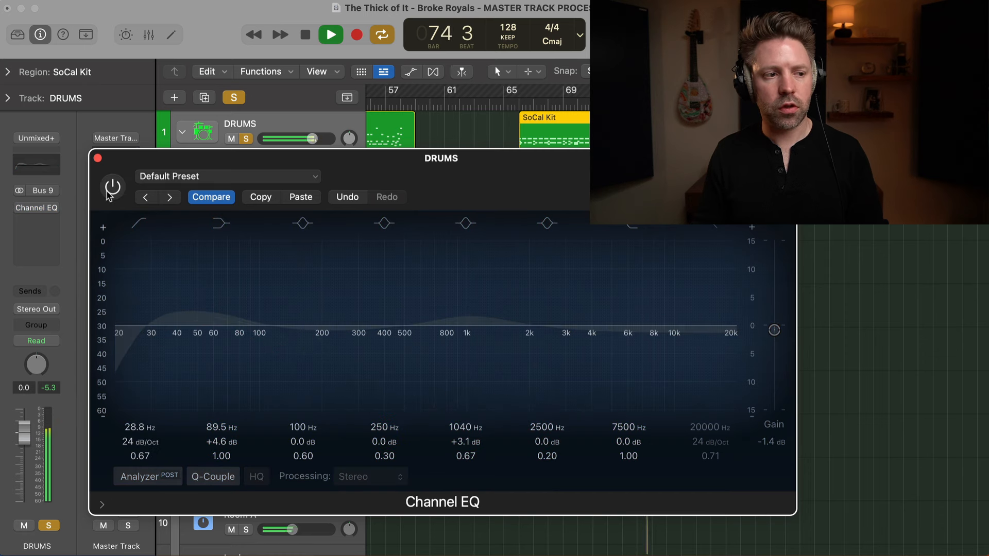
click(108, 194)
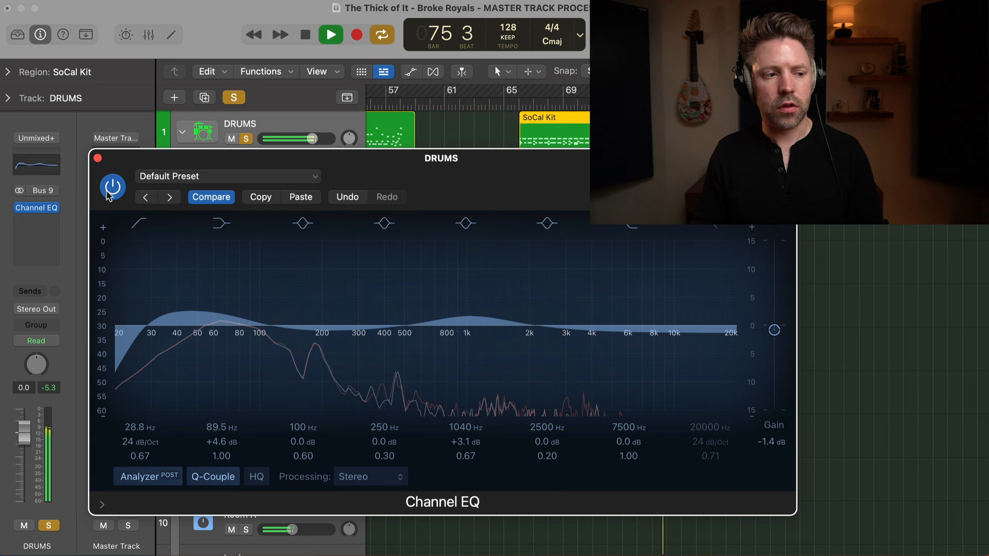
click(108, 194)
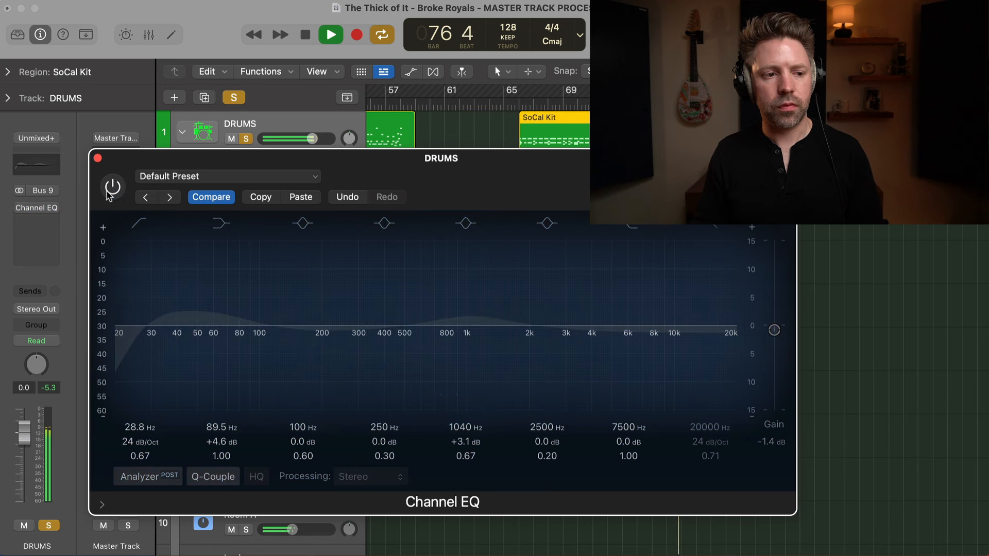
click(109, 193)
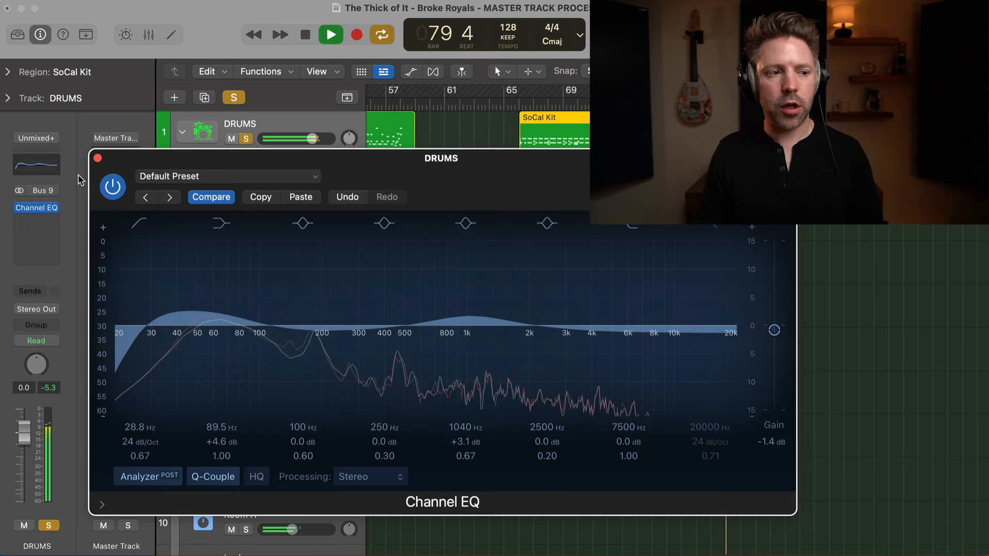
click(113, 187)
click(113, 188)
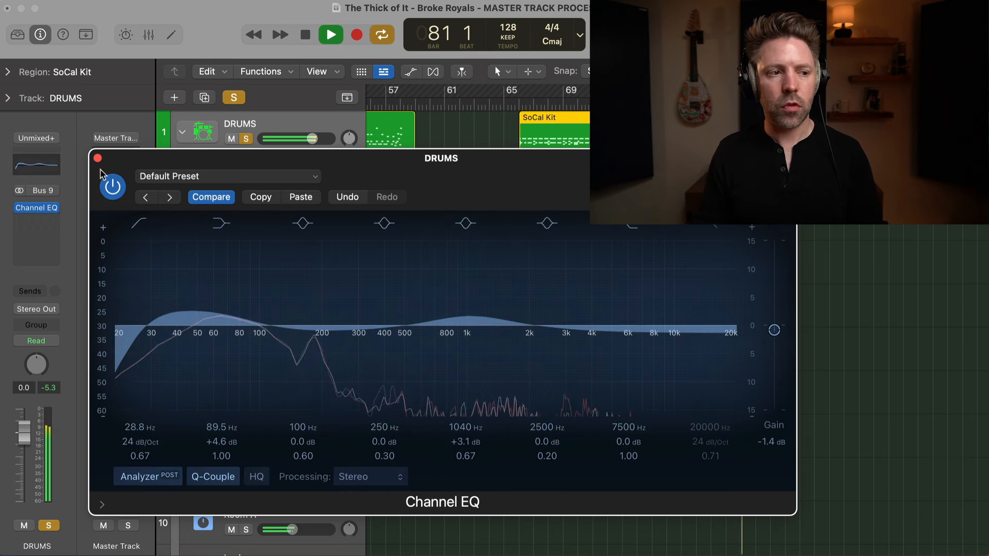
Step: Stop playback, close the drum EQ window and unsolo the DRUMS track
key(space)
click(98, 158)
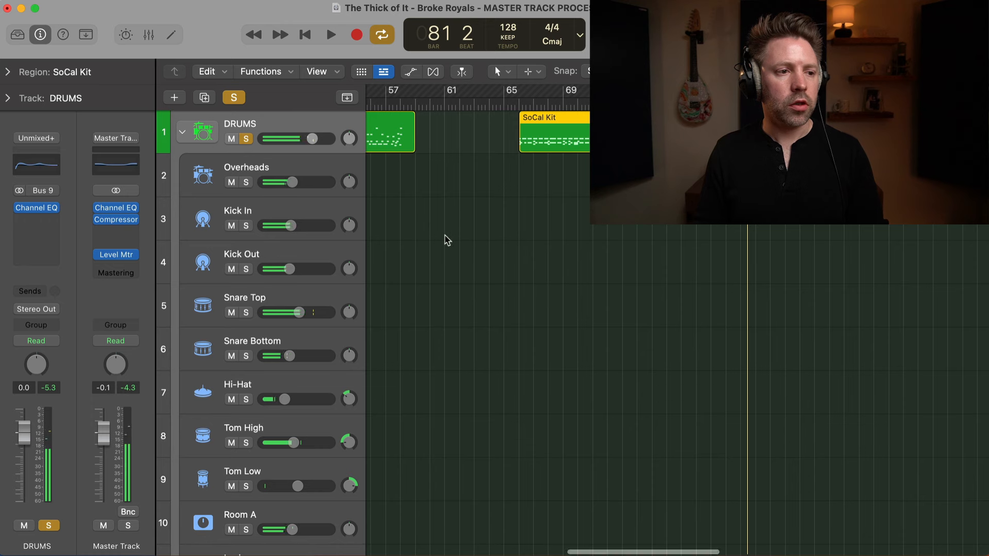
key(s)
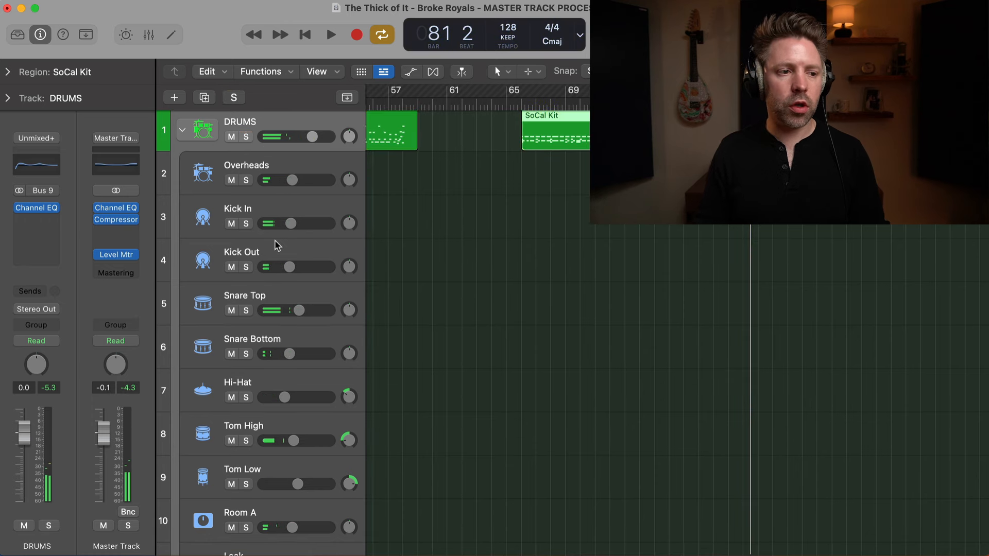
Step: Add a Channel EQ to the Snare Top track and move its window clear for editing
click(264, 289)
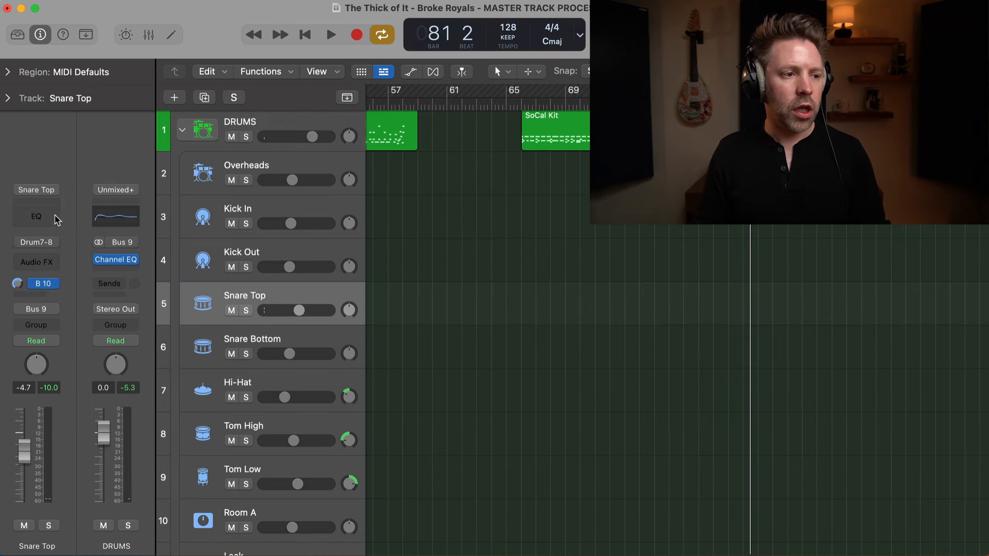
click(58, 219)
drag(566, 207, 481, 194)
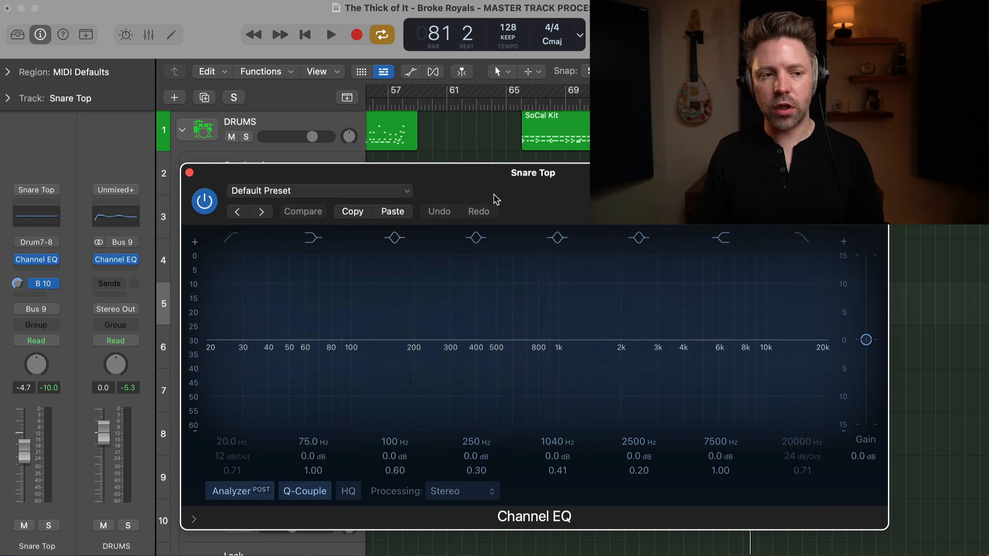
drag(496, 200, 441, 199)
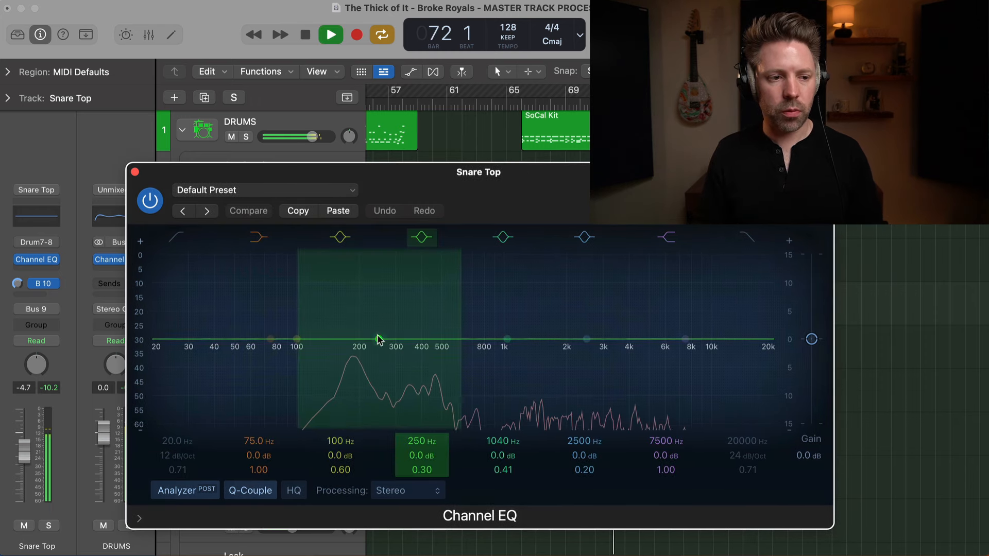
Step: Sweep the snare EQ's 250 Hz band during playback and settle it at 178 Hz, +4.5 dB with a Q of 0.54
drag(379, 338, 403, 320)
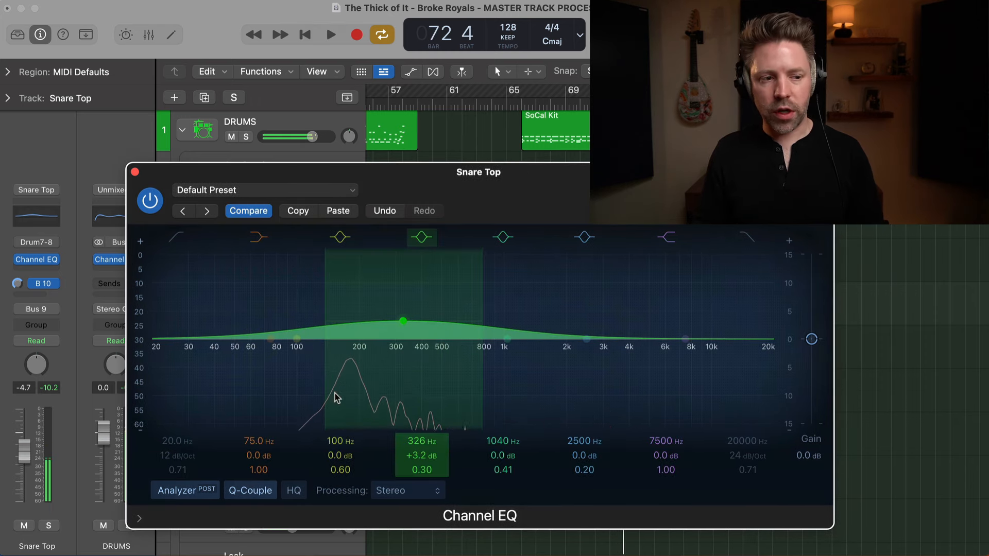
drag(391, 334, 347, 280)
key(space)
drag(420, 266, 394, 310)
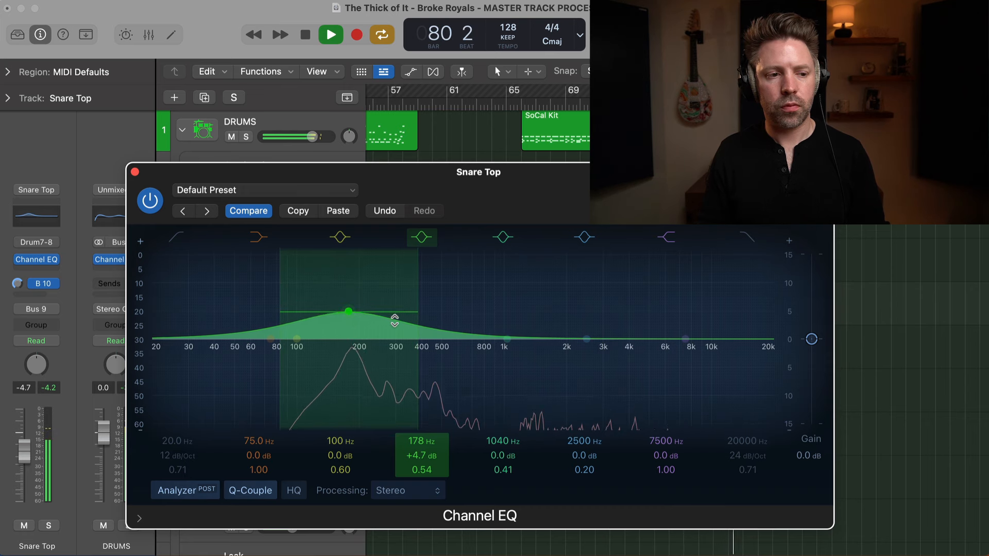
Step: Solo Snare Top, compare its EQ bypassed and active during playback, and clear the solo
click(150, 202)
key(s)
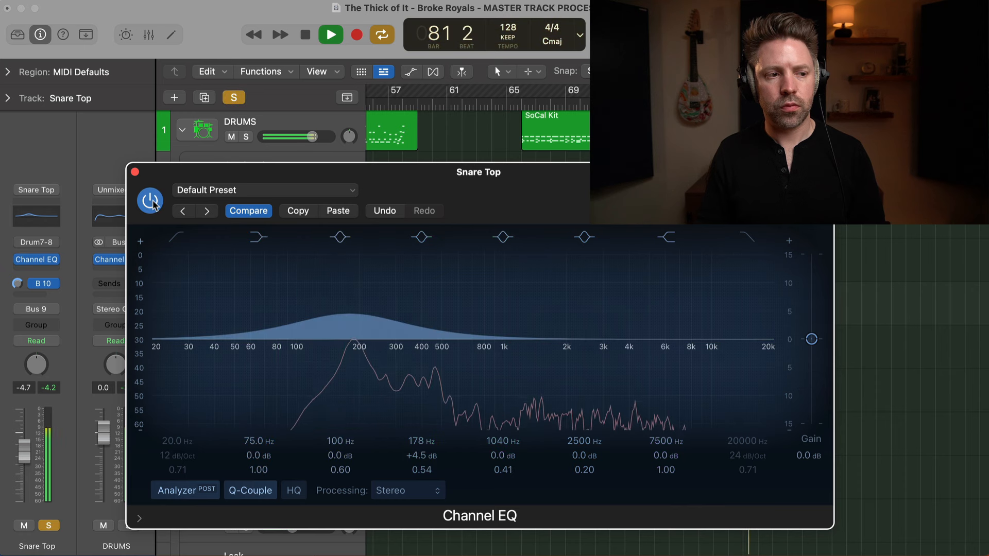
click(153, 205)
click(151, 202)
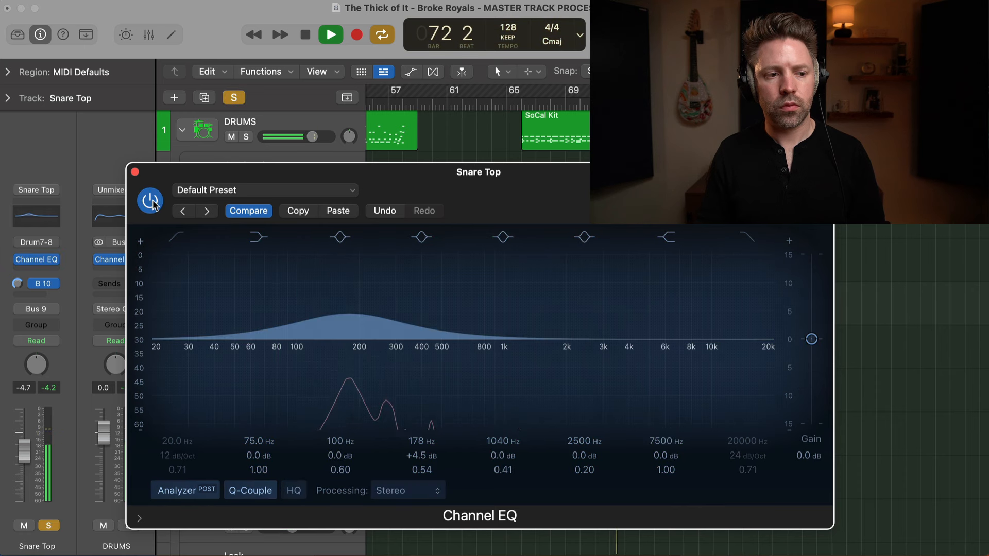
click(154, 205)
click(152, 203)
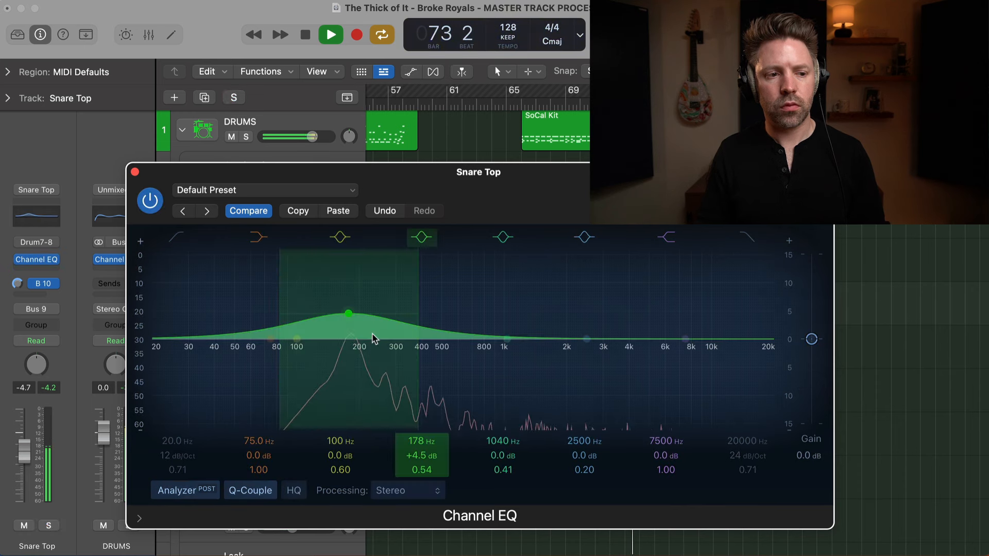
Step: Set the snare EQ's 178 Hz band to a Q of 0.60 and compare the band off and on with DRUMS soloed
drag(416, 292, 416, 292)
click(430, 241)
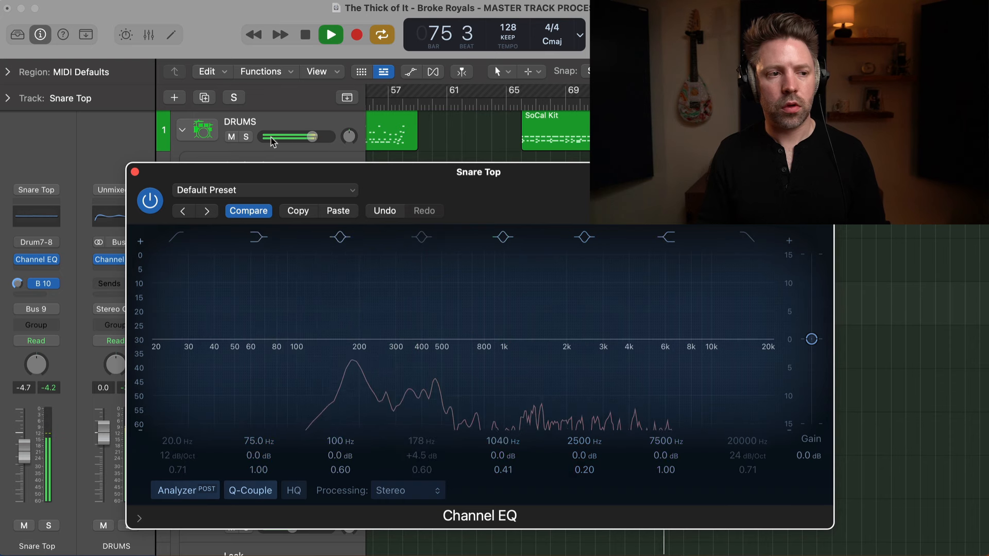
key(s)
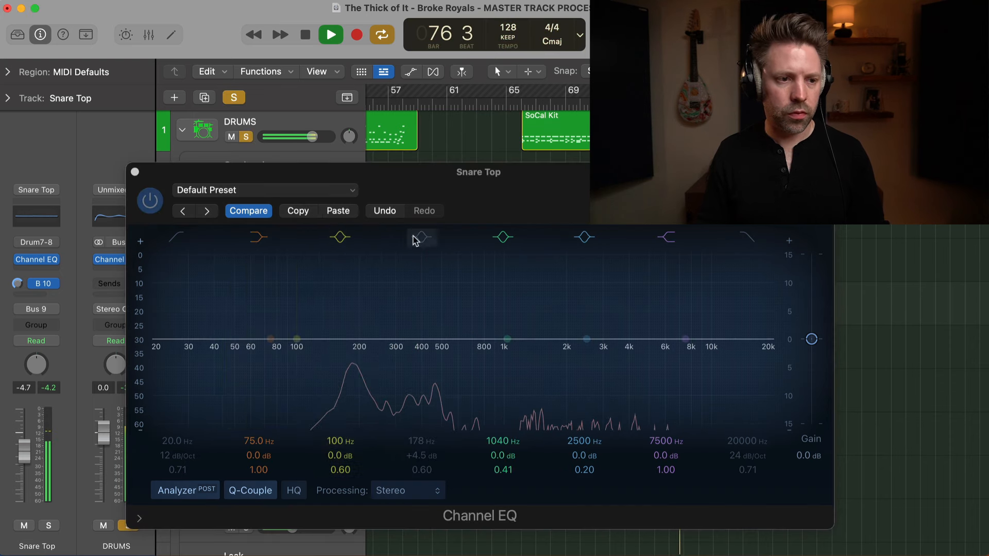
click(420, 238)
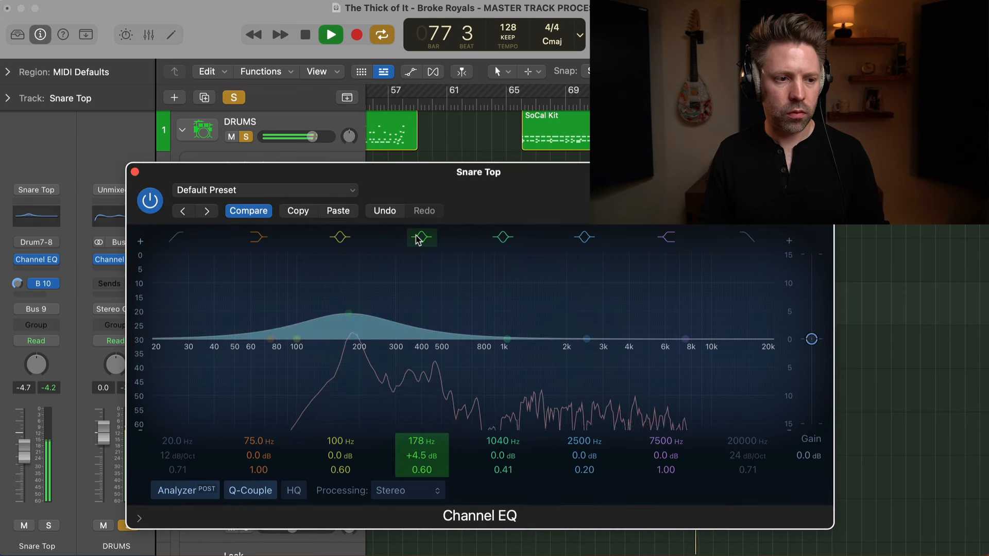
click(420, 238)
click(417, 239)
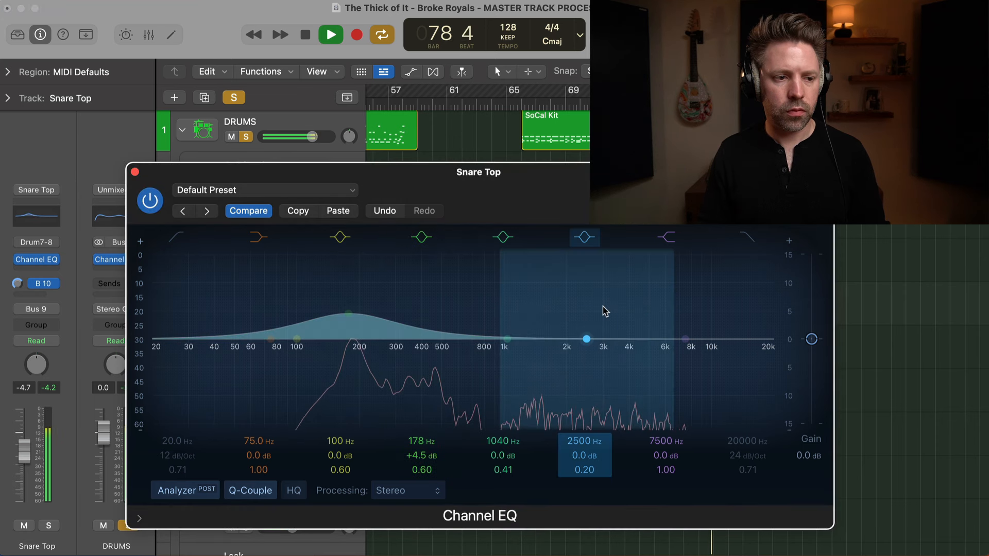
Step: Lower the snare EQ's output gain to -1.0 dB and compare the EQ bypassed and active in the soloed drums
key(space)
drag(811, 339, 812, 343)
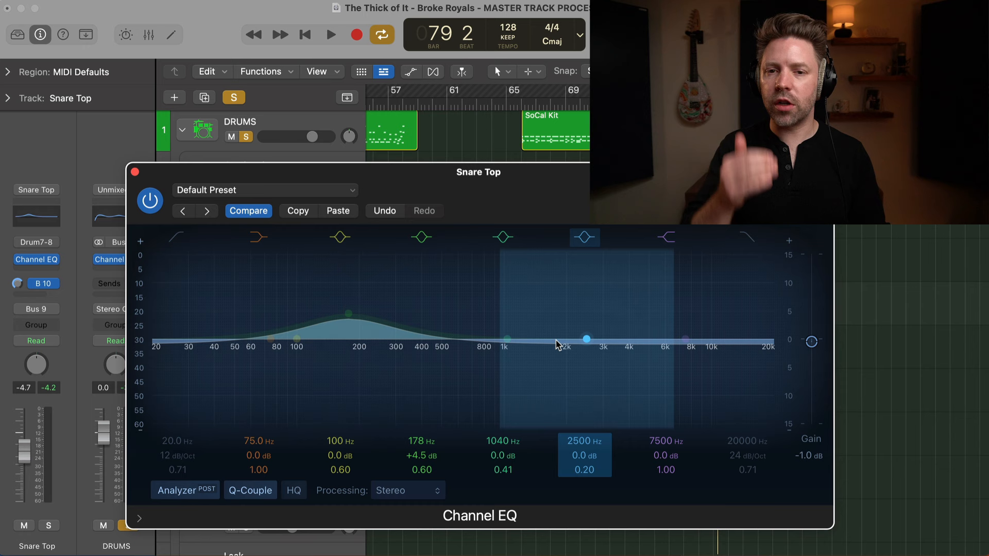
key(space)
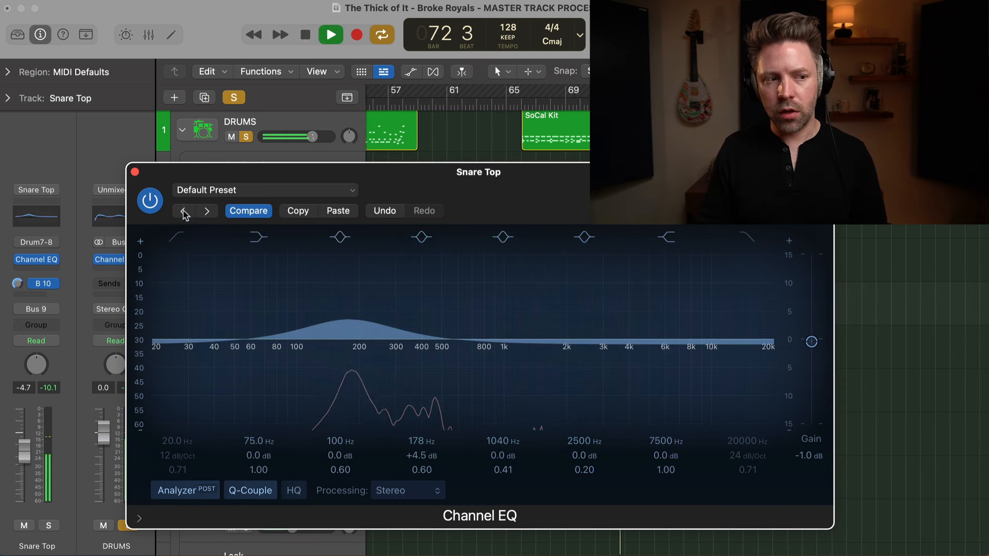
click(150, 201)
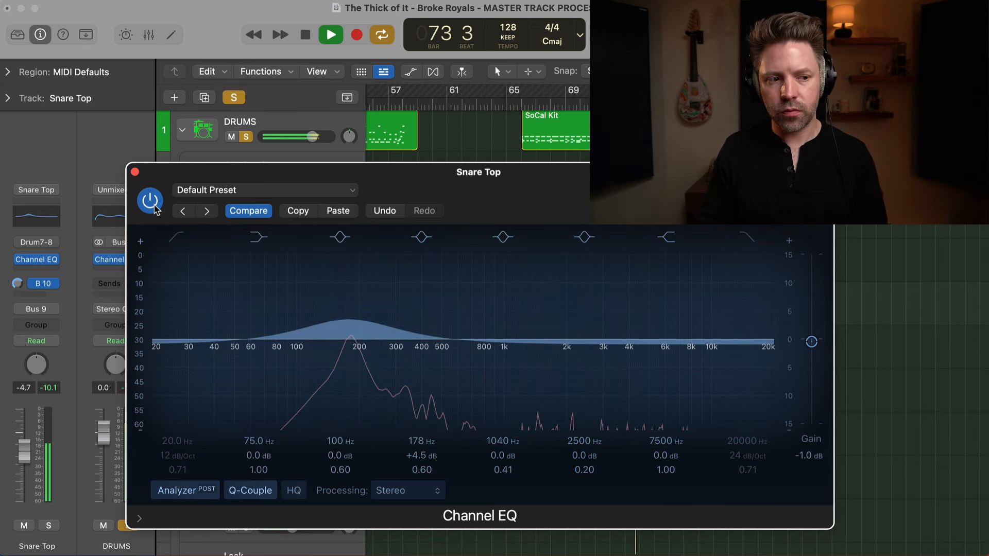
click(154, 208)
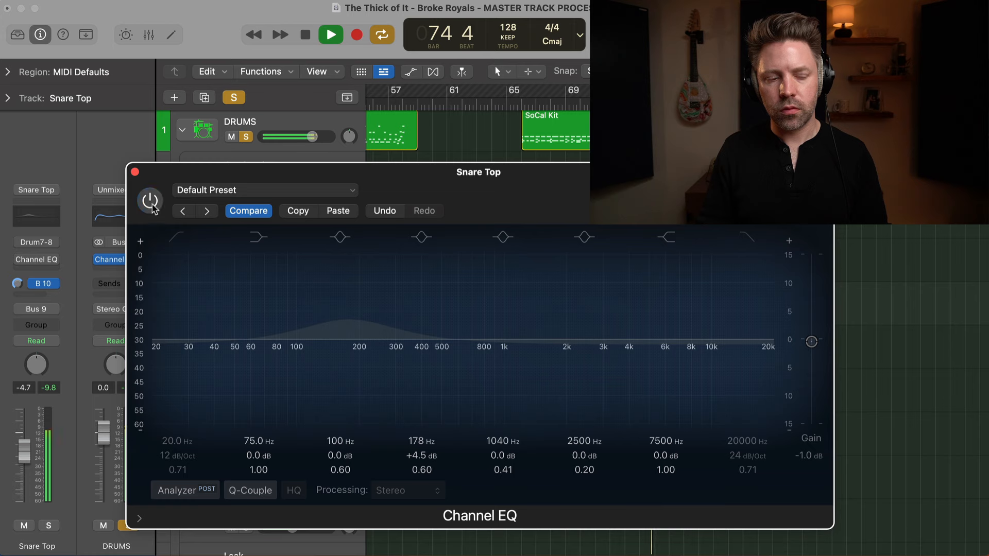
click(151, 204)
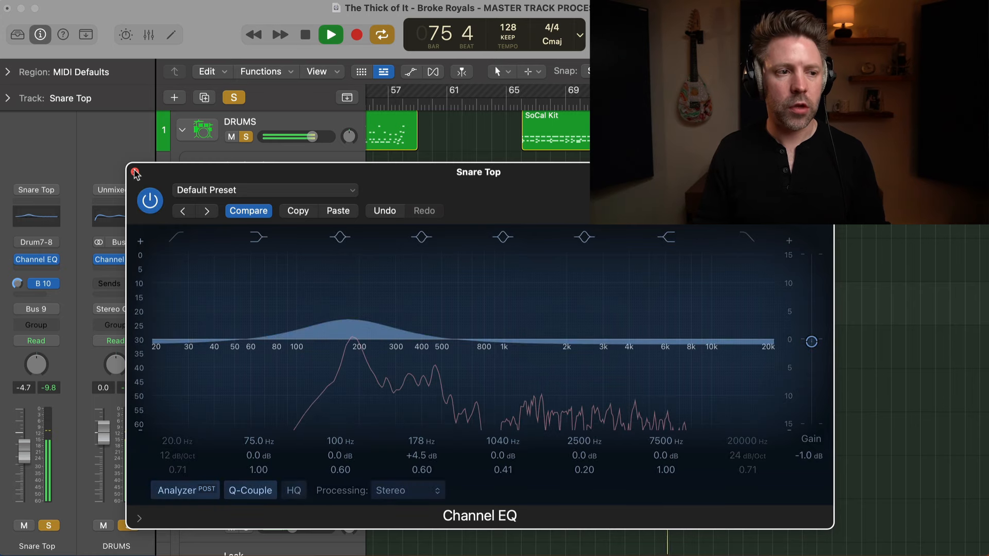
Step: Close the snare EQ window and switch the solo from DRUMS to Snare Top, restarting playback
key(s)
click(135, 172)
scroll(387, 276, down, 1)
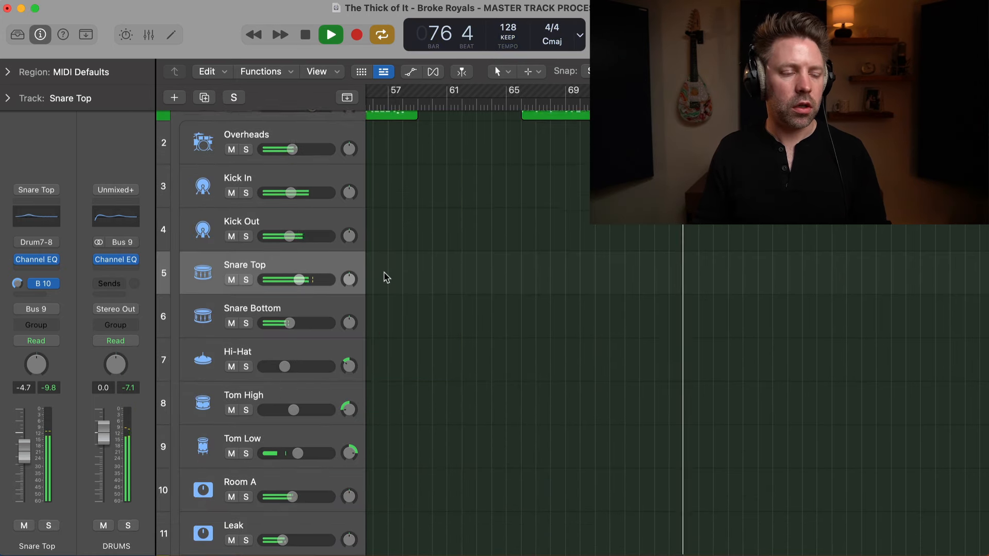
scroll(358, 271, down, 1)
key(s)
key(space)
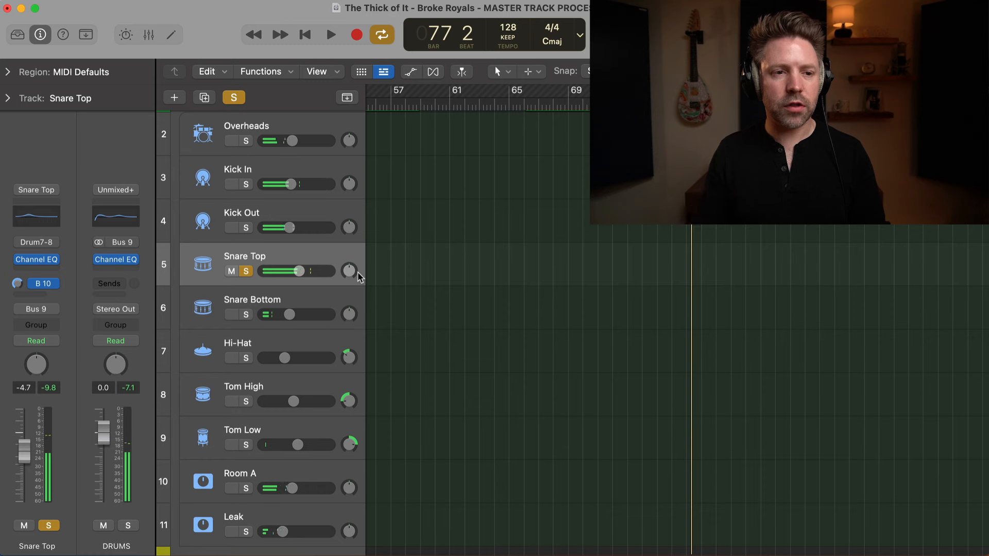
key(space)
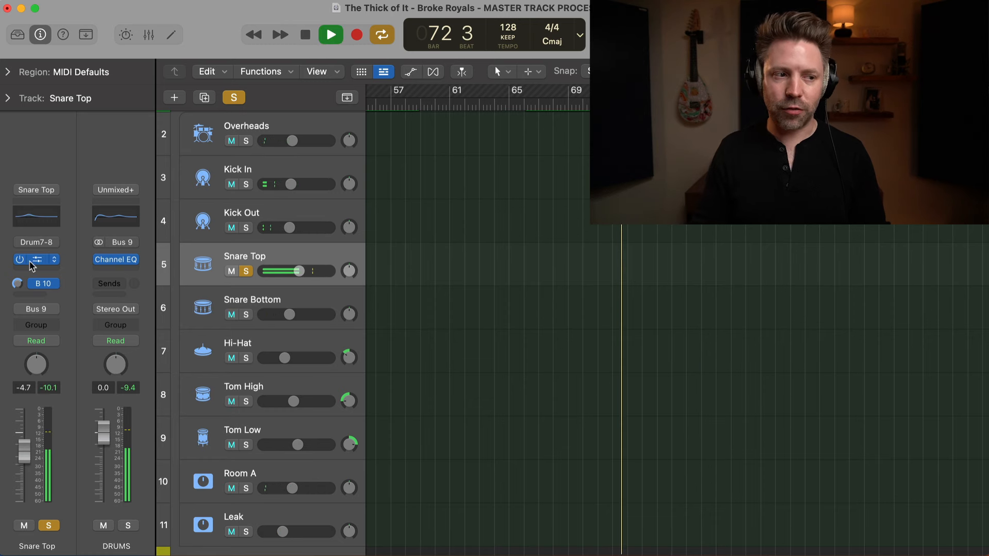
Step: Boost the snare EQ's 2500 Hz band by 6.3 dB at 4040 Hz and audition it with DRUMS soloed
click(29, 262)
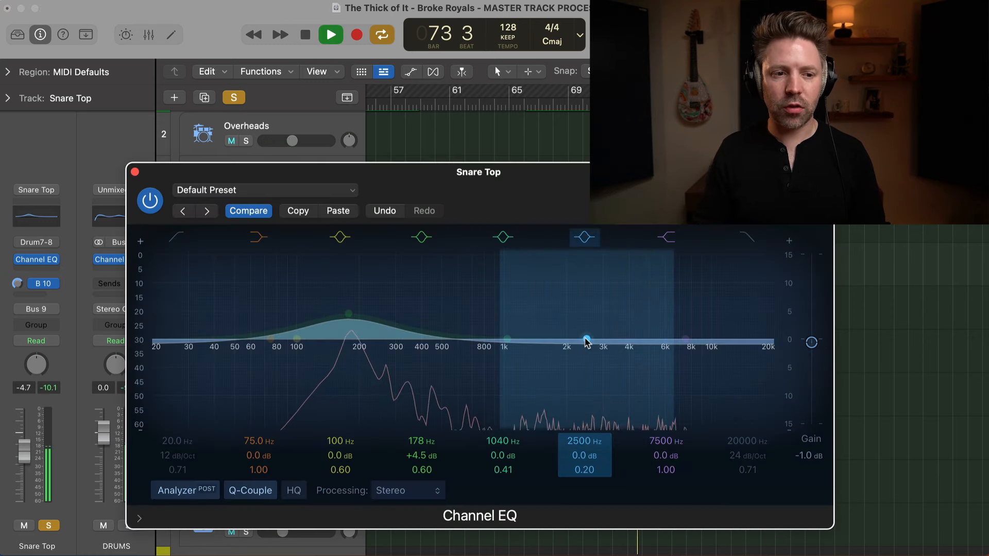
drag(586, 342, 629, 301)
scroll(331, 126, up, 2)
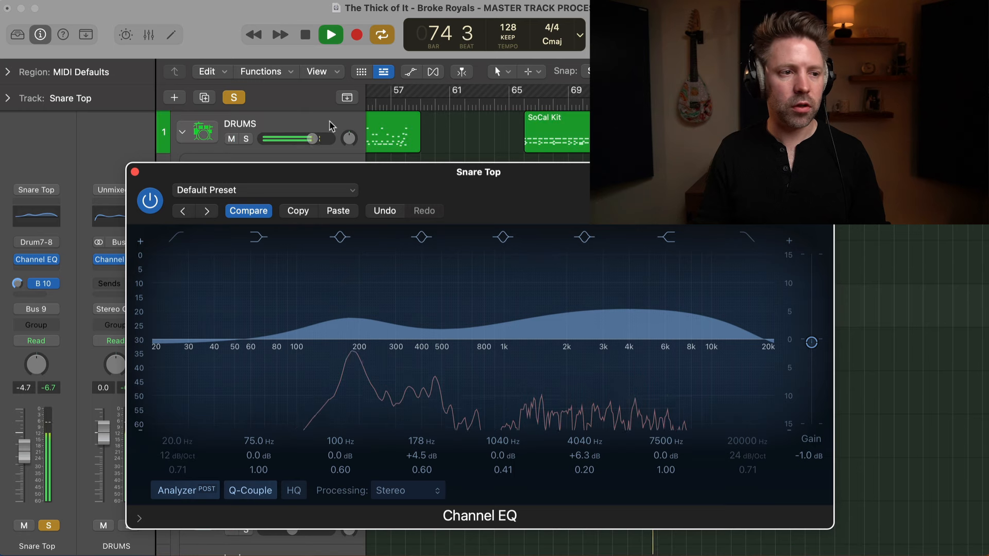
click(291, 123)
key(s)
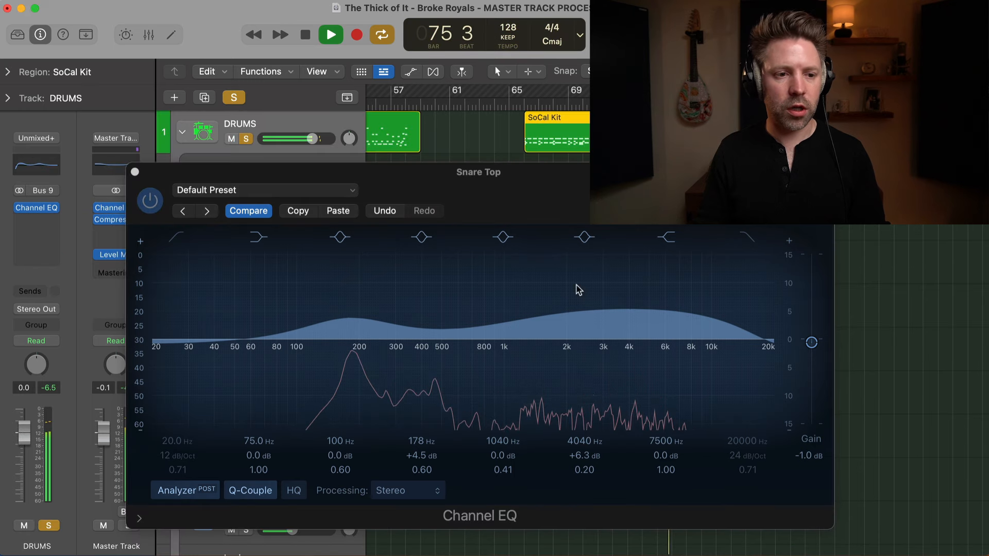
Step: Raise the snare EQ's 4040 Hz band to +8.5 dB at 4060 Hz and hear it in the full mix
drag(628, 307, 632, 289)
key(s)
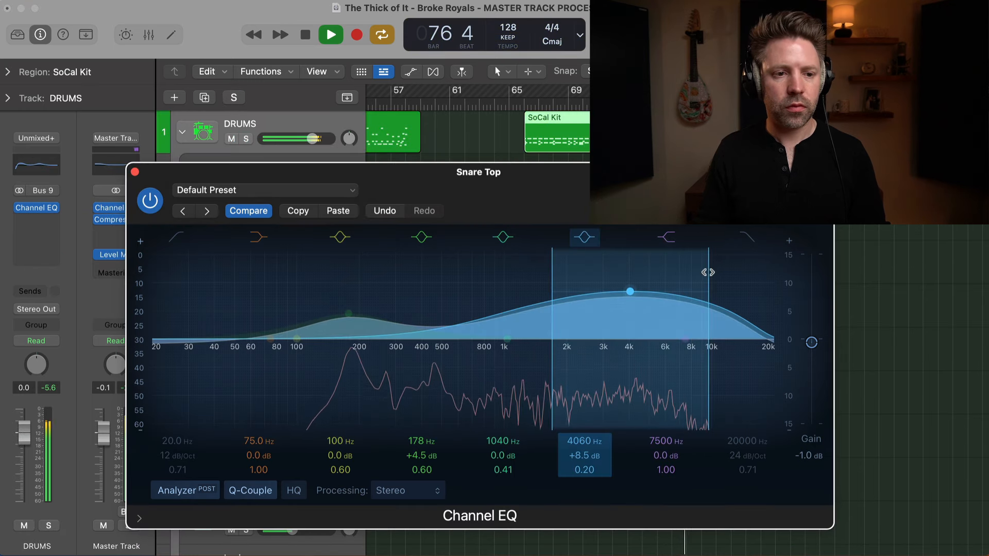
Step: Narrow the snare EQ's 4060 Hz band to a Q of 1.10 and cut it by 1.9 dB at 4960 Hz with DRUMS soloed
drag(708, 272, 689, 272)
key(s)
drag(628, 294, 646, 367)
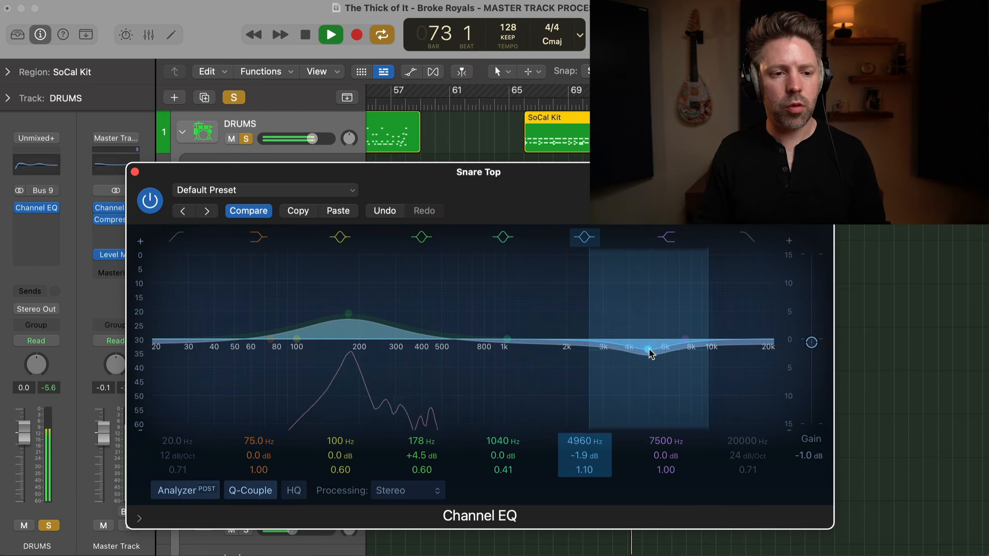
drag(685, 338, 668, 323)
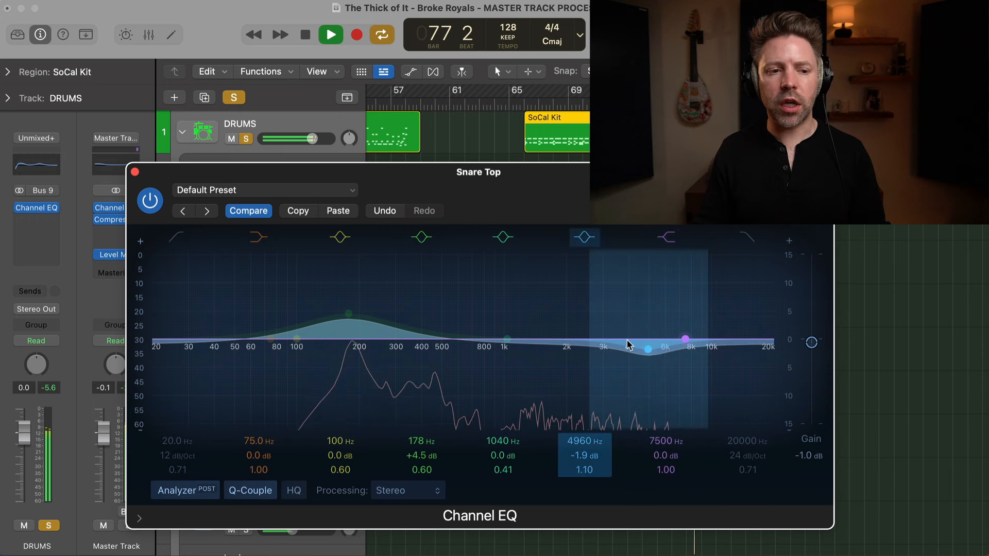
Step: Restart playback and compare the snare EQ bypassed and active in the soloed drums
key(space)
click(148, 203)
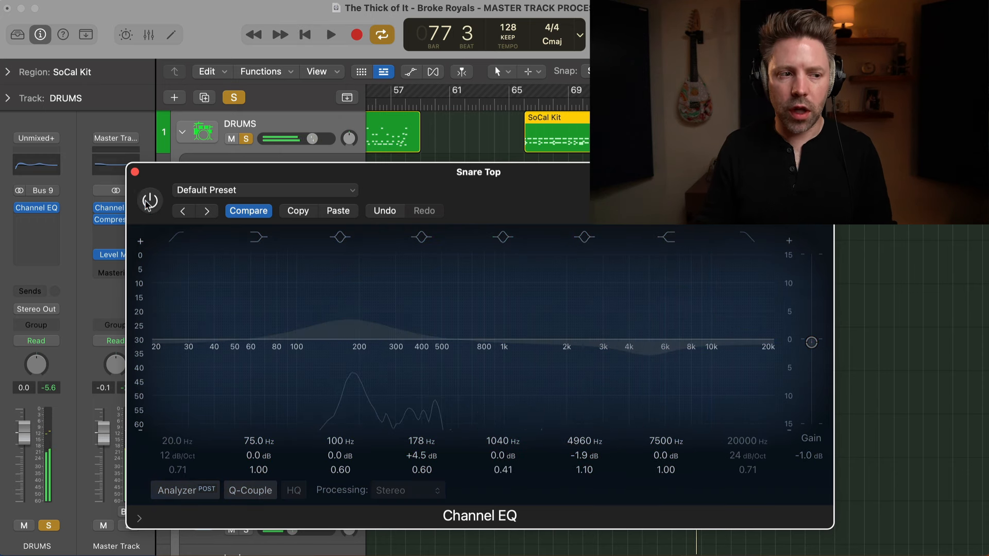
key(space)
click(151, 203)
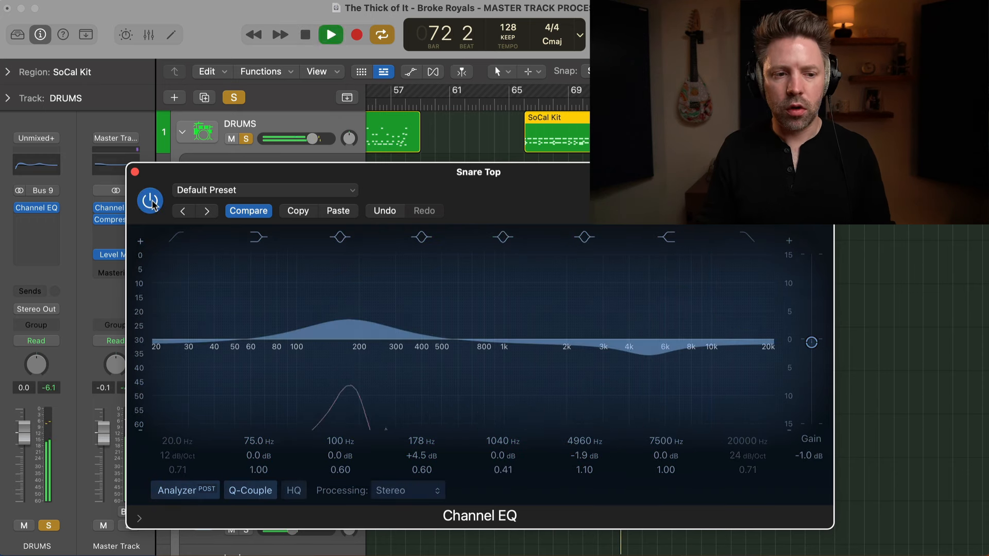
click(150, 202)
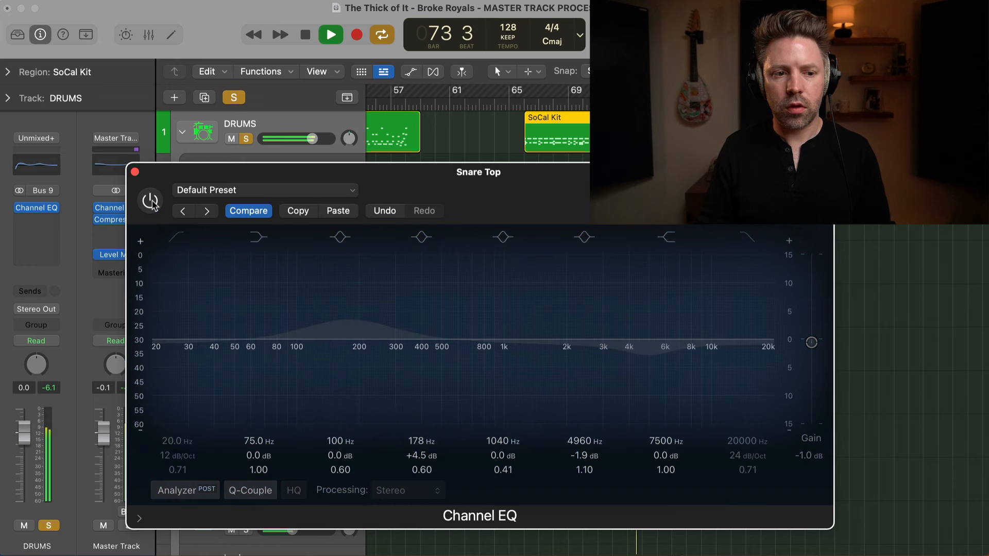
click(151, 202)
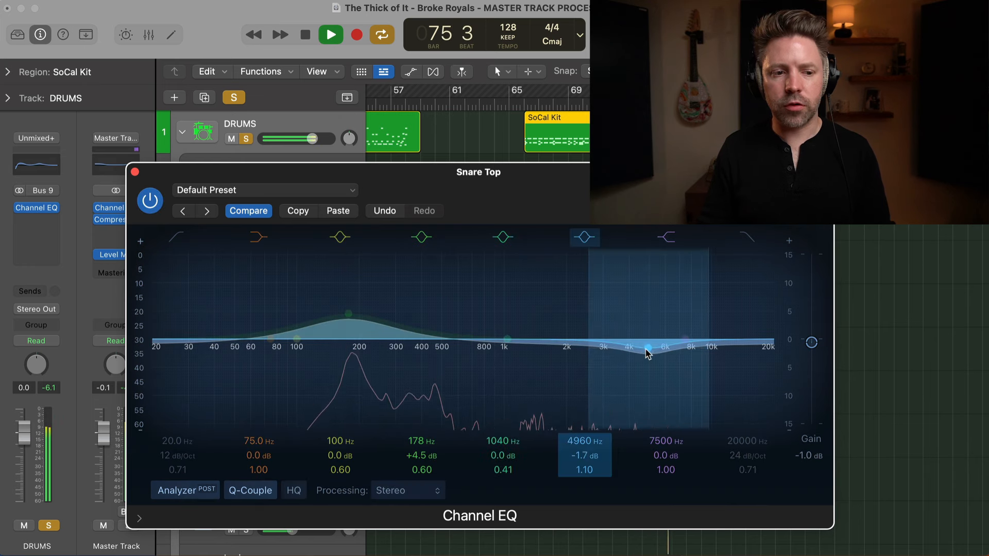
Step: Ease the snare EQ's high-mid cut to -1.0 dB at 5000 Hz, compare the EQ off and on, and close its window
drag(646, 349, 646, 346)
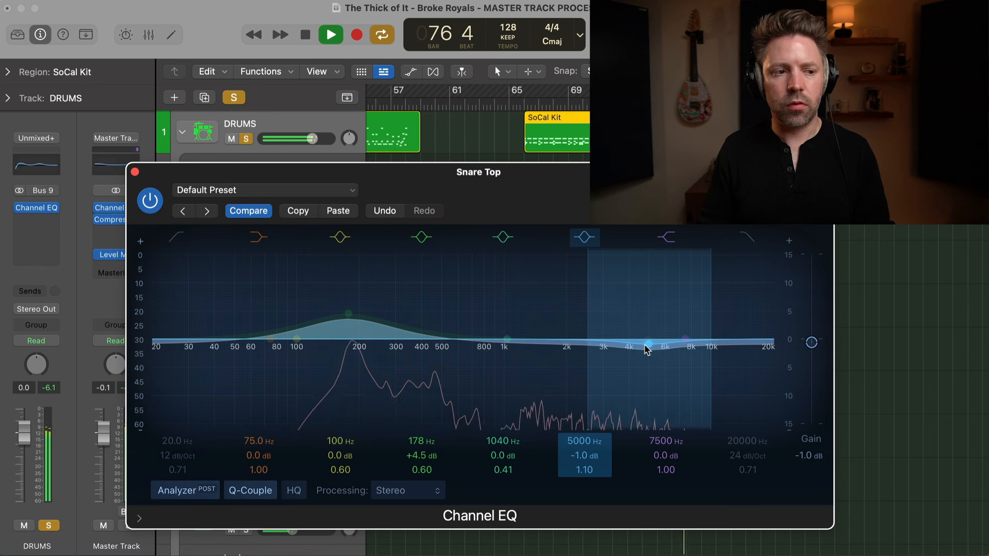
click(149, 200)
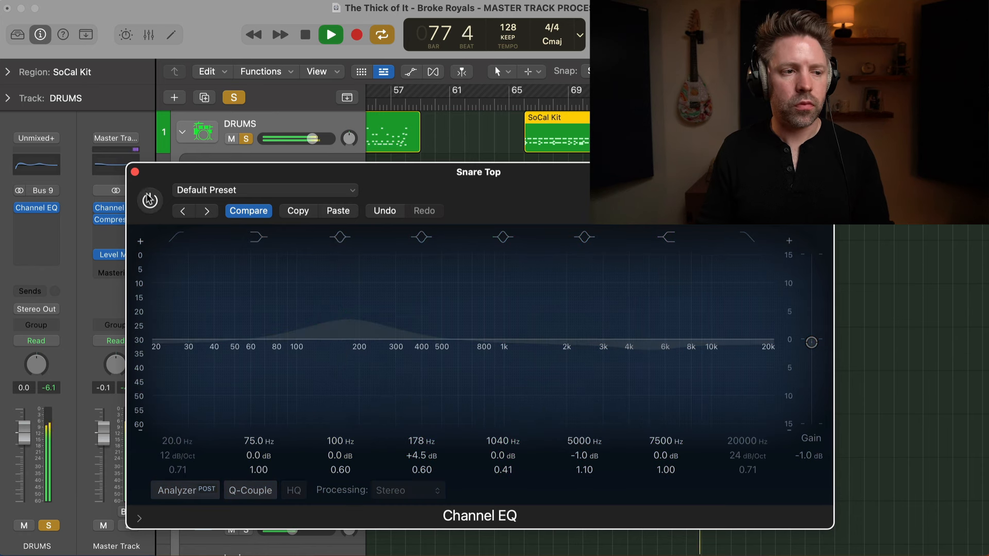
click(150, 199)
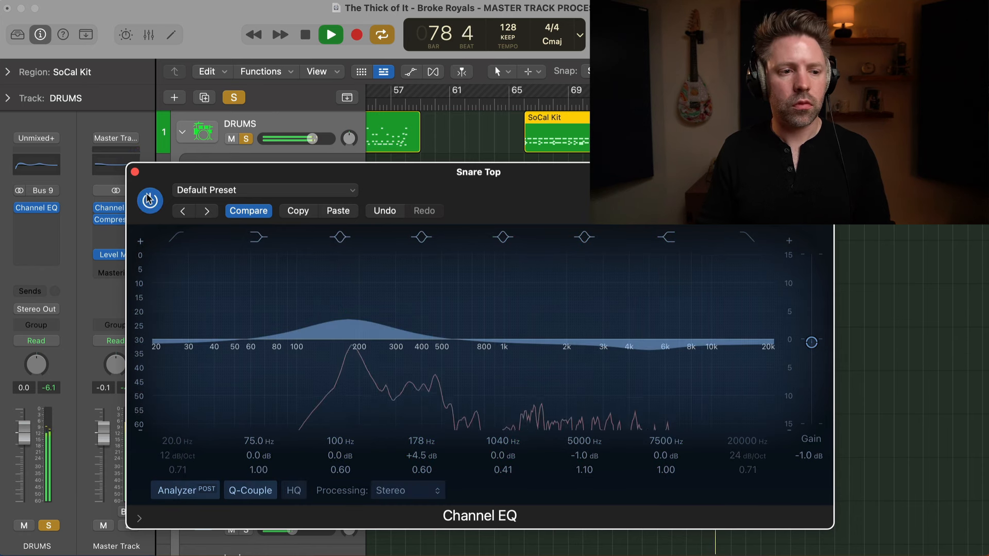
click(134, 171)
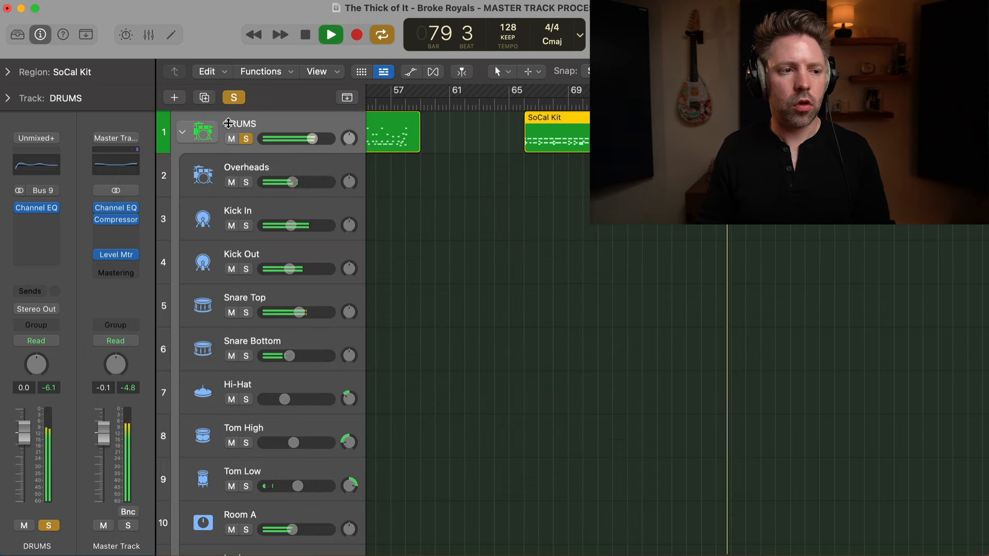
Step: Clear the DRUMS solo, stop playback and place the playhead at bar 40
click(234, 97)
scroll(444, 274, down, 5)
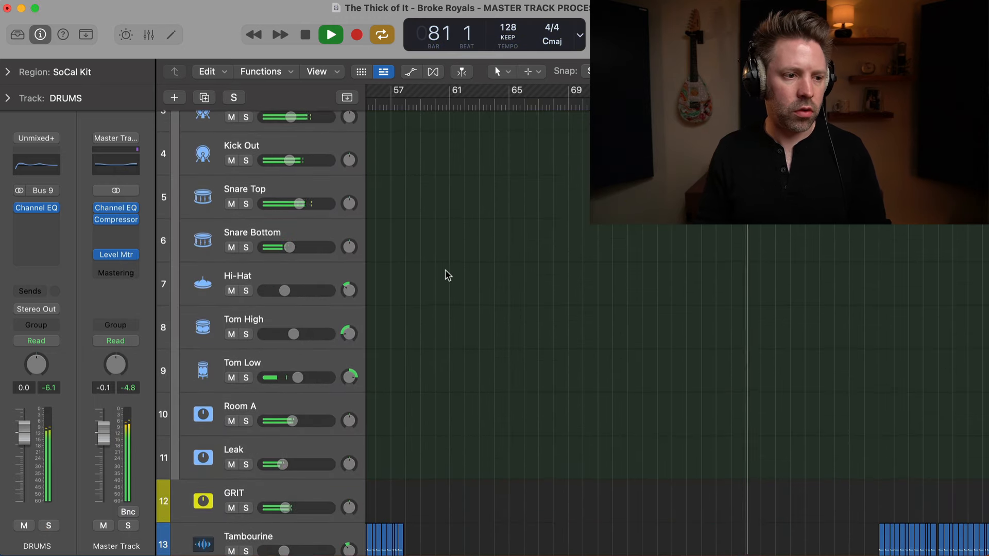
key(space)
scroll(474, 261, left, 10)
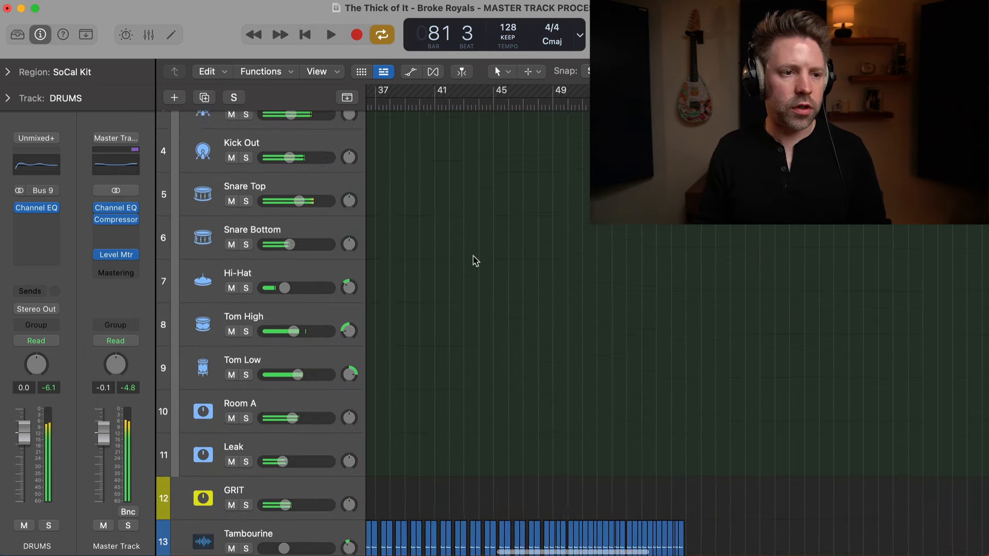
scroll(474, 261, up, 3)
click(420, 105)
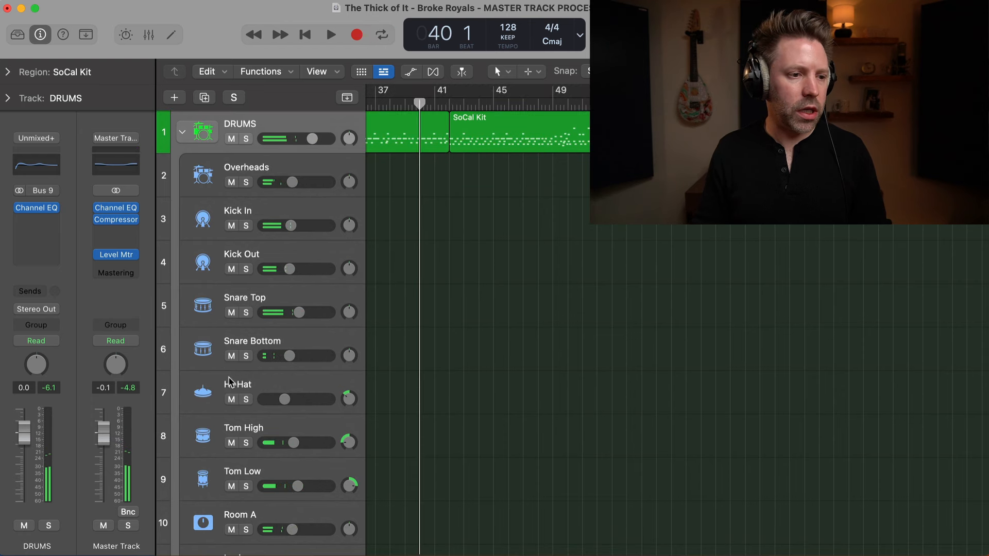
Step: Add a Channel EQ to the Tom Low track while playing the soloed DRUMS from bar 40
click(265, 432)
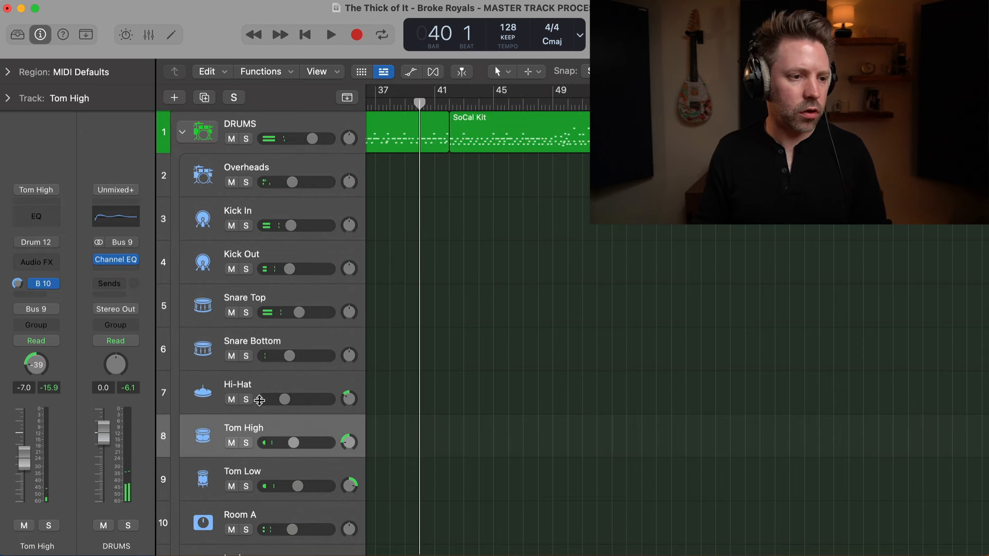
right_click(257, 479)
click(248, 477)
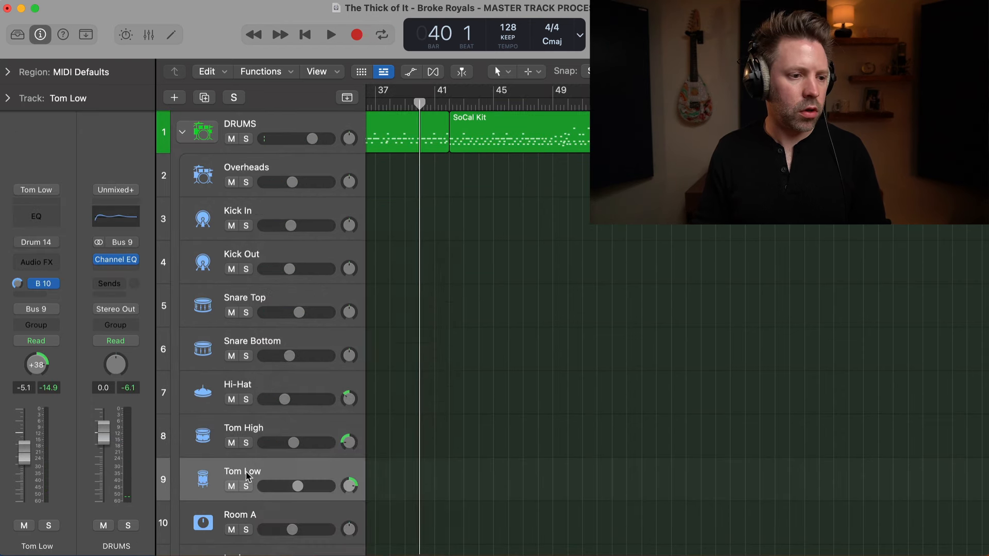
click(246, 139)
key(space)
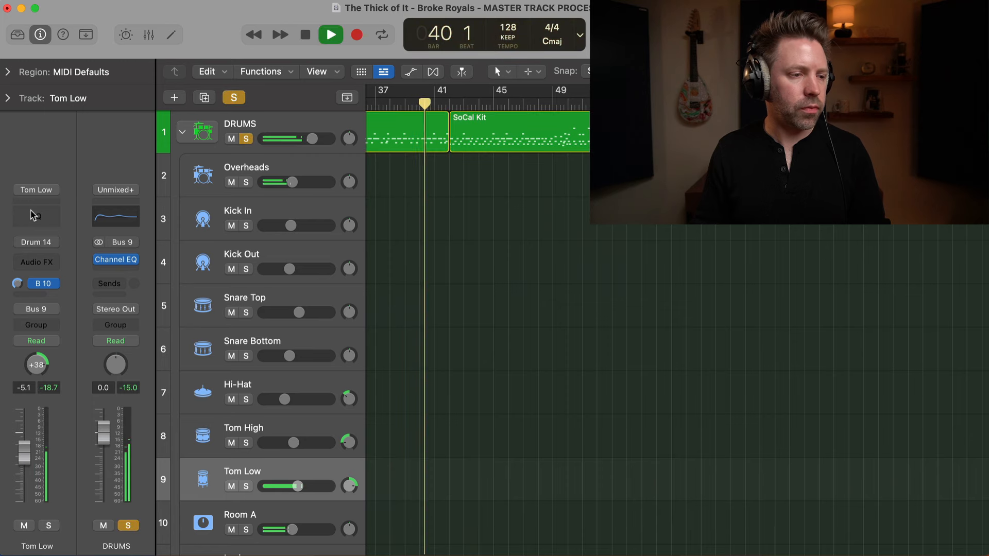
click(32, 226)
Step: Cut Tom Low's 1040 Hz band by 4.2 dB at 630 Hz and boost its low shelf by 2.6 dB at 77 Hz, Q 1.30
drag(662, 346, 618, 374)
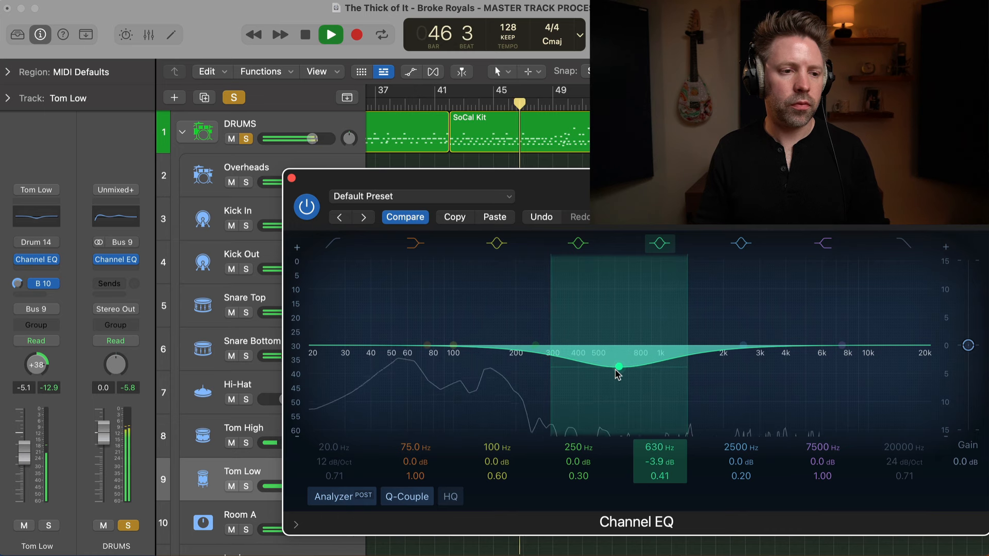
drag(615, 372, 615, 372)
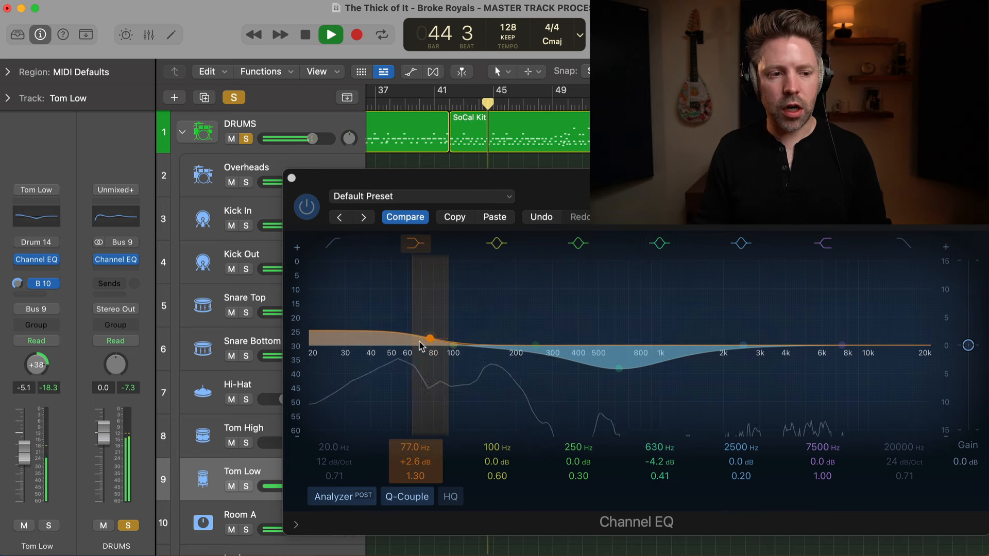
Step: Compare the Tom Low EQ bypassed and active, first in the soloed drums and again with Tom Low soloed
click(305, 211)
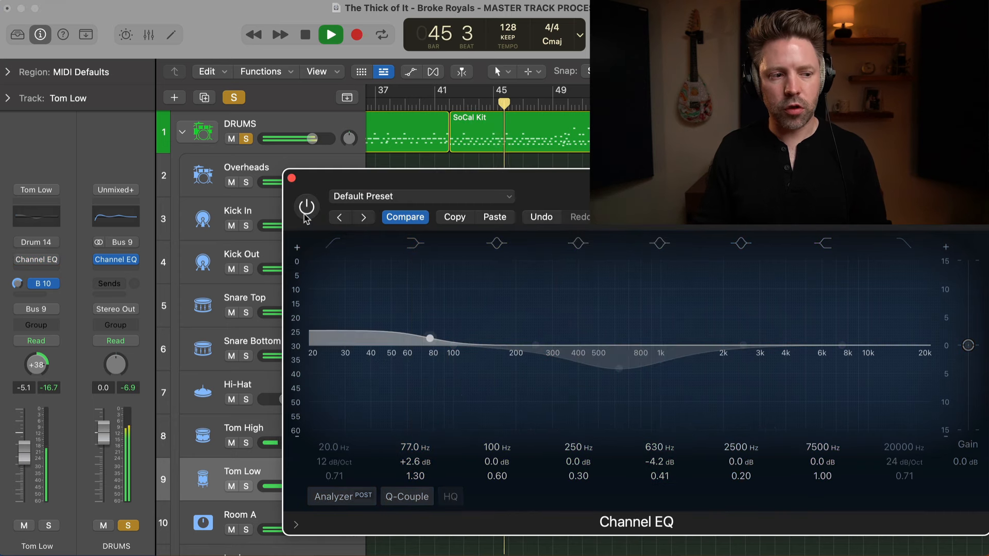
click(306, 211)
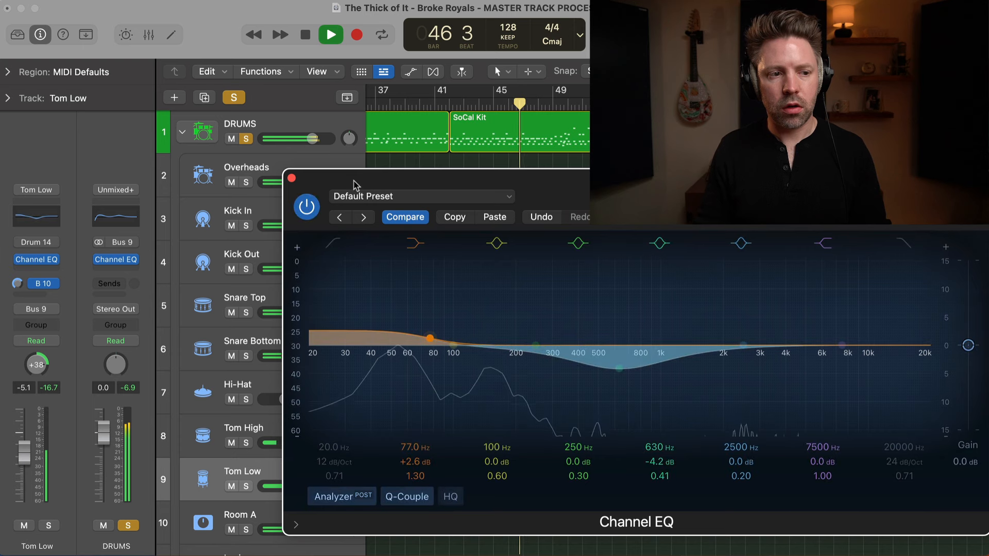
drag(305, 212, 264, 213)
click(263, 208)
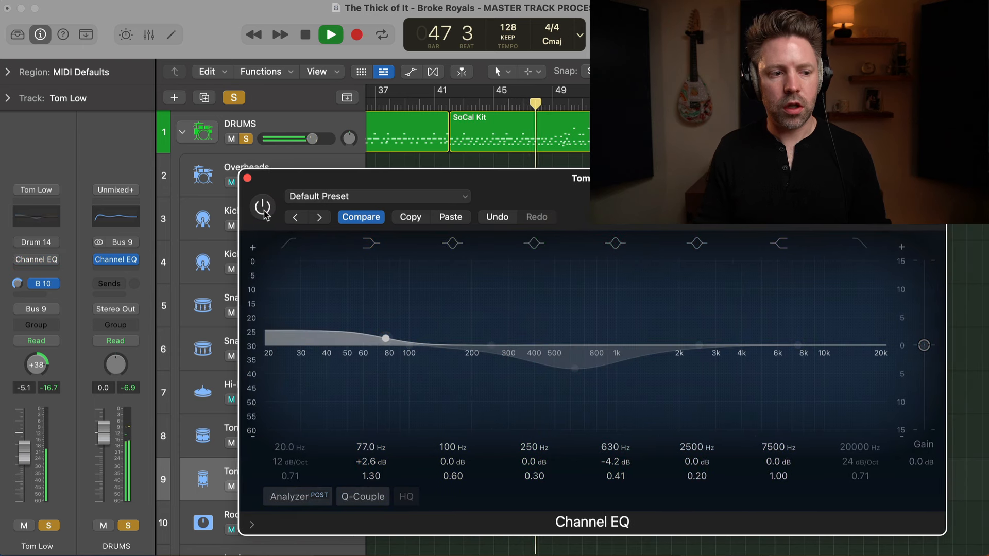
click(263, 209)
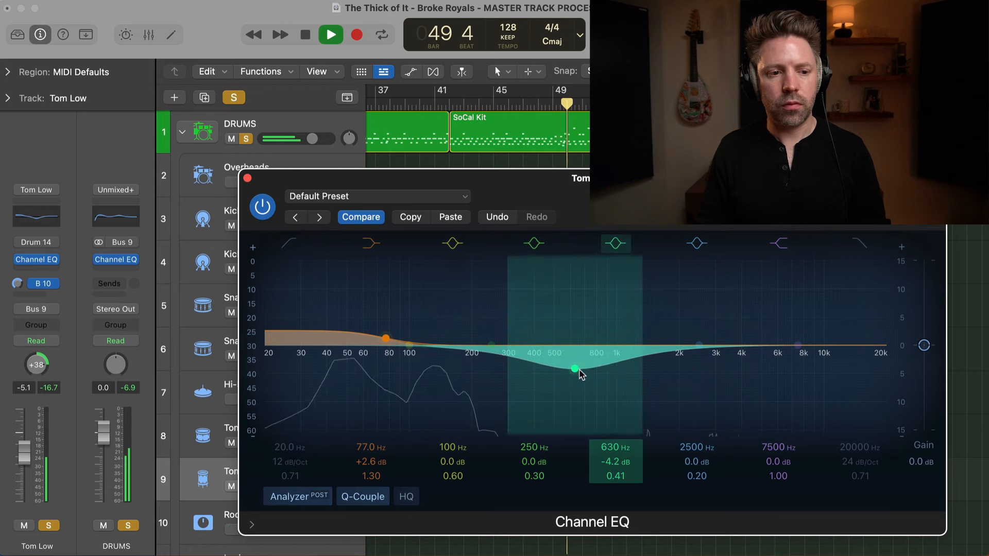
Step: Set Tom Low's 630 Hz cut to -4.3 dB, stop playback and close the EQ window
drag(575, 369, 575, 371)
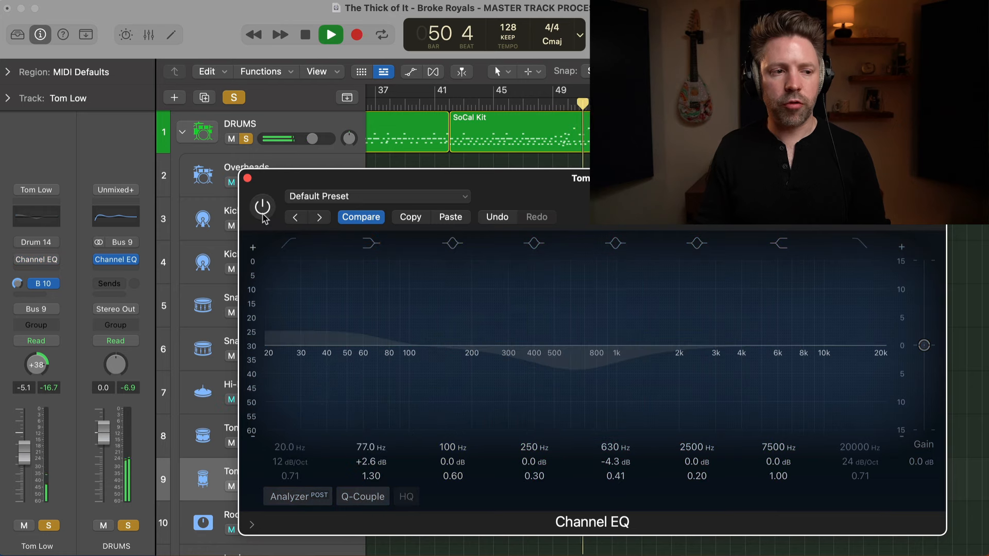
key(space)
click(247, 180)
Step: Select the Tom High track, clear all solos and play the full mix from bar 43
scroll(278, 335, down, 3)
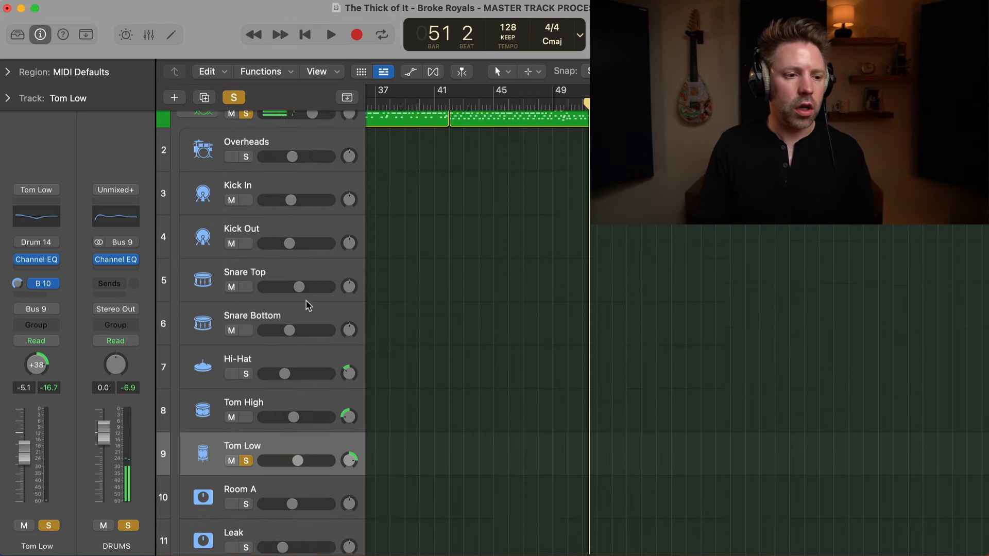
click(256, 349)
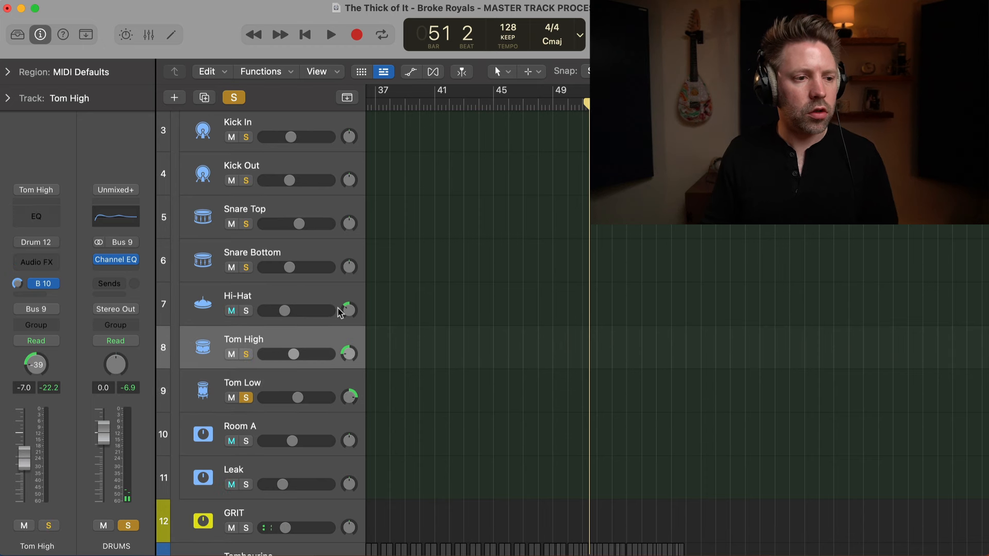
click(464, 106)
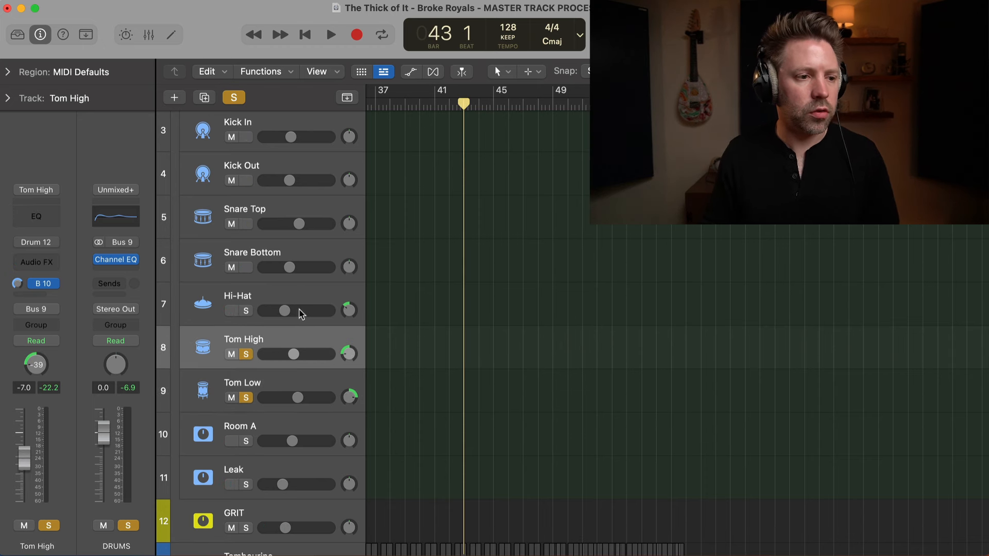
click(234, 98)
key(space)
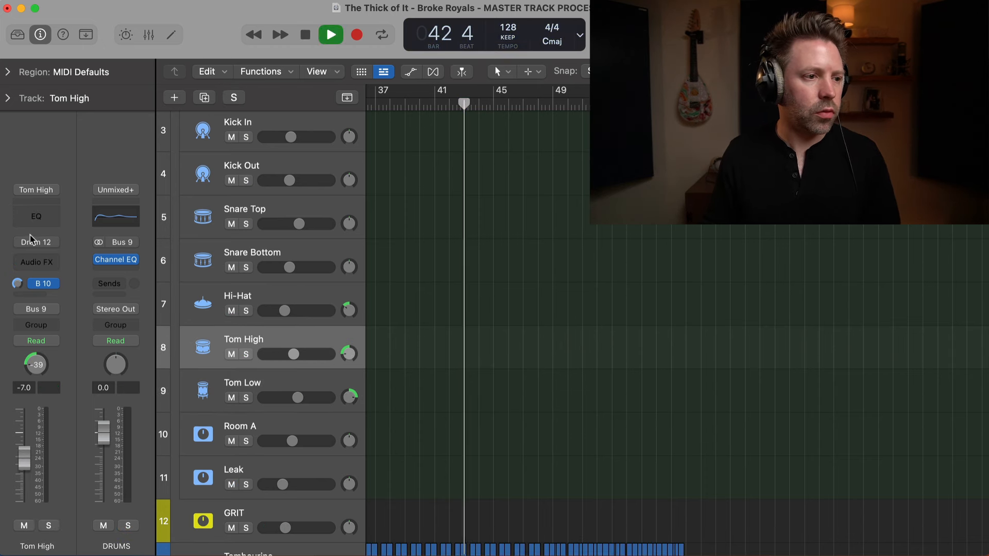
Step: Add a Channel EQ to Tom High and solo DRUMS for auditioning
click(37, 217)
drag(391, 177, 285, 172)
scroll(246, 142, up, 3)
click(246, 139)
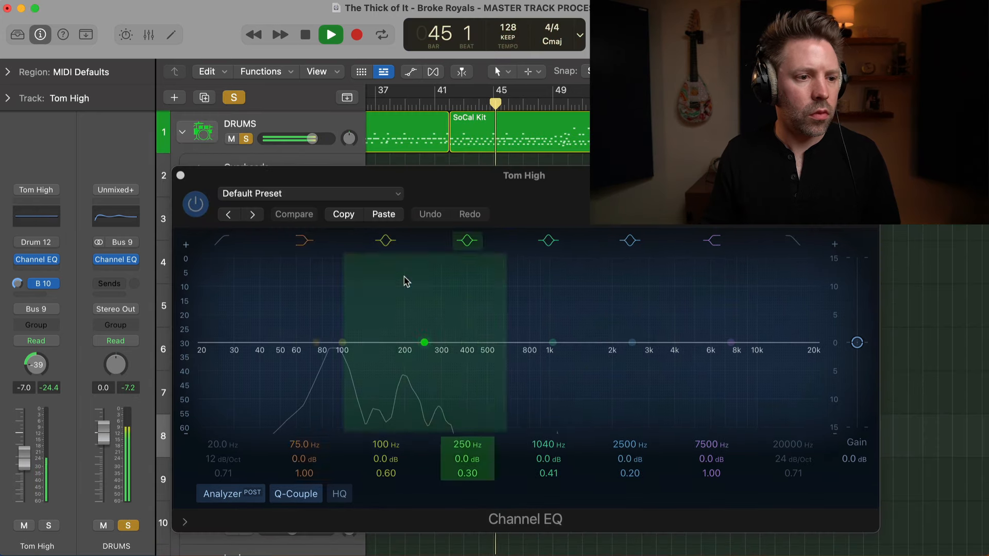
Step: Set the Tom High EQ's 250 Hz band to a Q of 0.60, stop playback and close the EQ window
drag(425, 342, 426, 340)
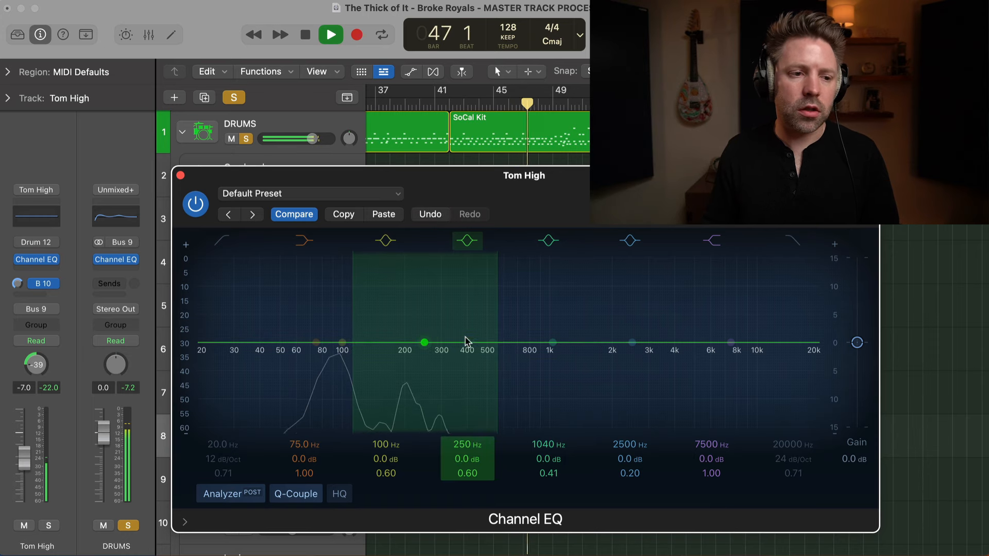
key(space)
click(180, 175)
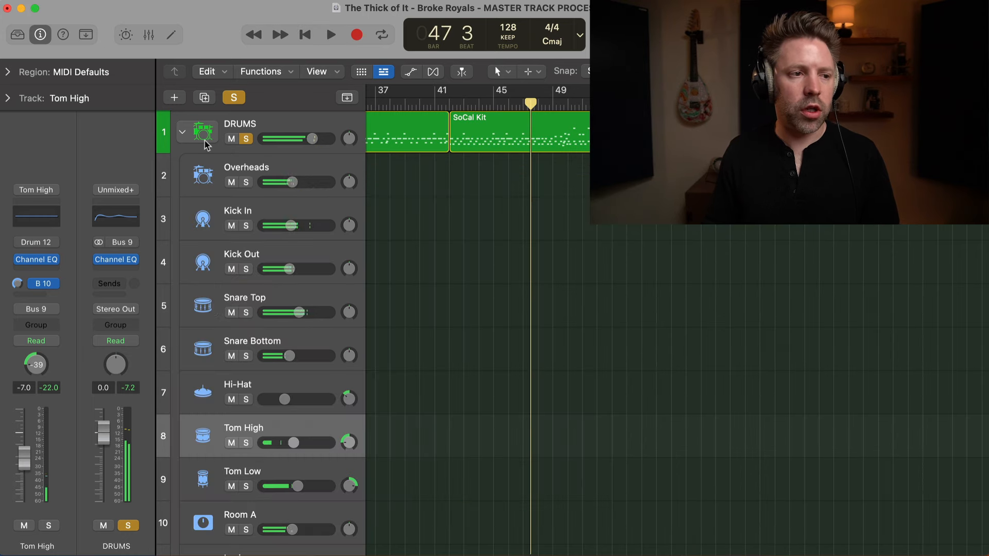
Step: Clear the DRUMS solo and select the BASS track
click(234, 97)
scroll(434, 317, down, 2)
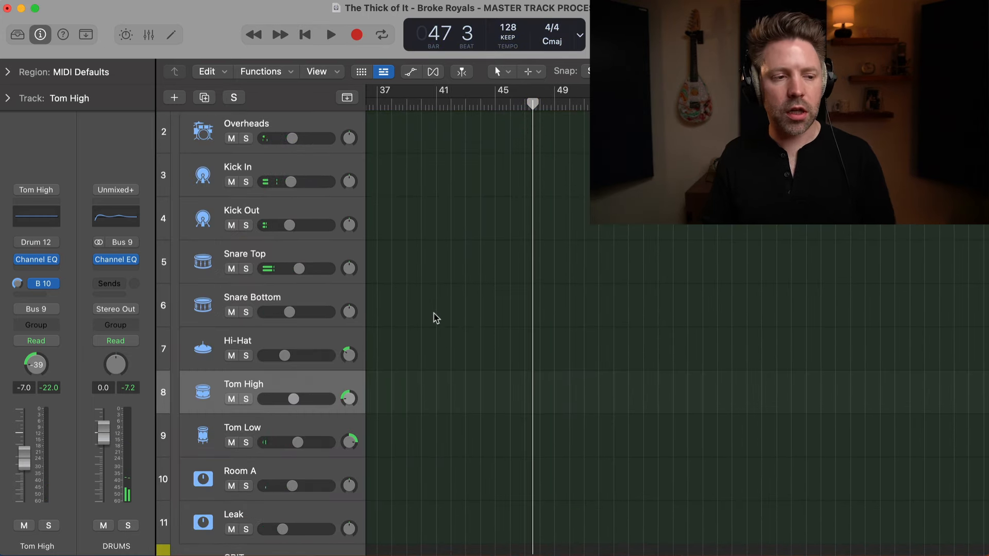
scroll(434, 317, down, 5)
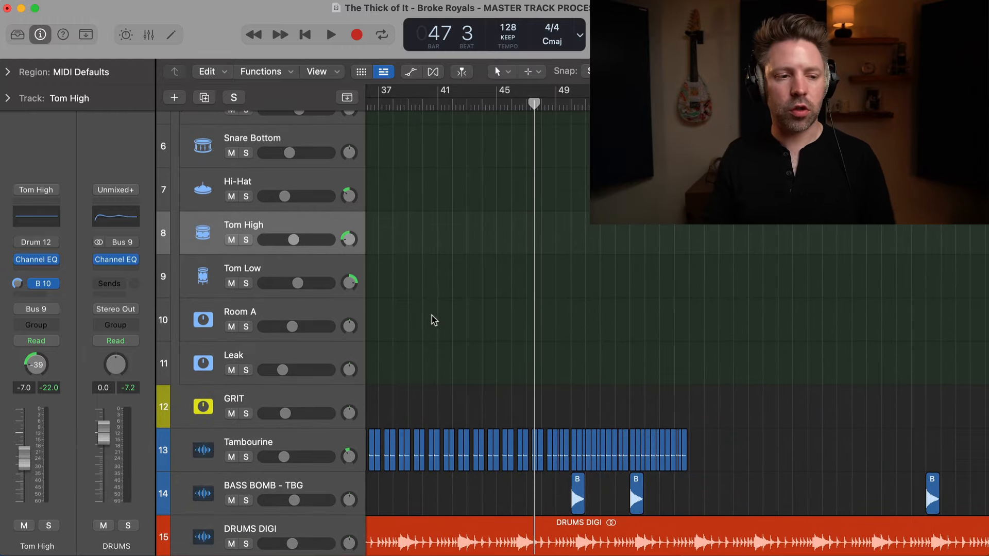
scroll(431, 319, down, 5)
scroll(421, 339, down, 2)
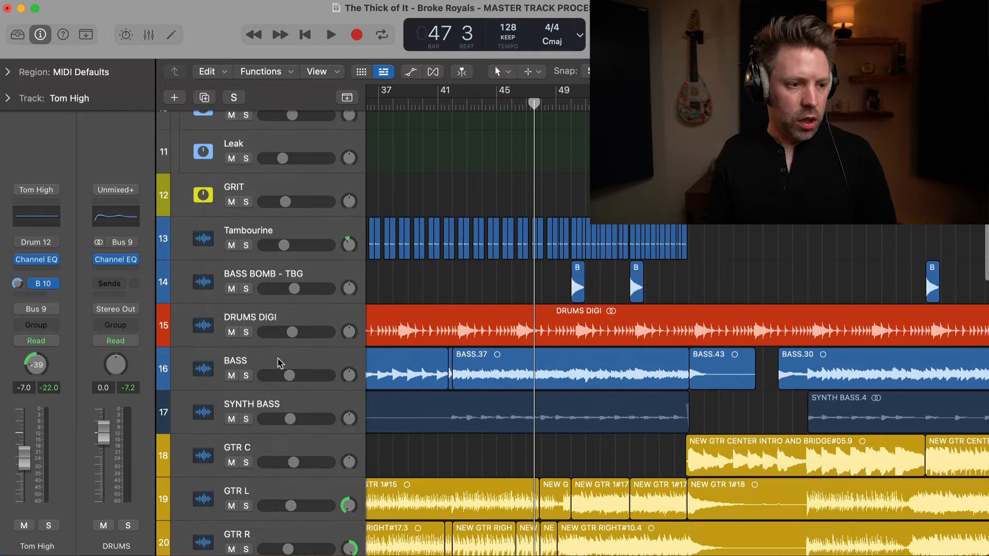
click(280, 363)
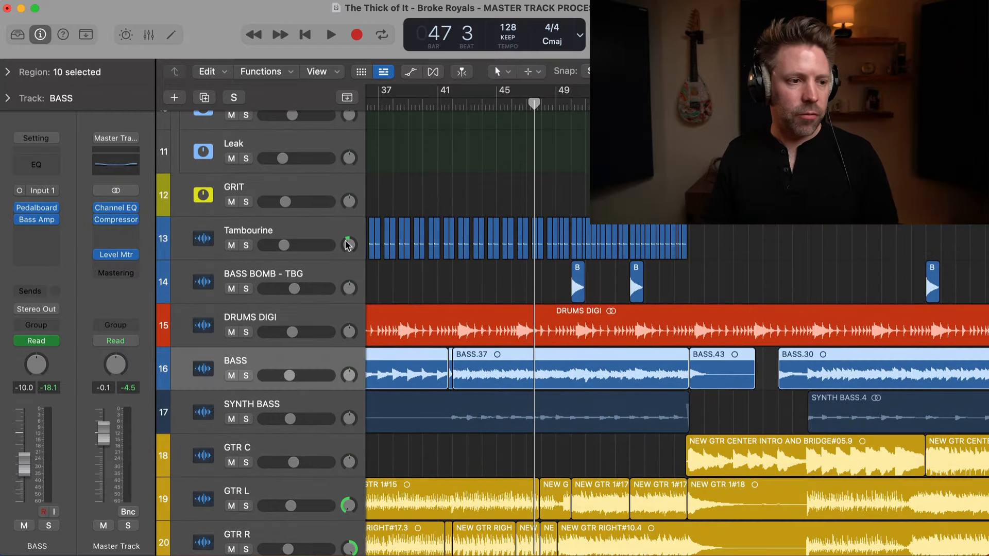
Step: Play the full mix from bar 47 to hear how the BASS track sits, and stop playback
scroll(260, 288, down, 1)
key(space)
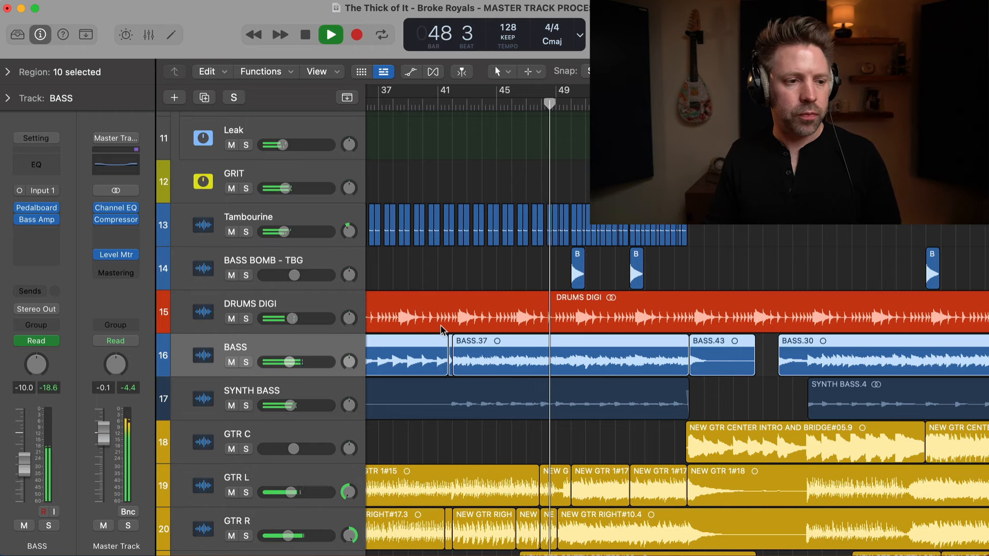
scroll(441, 330, down, 1)
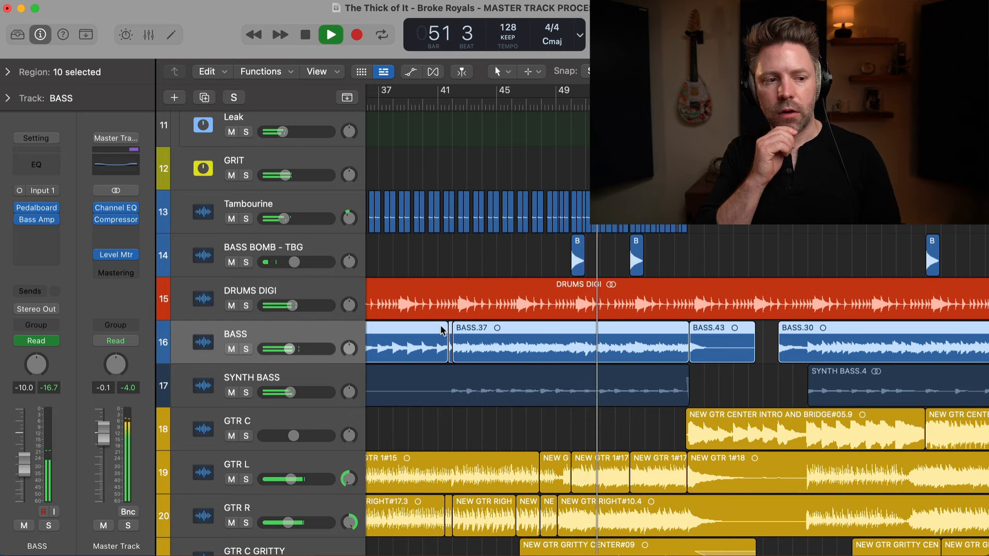
key(space)
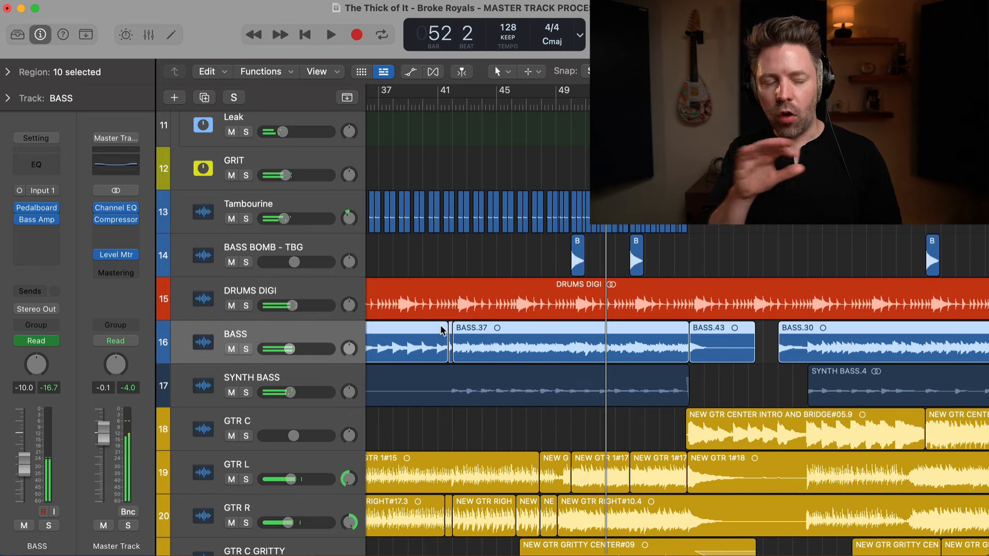
key(s)
key(s)
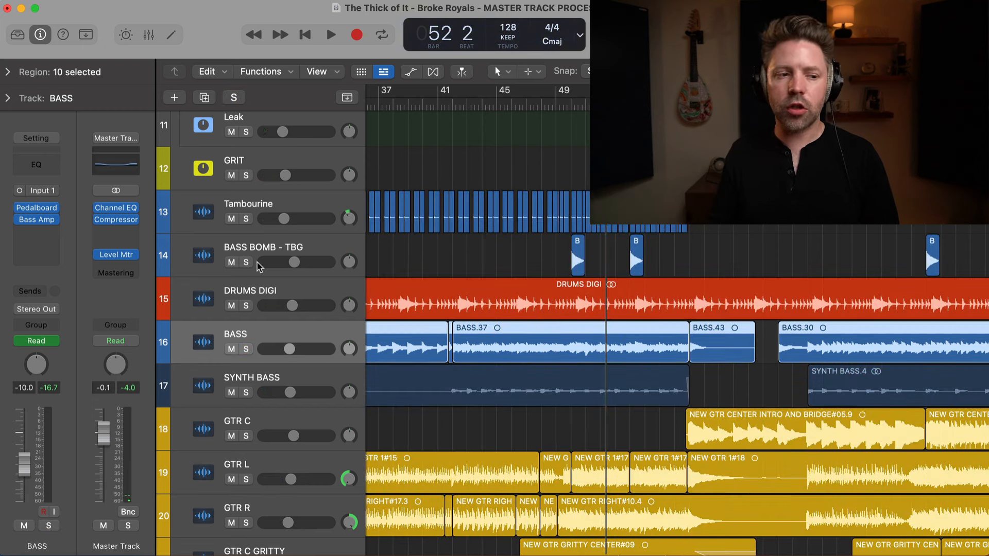
Step: Add a Channel EQ to the BASS track and raise its low shelf to about +4.0 dB at 86 Hz during playback
key(space)
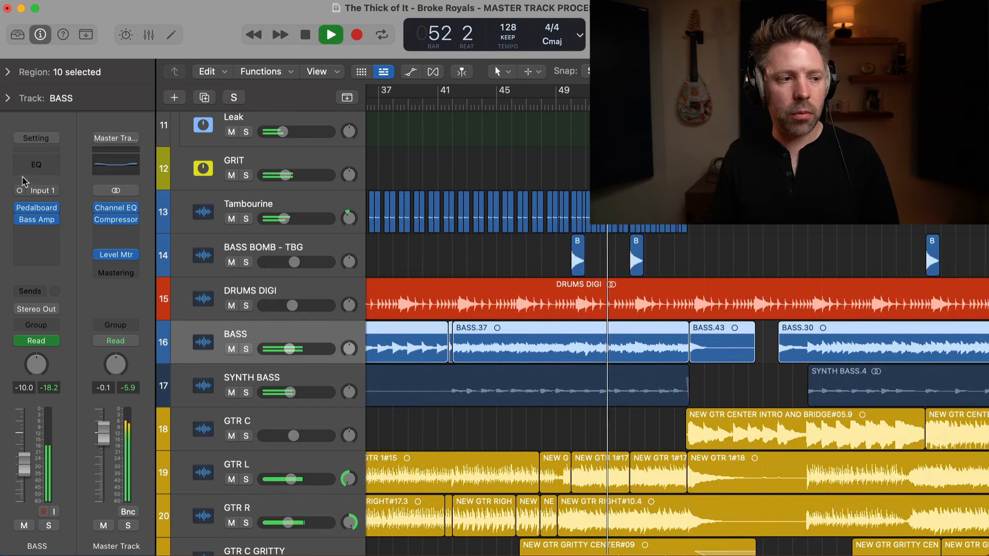
click(39, 167)
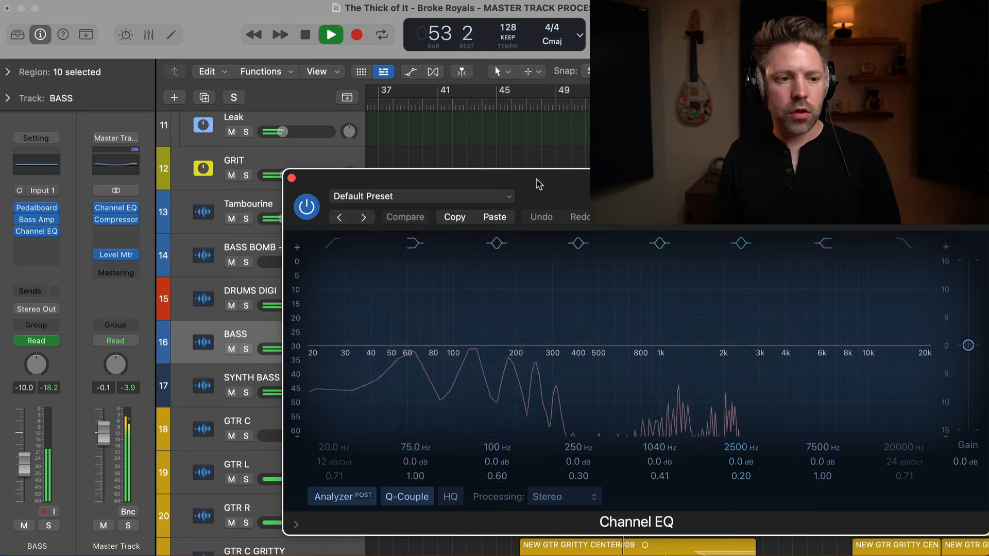
drag(536, 185, 415, 178)
drag(309, 338, 317, 313)
key(s)
key(s)
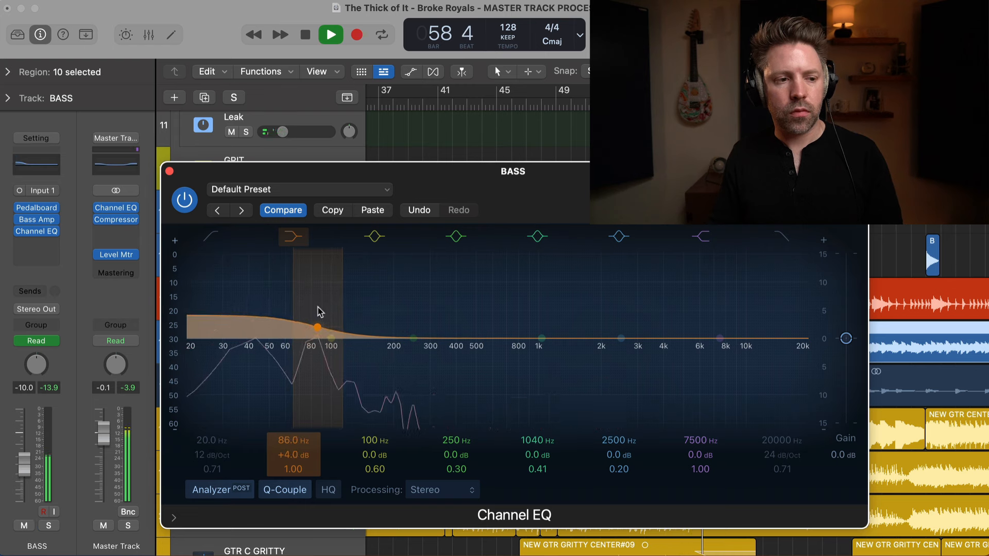
Step: Play the cycled section from bar 72 and enable the BASS EQ's low cut at 25.8 Hz, 18 dB/Oct, with a Q of 0.83
key(space)
scroll(585, 101, right, 5)
double_click(751, 93)
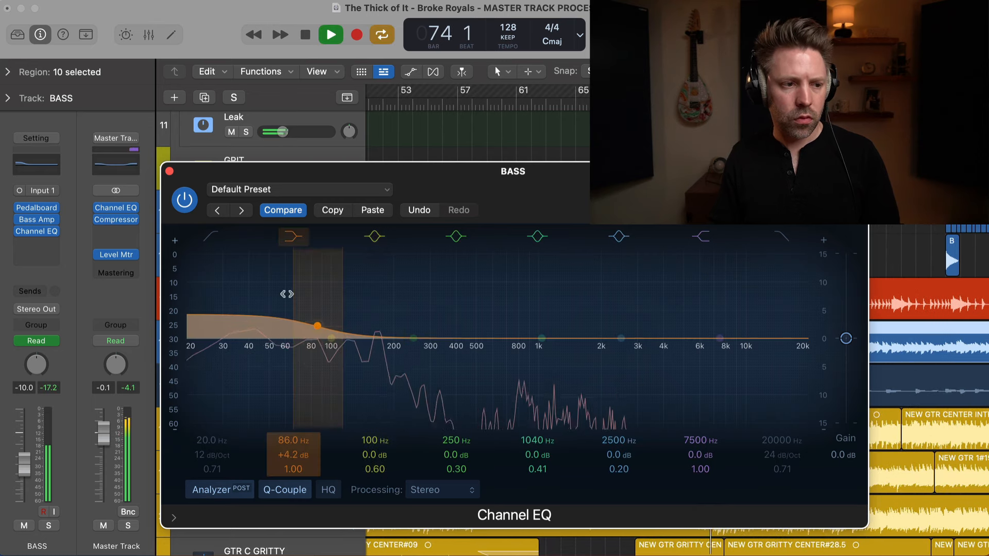
click(216, 242)
key(space)
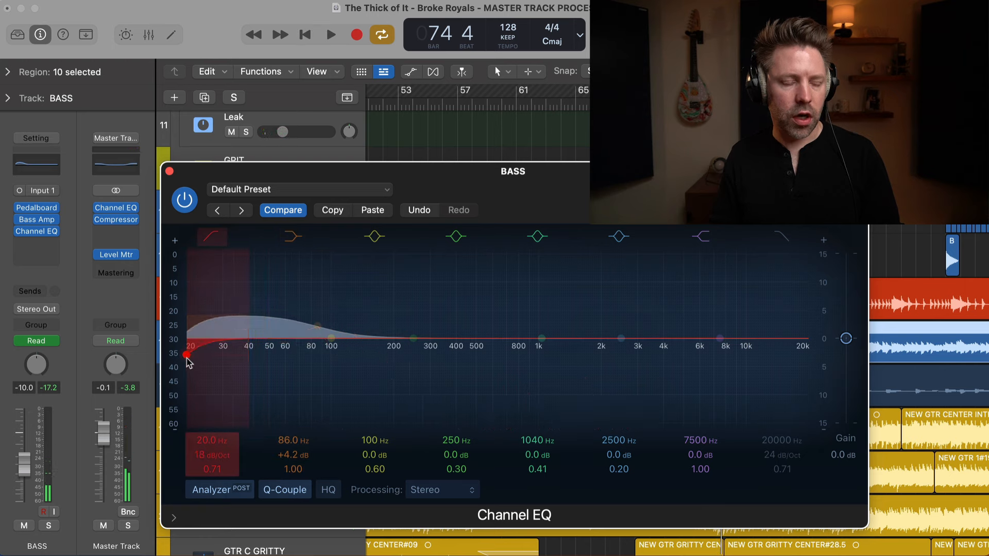
key(space)
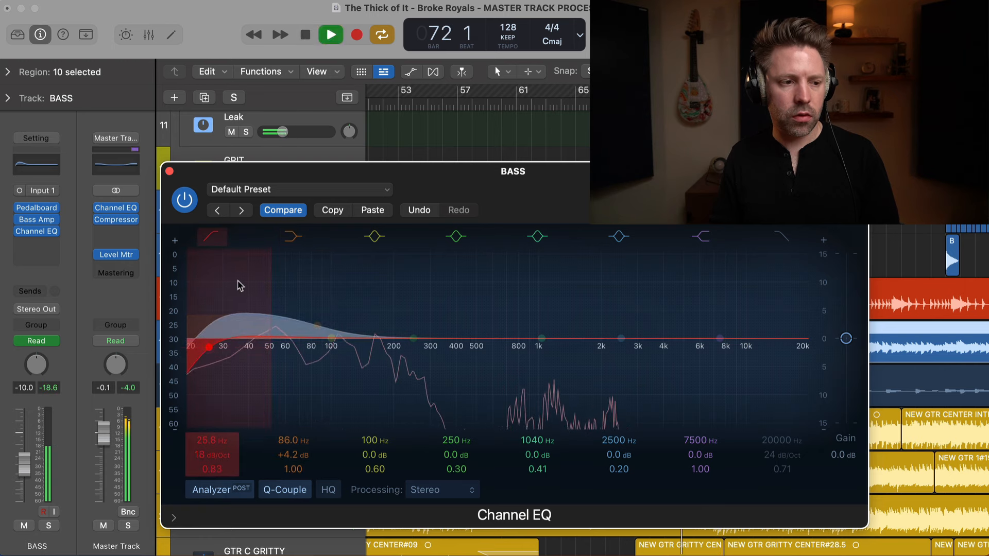
Step: Solo BASS, compare its sound with the Channel EQ bypassed and active, and clear the solo
key(s)
click(186, 200)
click(191, 199)
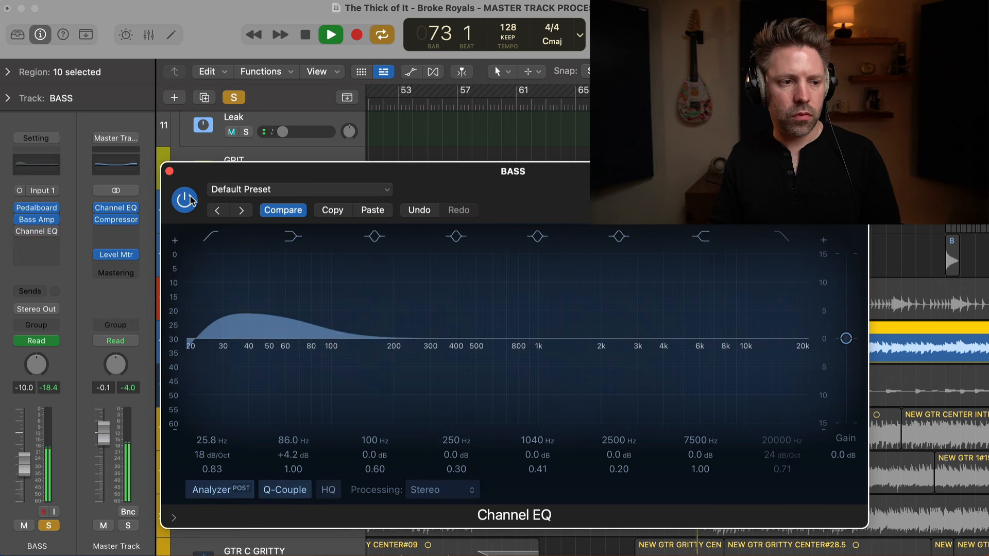
key(s)
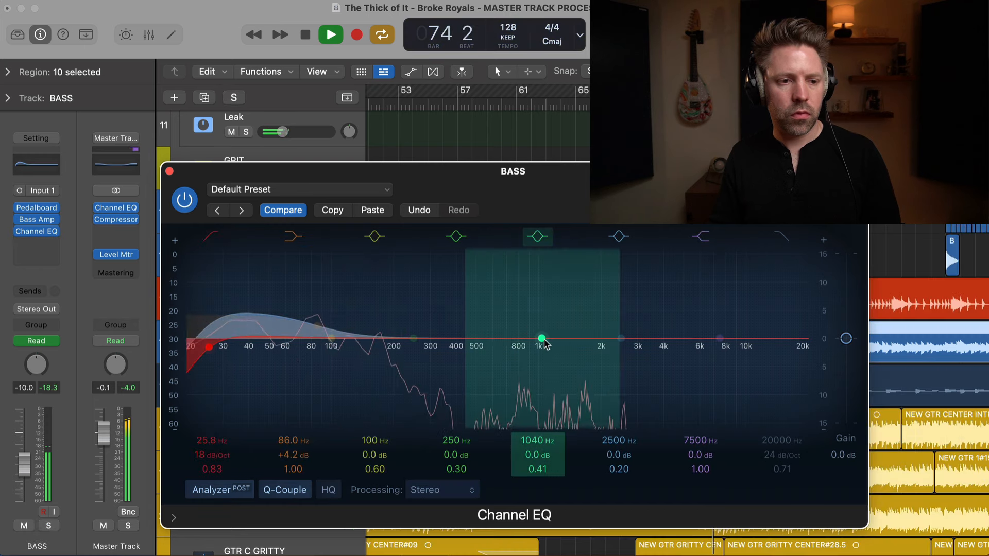
Step: Boost the BASS EQ's 1040 Hz band by 1.8 dB, moving it to 1010 Hz with a Q of 1.10, while auditioning
mouse_move(542, 342)
mouse_down()
mouse_move(546, 283)
mouse_move(530, 276)
mouse_move(592, 295)
mouse_move(557, 297)
mouse_move(531, 317)
mouse_move(529, 231)
mouse_move(567, 235)
mouse_move(523, 238)
mouse_move(536, 238)
mouse_move(546, 328)
mouse_up()
key(space)
drag(614, 293, 605, 298)
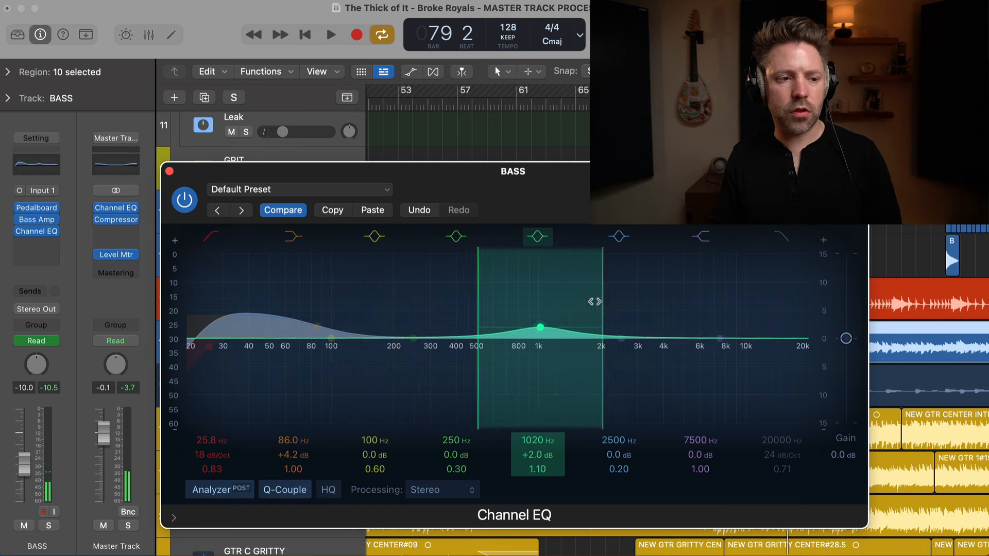
key(space)
key(space)
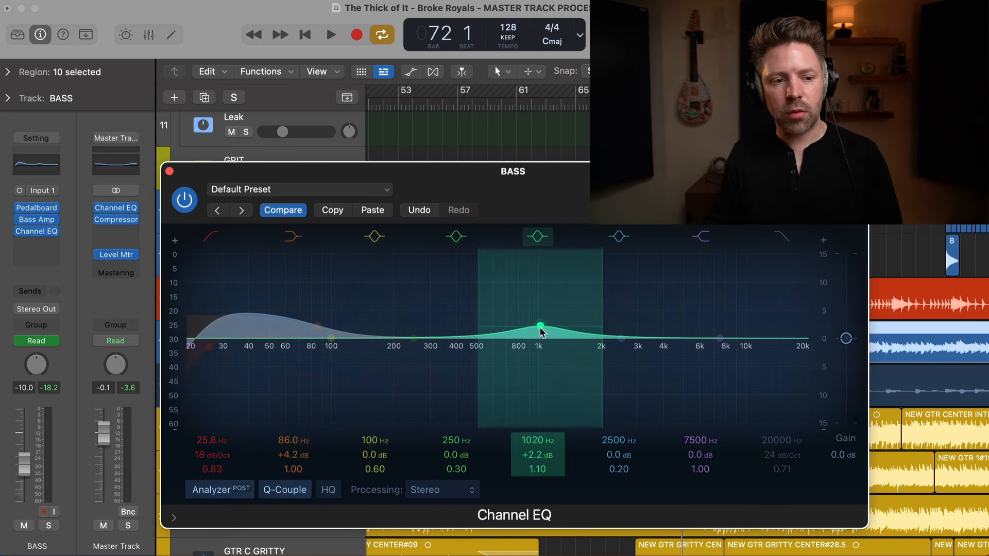
key(s)
mouse_move(539, 331)
mouse_down()
mouse_move(538, 276)
mouse_move(538, 331)
mouse_up()
key(s)
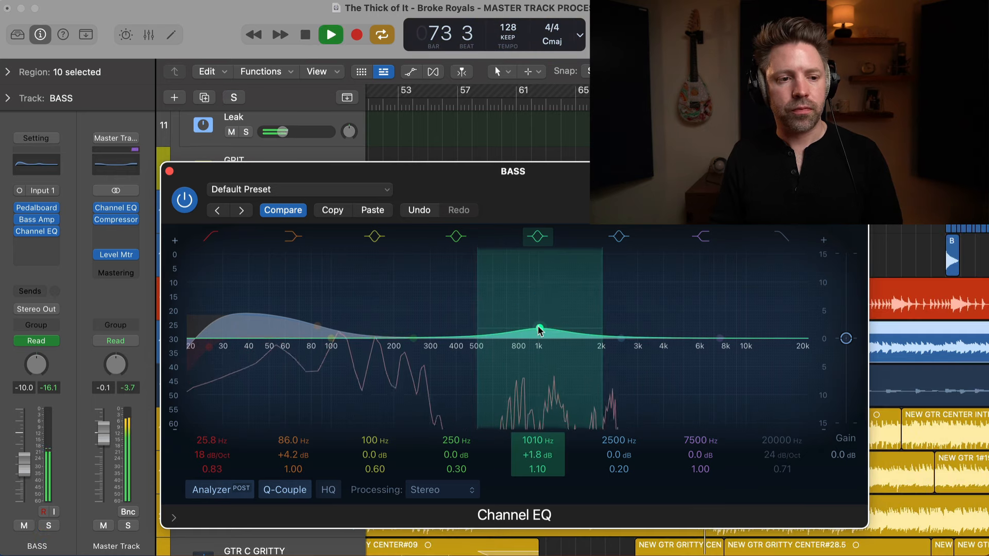
Step: Lower the BASS EQ's output gain to -1.2 dB, compare it against bypass, close the EQ and stop playback
click(185, 199)
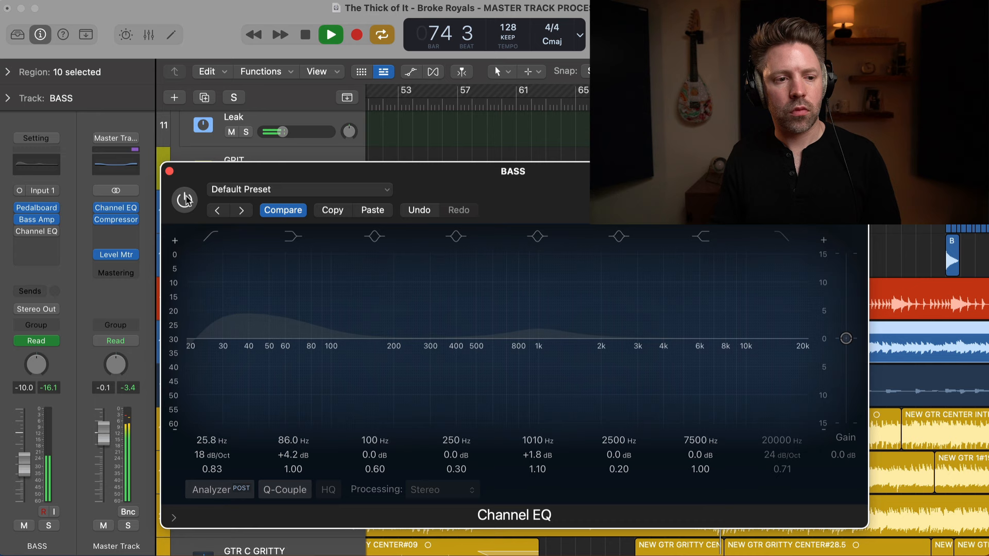
click(186, 199)
drag(847, 340, 848, 344)
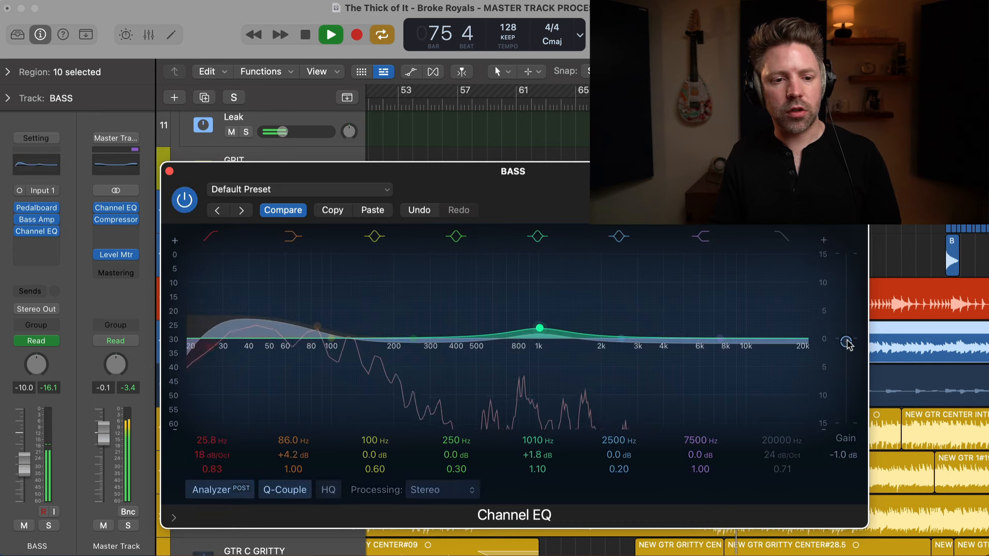
click(177, 210)
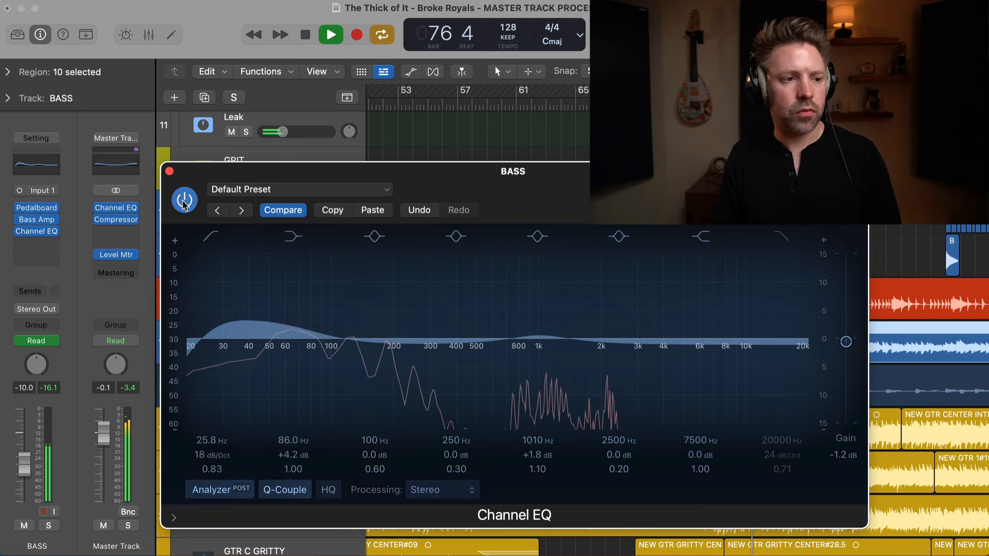
click(183, 203)
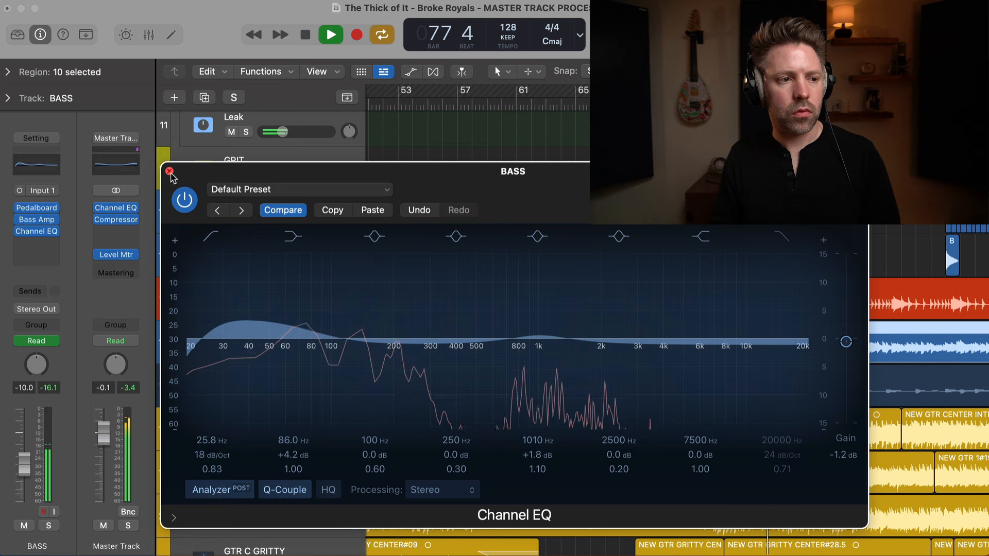
click(168, 171)
key(space)
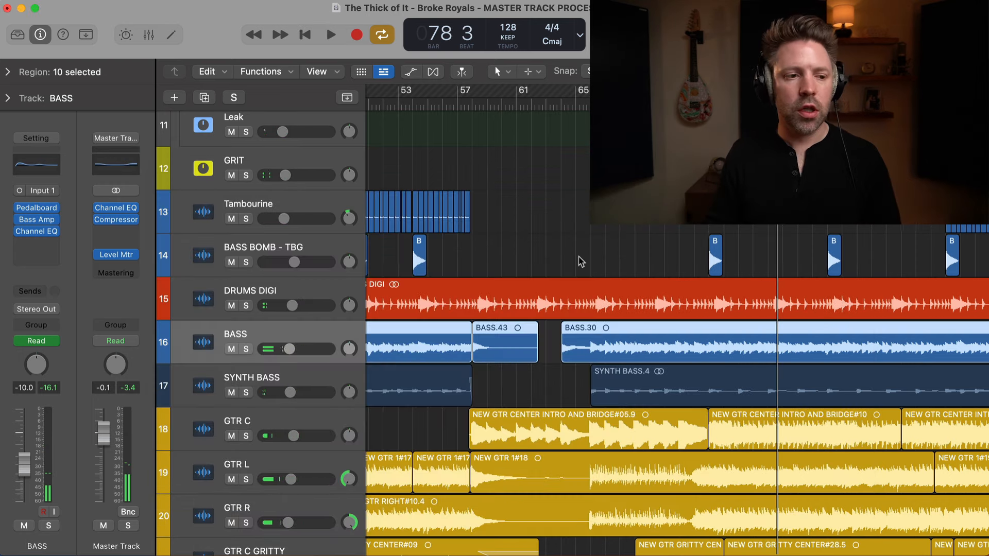
Step: Select the SYNTH BASS track, play it soloed, and return to the full mix
scroll(581, 262, down, 1)
scroll(580, 261, left, 4)
scroll(525, 282, down, 3)
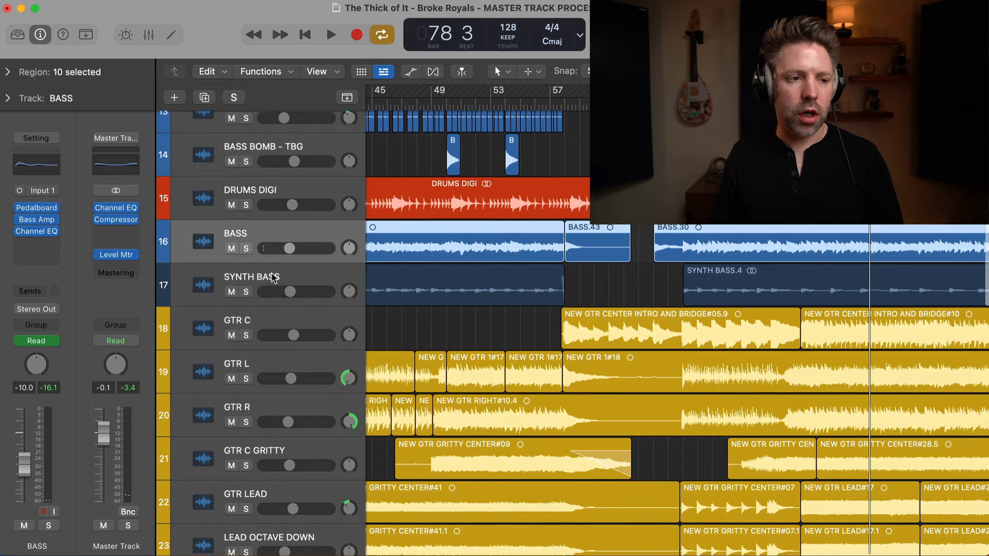
click(273, 278)
key(s)
key(space)
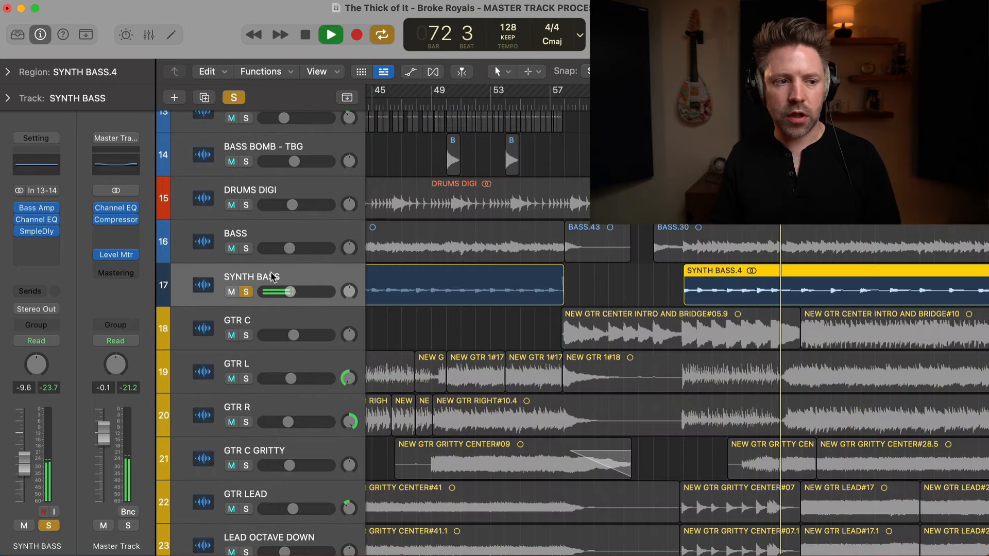
key(s)
Step: Select the GTR C track while the full mix plays, and look over the guitar tracks
scroll(295, 293, down, 1)
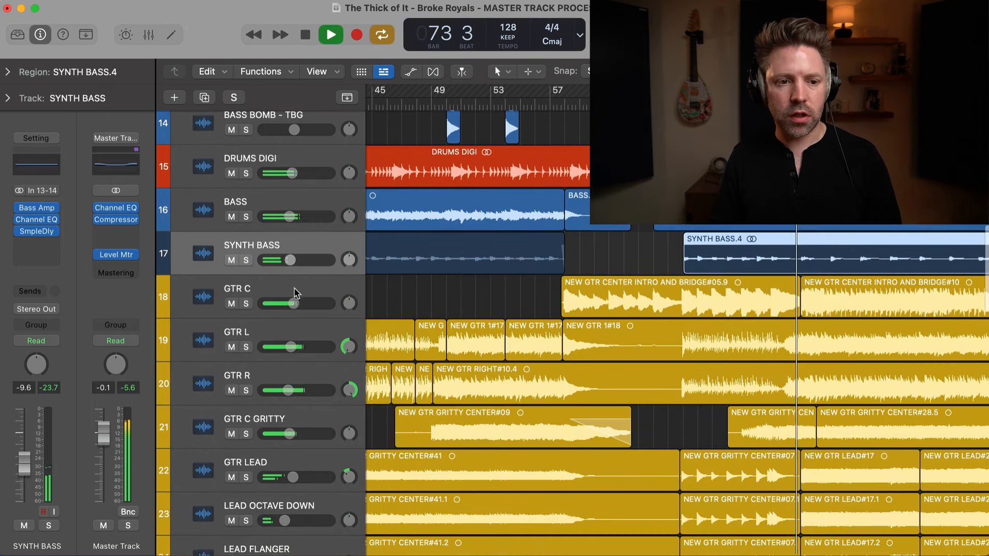
scroll(295, 292, down, 1)
click(250, 263)
scroll(250, 266, down, 2)
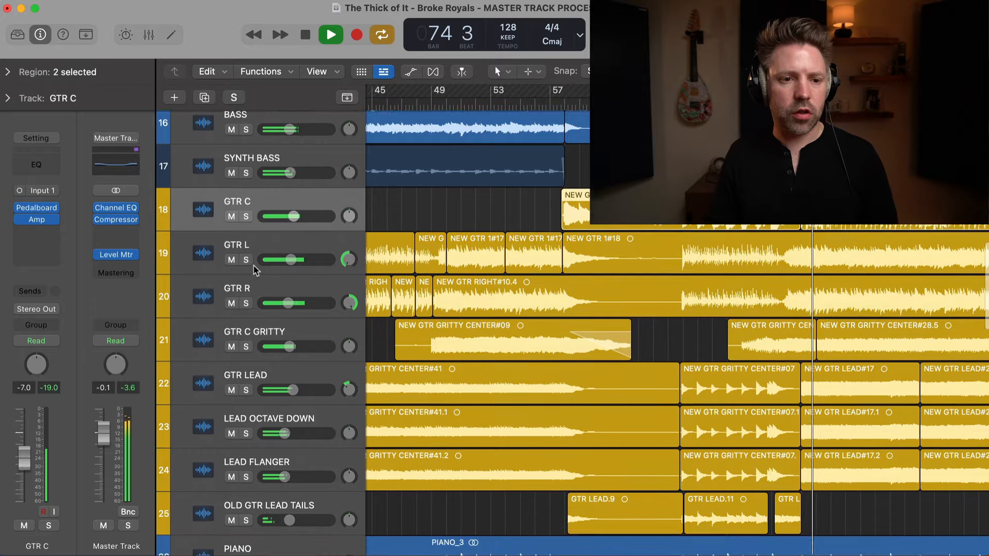
scroll(255, 262, down, 1)
scroll(260, 247, right, 3)
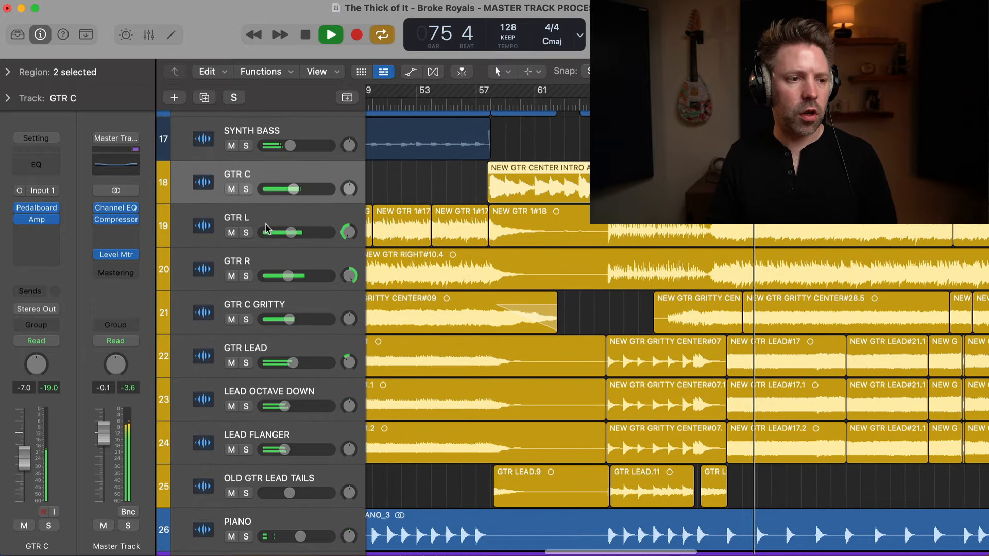
Step: Select the GTR L track and restart playback of the cycled section in the full mix
key(space)
click(267, 229)
key(space)
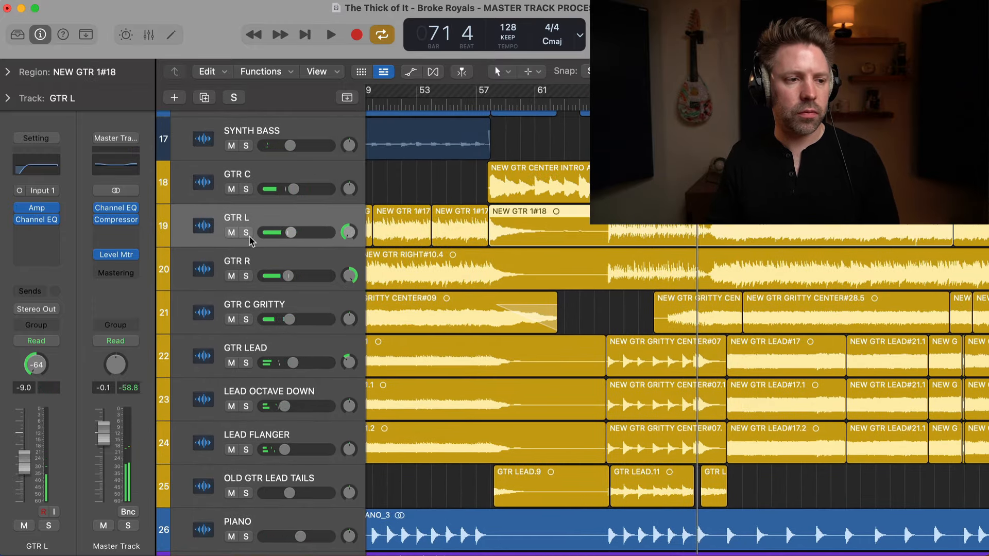
scroll(252, 242, up, 1)
scroll(260, 283, down, 1)
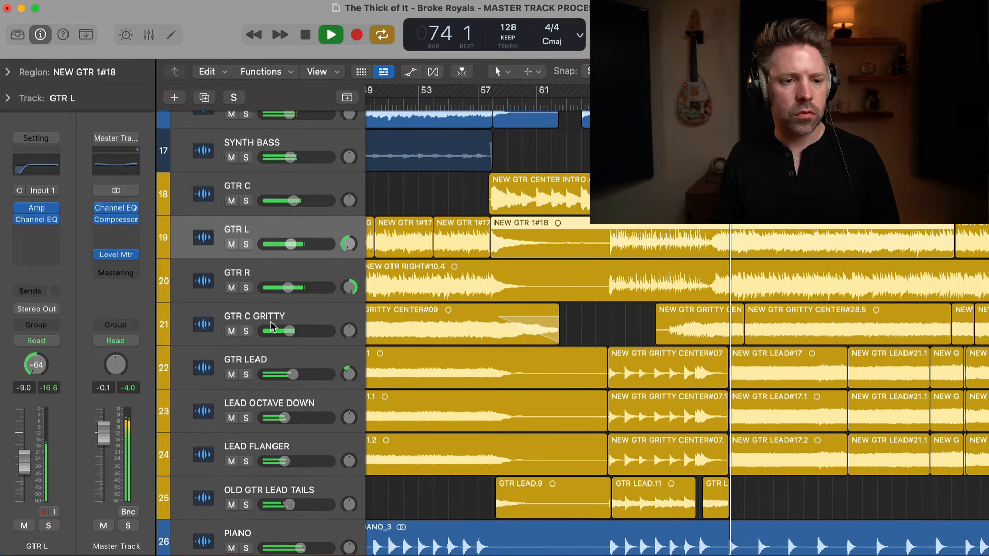
scroll(265, 314, down, 1)
Step: Solo GTR L, open its existing Channel EQ and stop playback
click(246, 235)
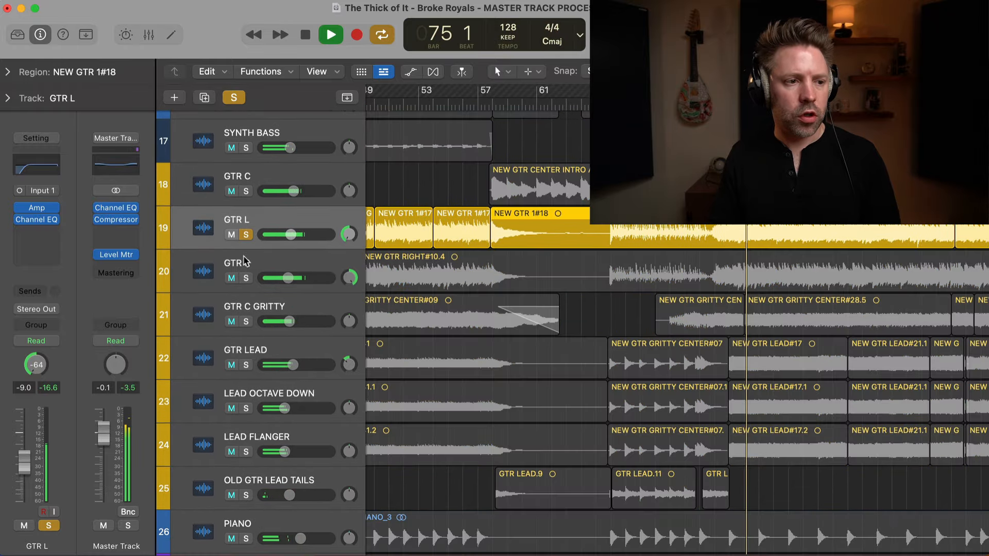
click(38, 220)
drag(626, 202, 610, 167)
key(space)
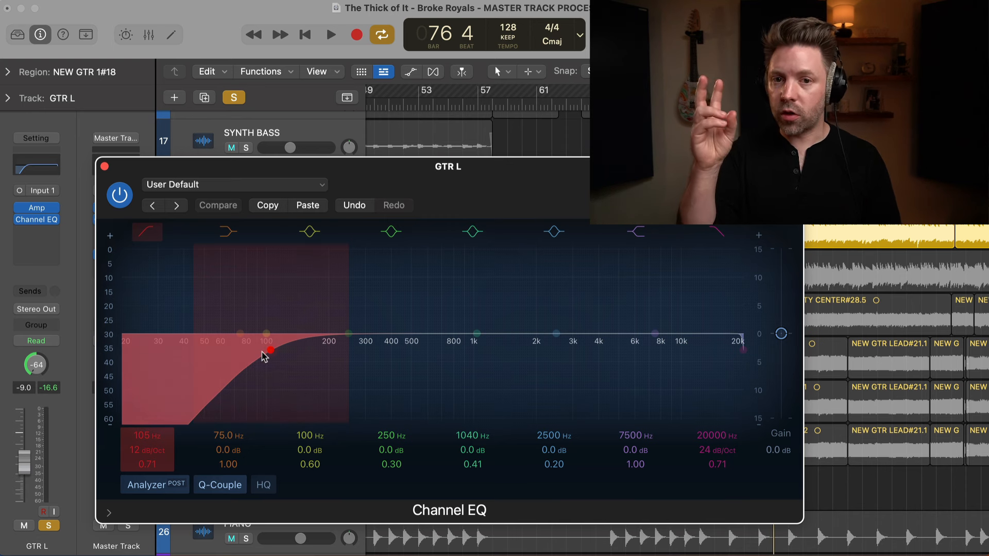
Step: Resume playback and lower the GTR L EQ's high cut to 5800 Hz, after comparing with the high cut off
key(space)
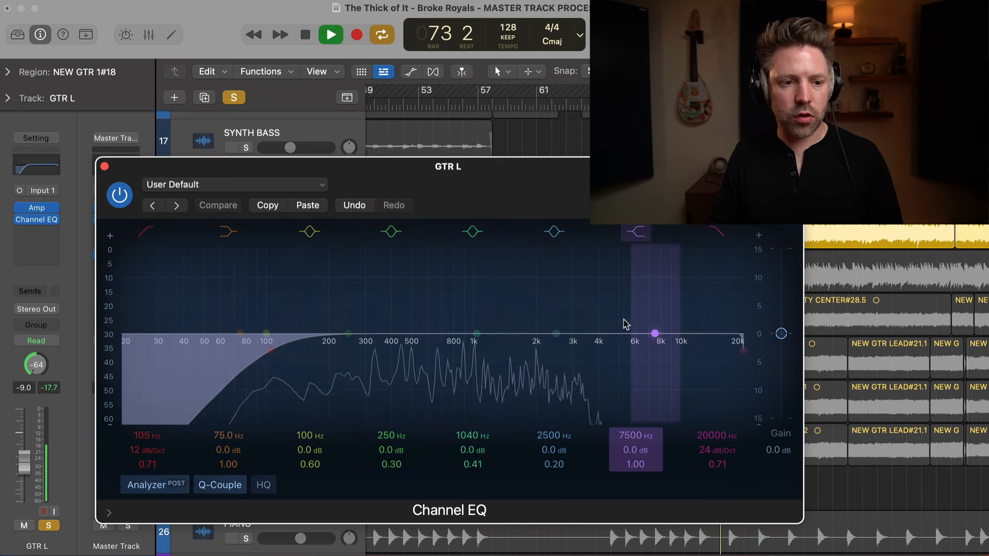
click(716, 234)
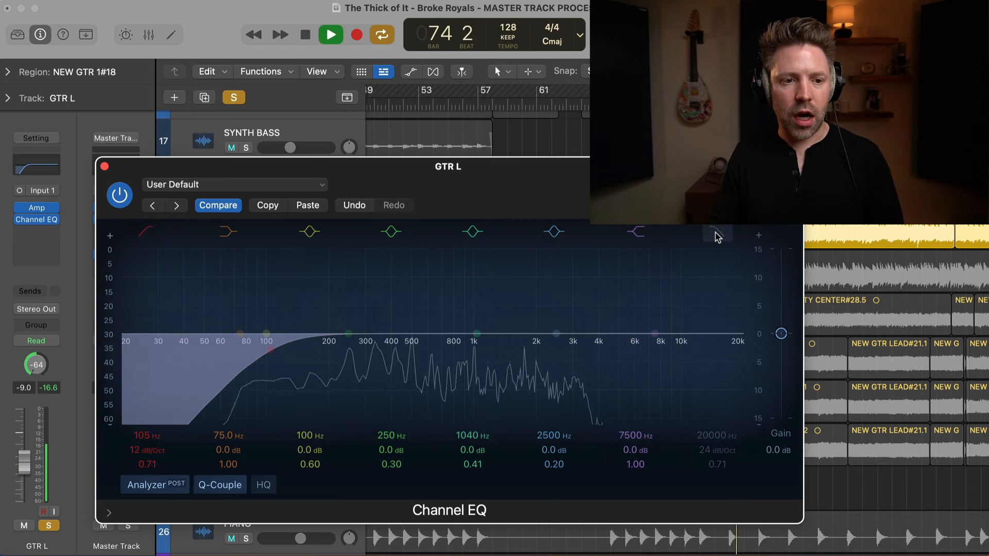
click(716, 233)
drag(724, 334, 613, 314)
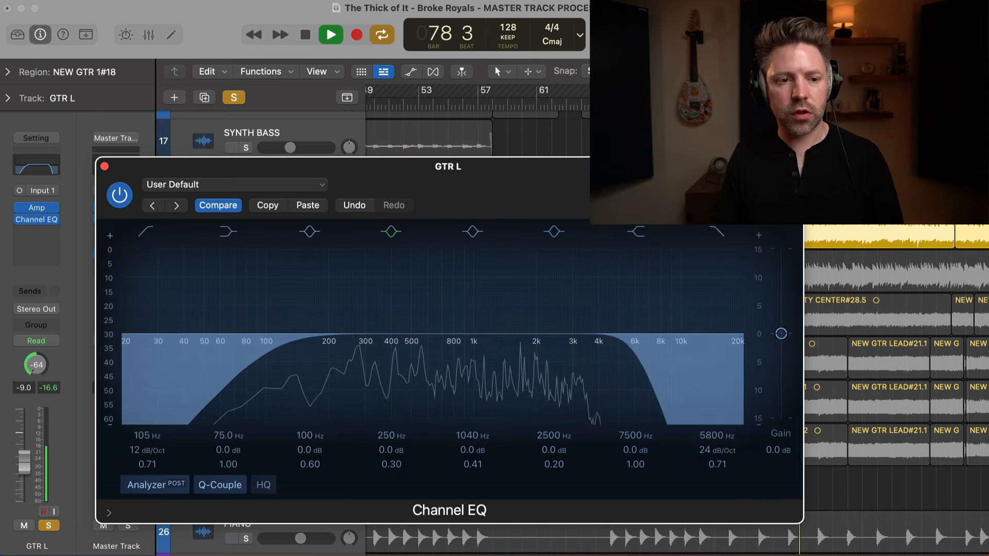
Step: Switch off the GTR L EQ's high cut, try a boost on the 7500 Hz high shelf, and undo the boost
click(716, 232)
drag(652, 334, 645, 269)
key(super+z)
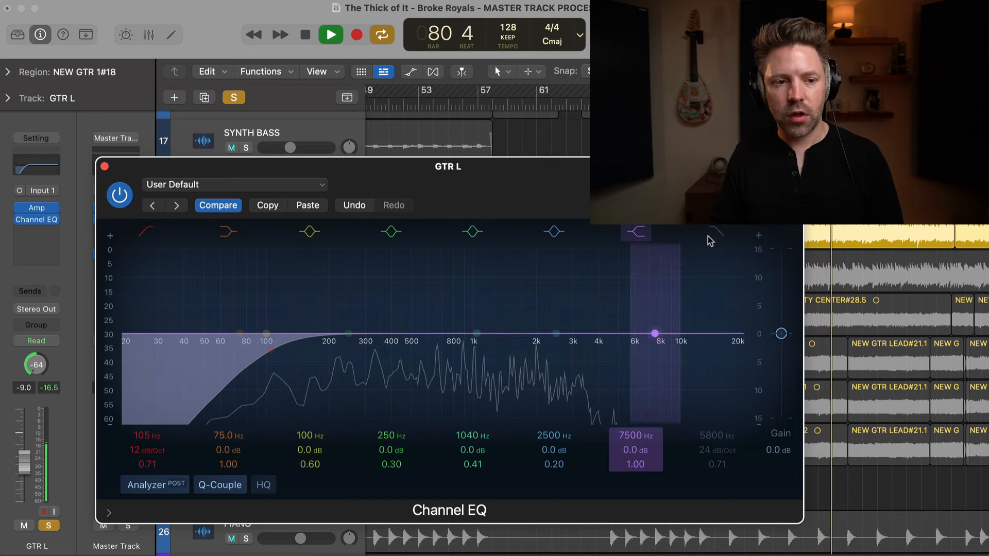
Step: Re-enable the GTR L EQ's high cut and adjust it to 5850 Hz with a Q of 0.75
click(719, 232)
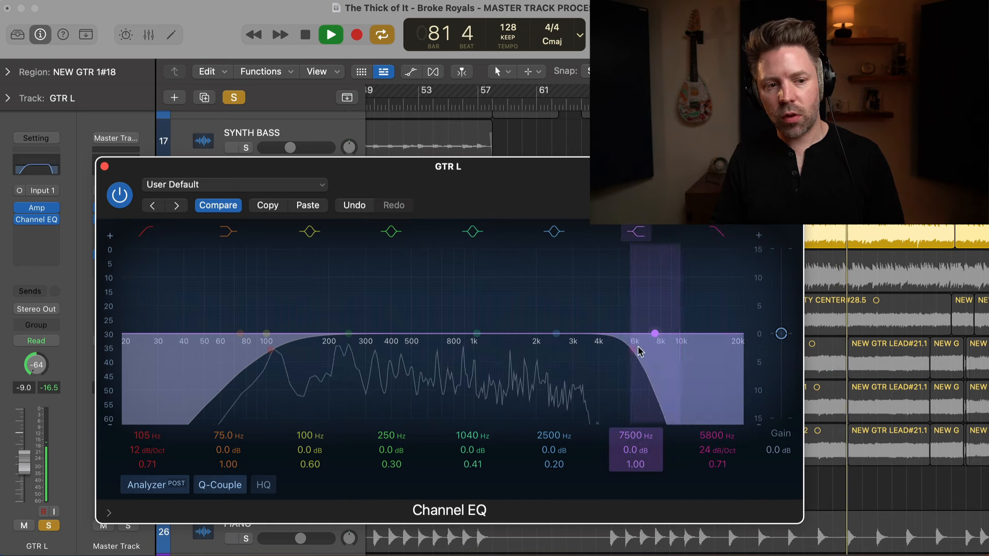
drag(632, 353, 604, 345)
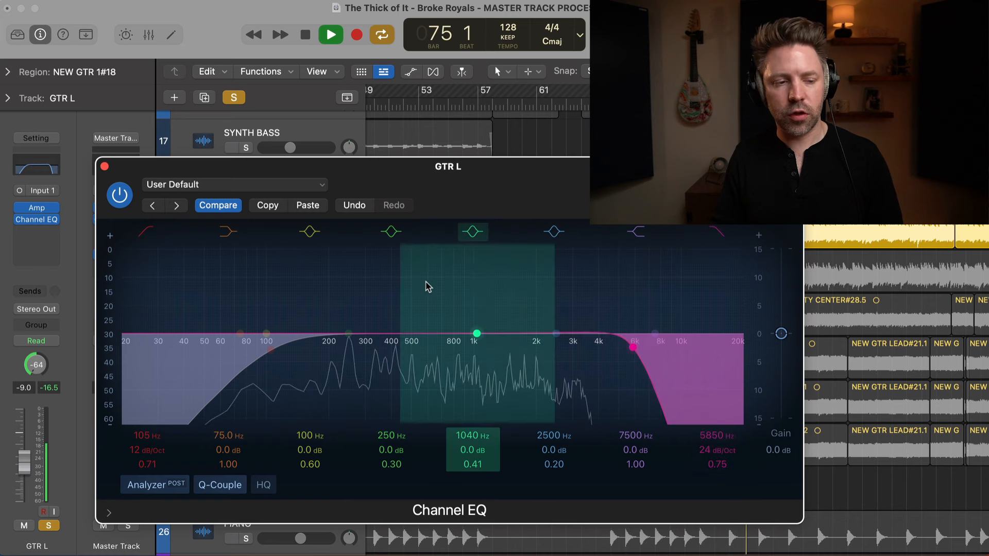
Step: Compare GTR L in the full mix and in solo, and try a wide +10.6 dB boost at 2600 Hz
key(s)
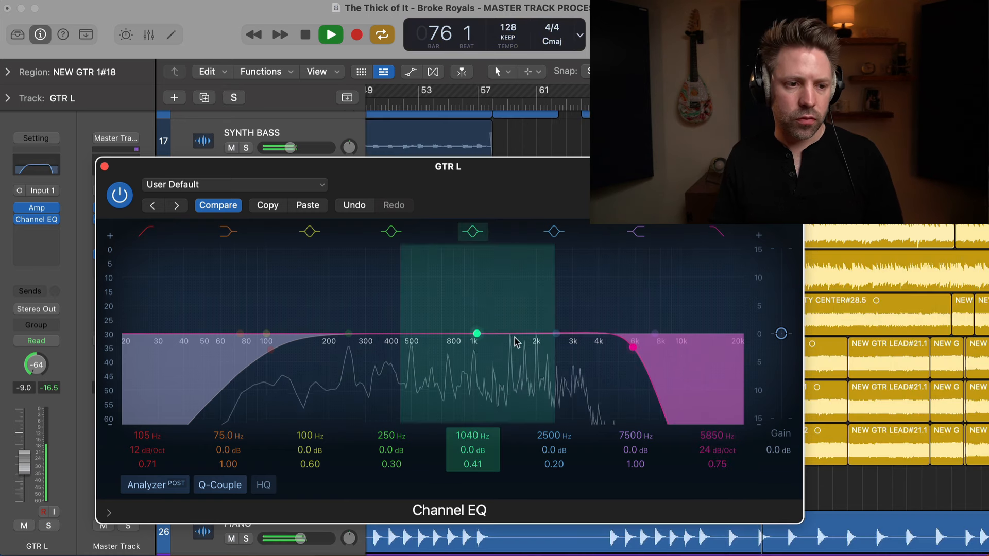
key(s)
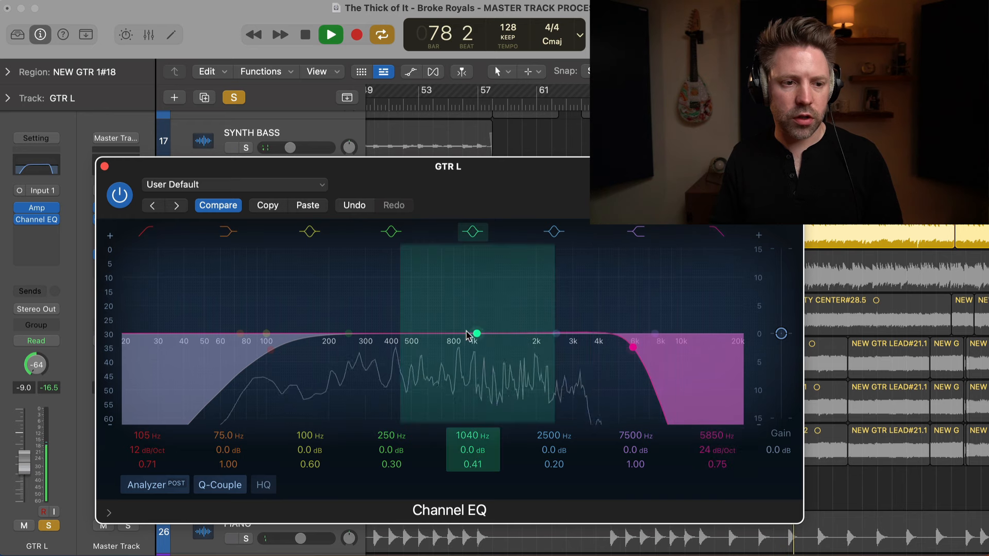
drag(530, 336, 633, 268)
key(space)
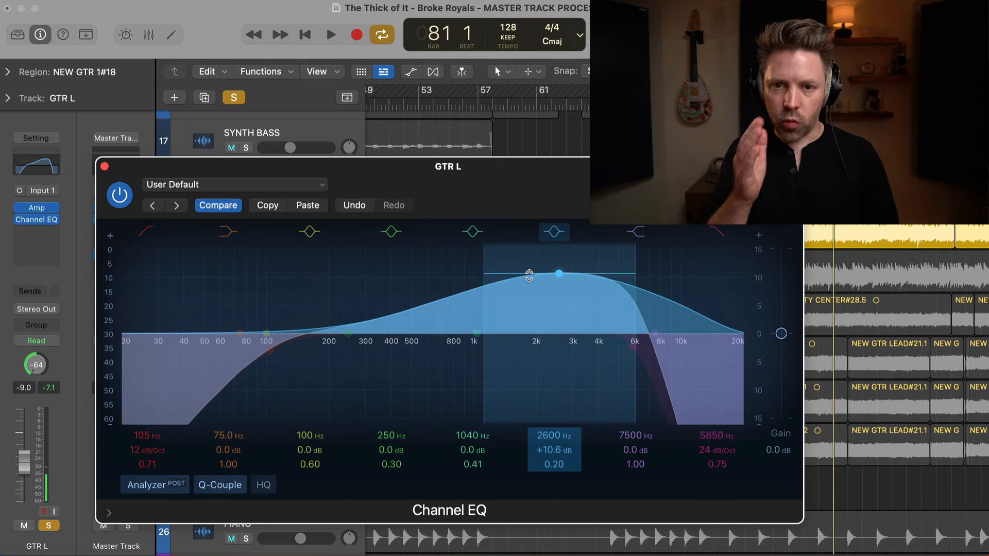
Step: Sweep the boosted upper-mid band across the GTR L EQ during playback, and set it to a 5.6 dB cut at 2100 Hz with a Q of 3.80
key(space)
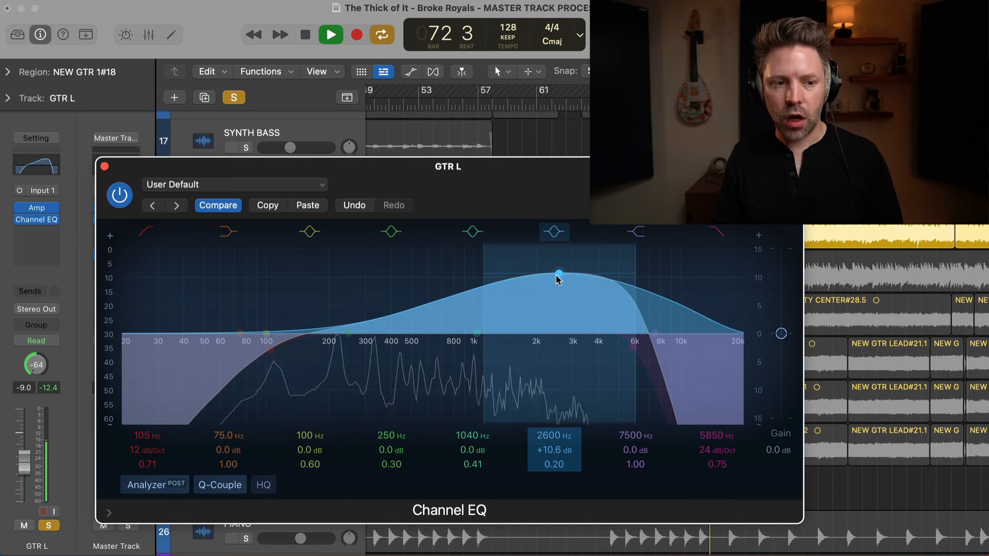
drag(632, 258, 540, 256)
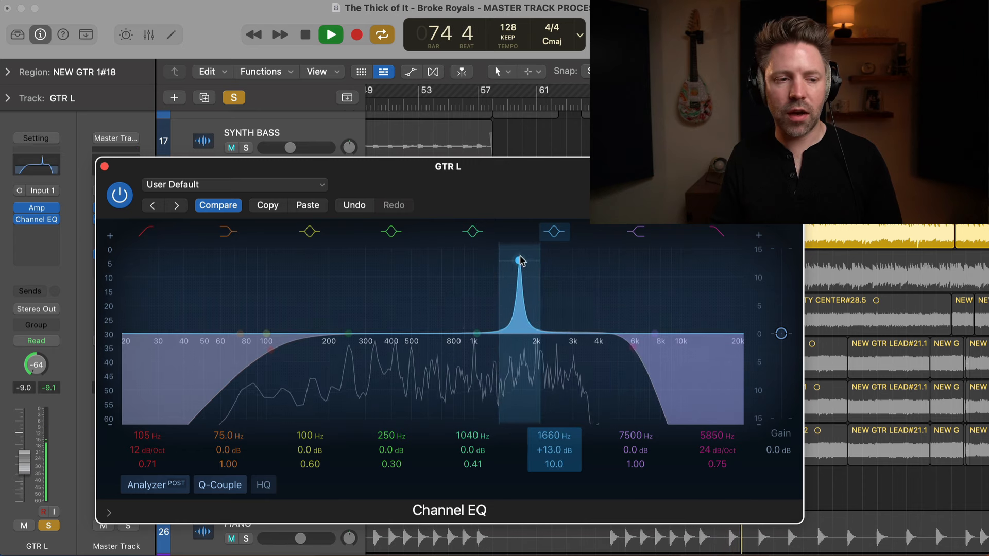
drag(595, 259, 611, 260)
mouse_move(546, 258)
mouse_down()
mouse_move(503, 257)
mouse_move(554, 261)
mouse_move(545, 262)
mouse_up()
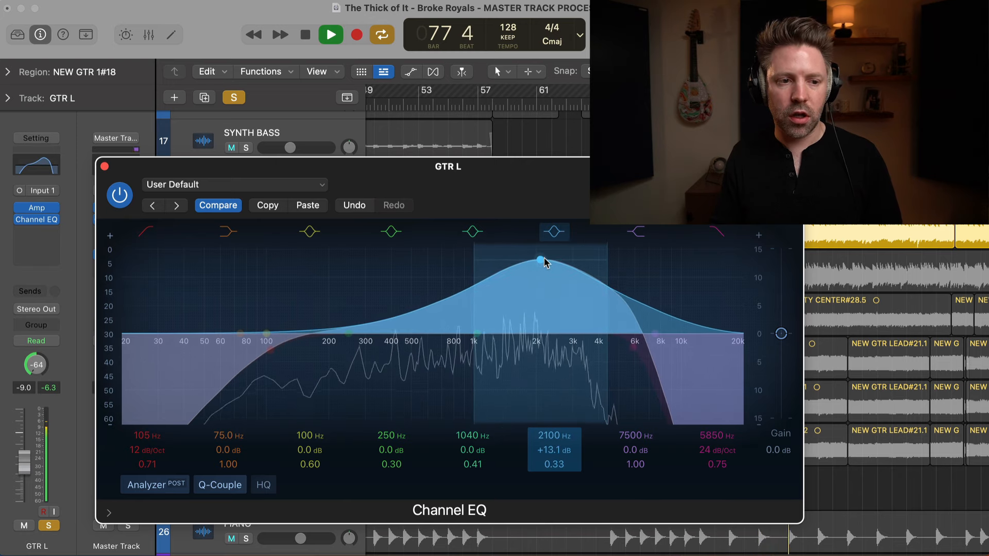
drag(607, 256, 556, 351)
key(c)
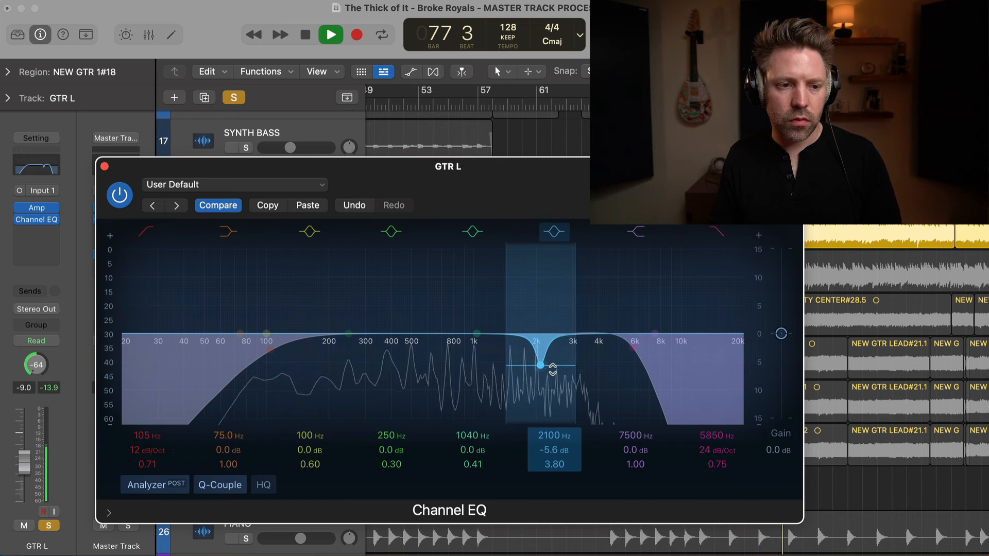
click(556, 231)
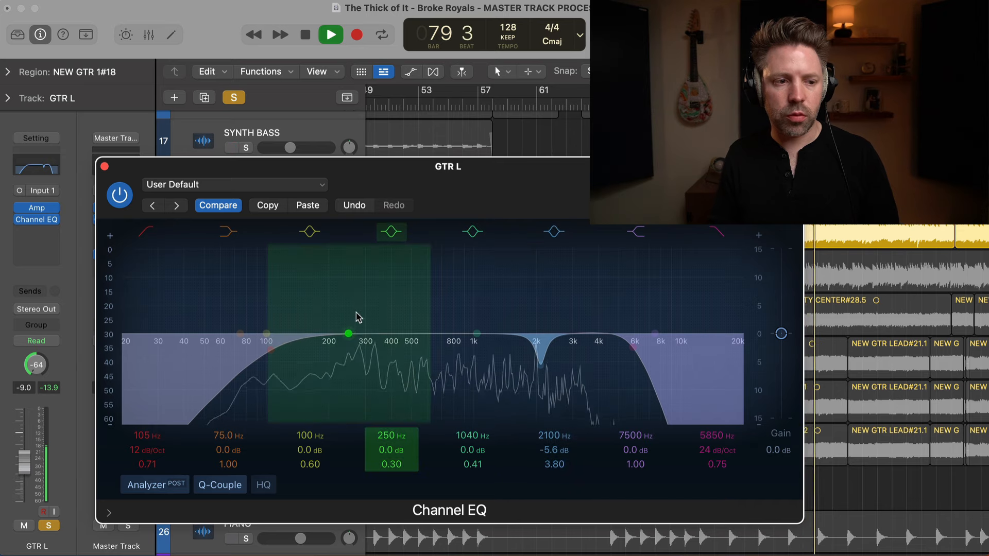
Step: Compare GTR L in the full mix and in solo, and turn cycle playback back on
key(s)
key(space)
key(s)
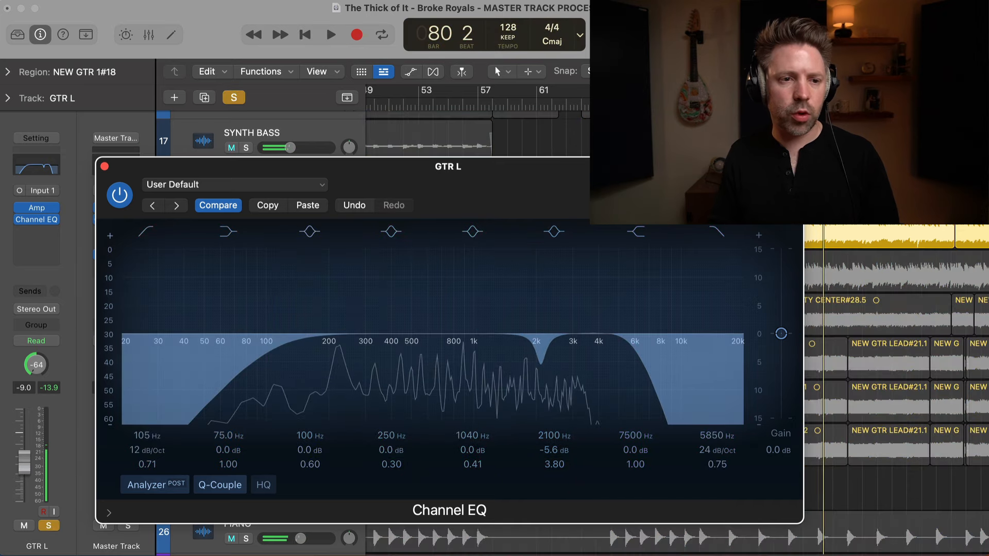
key(space)
key(s)
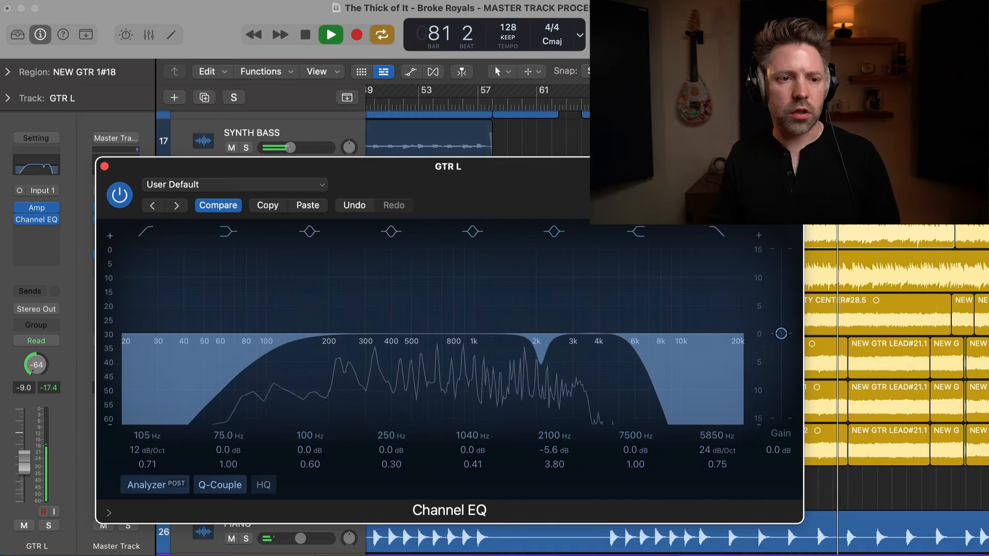
key(c)
key(s)
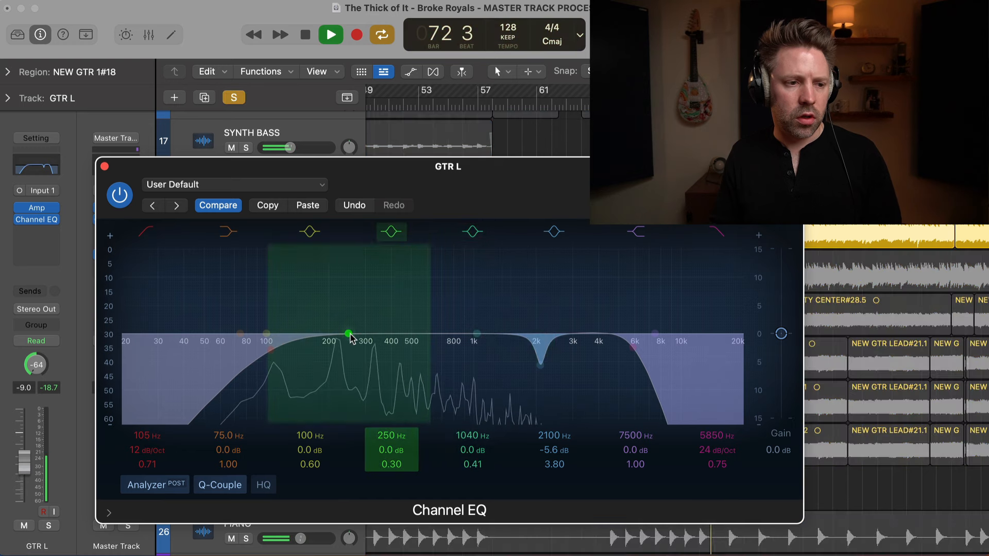
Step: Boost GTR L's low mids by 3.2 dB at 358 Hz with a Q of 0.54, checking it against the full mix
drag(349, 335, 381, 317)
key(s)
key(s)
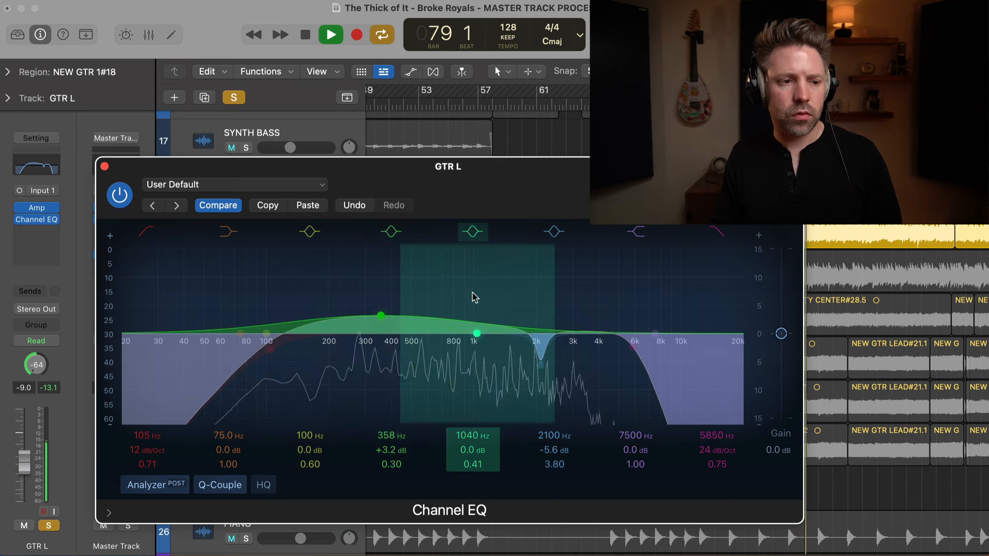
drag(457, 289, 452, 291)
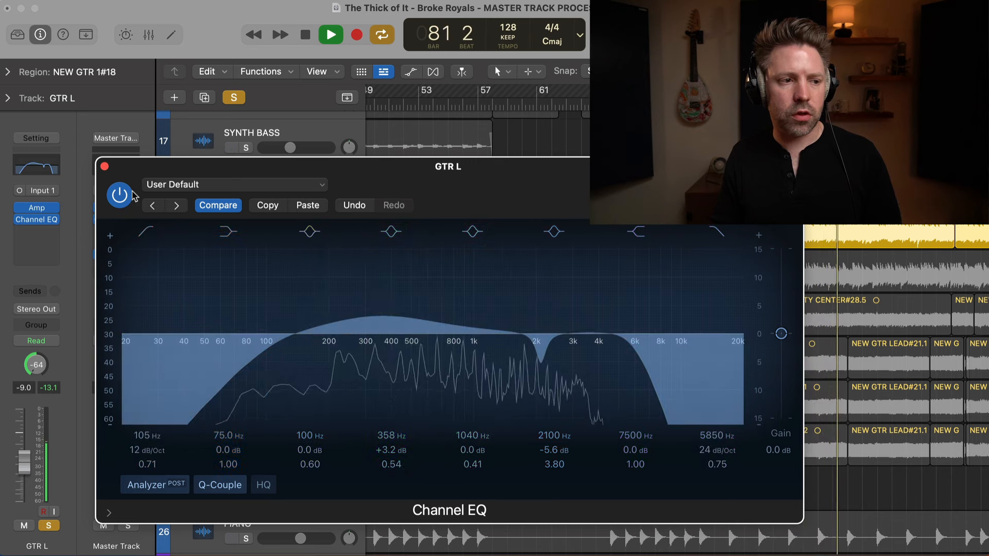
Step: Compare GTR L with its Channel EQ bypassed and active, and return to the full mix with the EQ closed
click(118, 197)
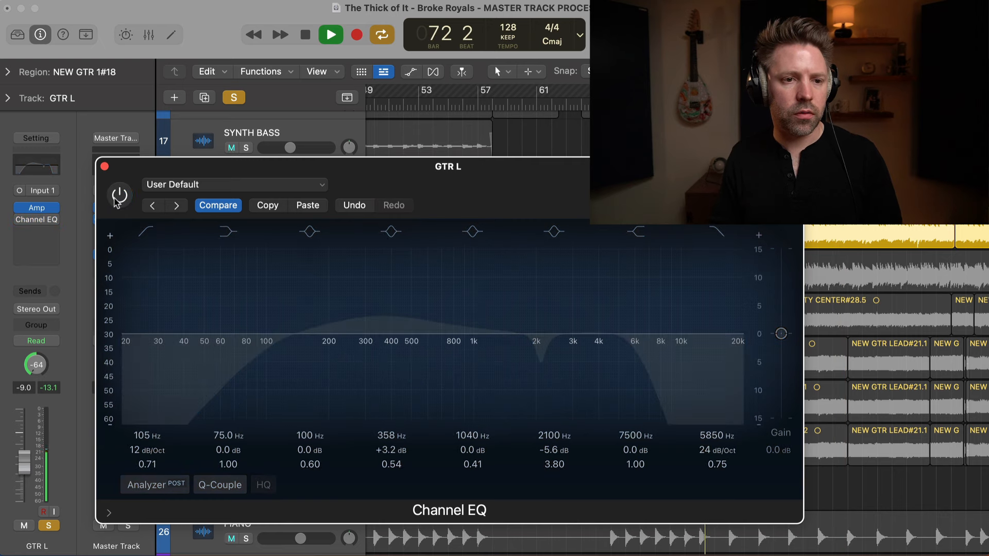
click(118, 196)
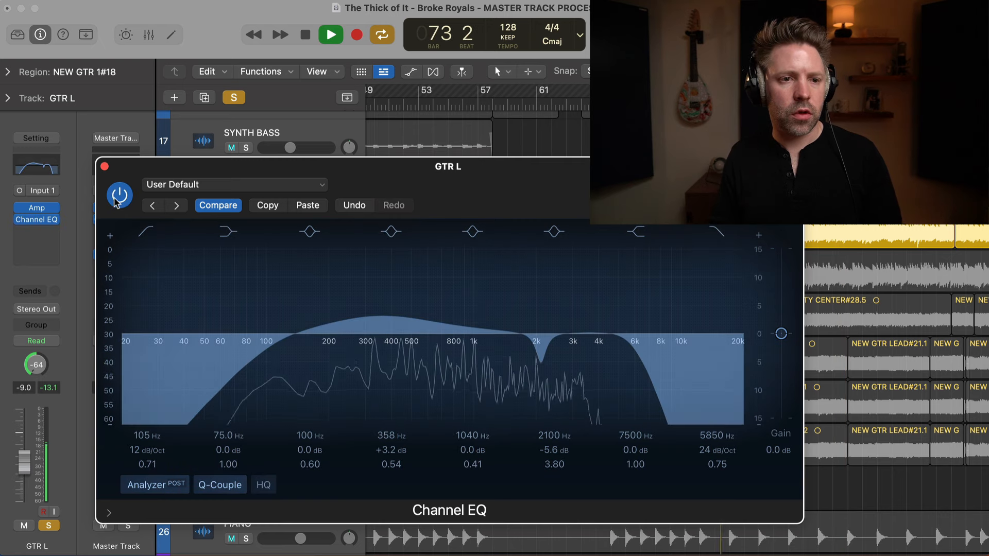
click(117, 197)
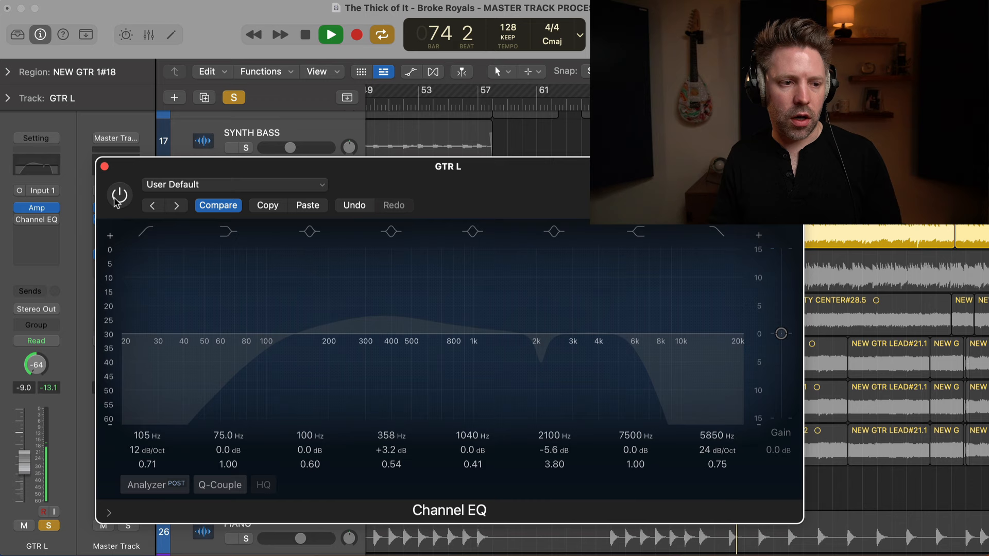
click(118, 197)
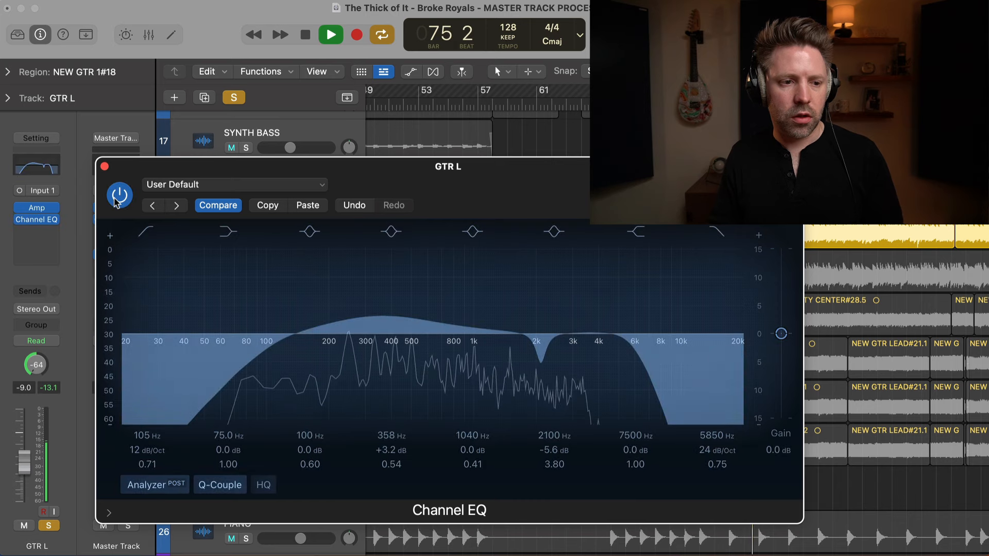
key(s)
click(104, 167)
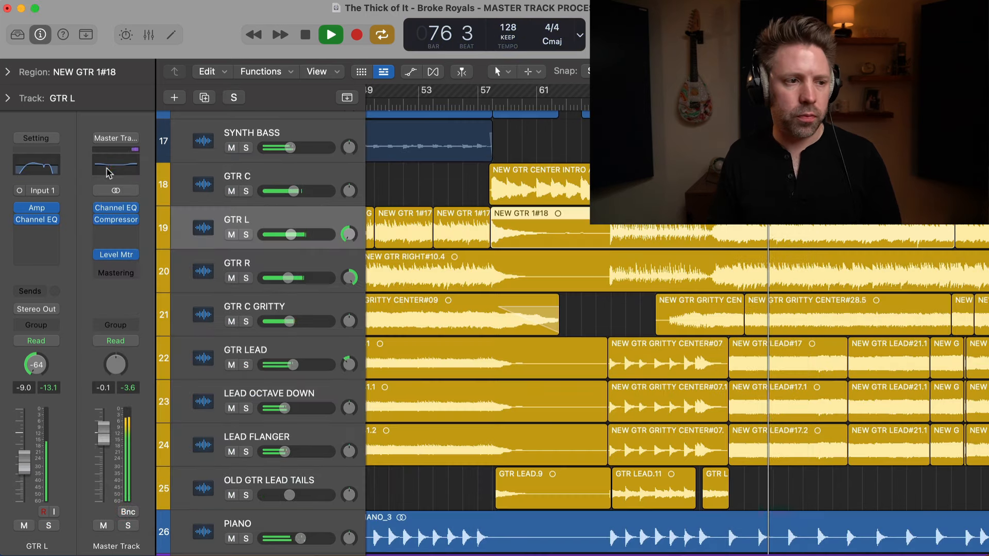
Step: Solo GTR R, copy GTR L's Channel EQ onto it in the mixer, and open the copy
scroll(201, 238, down, 1)
click(260, 249)
key(s)
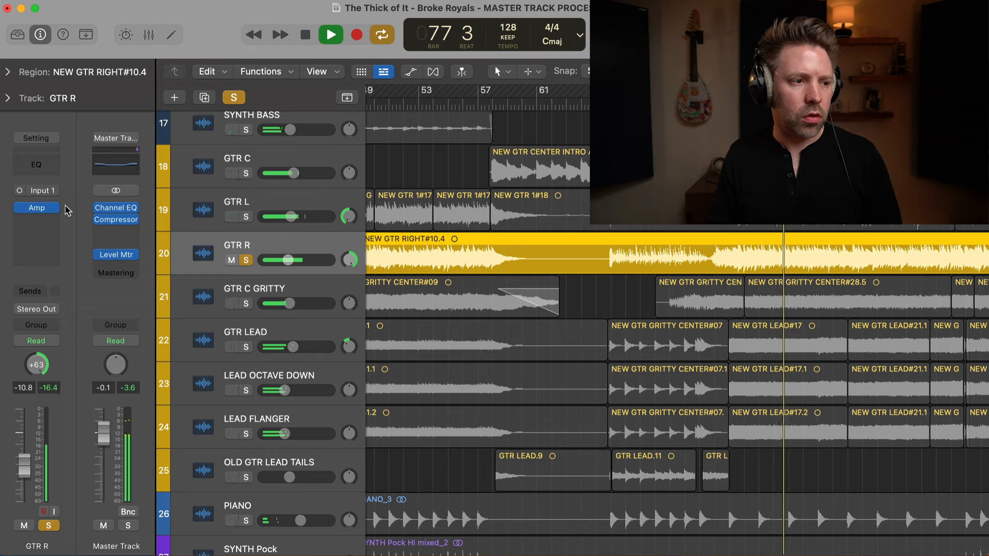
key(super+2)
scroll(382, 197, right, 10)
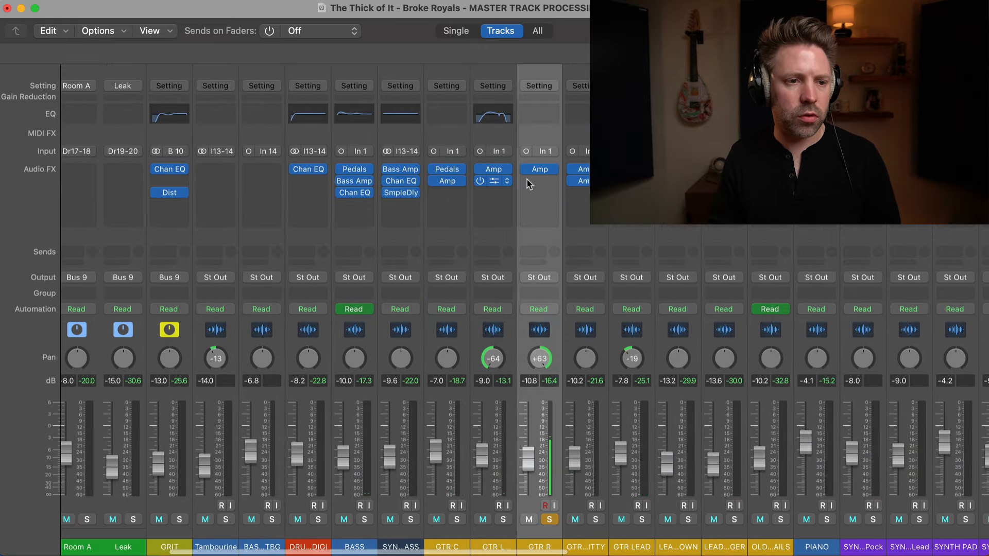
drag(523, 185, 538, 184)
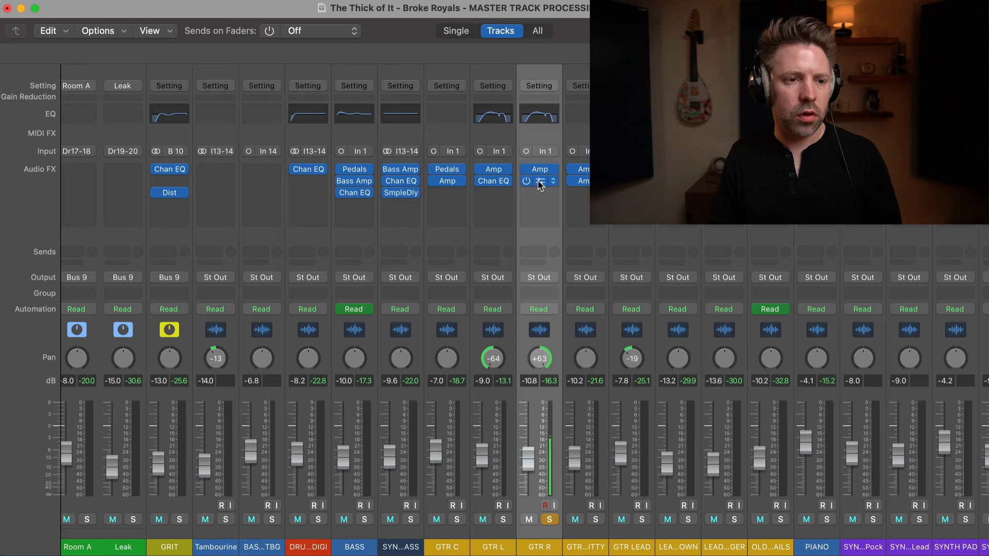
click(539, 184)
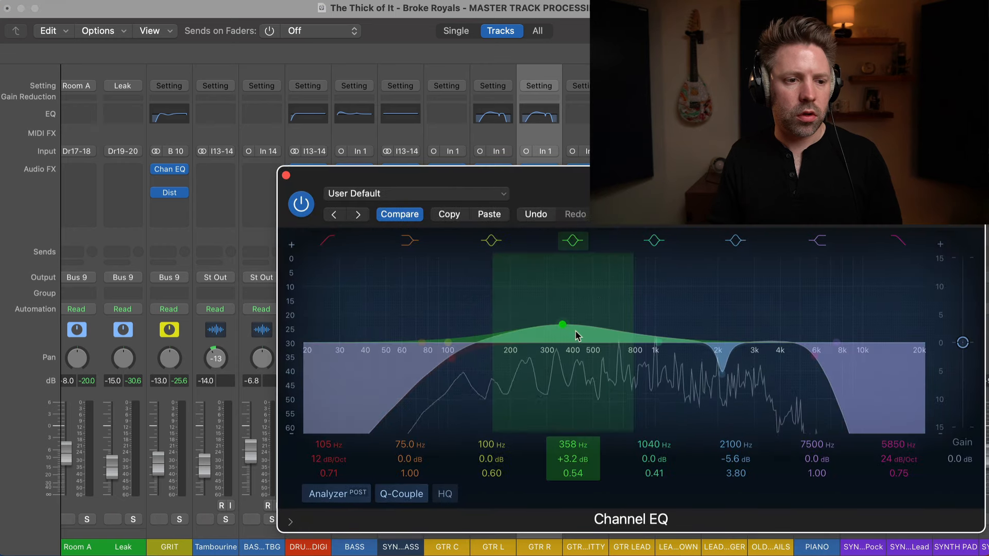
Step: Adjust the GTR R EQ to a 5400 Hz high cut, -4.6 dB at 2040 Hz with Q 4.80, and +2.2 dB at 334 Hz
mouse_move(822, 359)
mouse_down()
mouse_move(834, 360)
mouse_move(808, 363)
mouse_up()
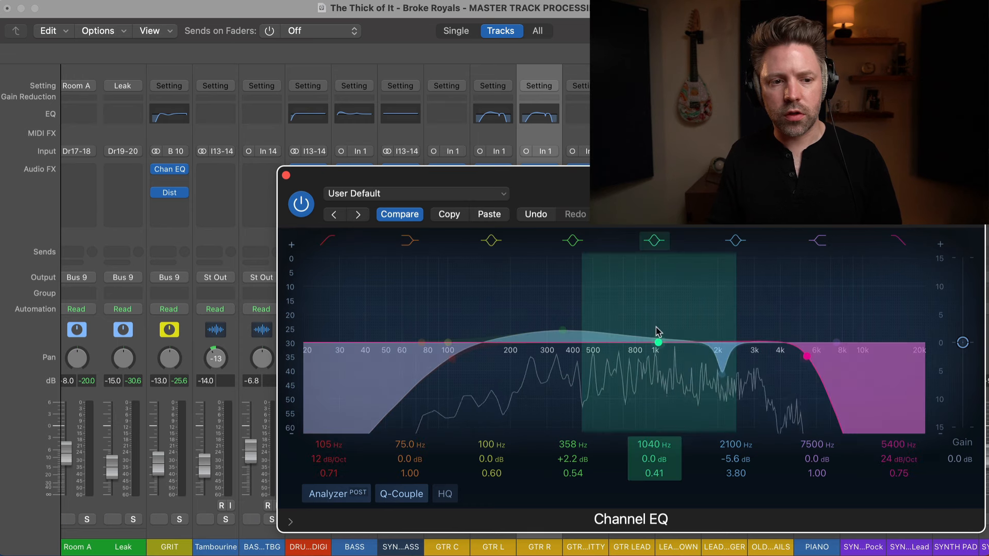
mouse_move(725, 379)
mouse_down()
mouse_move(726, 277)
mouse_move(772, 276)
mouse_move(682, 294)
mouse_move(750, 280)
mouse_move(739, 286)
mouse_move(735, 389)
mouse_up()
drag(562, 334, 555, 329)
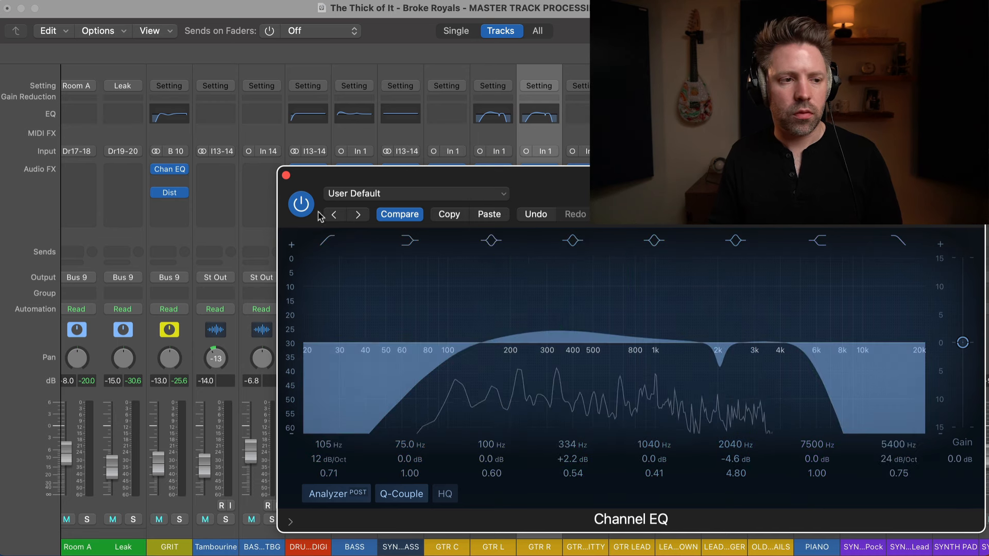
Step: Compare GTR R with its EQ bypassed and active, both soloed and in the full mix, and close the EQ
click(302, 205)
click(302, 205)
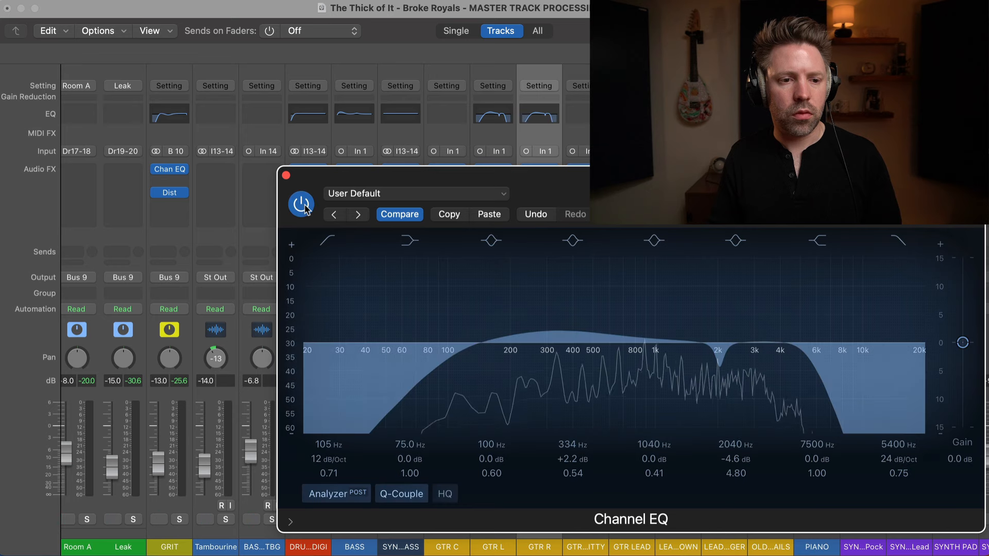
click(303, 205)
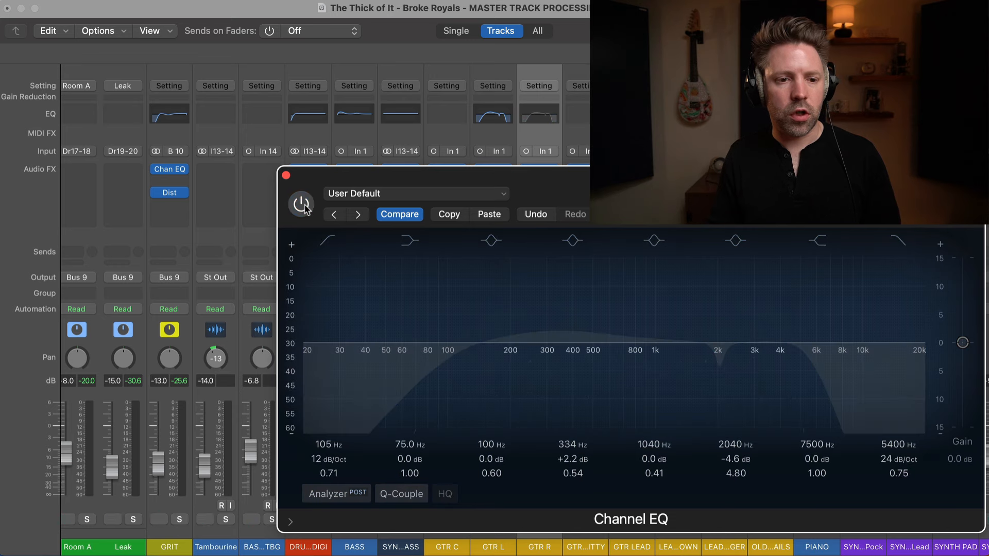
click(302, 205)
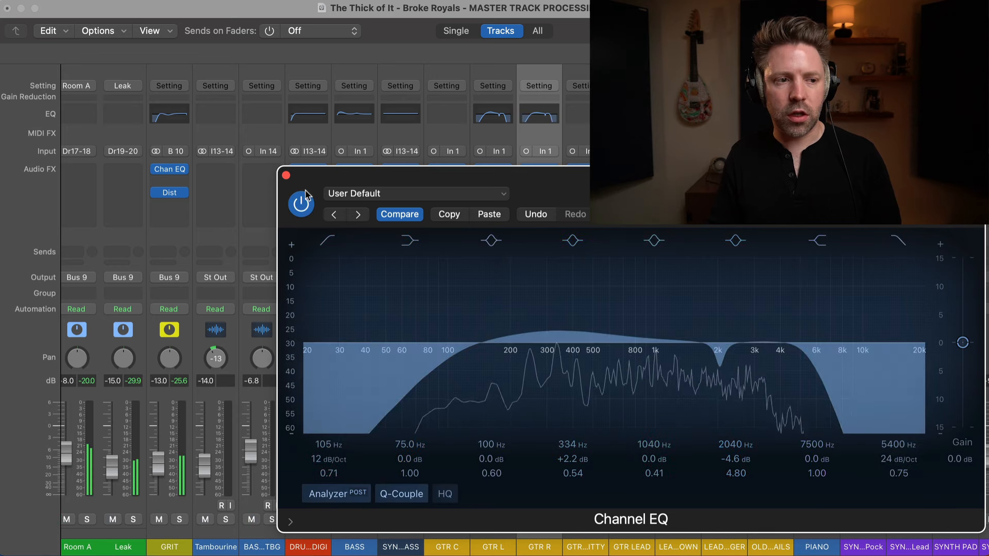
click(302, 205)
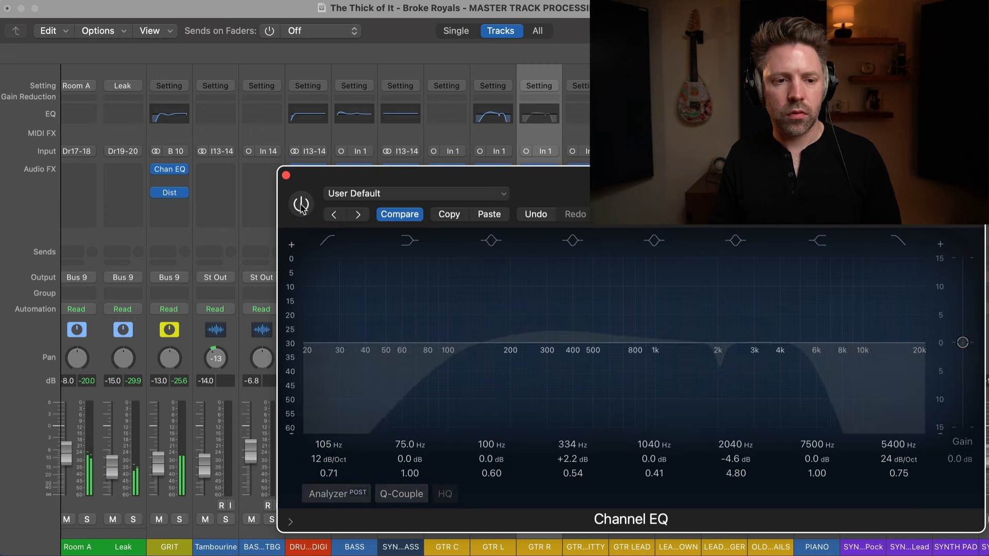
click(302, 205)
key(super+w)
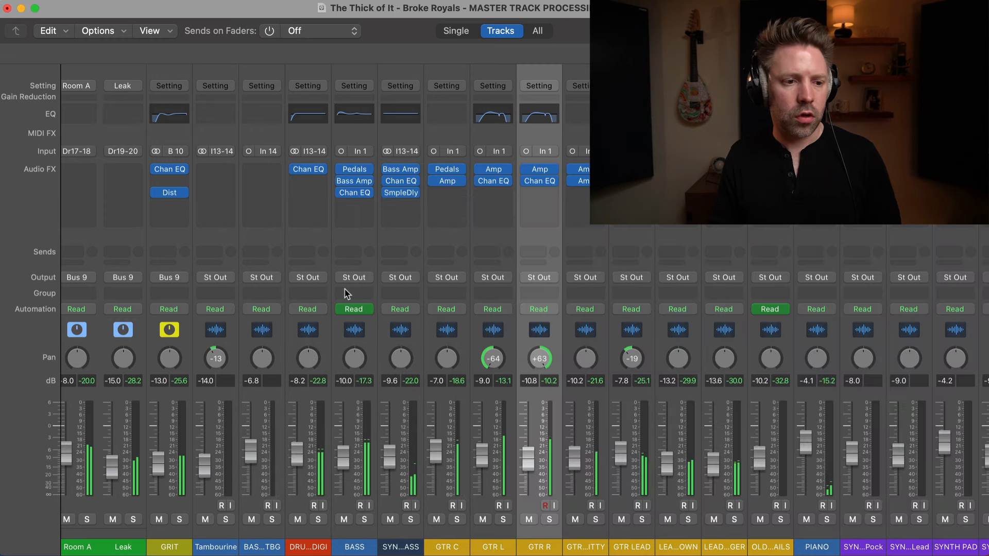
Step: Select GTR L and GTR R together, compare them soloed with both EQs bypassed and active, and return to the full mix
click(485, 509)
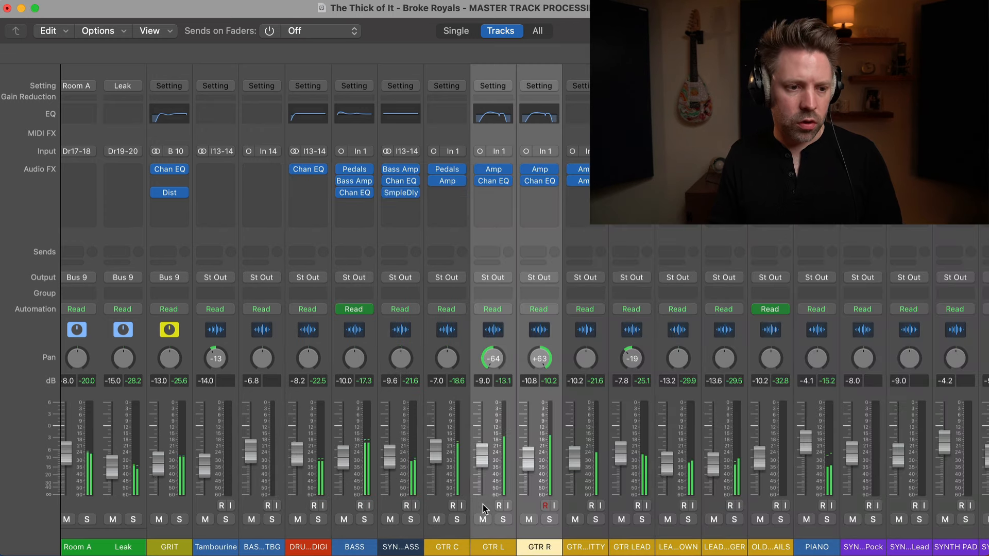
click(481, 180)
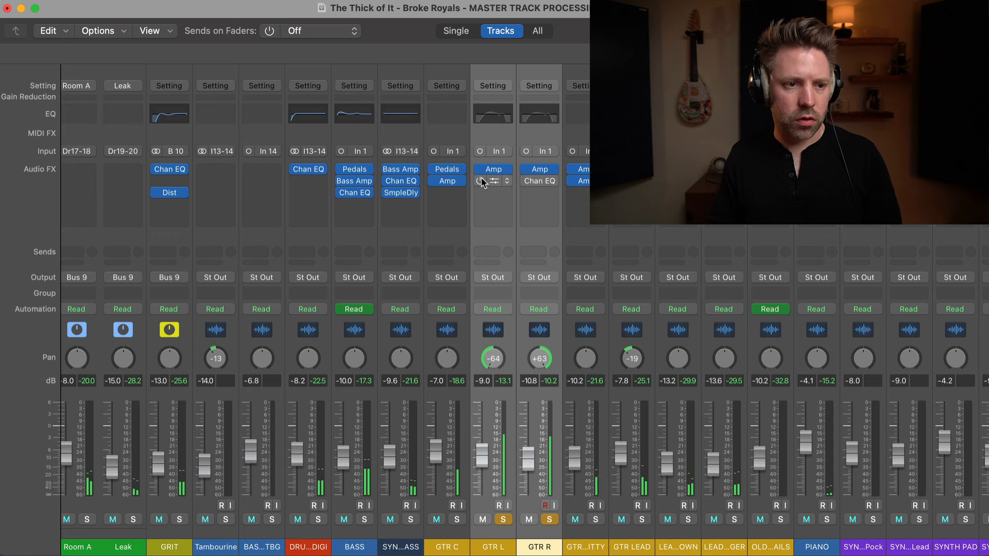
click(481, 180)
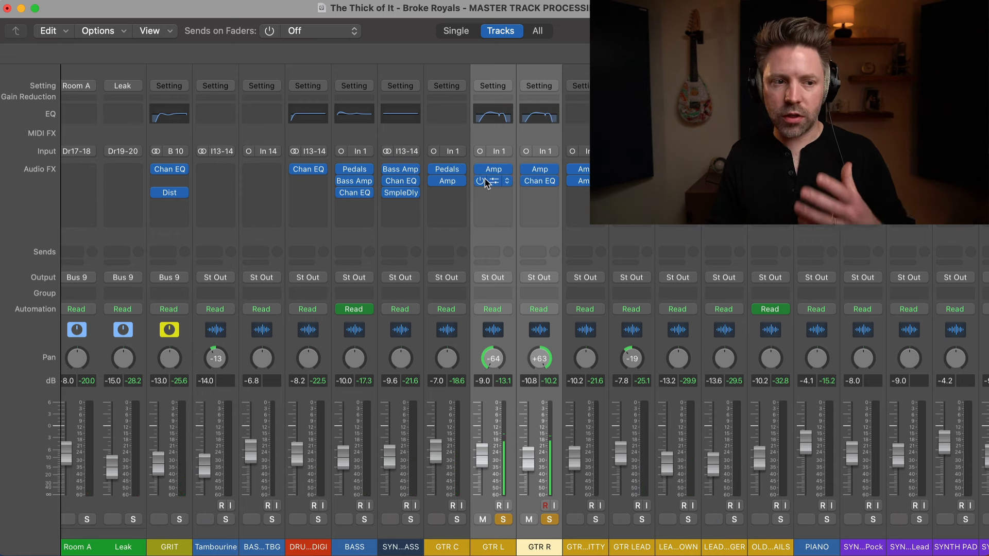
click(481, 181)
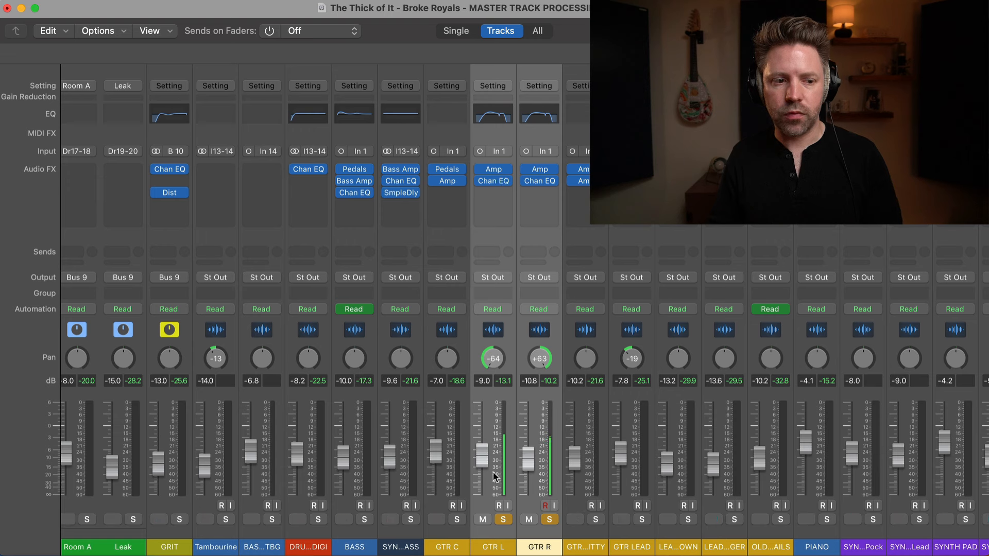
key(s)
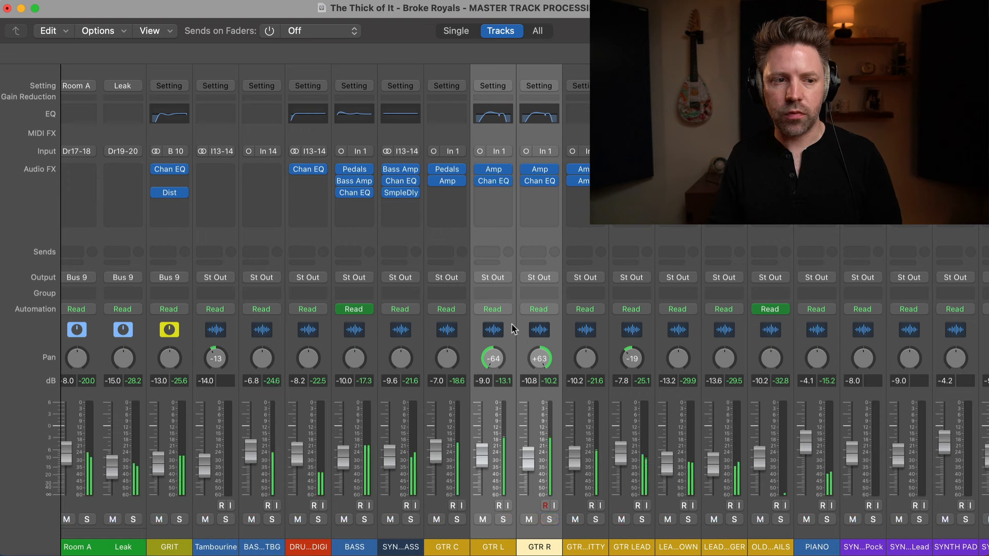
Step: Select and solo the GTR C track, and insert a Channel EQ on it
click(571, 504)
click(436, 507)
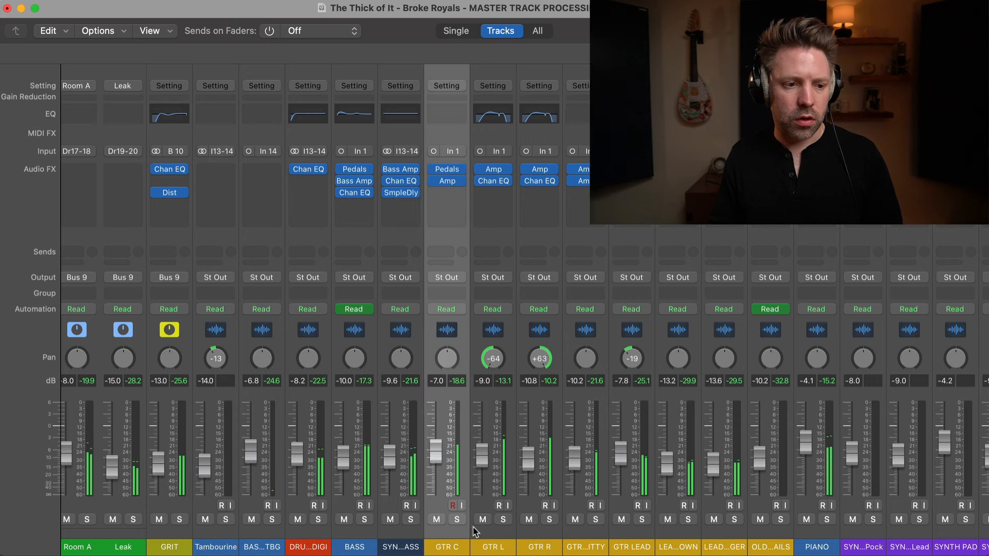
click(457, 519)
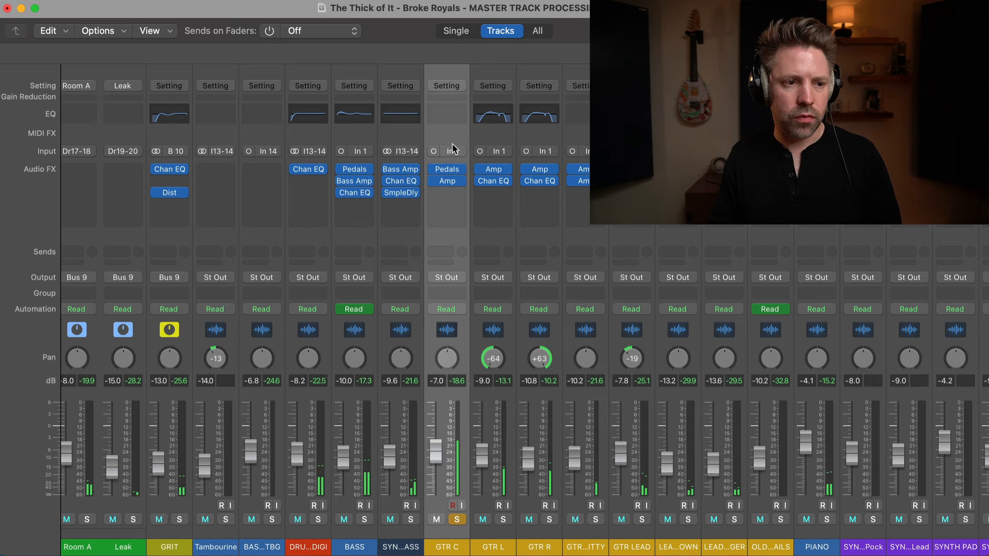
click(449, 117)
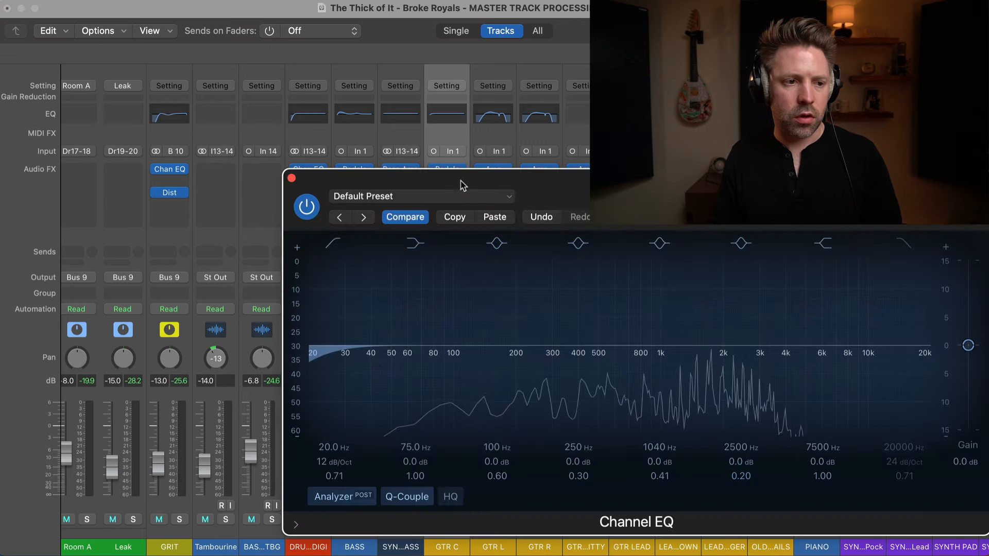
drag(461, 181, 343, 178)
Step: Set GTR C's low cut to 83.5 Hz at 18 dB/Oct and high shelf to -9.3 dB at 7050 Hz, comparing the shelf on and off
mouse_move(267, 355)
mouse_down()
mouse_move(316, 348)
mouse_move(320, 360)
mouse_up()
drag(395, 308, 381, 308)
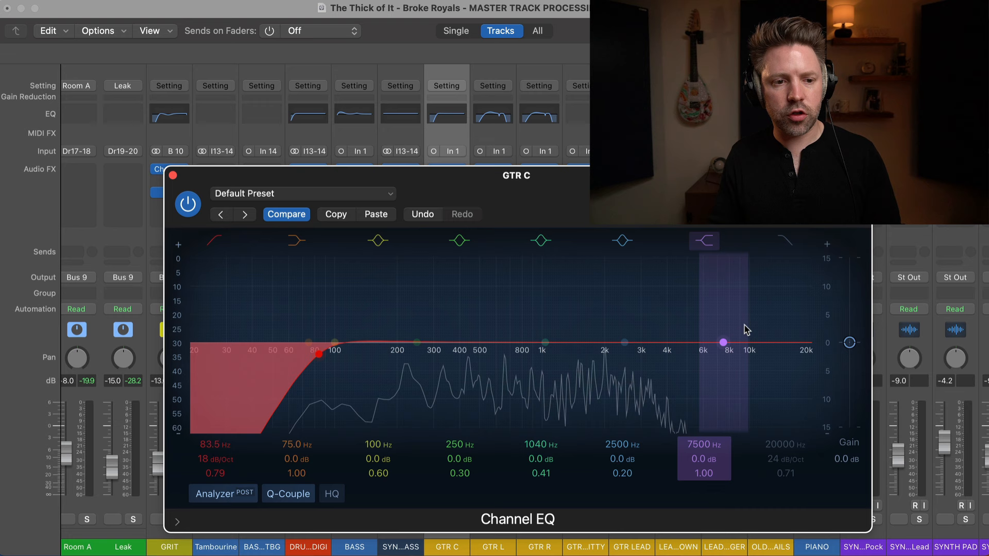
drag(730, 346, 719, 385)
click(704, 242)
click(704, 241)
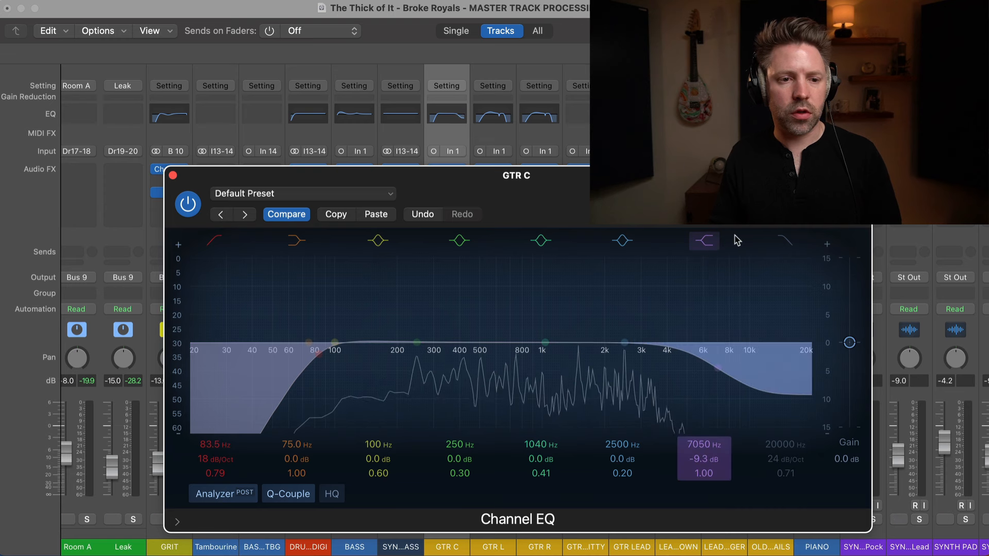
click(704, 241)
click(702, 242)
click(704, 242)
click(705, 241)
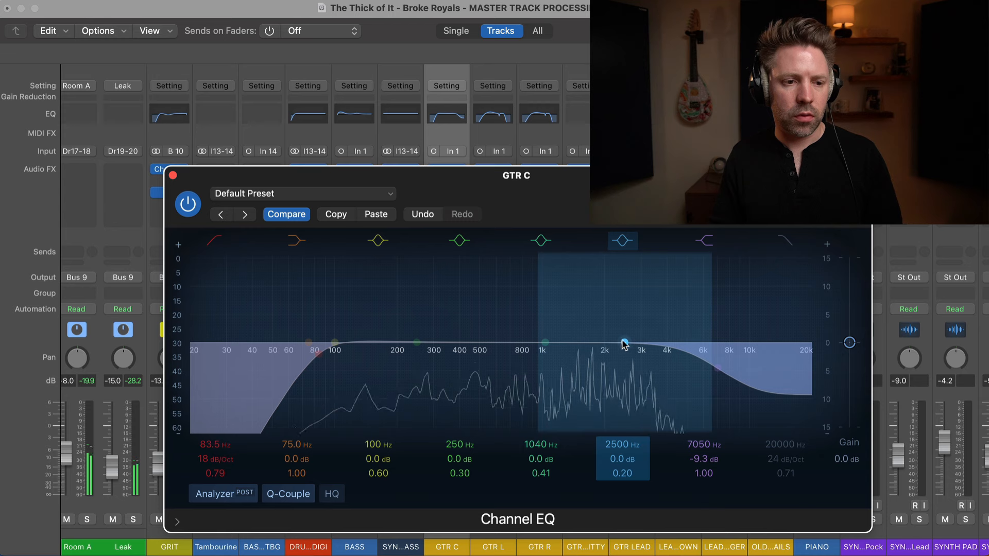
Step: Boost GTR C's low mids by 1.2 dB at 362 Hz, comparing the sound with the EQ bypassed
drag(418, 342, 451, 333)
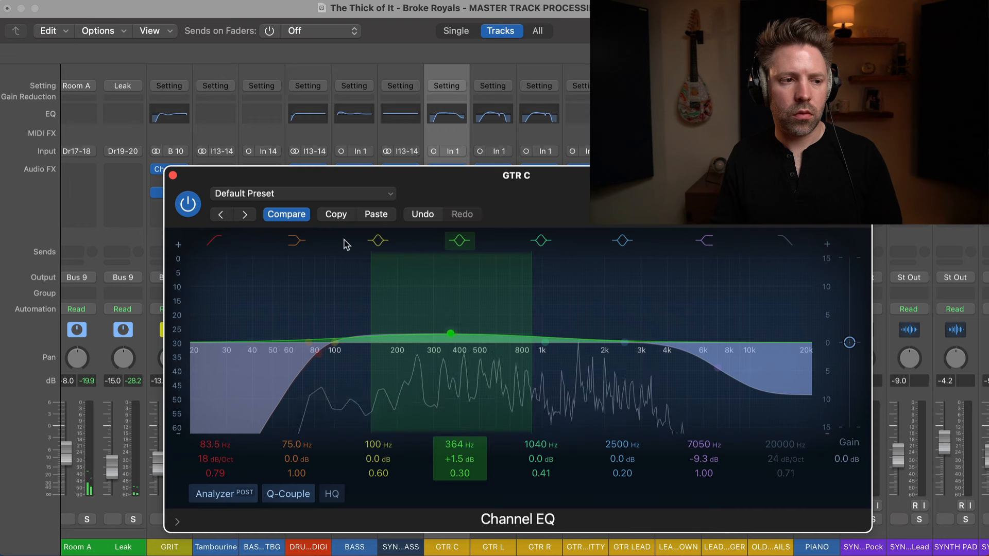
click(188, 203)
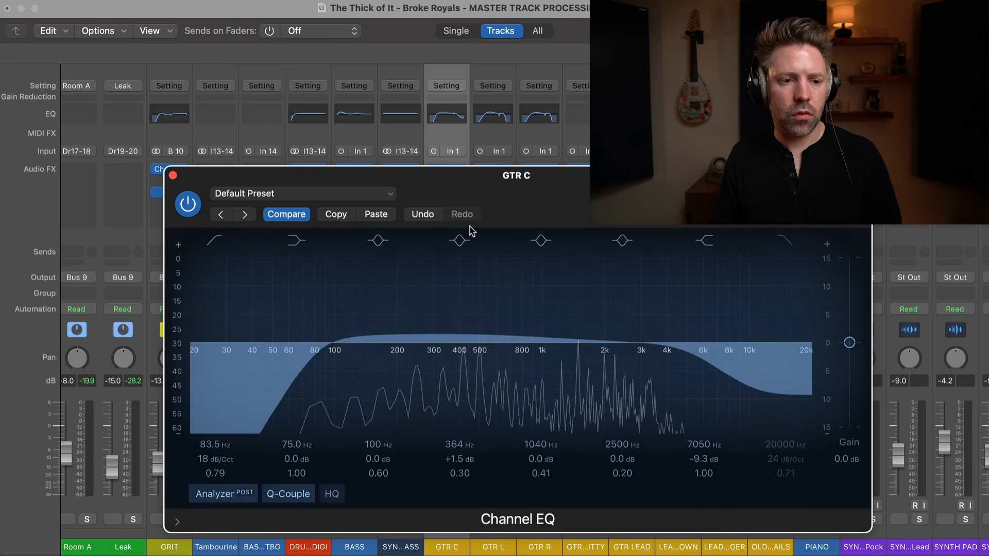
drag(451, 336, 450, 338)
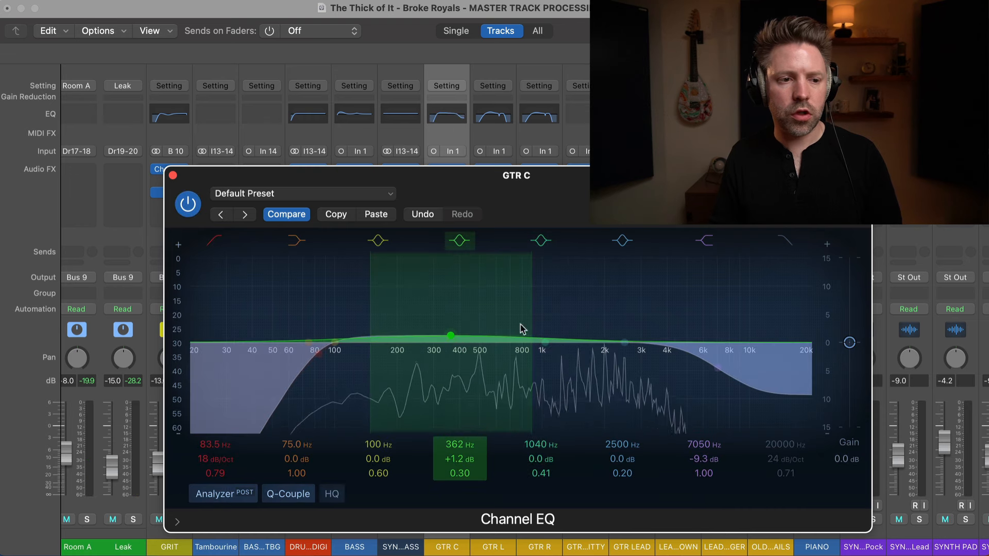
Step: Sweep the 1040 Hz band with a strong boost to find harsh tones, and cut 3.5 dB at 1590 Hz with Q 2.00
drag(530, 321, 585, 291)
drag(656, 279, 586, 285)
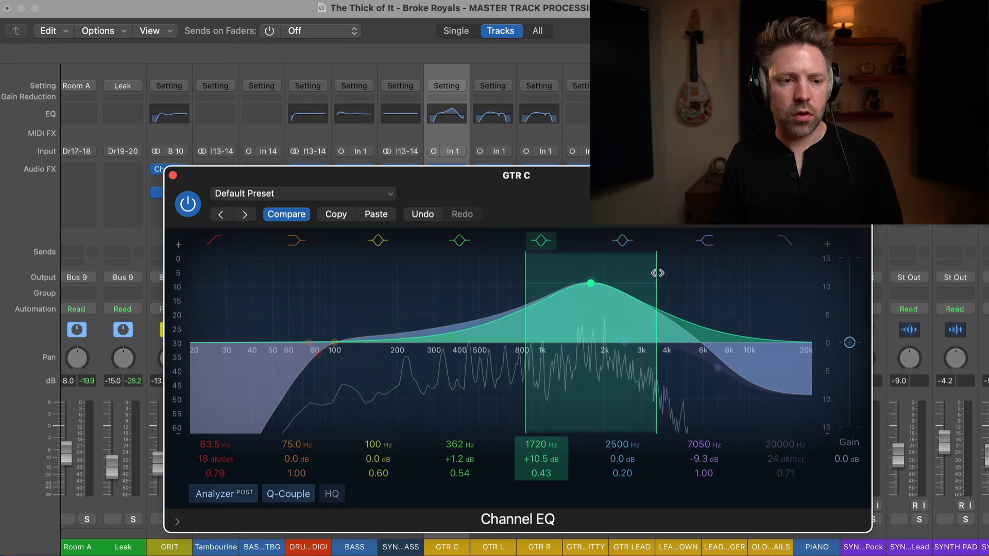
drag(658, 273, 646, 273)
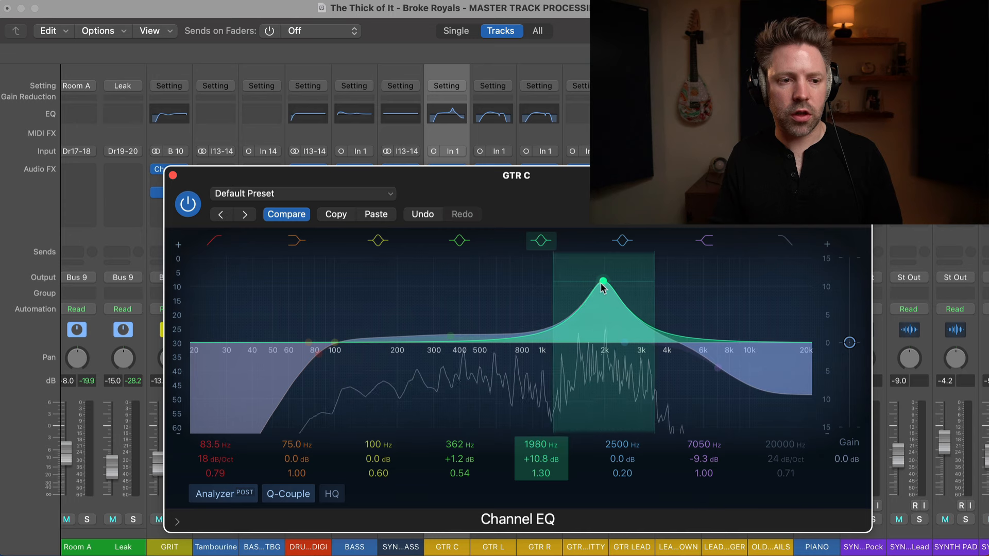
drag(603, 287, 578, 342)
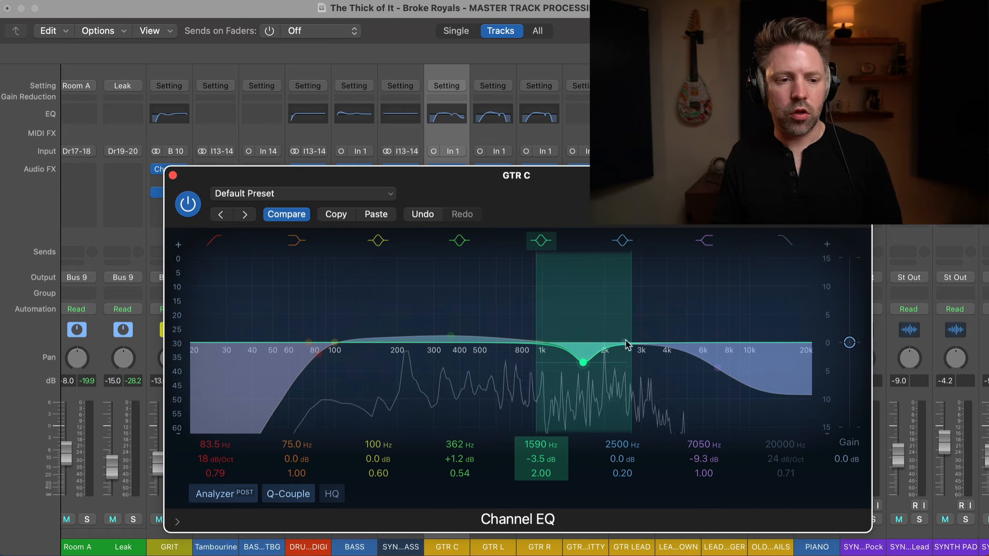
Step: Sweep the 2500 Hz band with a narrow boost, and cut 4.4 dB at 2240 Hz with Q 3.40
drag(647, 334, 646, 282)
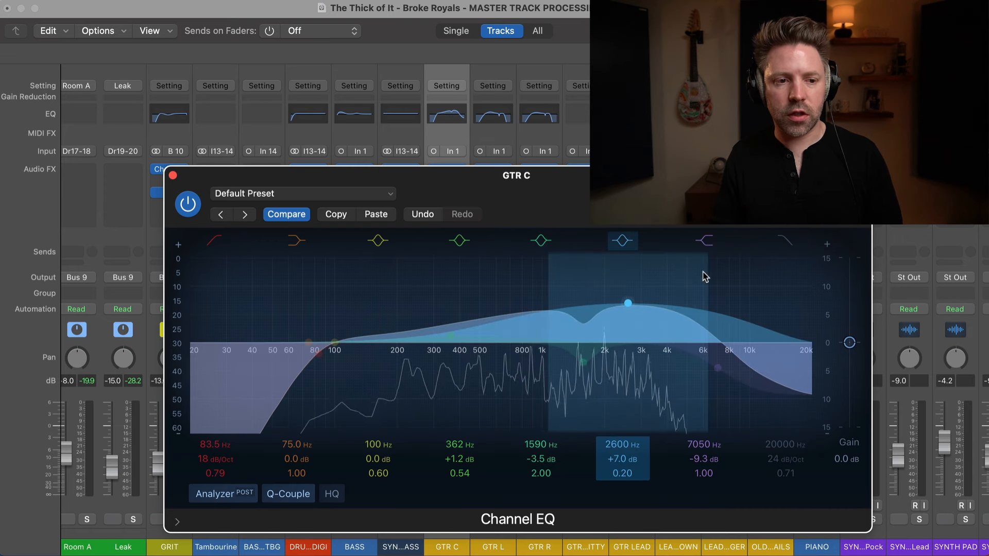
drag(705, 283, 677, 282)
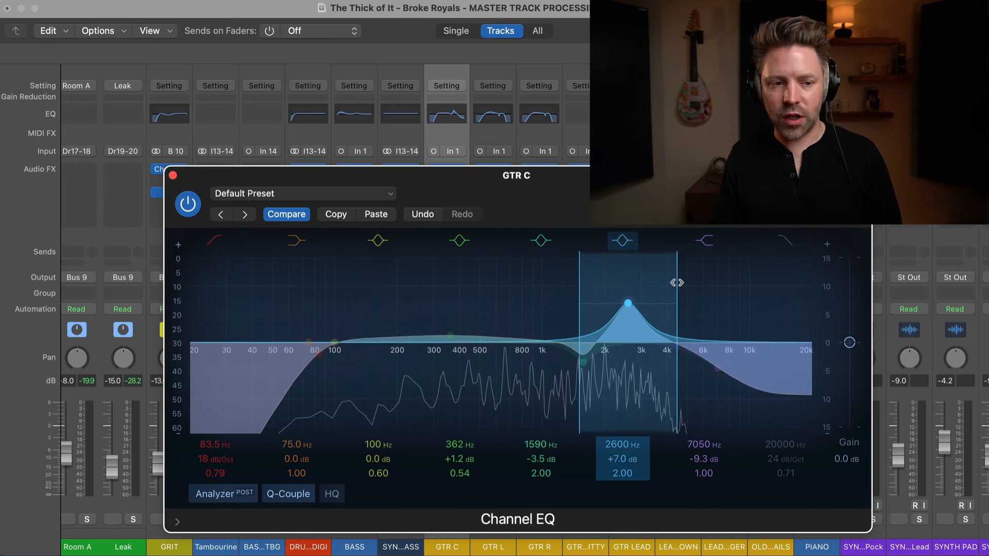
mouse_move(614, 293)
mouse_down()
mouse_move(600, 287)
mouse_move(633, 283)
mouse_move(613, 281)
mouse_move(624, 285)
mouse_up()
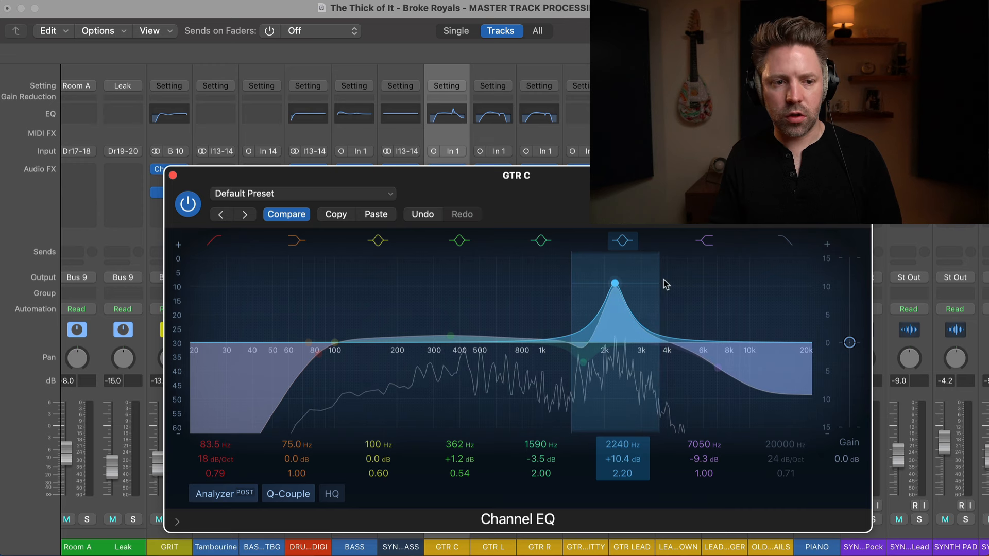
drag(657, 276, 653, 275)
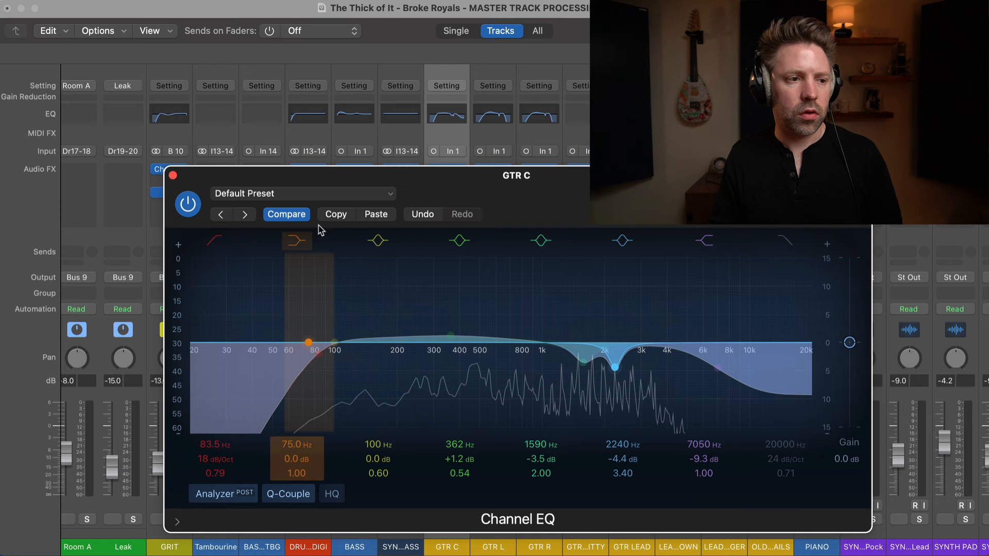
Step: Compare GTR C with its EQ bypassed and active, close the EQ, and return to the full mix
click(189, 203)
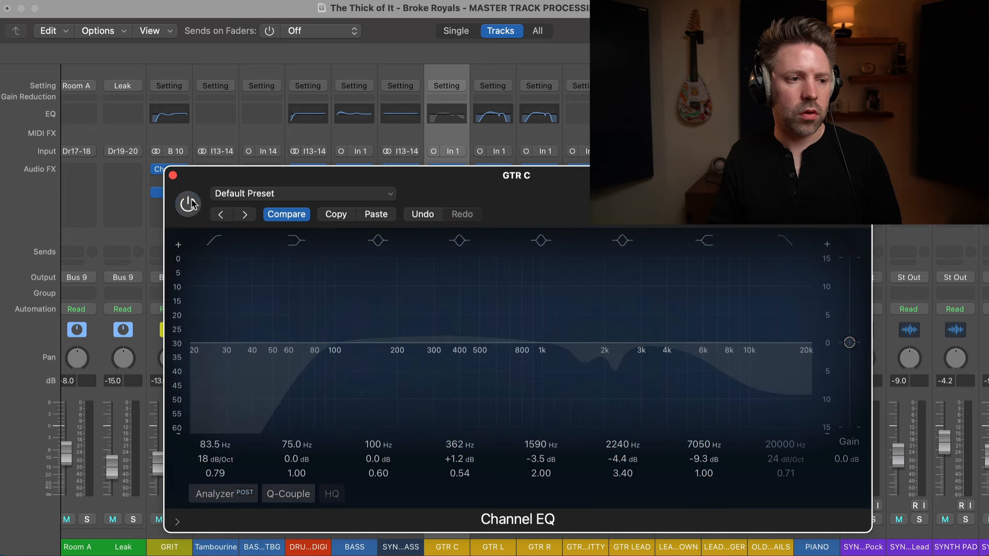
click(190, 203)
click(173, 175)
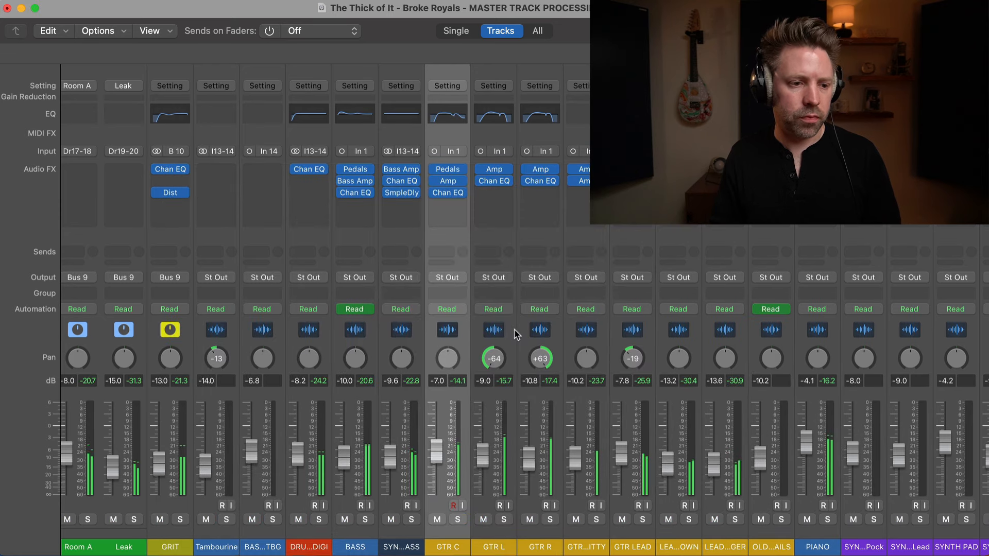
Step: Solo GTR C GRITTY, insert a Channel EQ on it, and audition it with and without GTR C before closing the EQ
scroll(515, 335, right, 3)
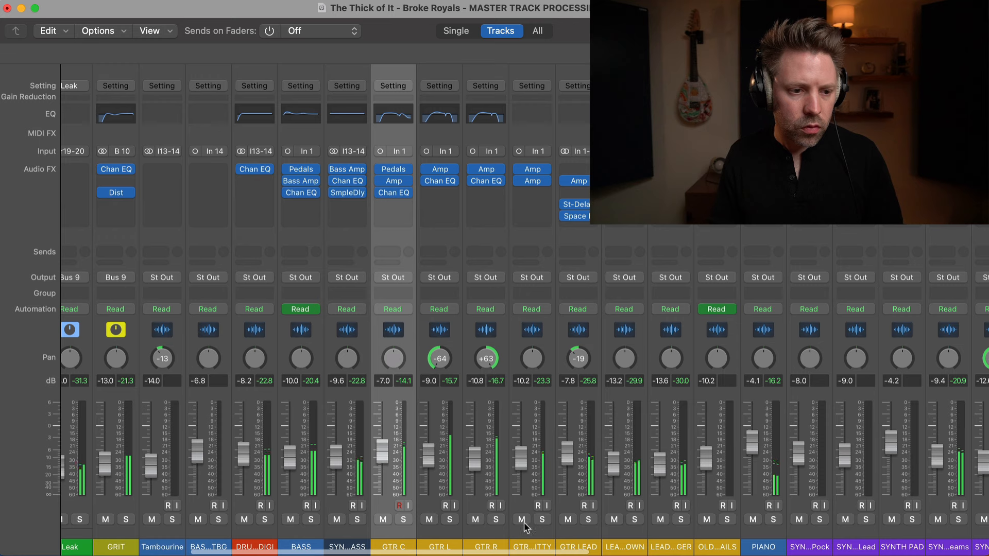
click(542, 519)
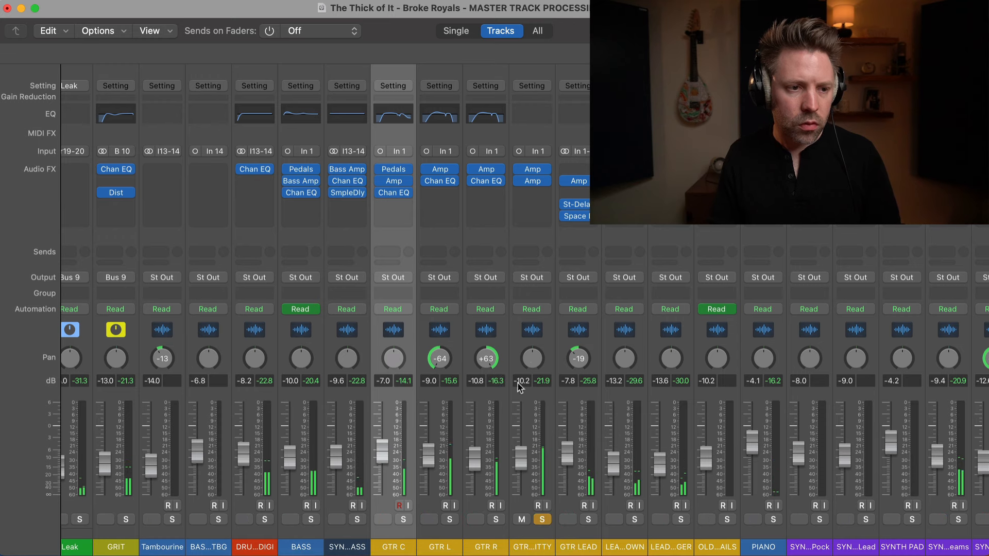
click(540, 121)
drag(515, 175, 453, 120)
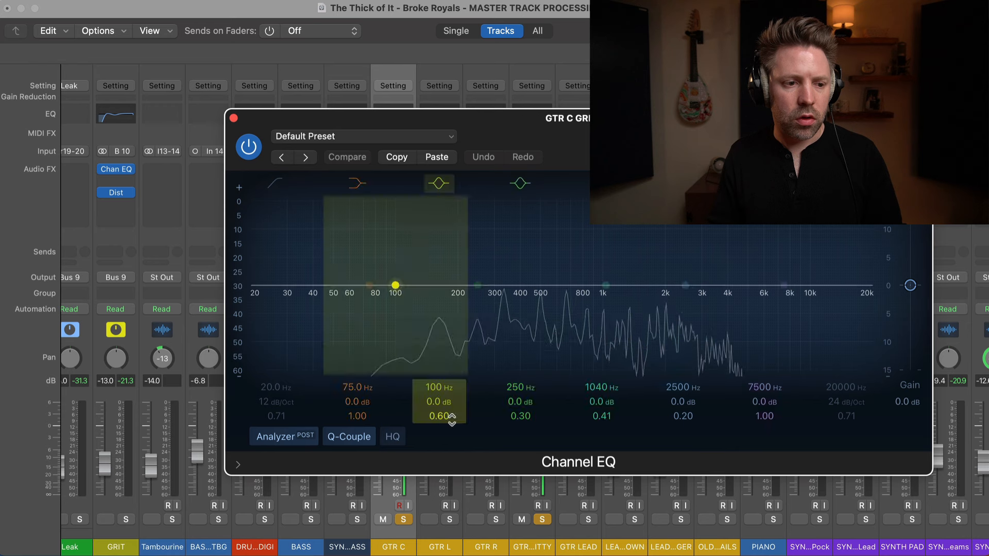
click(413, 521)
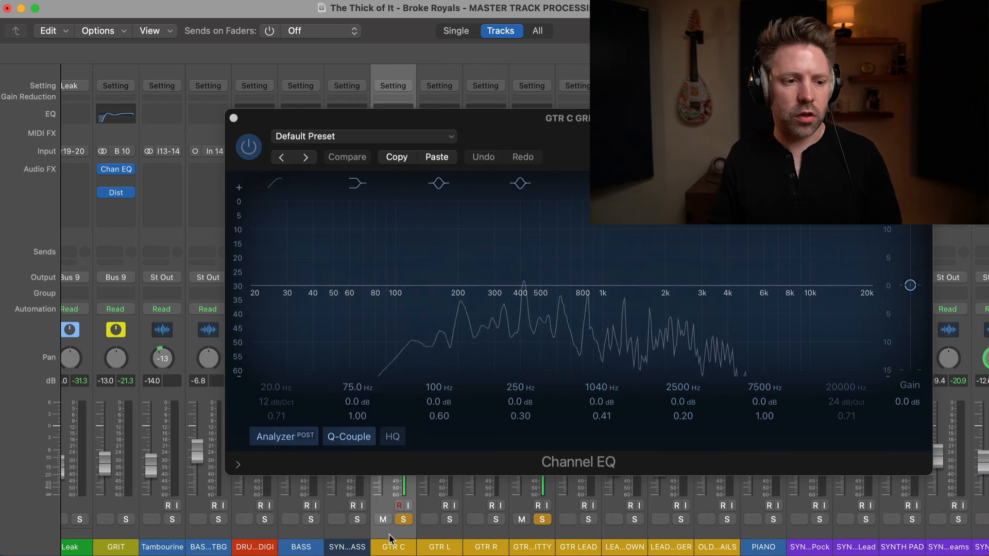
click(233, 119)
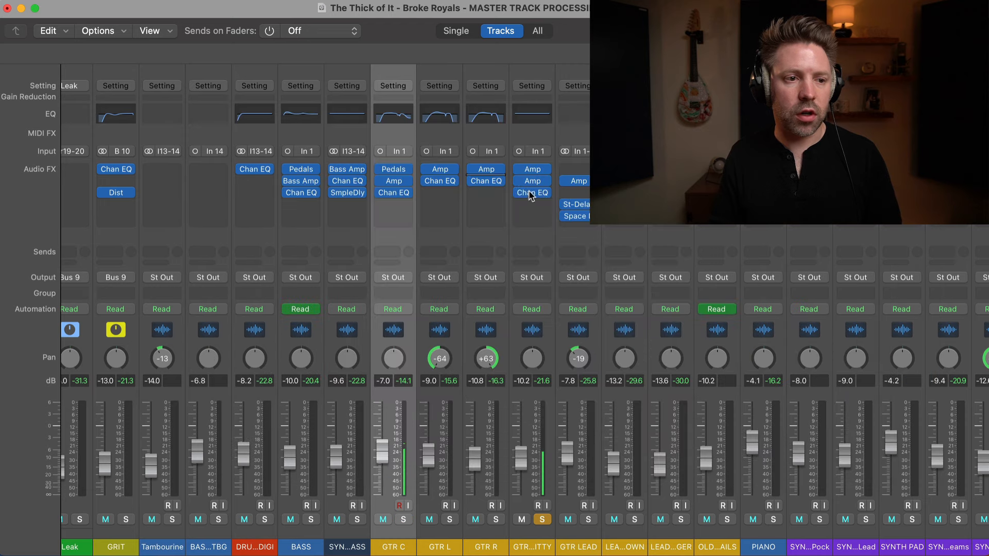
Step: Remove the flat Channel EQ from GTR C GRITTY and return to the full mix
click(499, 181)
click(543, 201)
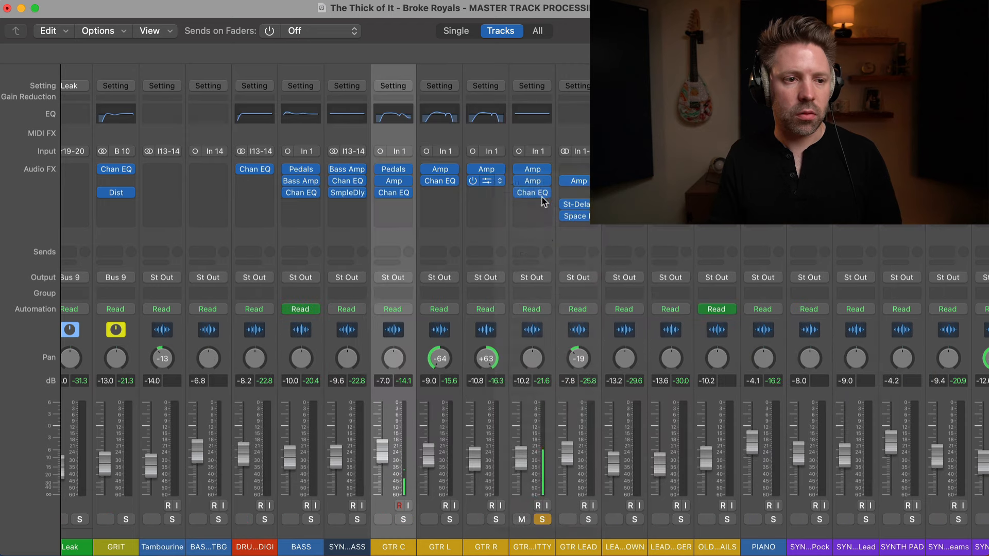
click(545, 198)
click(514, 202)
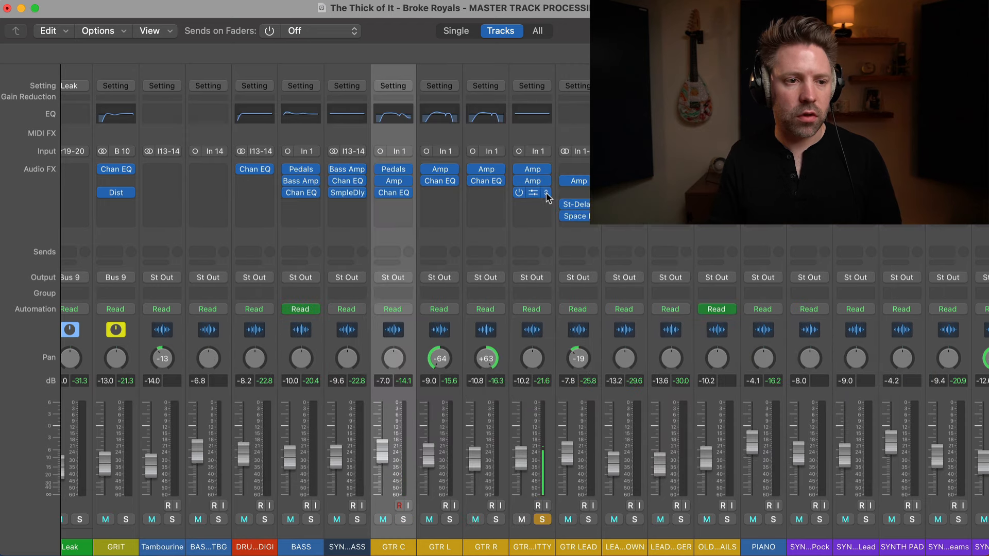
click(546, 193)
click(570, 216)
key(space)
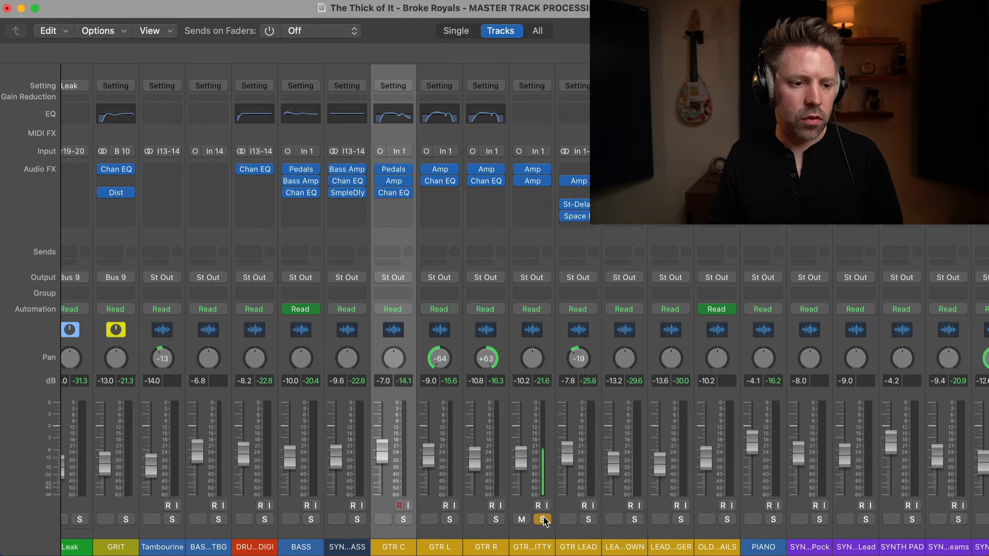
Step: Audition the lead guitar tracks in the mixer, close the mixer, and select the GTR LEAD track
click(588, 519)
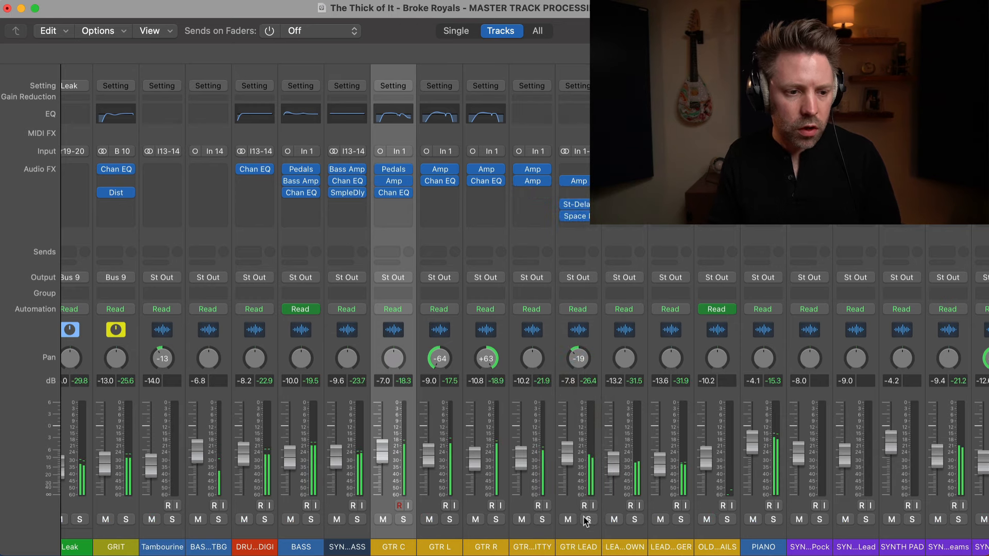
scroll(585, 521, right, 2)
scroll(586, 521, right, 1)
click(523, 519)
key(x)
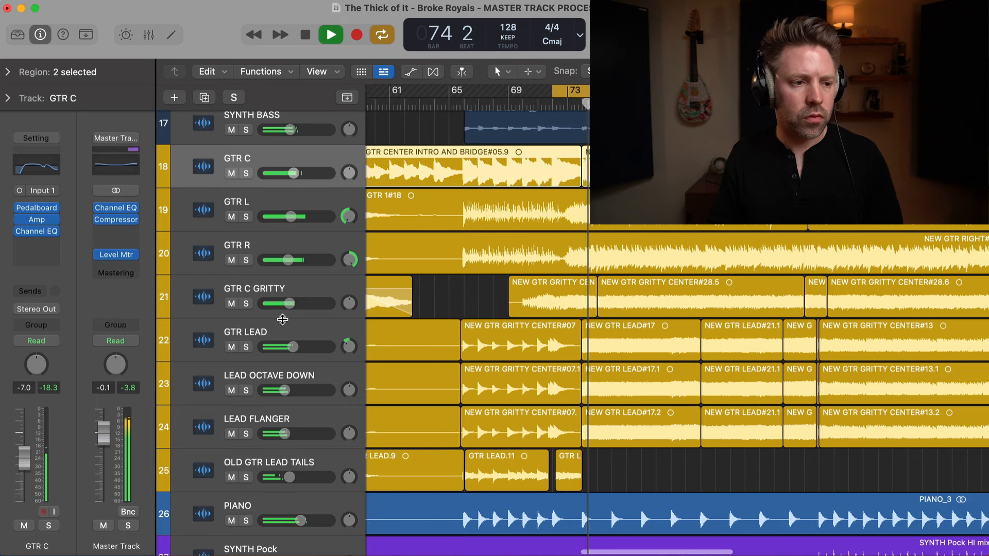
click(246, 347)
click(248, 347)
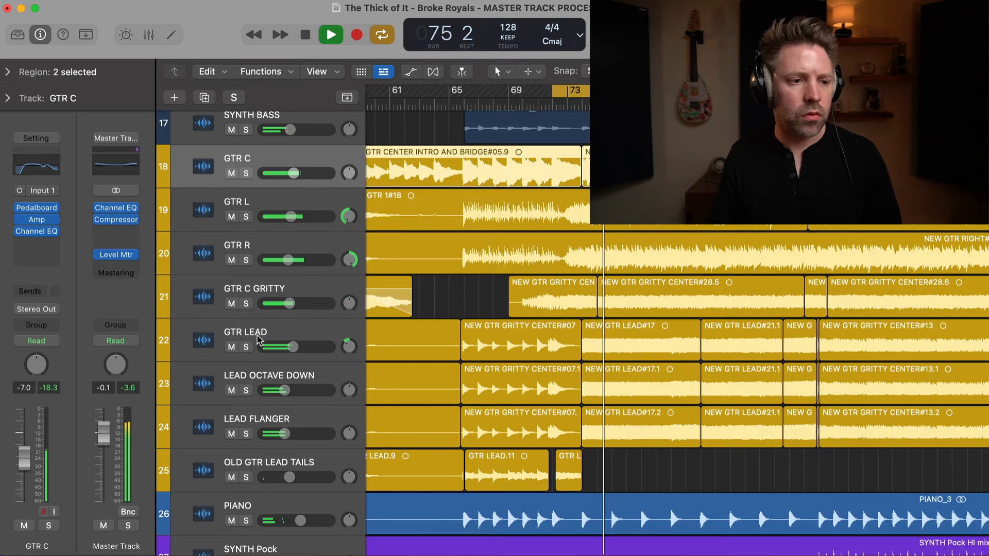
click(262, 334)
scroll(464, 327, left, 4)
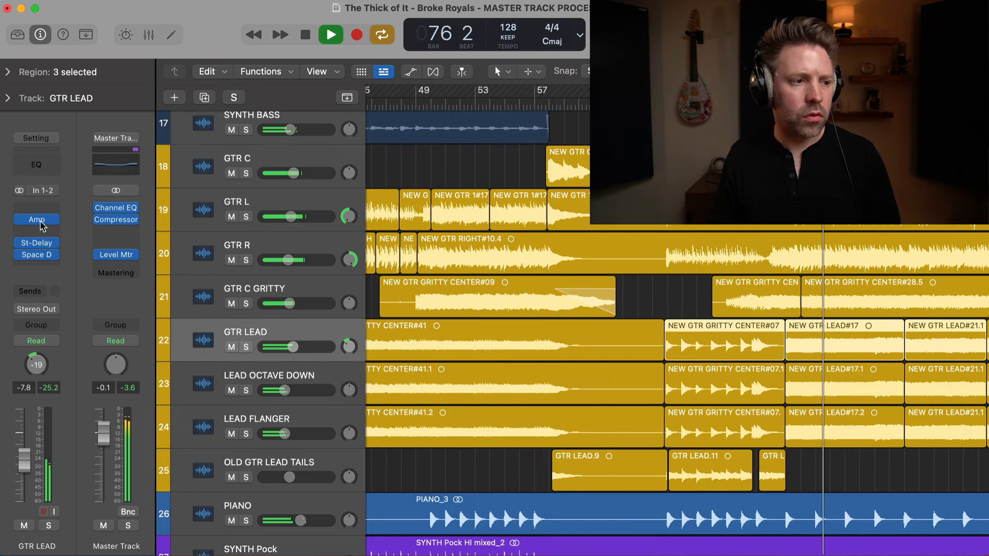
Step: Insert a Channel EQ on GTR LEAD and place it between the Amp and St-Delay plug-ins
click(36, 164)
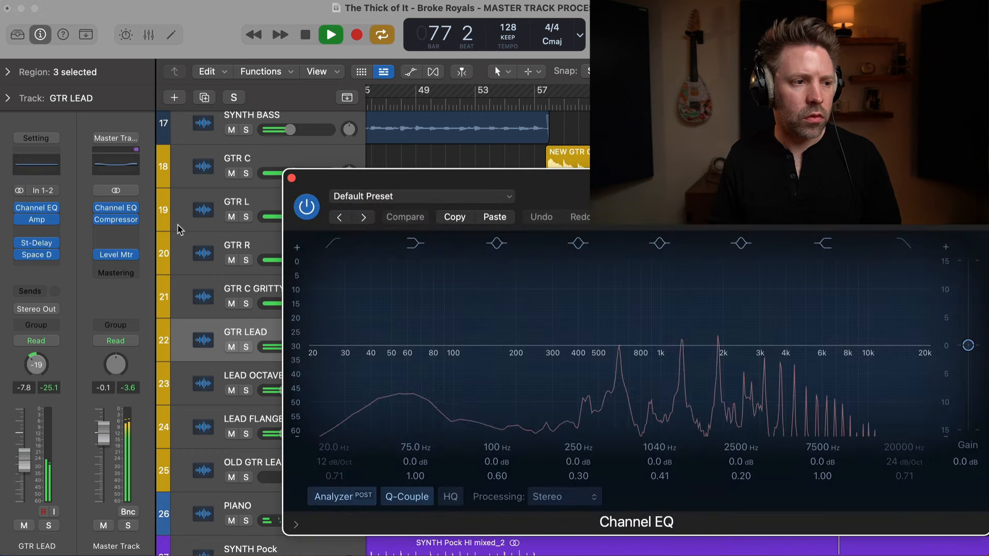
drag(36, 208, 36, 266)
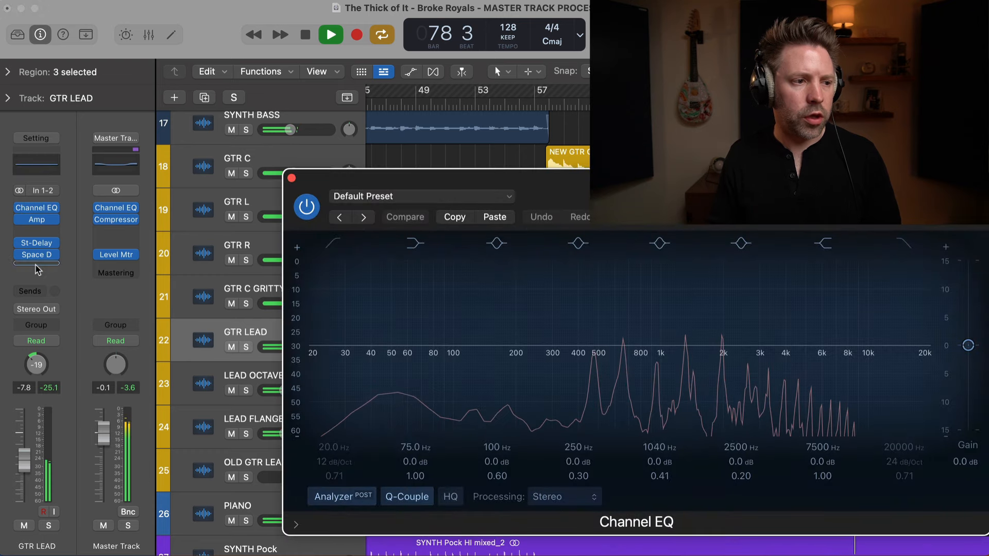
key(space)
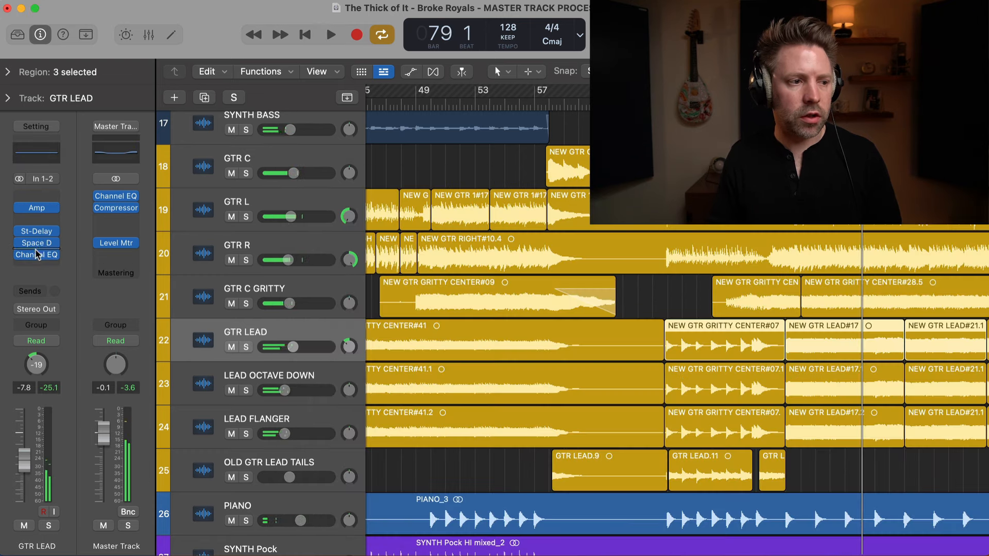
drag(36, 256, 36, 227)
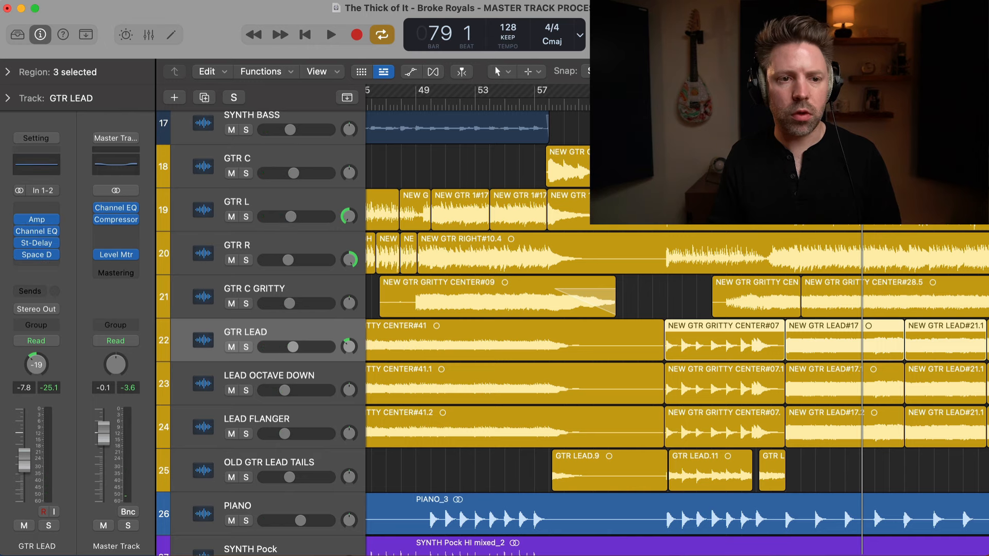
Step: Open GTR LEAD's Channel EQ and, with the track soloed, boost 3.6 dB at 1160 Hz before returning to the full mix
key(space)
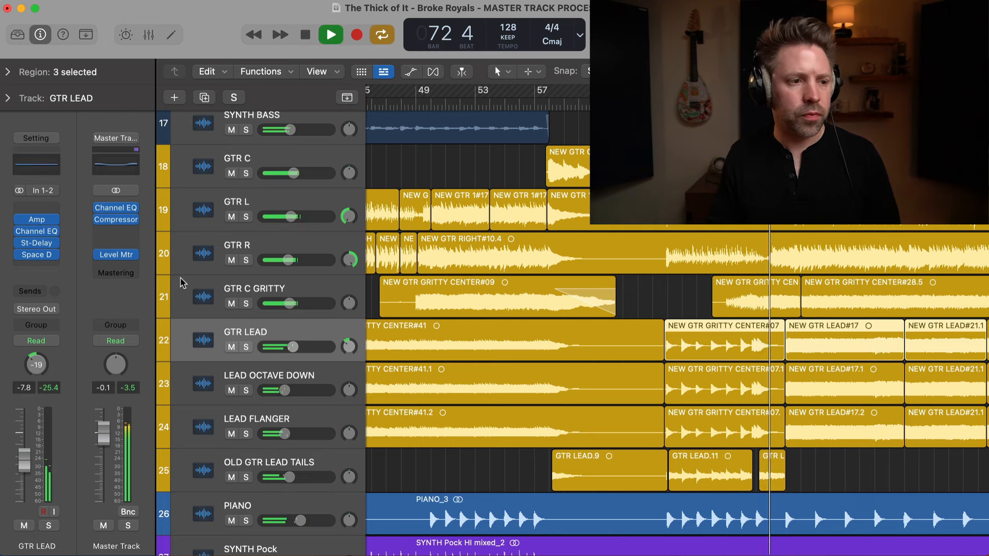
click(36, 232)
key(s)
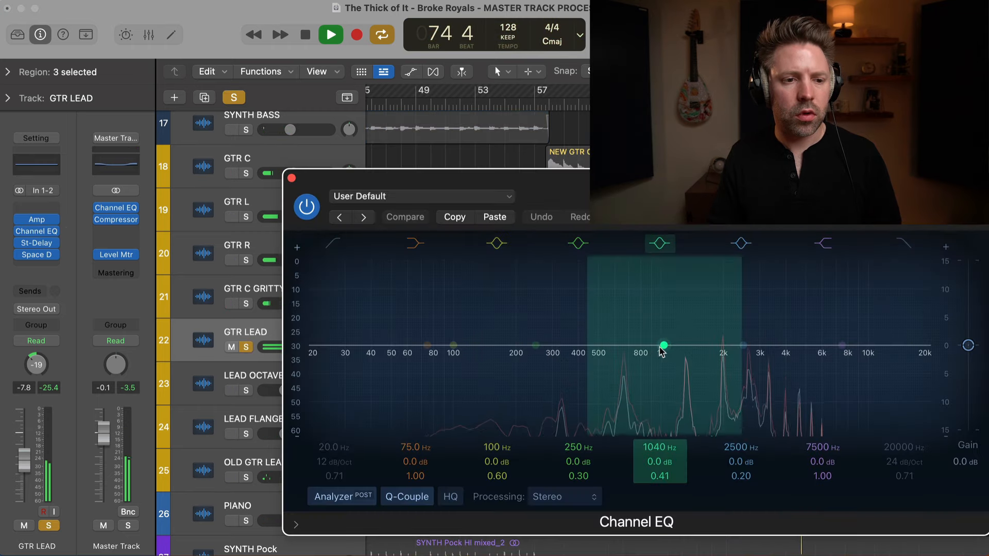
drag(663, 345, 671, 326)
key(s)
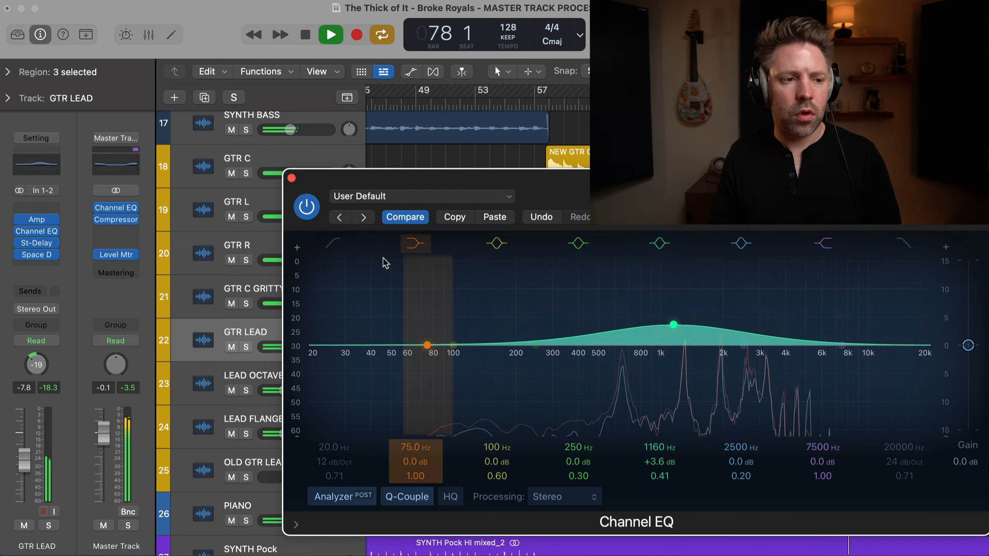
Step: Set GTR LEAD's low cut to 200 Hz at 12 dB/Oct and replay the section in the full mix
drag(346, 280, 544, 326)
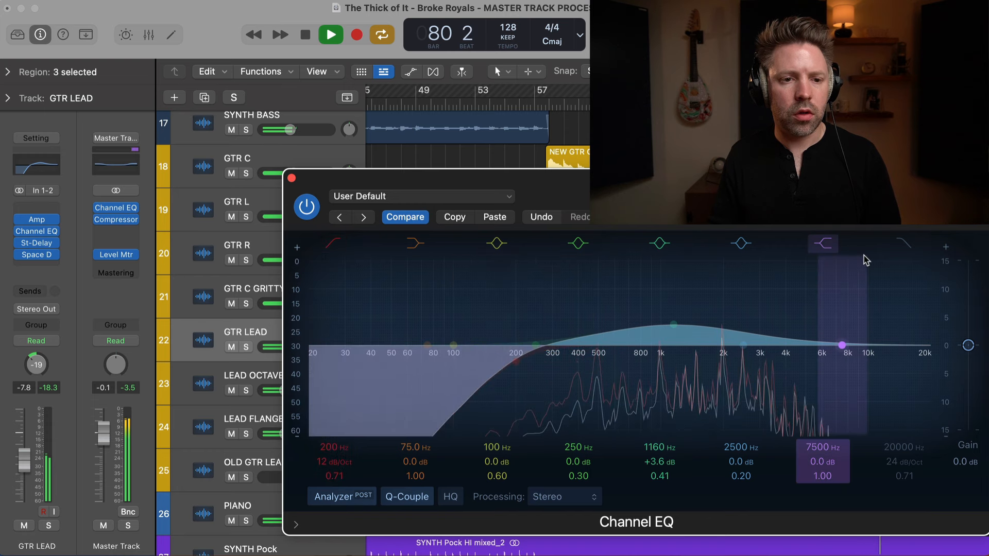
key(space)
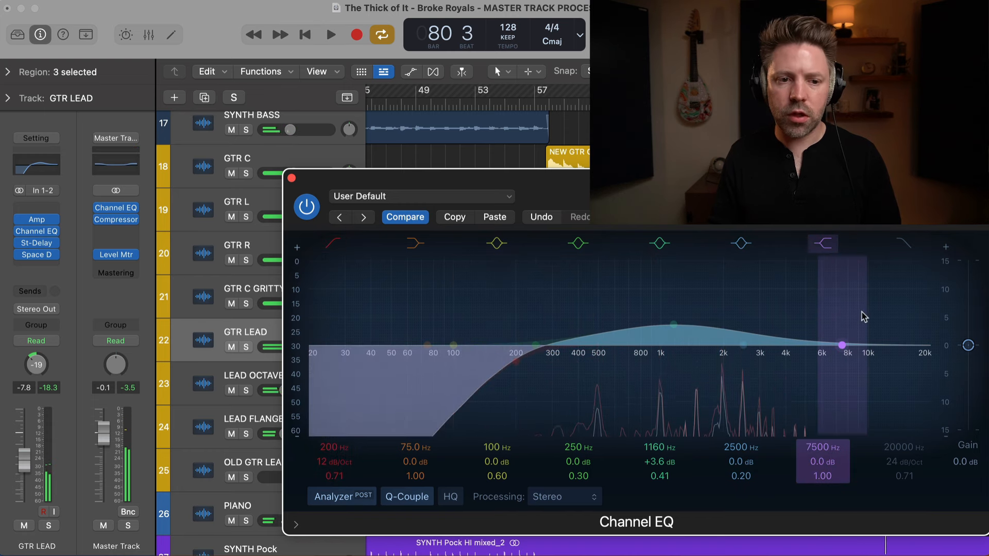
key(space)
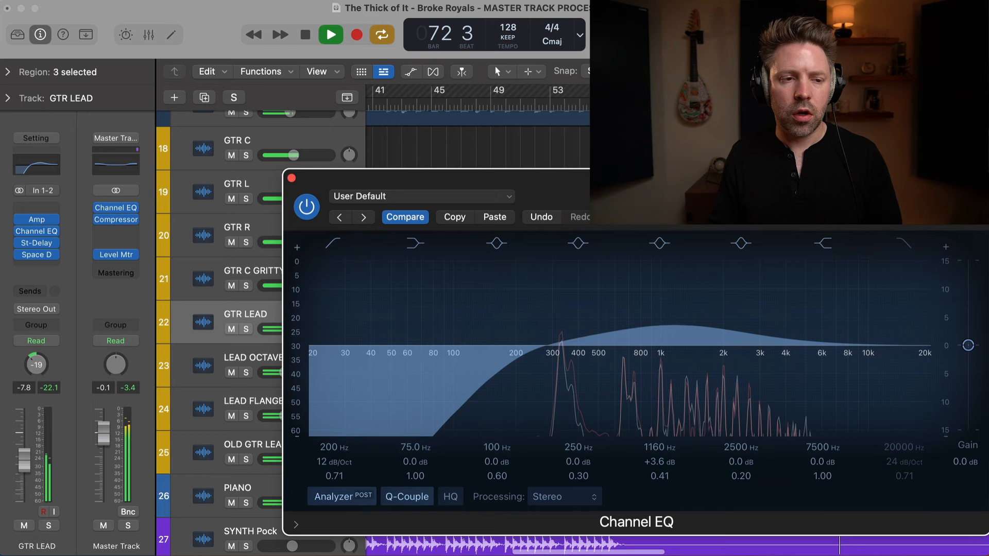
Step: Turn off cycle mode and stop playback with the whole song arrangement in view
key(c)
key(super+Left)
key(super+Left)
key(super+Left)
key(super+Left)
drag(628, 187, 532, 252)
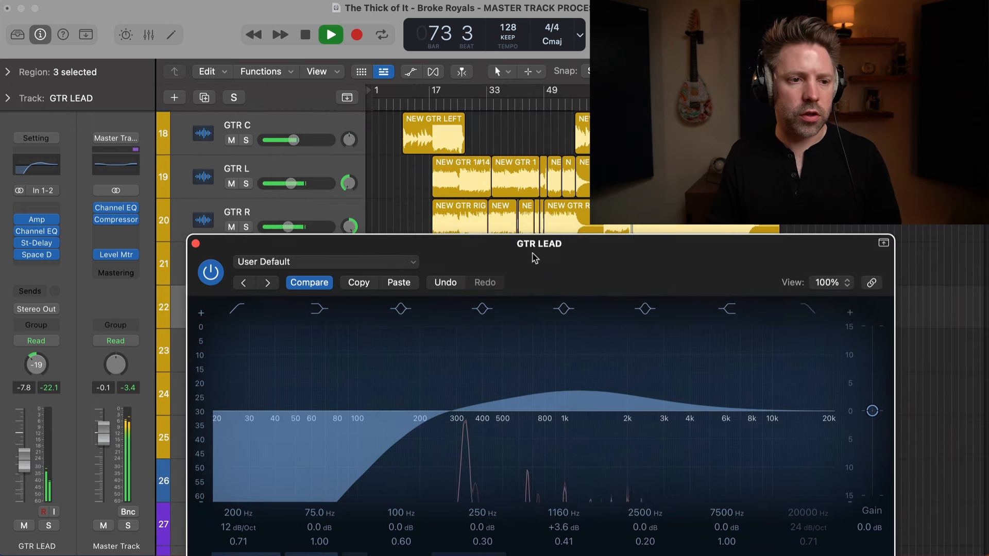
key(space)
Step: Restart playback of the full mix from around bar 44, keeping the GTR LEAD equalizer open
scroll(525, 222, down, 1)
scroll(528, 175, down, 5)
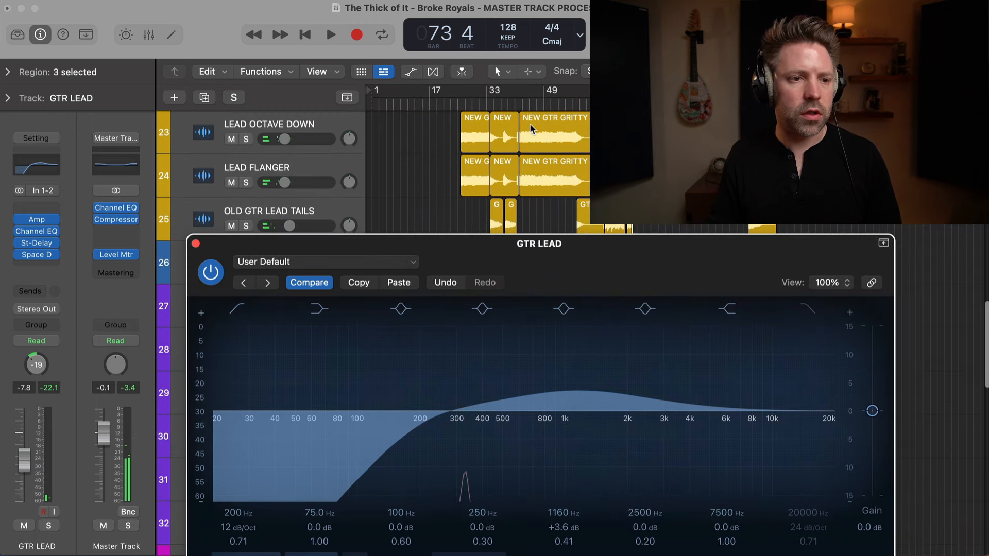
scroll(536, 126, down, 2)
scroll(535, 123, up, 1)
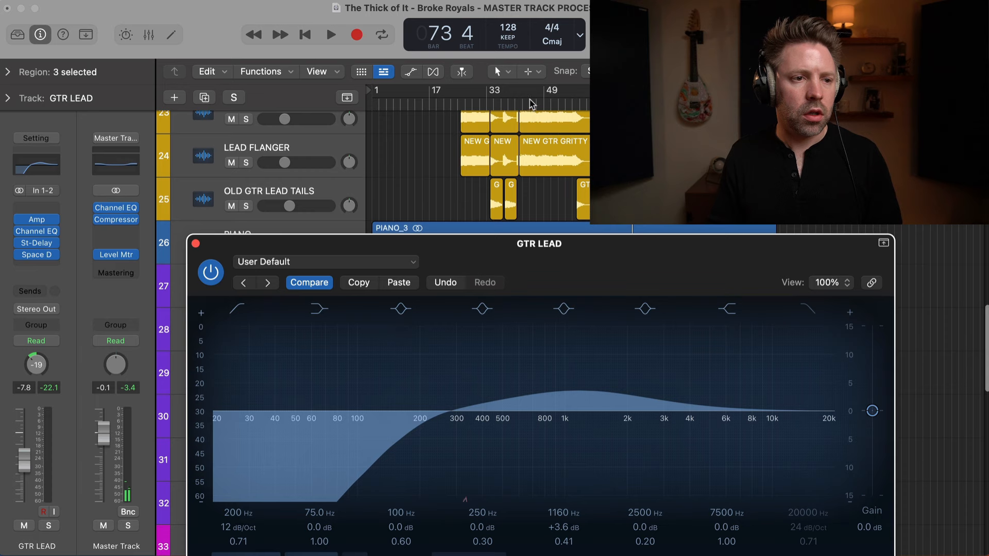
click(529, 105)
scroll(529, 149, up, 1)
key(space)
drag(512, 269, 516, 183)
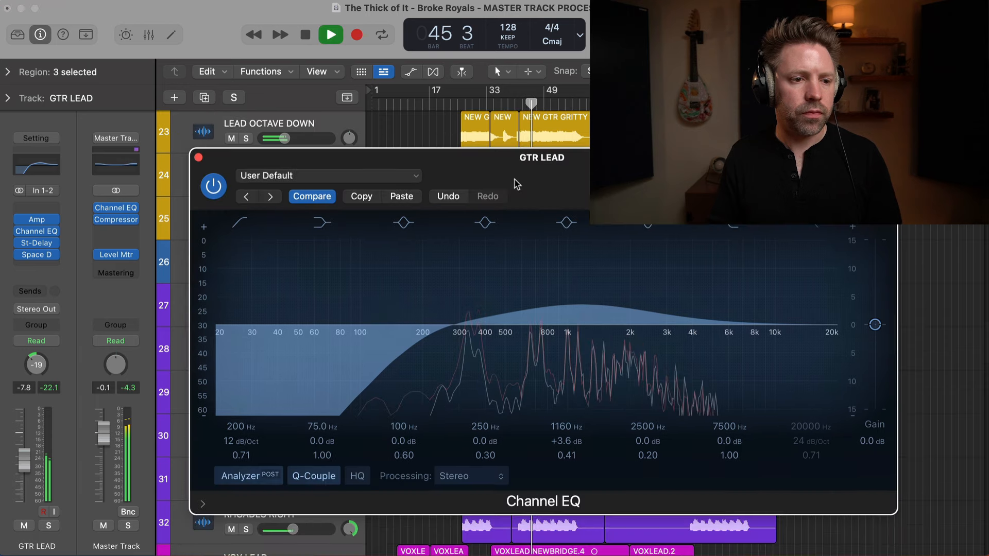
Step: Solo the GTR LEAD track and compare its sound with the Channel EQ bypassed and active
key(s)
click(220, 187)
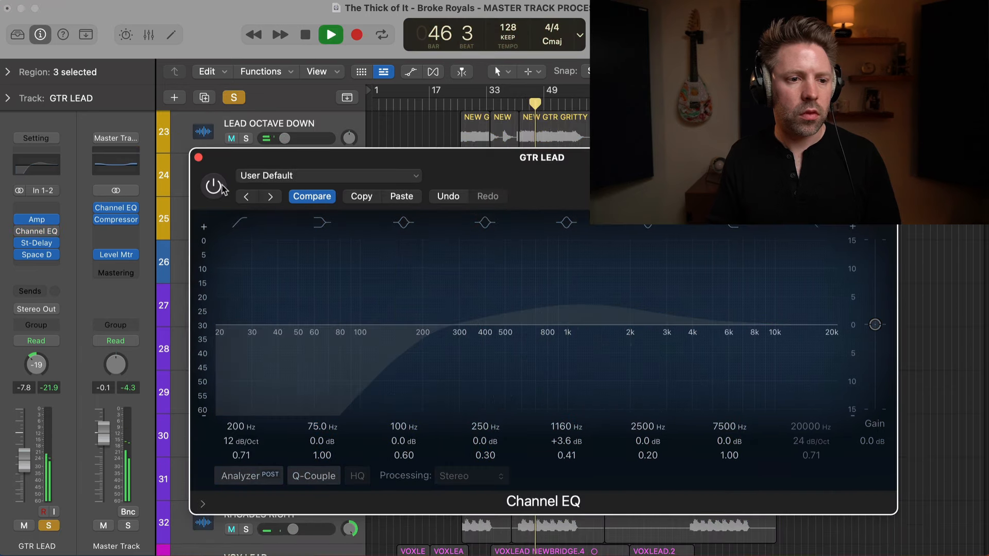
click(221, 188)
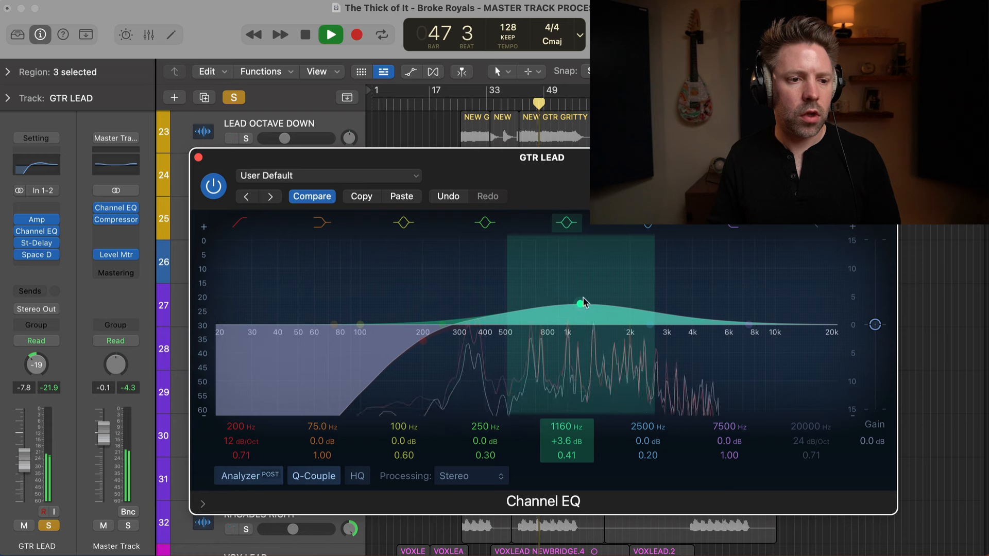
Step: Reduce the GTR LEAD EQ's mid boost to +3.2 dB at 1140 Hz and its output gain to -1.2 dB, checking against bypass
drag(583, 303, 582, 306)
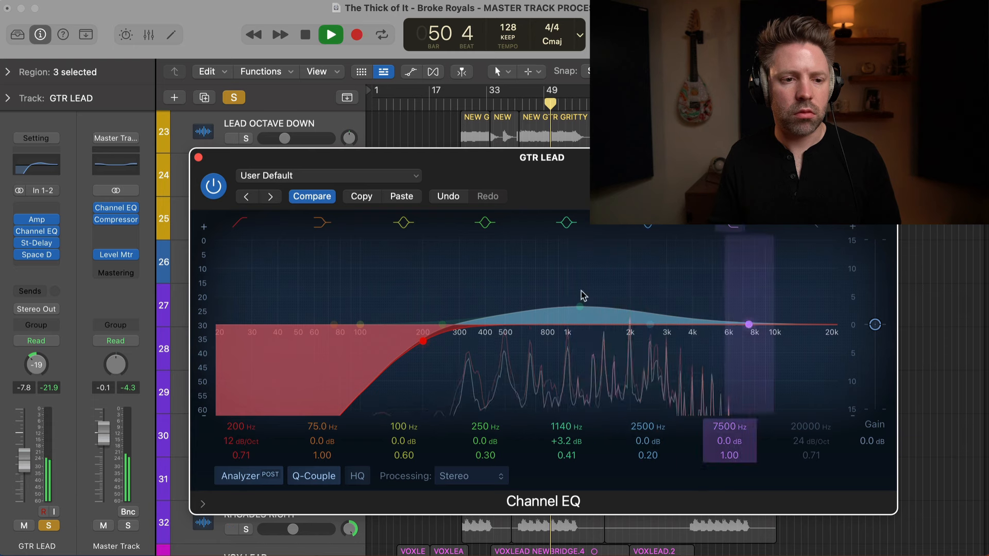
click(213, 186)
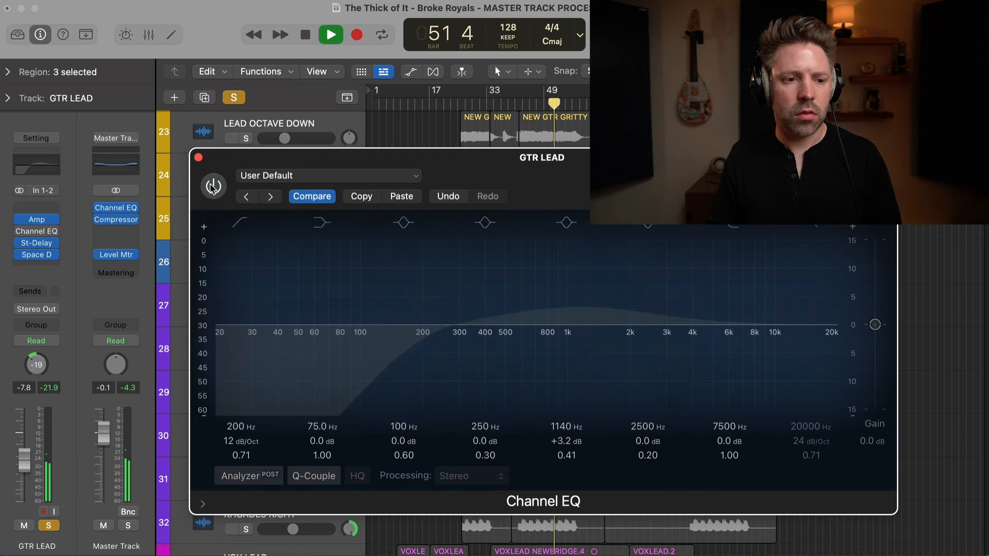
click(213, 187)
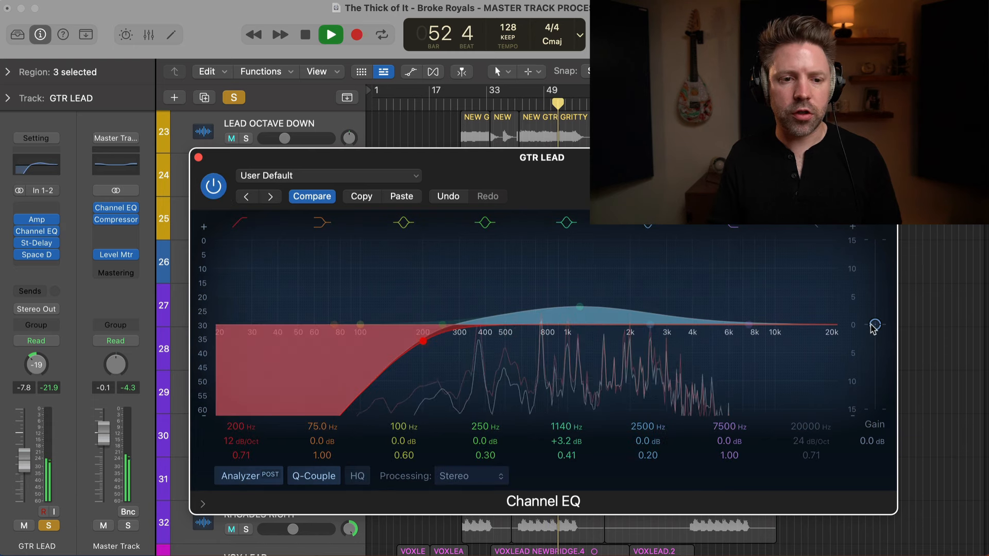
drag(871, 325, 872, 330)
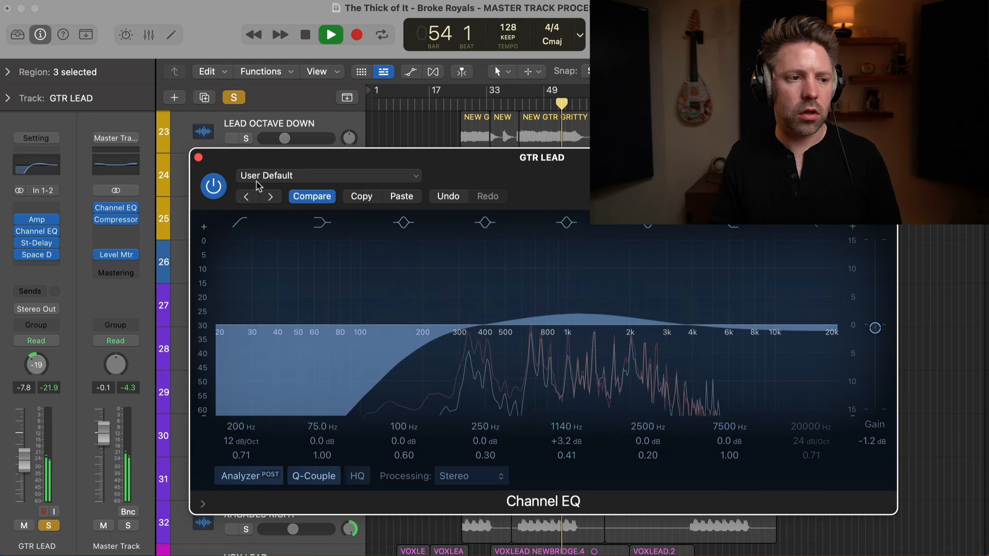
Step: Compare the adjusted GTR LEAD EQ against bypass, then unsolo the track and close the equalizer
click(214, 187)
click(215, 187)
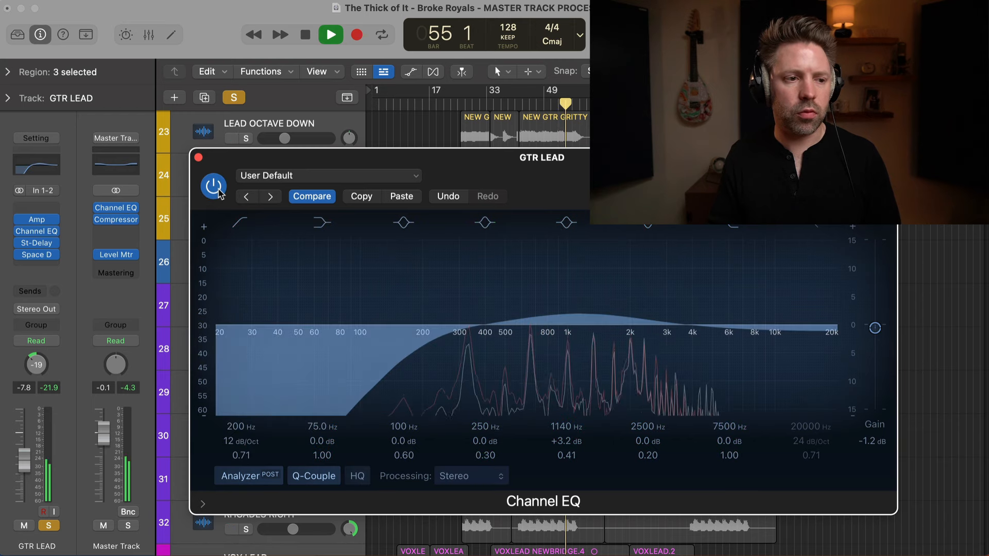
key(s)
click(198, 158)
Step: Select the PIANO track and play it soloed from bar 69
scroll(379, 323, down, 1)
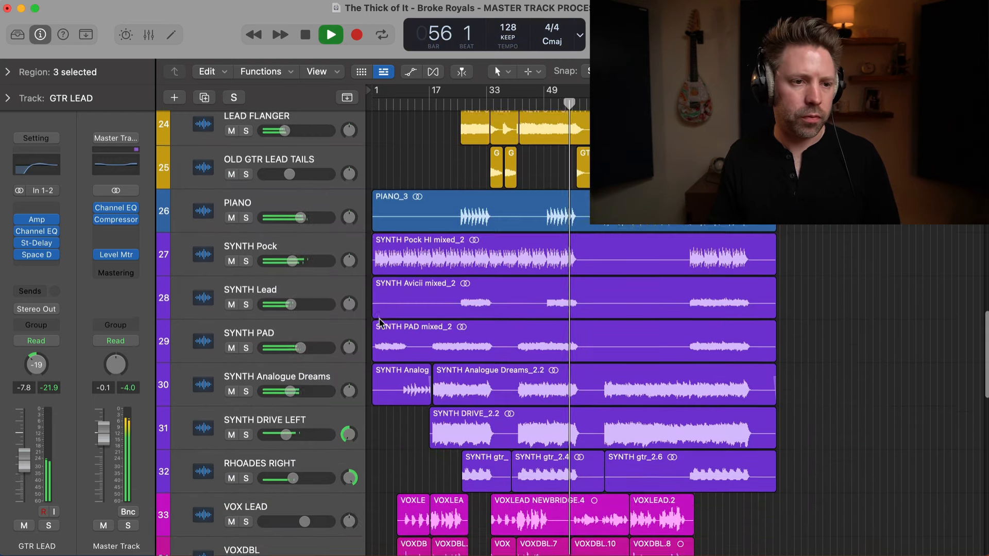
scroll(397, 316, up, 5)
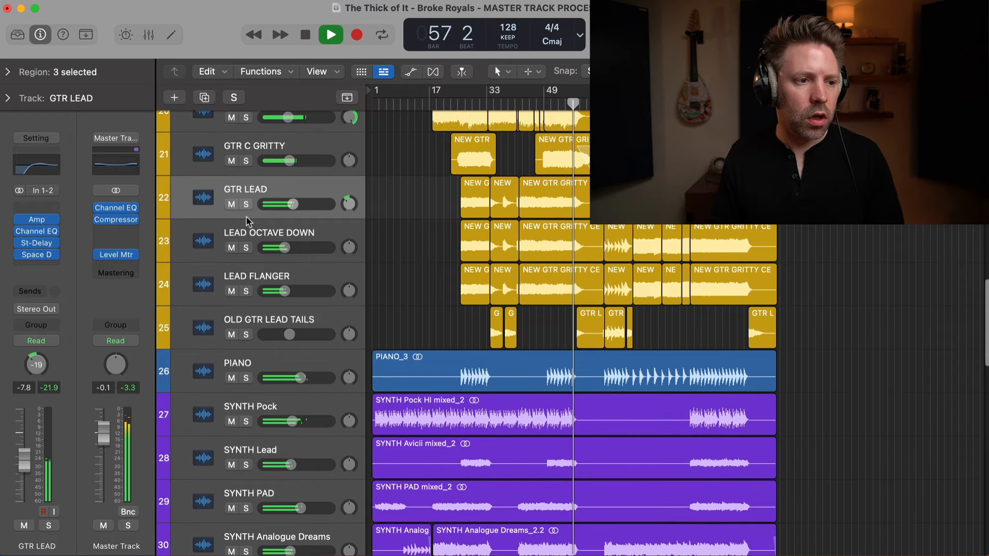
key(space)
scroll(270, 320, up, 2)
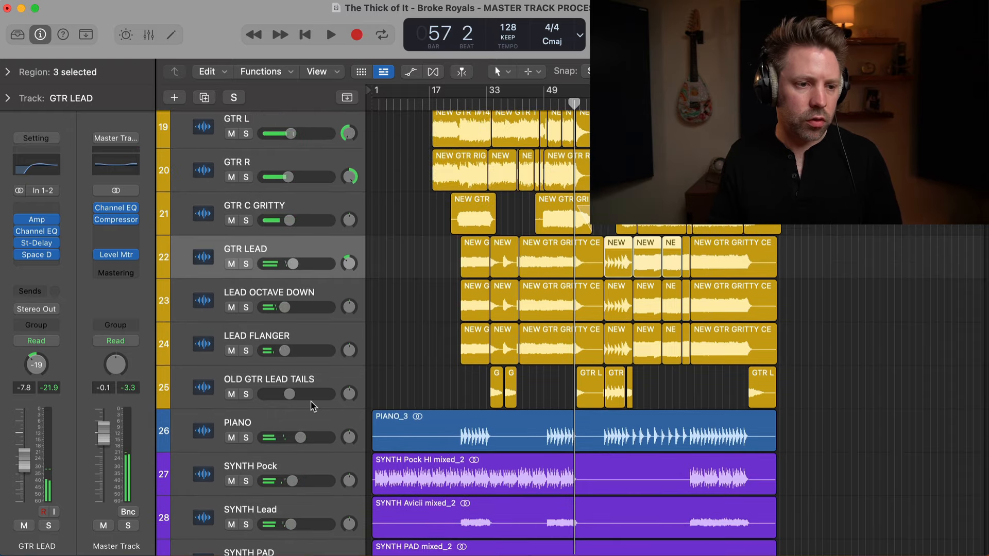
scroll(306, 386, down, 3)
scroll(301, 350, down, 1)
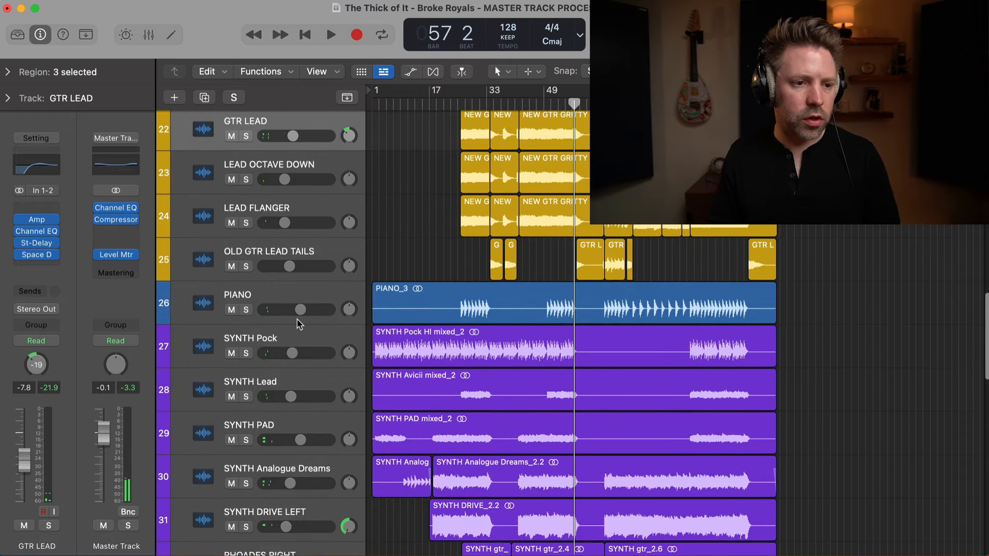
click(266, 300)
click(645, 104)
click(616, 104)
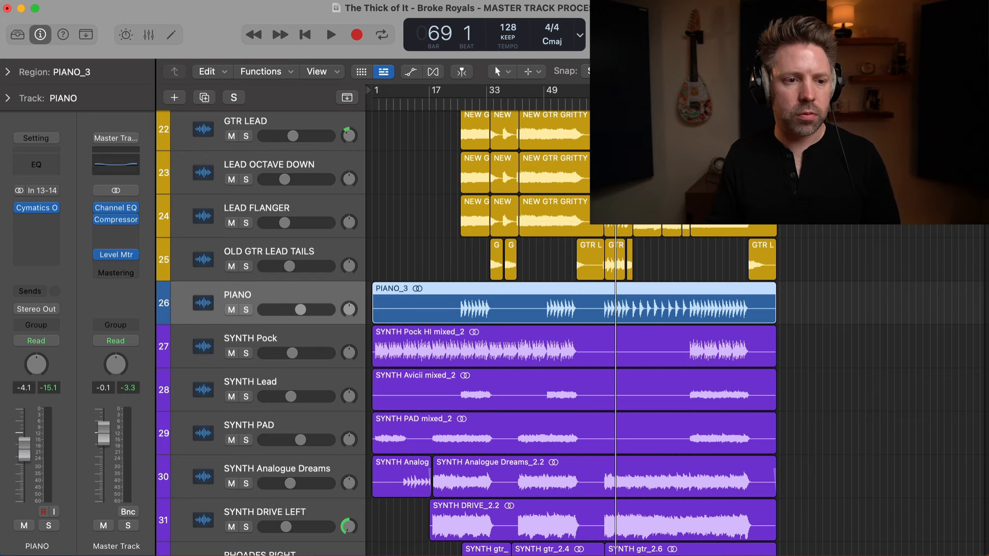
key(space)
click(246, 310)
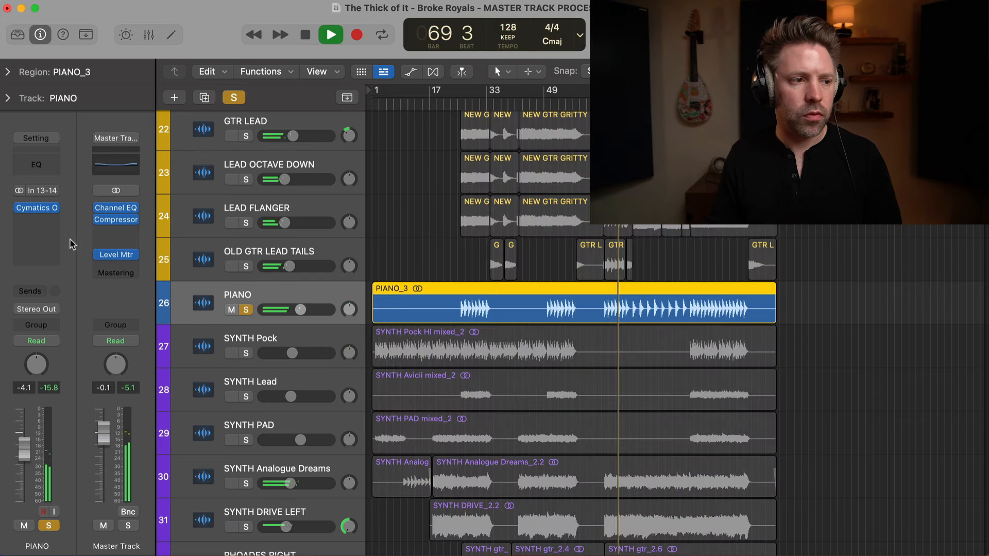
Step: Add a Channel EQ to the PIANO track and set its low cut to 133 Hz with an 18 dB/Oct slope
click(36, 164)
key(s)
drag(613, 178, 502, 166)
drag(219, 333, 365, 334)
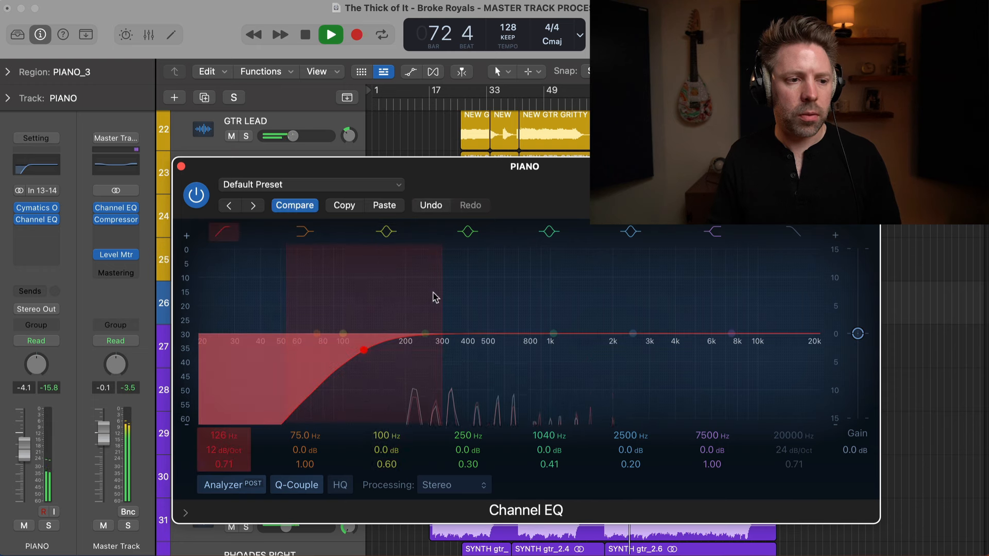
drag(439, 292, 424, 292)
key(s)
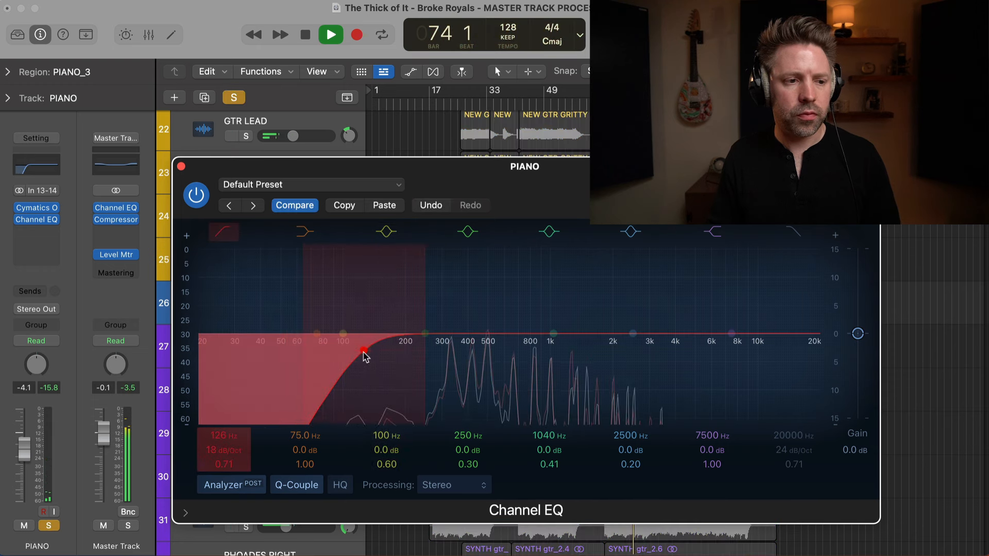
drag(363, 352, 368, 354)
key(s)
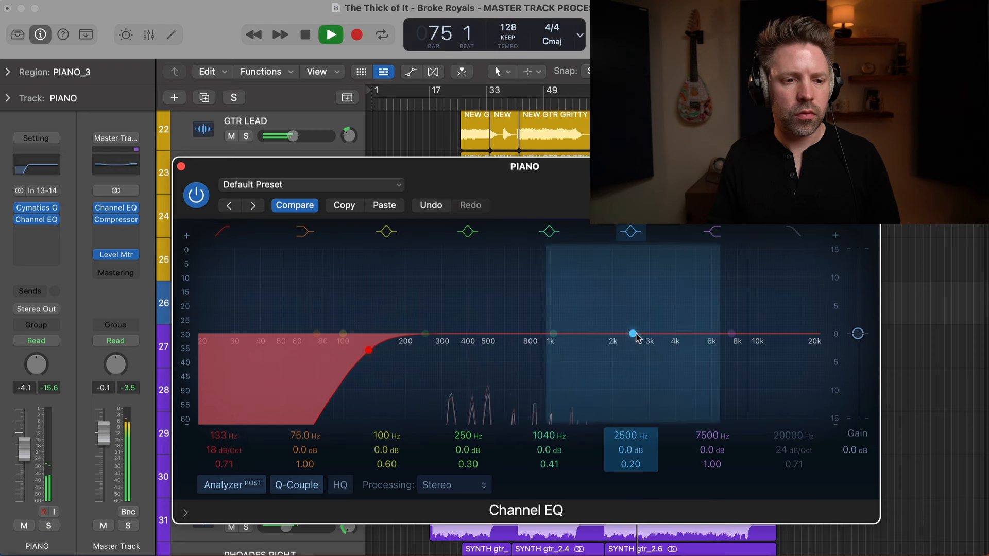
Step: Turn the piano EQ's 2500 Hz band into a +6.6 dB boost at 3880 Hz with a Q of 0.35
drag(633, 334, 683, 286)
drag(754, 276, 752, 274)
key(s)
drag(677, 291, 672, 297)
key(s)
Step: Compare the piano with its EQ bypassed and active, both in the full mix and soloed
click(197, 196)
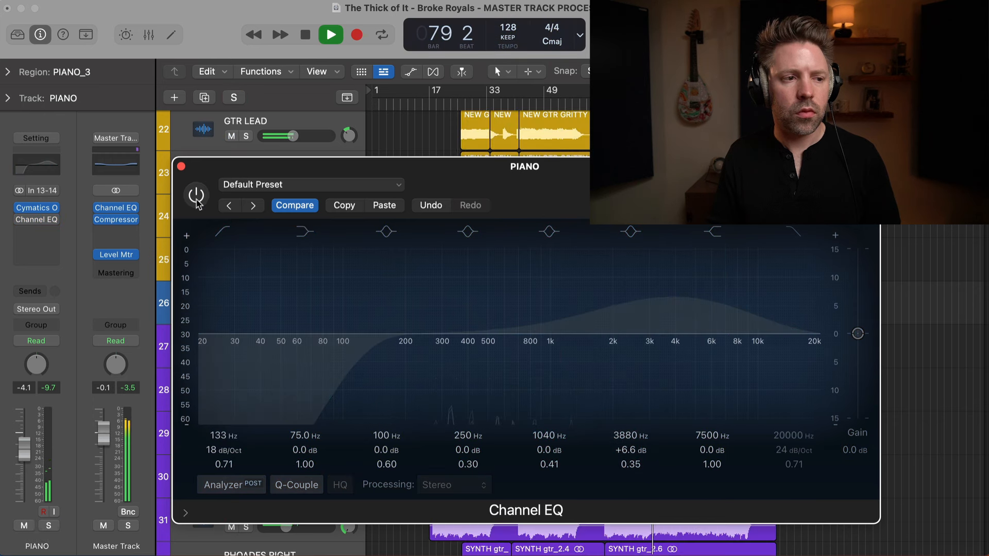
click(197, 197)
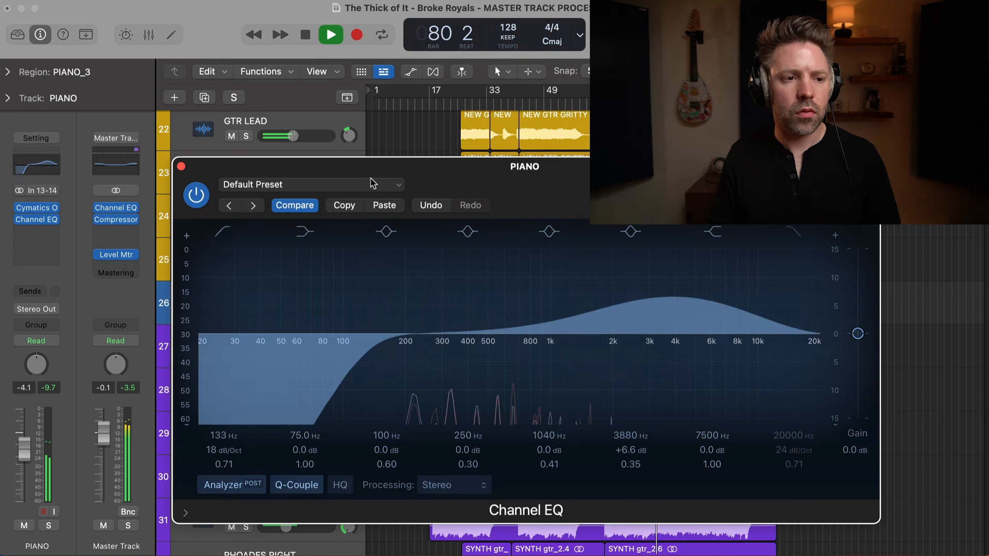
drag(408, 178, 406, 186)
key(s)
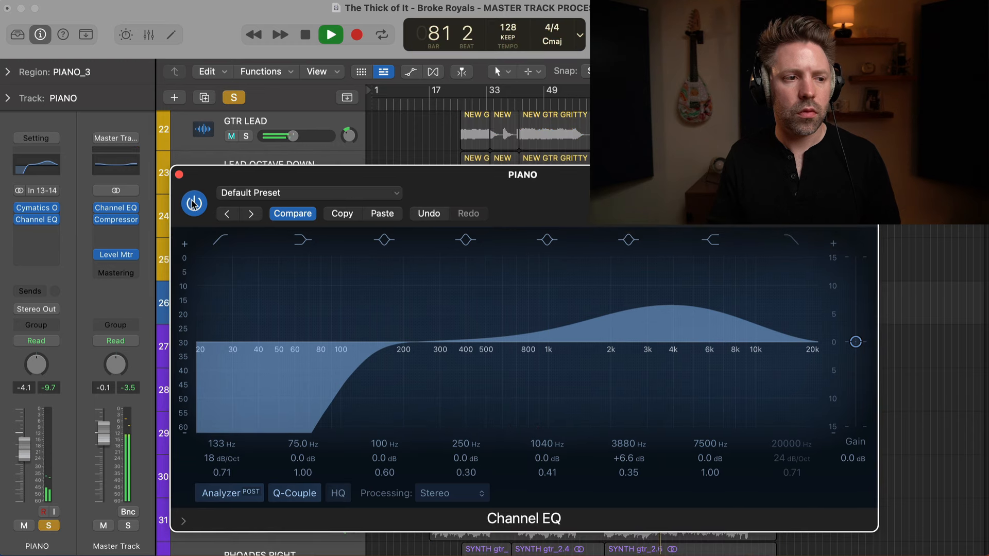
click(193, 204)
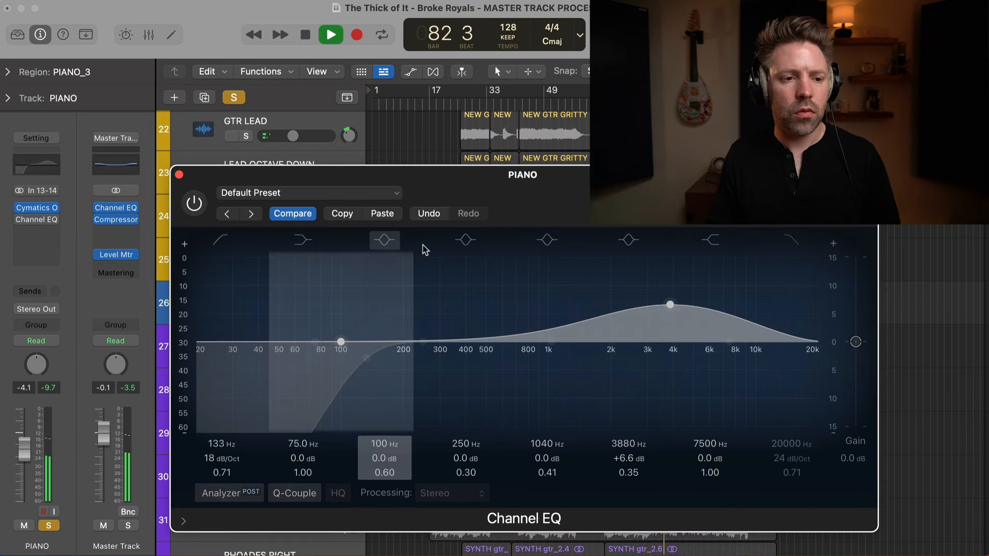
click(196, 203)
key(s)
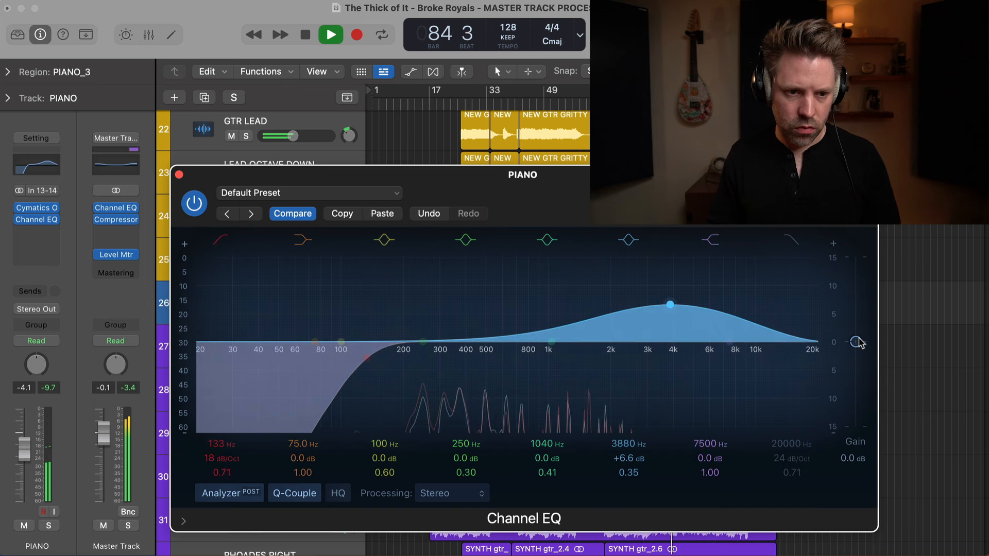
Step: Lower the piano EQ's 3880 Hz boost to +5.8 dB and its output gain to -2.2 dB
drag(857, 340, 845, 341)
drag(705, 302, 705, 307)
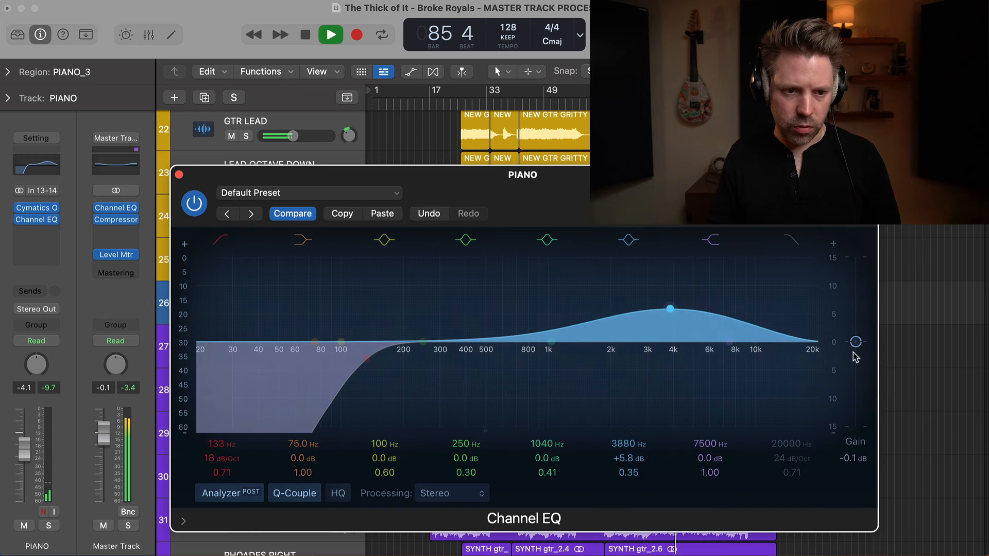
drag(853, 354, 847, 362)
Step: Check the piano EQ against bypass in the mix, leave it active and close the equalizer
click(194, 203)
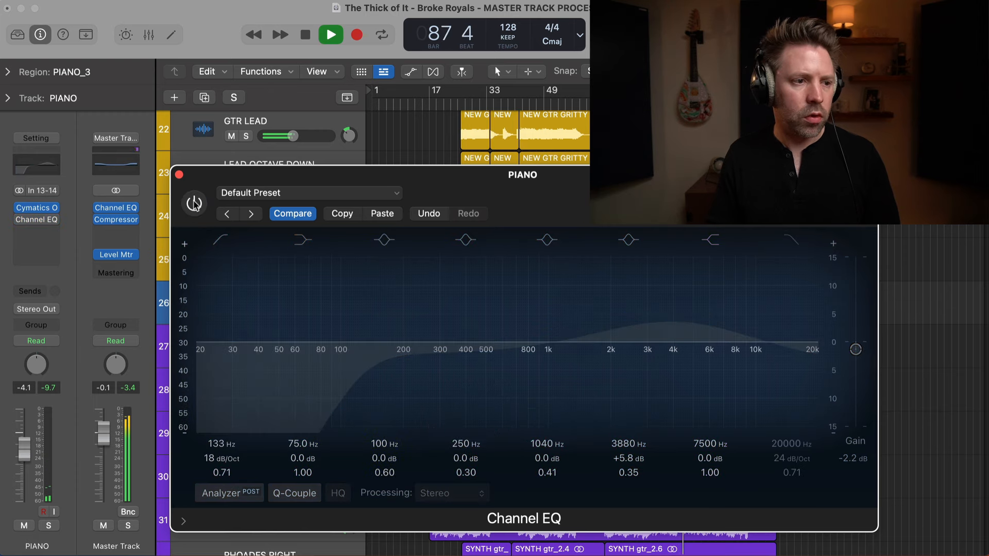
click(194, 203)
click(179, 174)
Step: Select the tracks from SYNTH Pock through RHOADES RIGHT, audition them soloed together, and clear the solos
scroll(492, 332, down, 4)
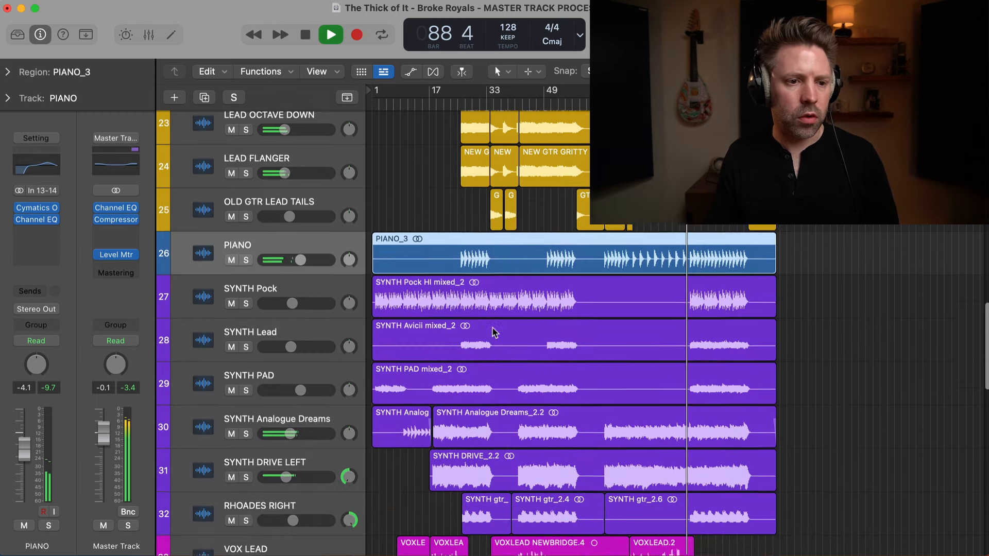
scroll(492, 332, down, 2)
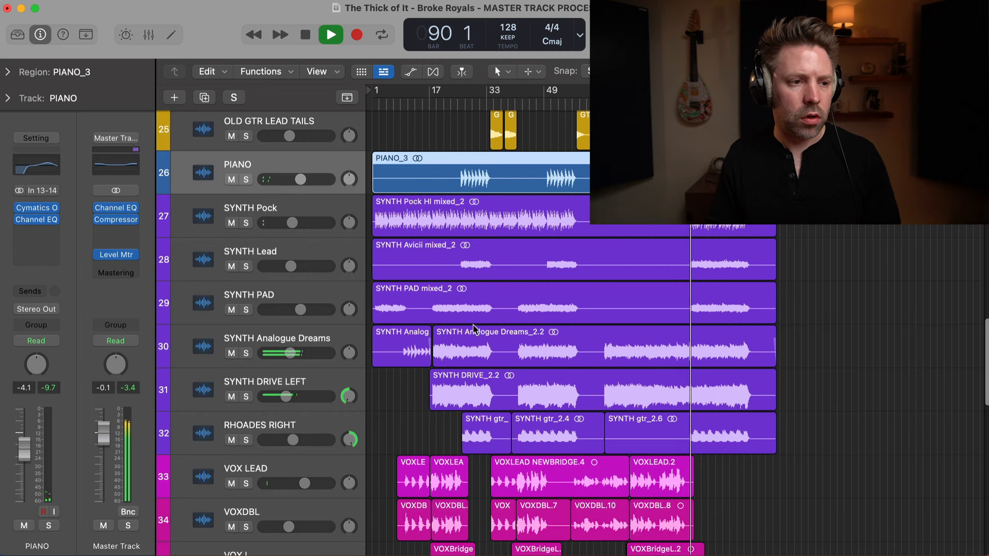
click(254, 211)
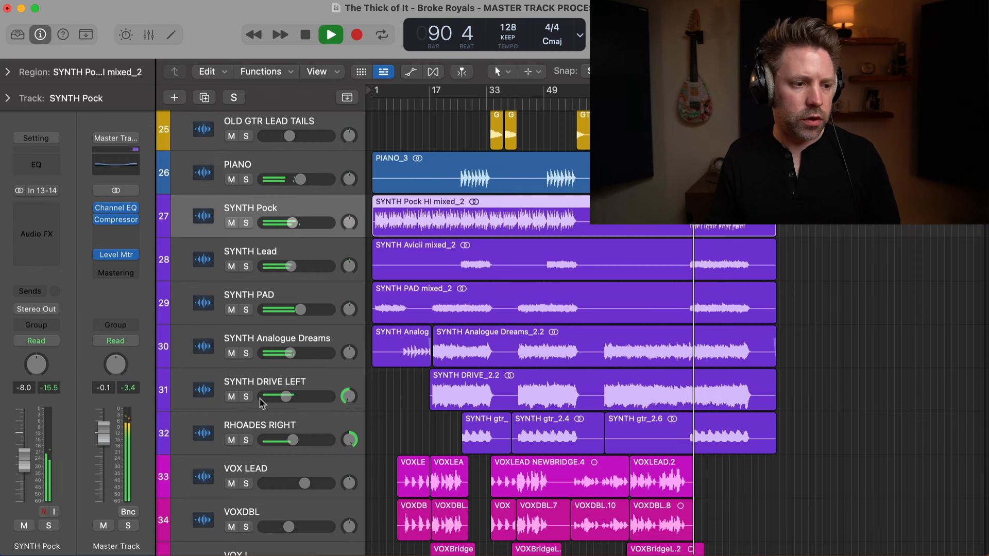
shift+click(263, 427)
key(s)
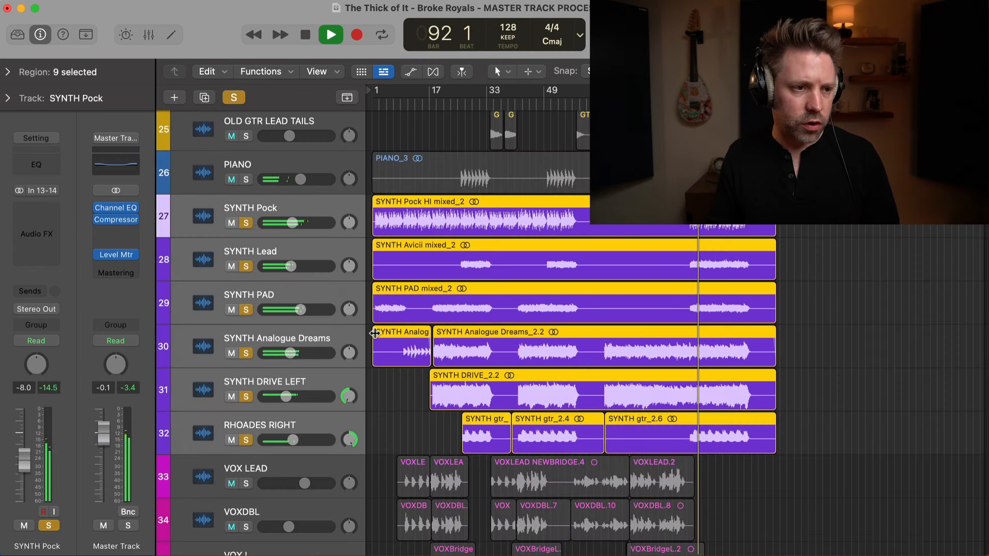
scroll(375, 334, down, 1)
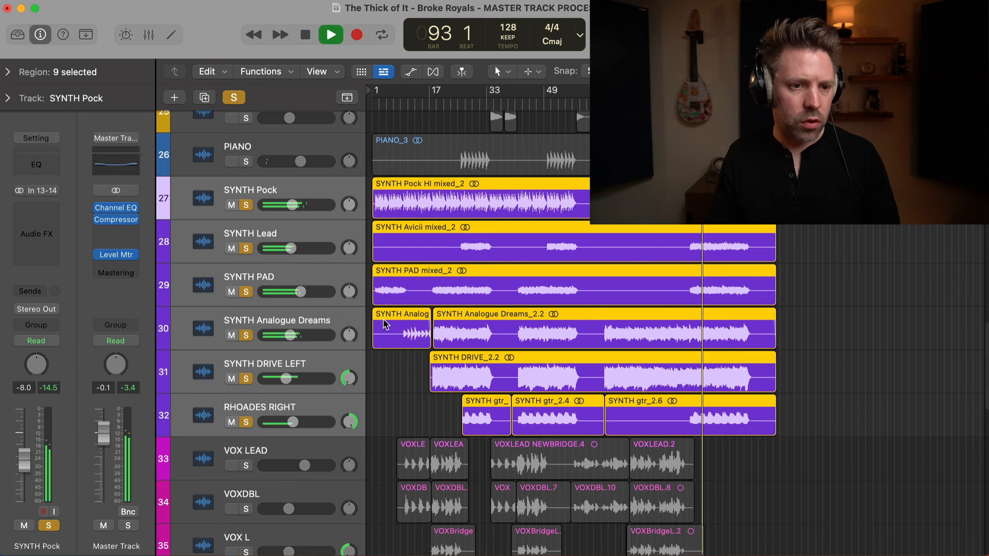
click(235, 98)
Step: Stop playback and turn cycle mode on, with the vocal tracks in view
scroll(382, 222, down, 5)
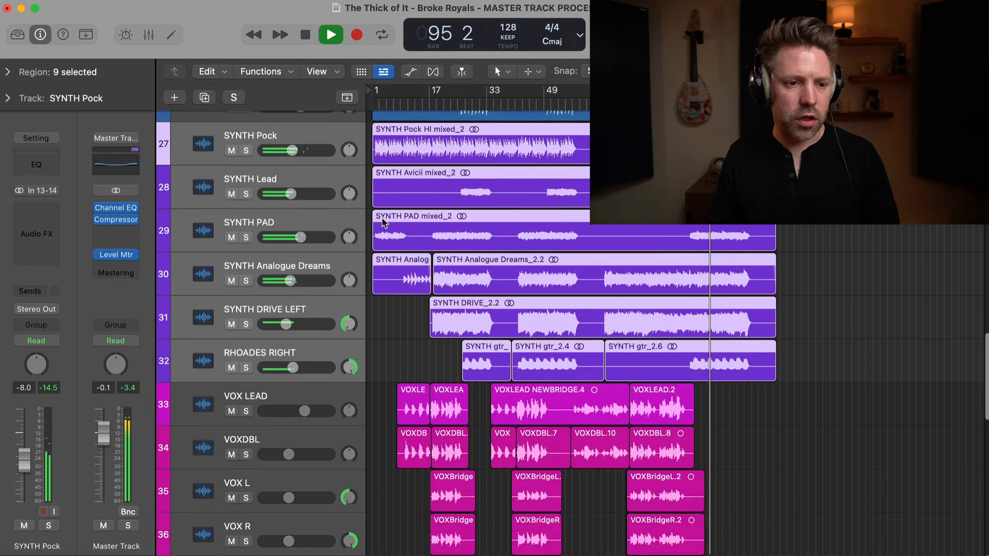
key(space)
scroll(382, 222, down, 8)
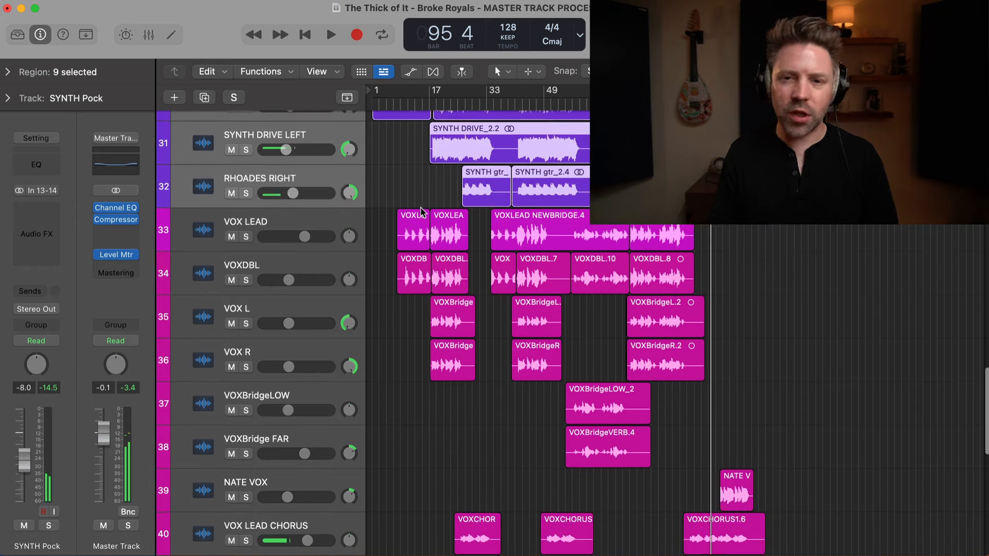
key(c)
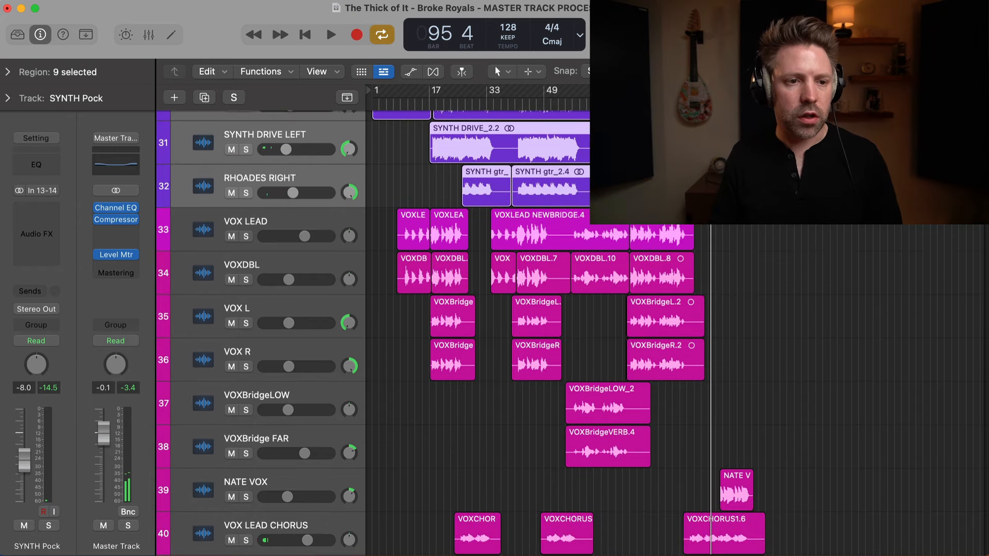
Step: Turn cycle mode off and play the mix from bar 34
key(space)
key(space)
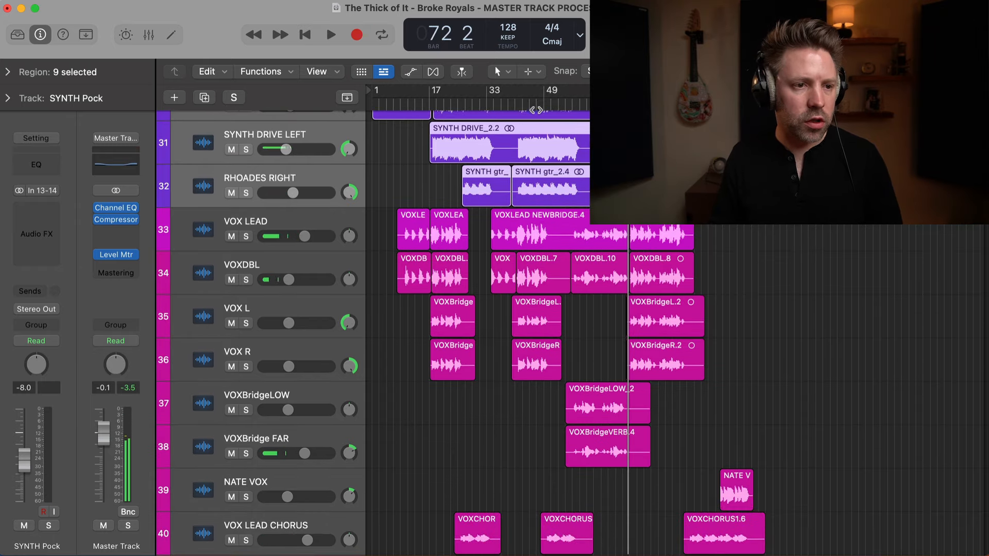
scroll(535, 109, up, 9)
click(490, 103)
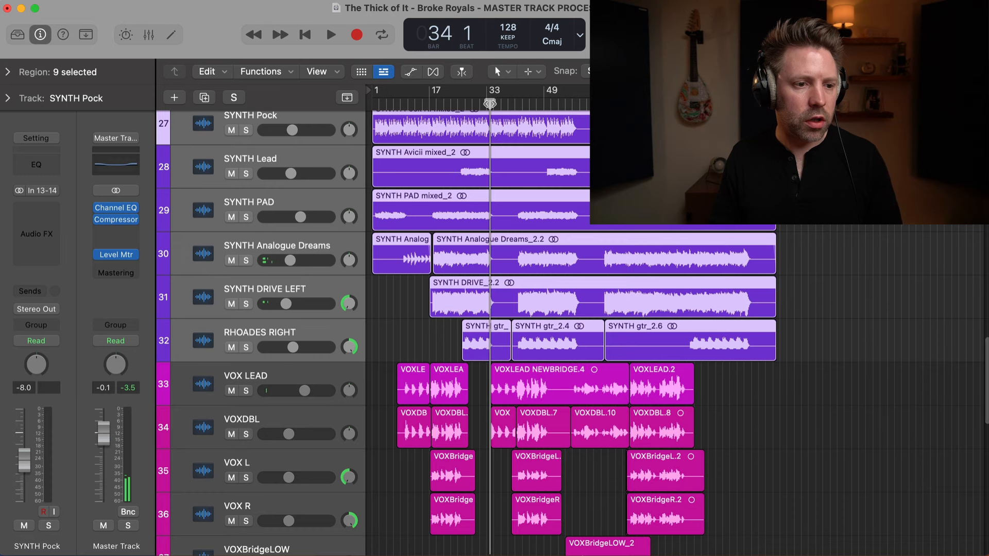
key(space)
Step: Insert a Channel EQ on the VOX LEAD track, move its window clear of the webcam area and stop playback
click(268, 378)
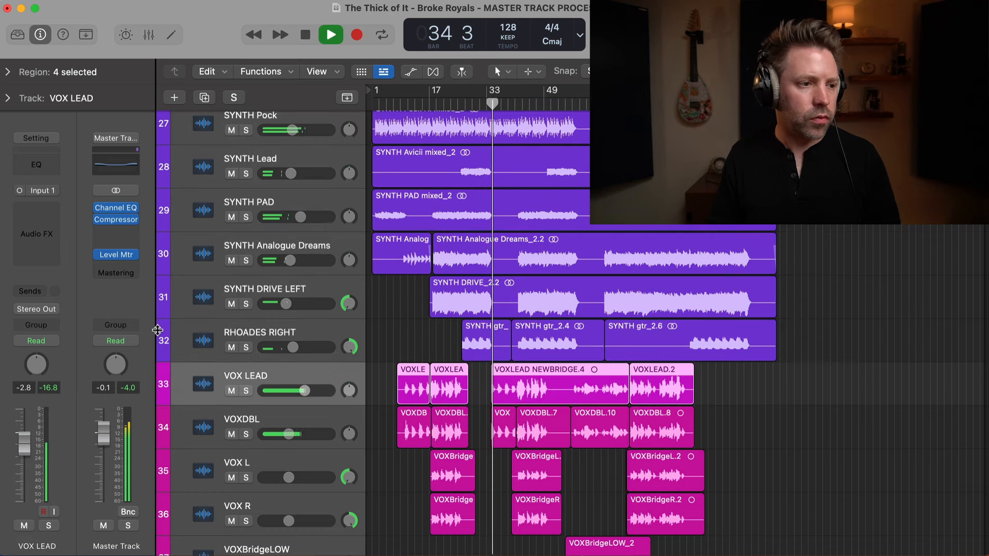
click(41, 169)
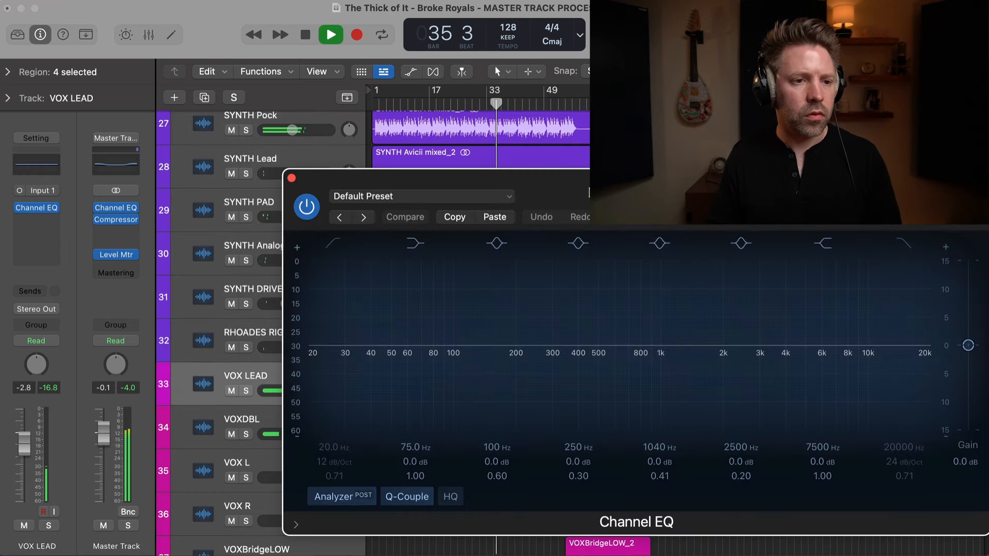
drag(589, 188, 404, 194)
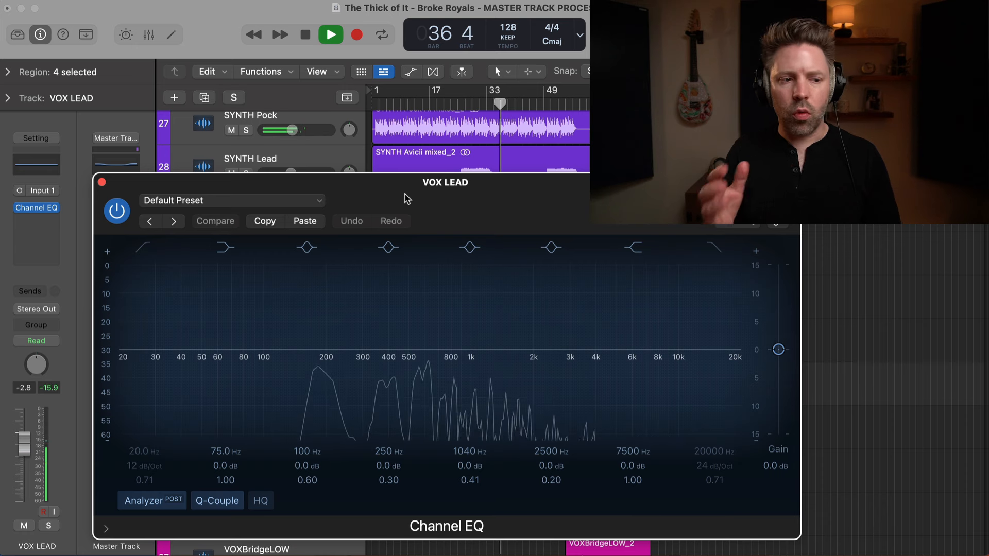
key(space)
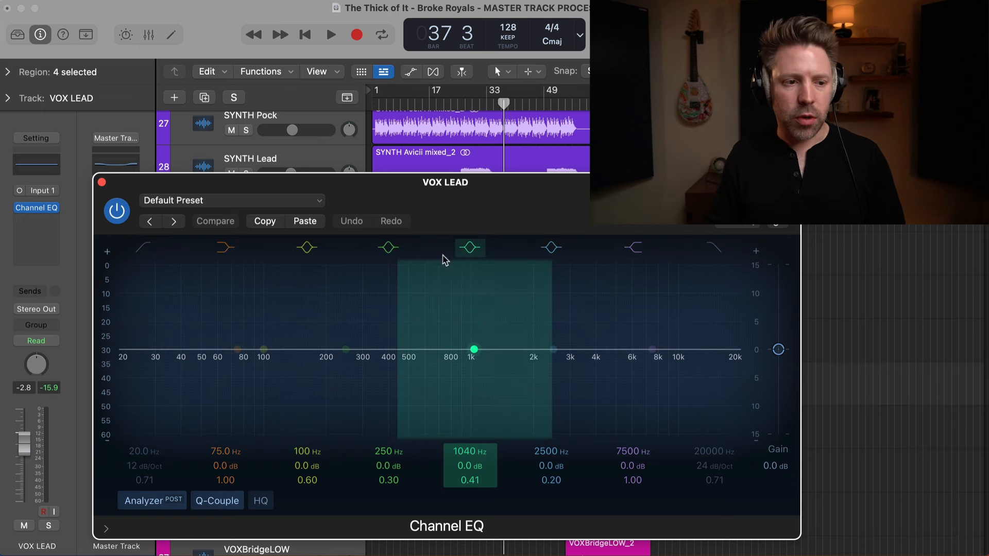
Step: Solo VOX LEAD during playback, enable the EQ's low cut at 136 Hz with 12 dB/Oct, and clear the solo
key(space)
key(s)
click(144, 248)
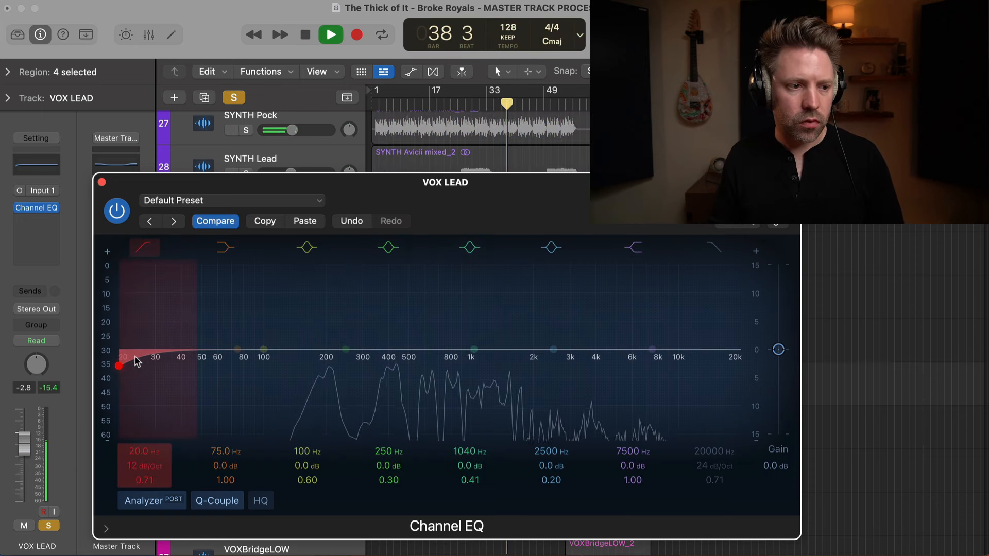
drag(136, 357, 293, 365)
key(s)
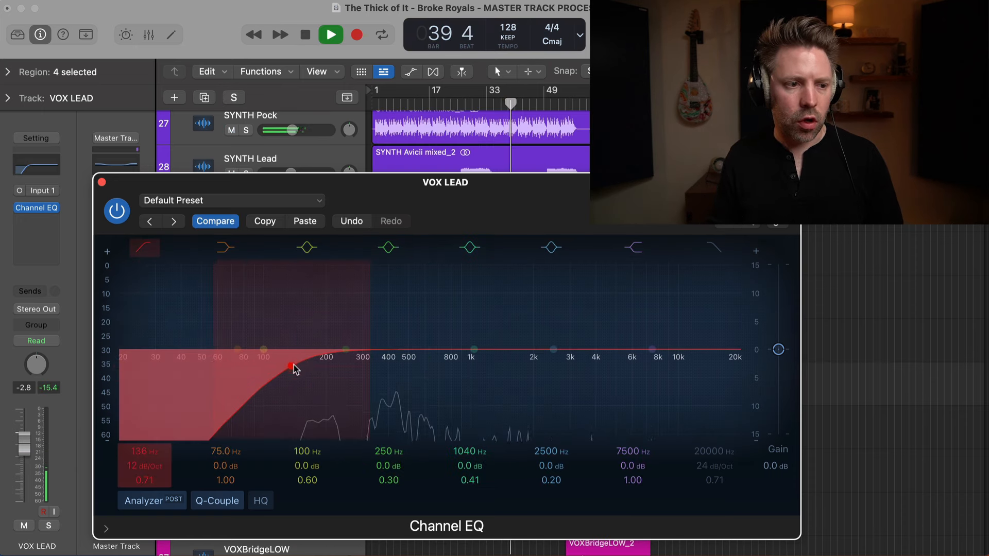
Step: Steepen the VOX LEAD low cut to 18 dB/Oct and settle it at 122 Hz with Q 0.75, listening soloed
drag(369, 320, 354, 321)
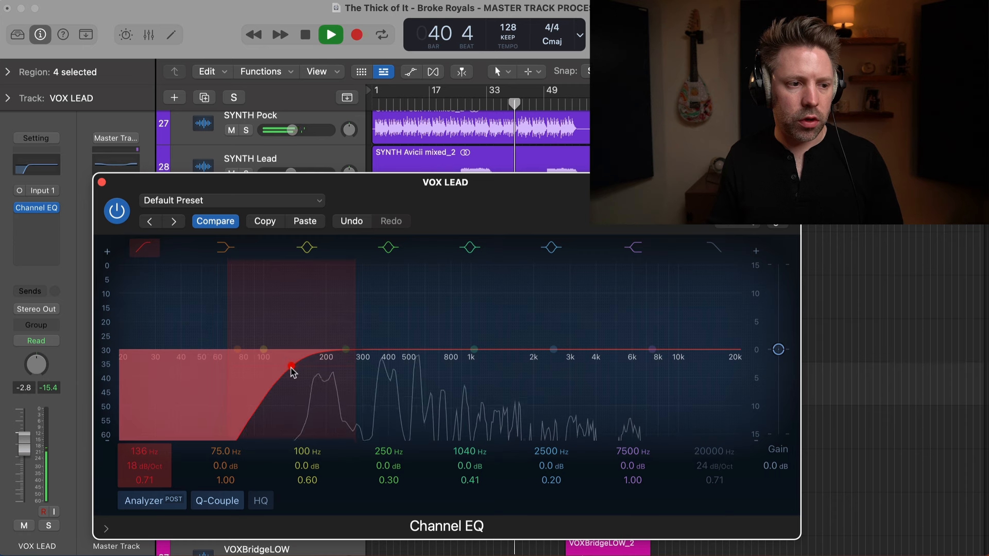
mouse_move(291, 368)
mouse_down()
mouse_move(278, 364)
mouse_move(404, 360)
mouse_move(270, 365)
mouse_up()
key(space)
key(s)
key(space)
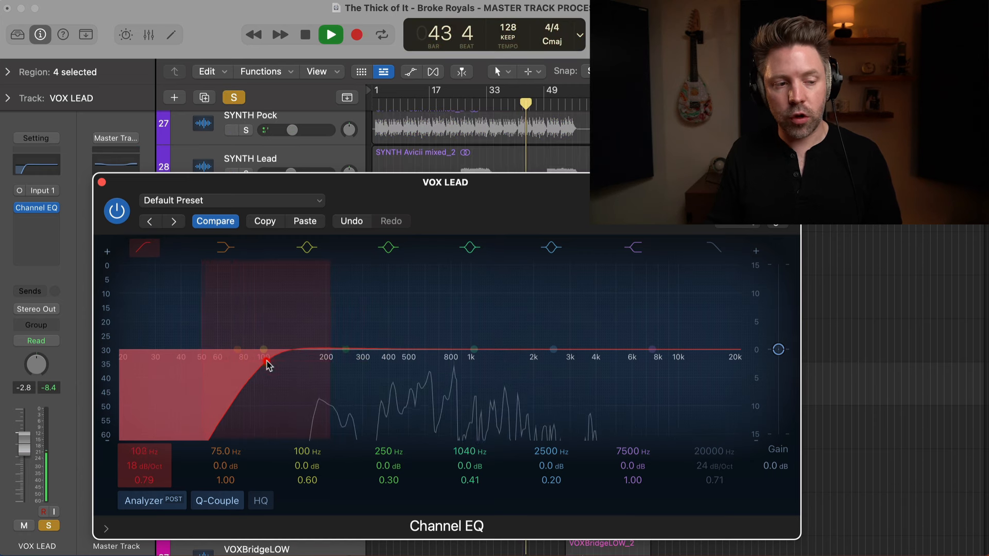
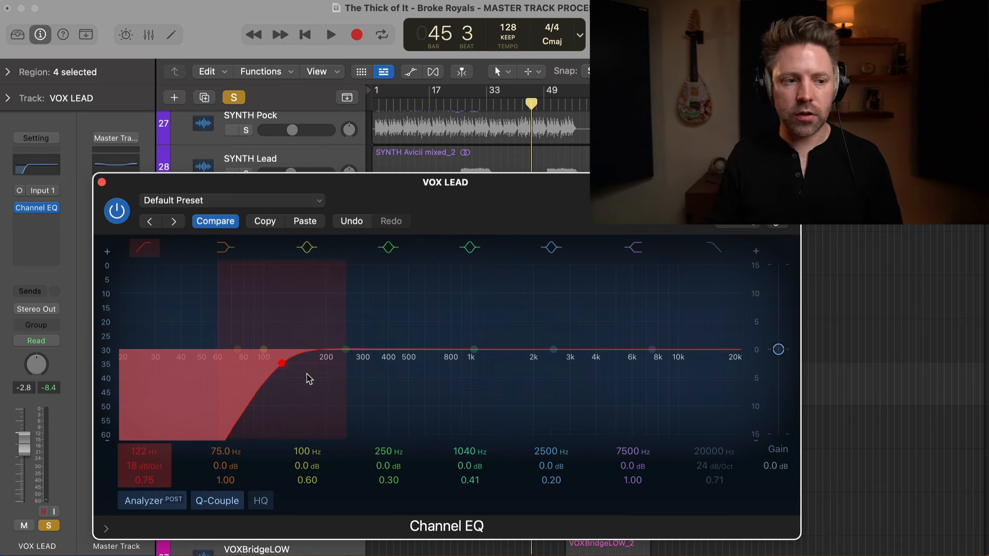
Step: Shape the VOX LEAD EQ's 1040 Hz band into a -2.9 dB cut at 545 Hz with Q 0.83, checking it soloed and in the mix
key(space)
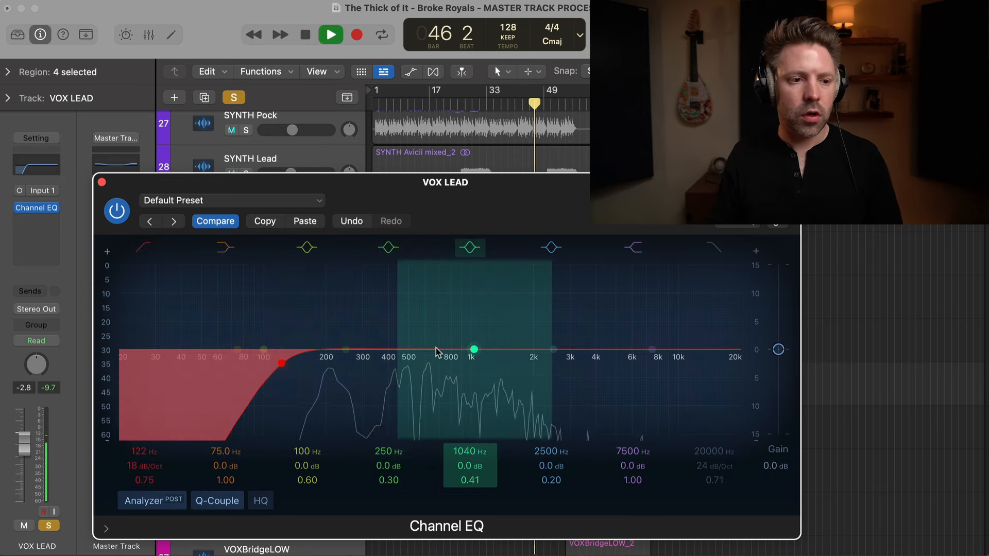
drag(471, 350, 411, 395)
key(space)
key(space)
key(space)
drag(475, 306, 463, 298)
mouse_move(405, 376)
mouse_down()
mouse_move(420, 270)
mouse_move(409, 267)
mouse_move(412, 376)
mouse_up()
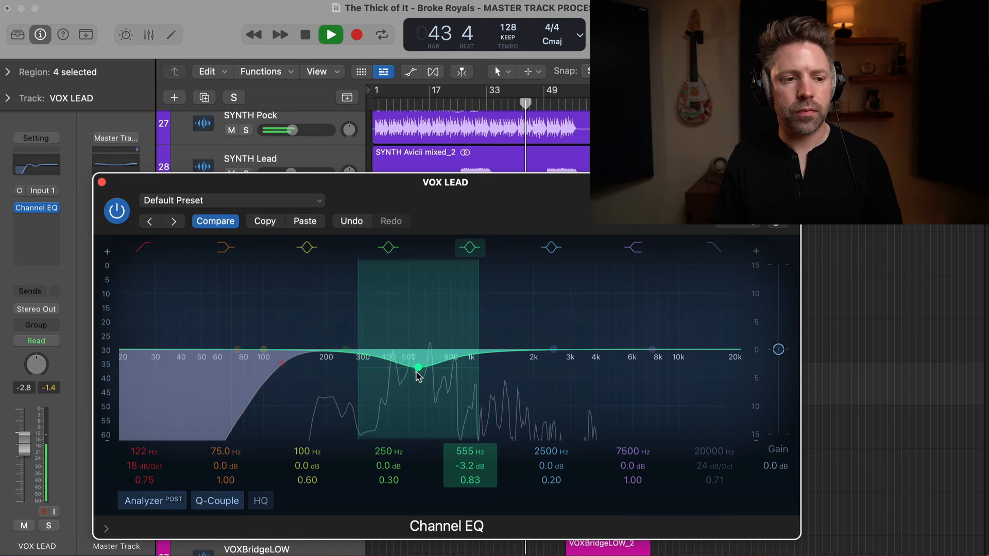
key(s)
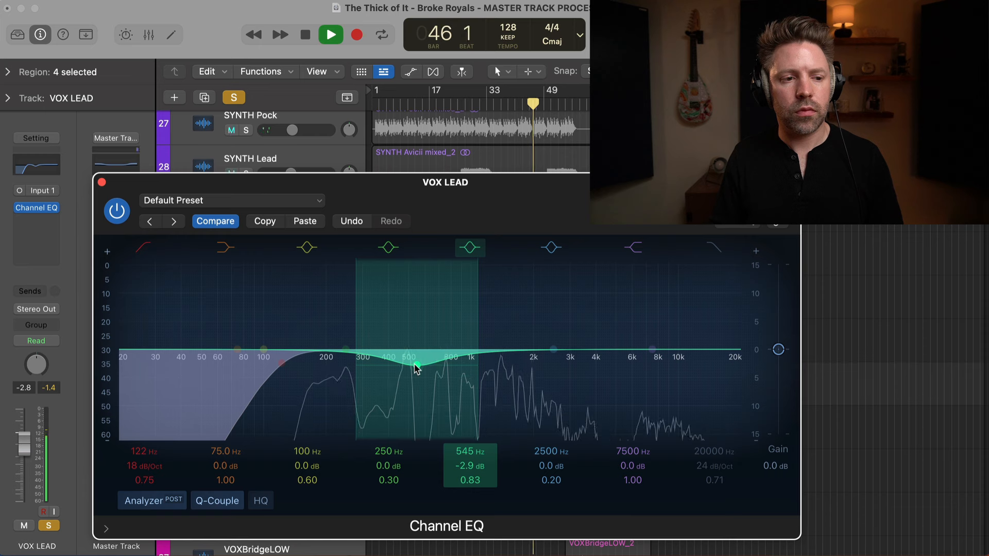
key(s)
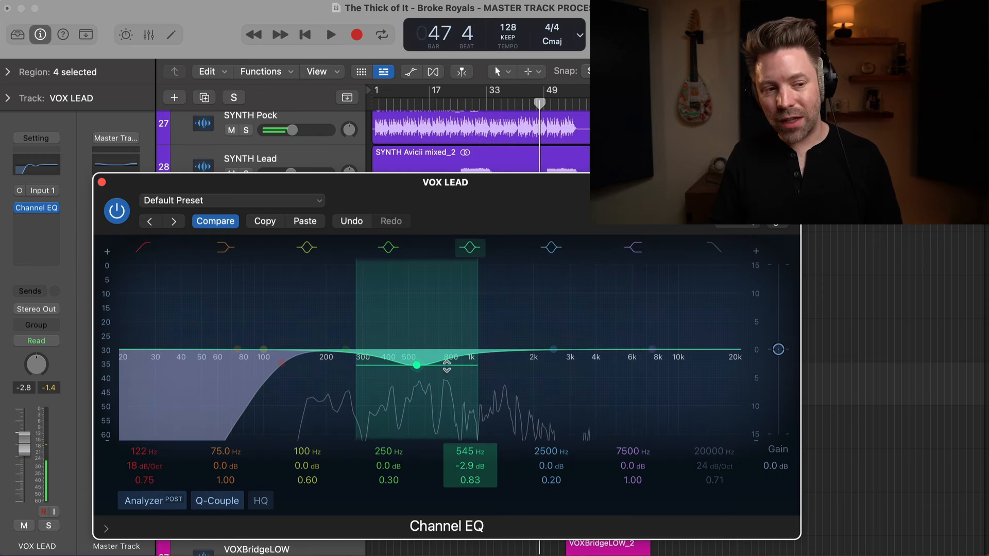
Step: Boost the VOX LEAD EQ's high shelf by 4.2 dB at 7700 Hz while playing from bar 72, then stop with cycle mode off
key(space)
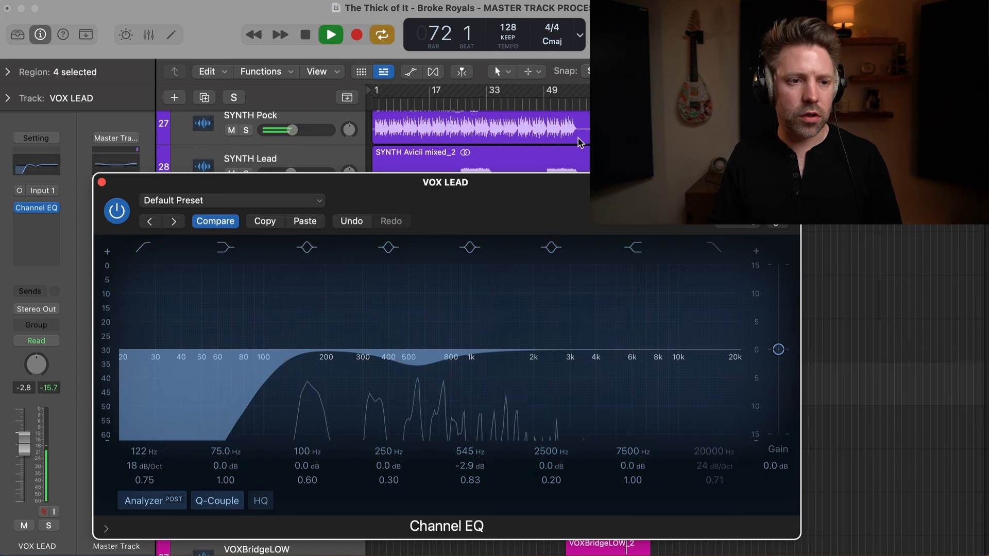
scroll(515, 144, down, 3)
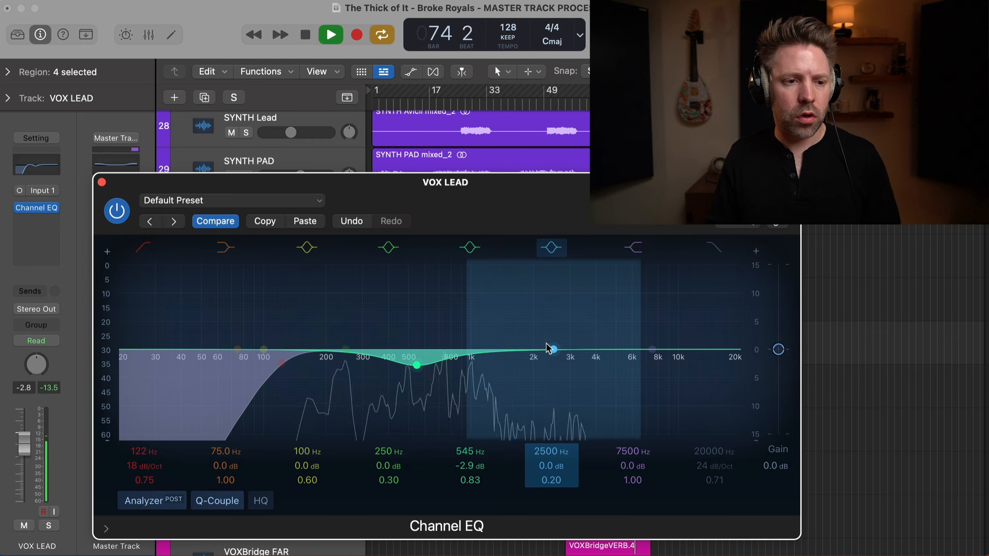
drag(653, 349, 649, 312)
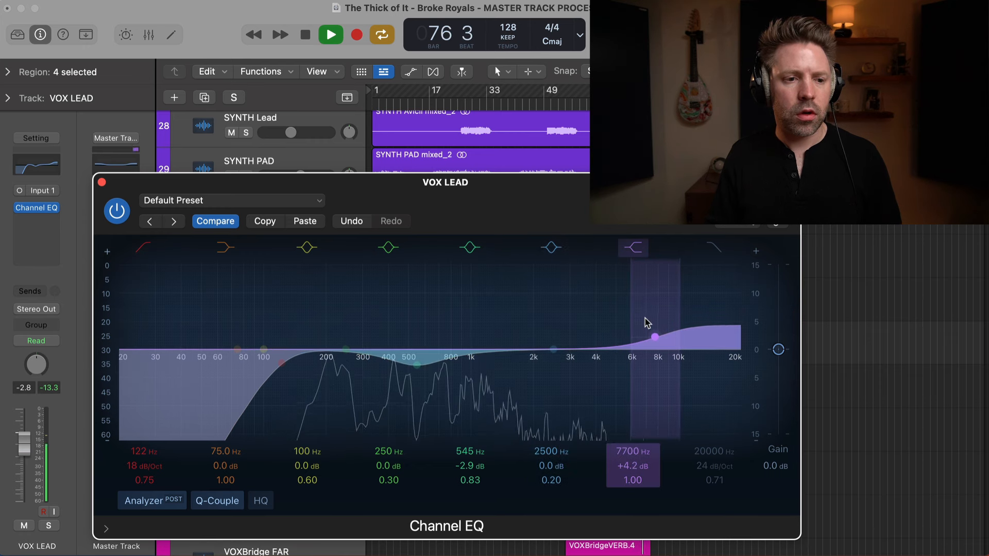
key(space)
key(c)
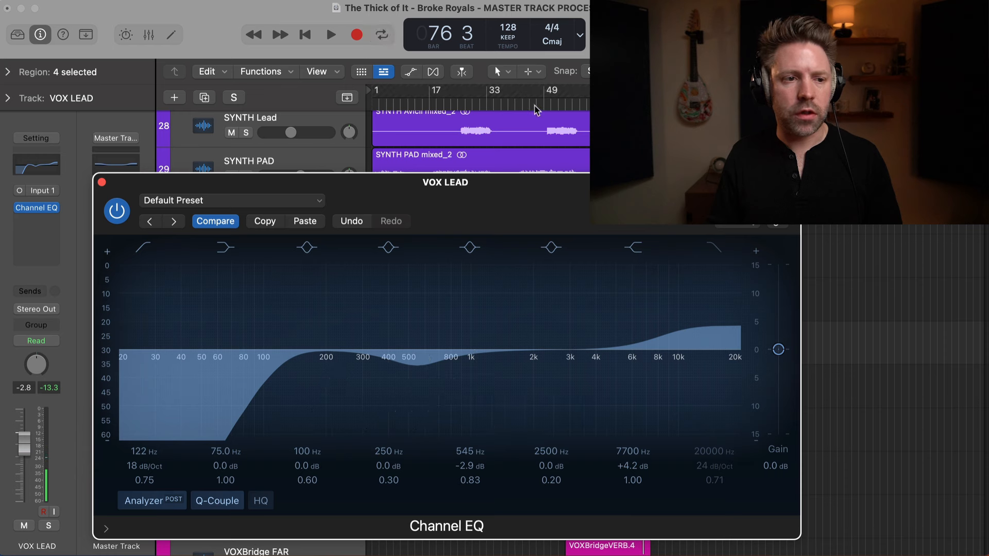
Step: Play the earlier vocal section, set the VOX LEAD high shelf to 8100 Hz at +4.9 dB and the 545 Hz cut to -3.1 dB
click(534, 106)
key(space)
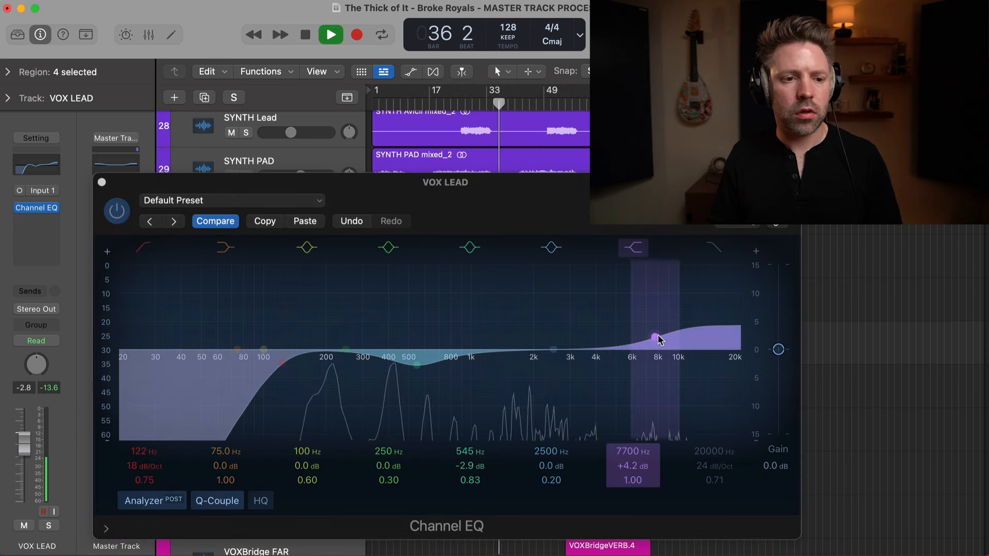
drag(660, 339, 664, 334)
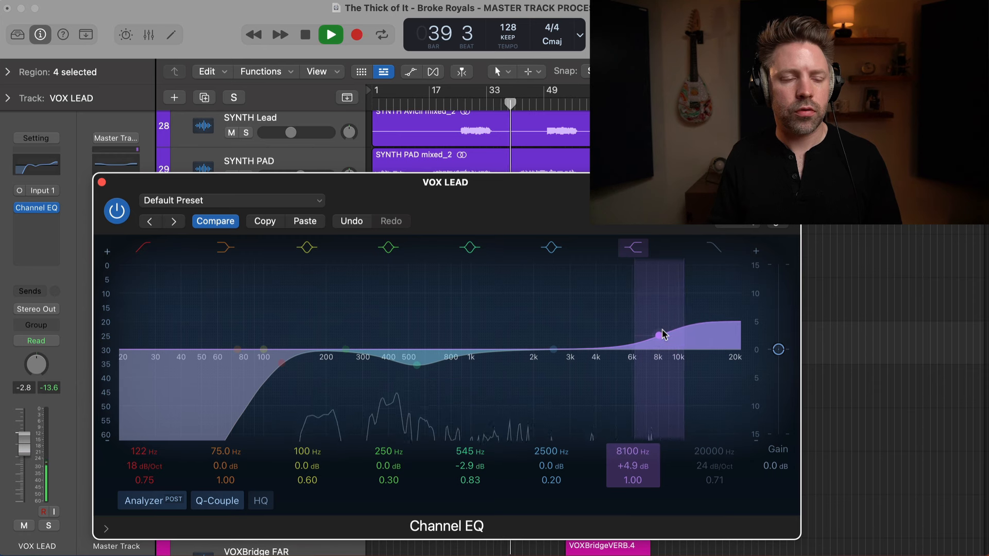
drag(419, 364, 418, 367)
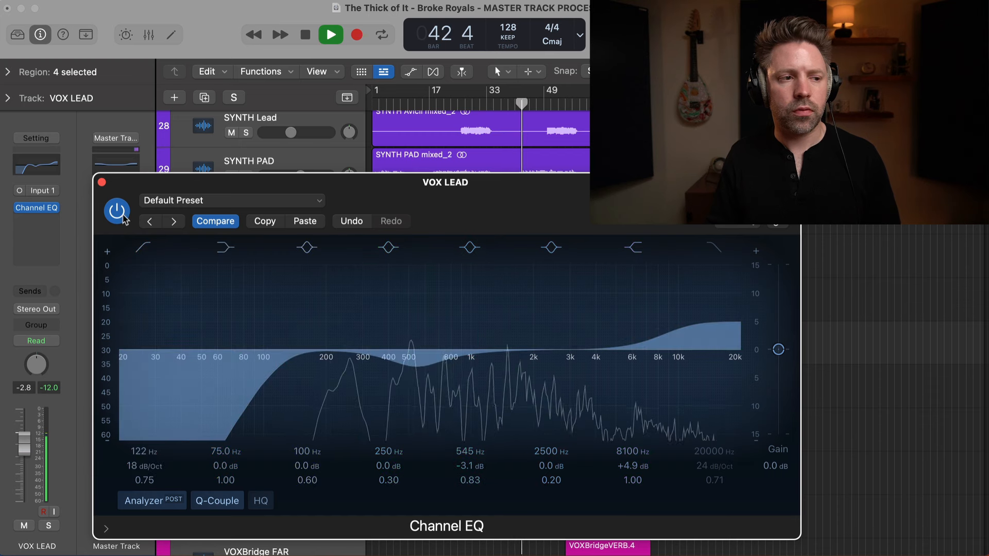
Step: Compare the VOX LEAD EQ against bypass in the mix and soloed, leave it active and close the equalizer
click(118, 212)
click(118, 213)
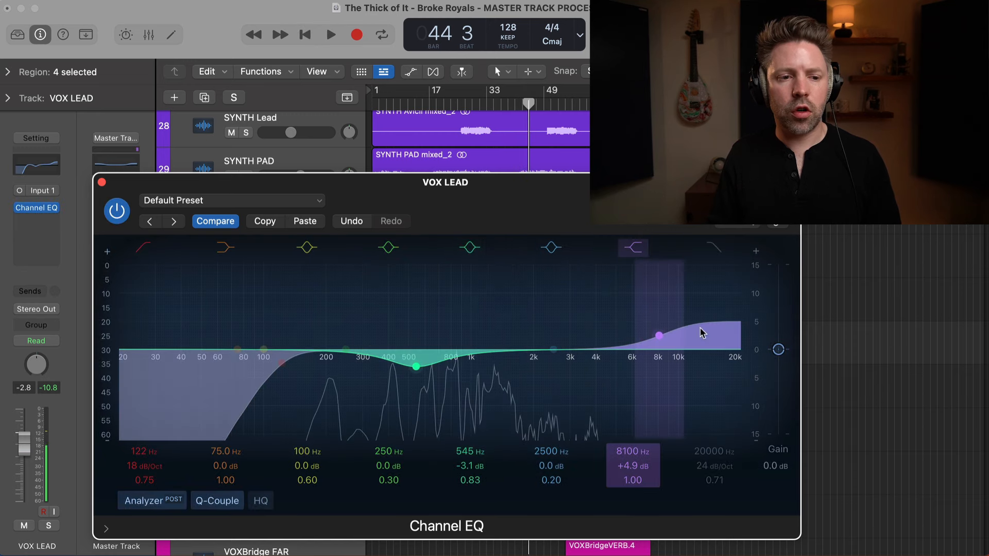
key(s)
key(space)
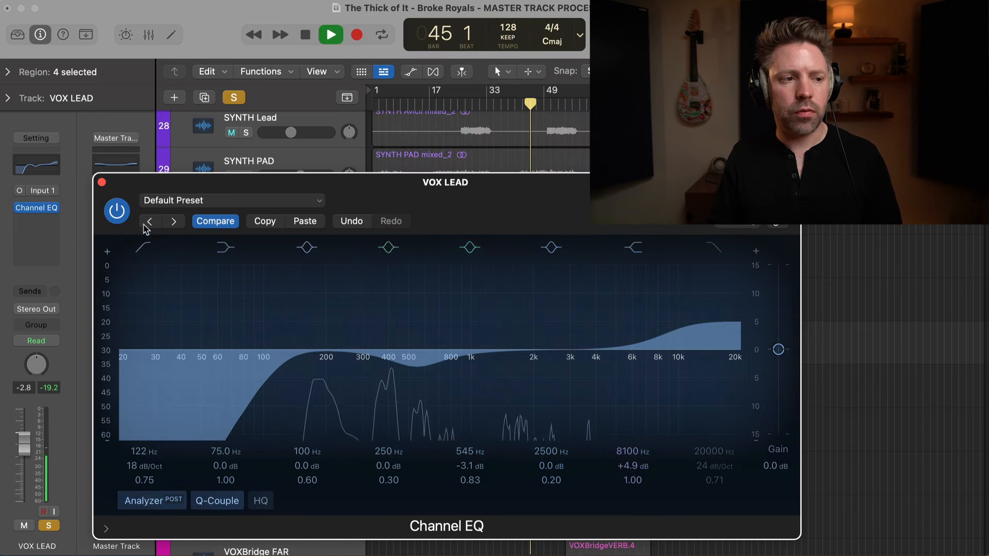
click(117, 212)
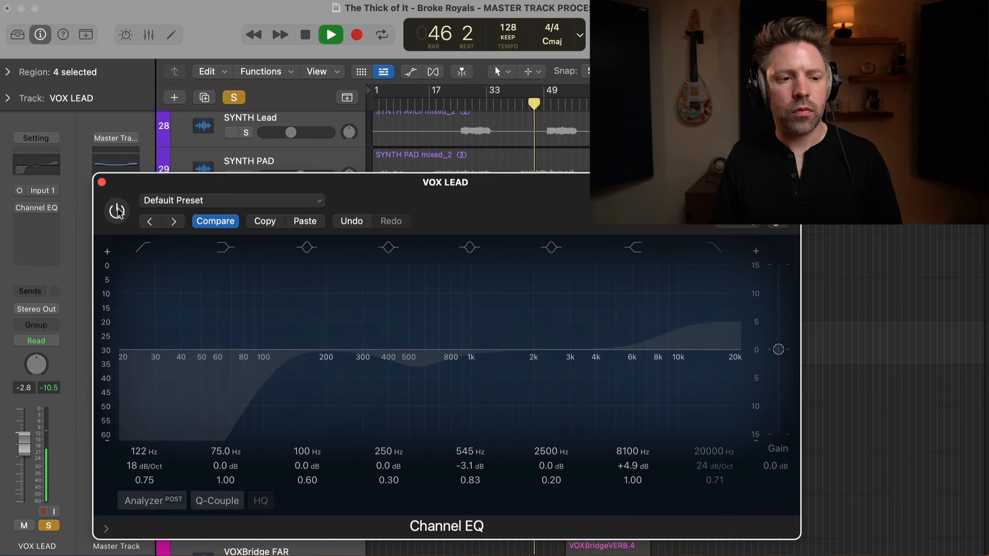
click(118, 212)
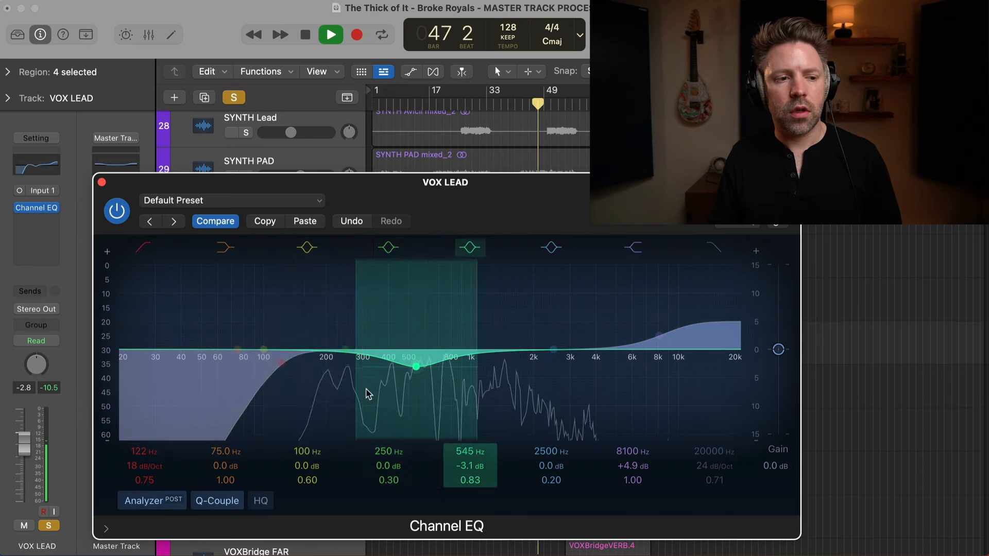
key(space)
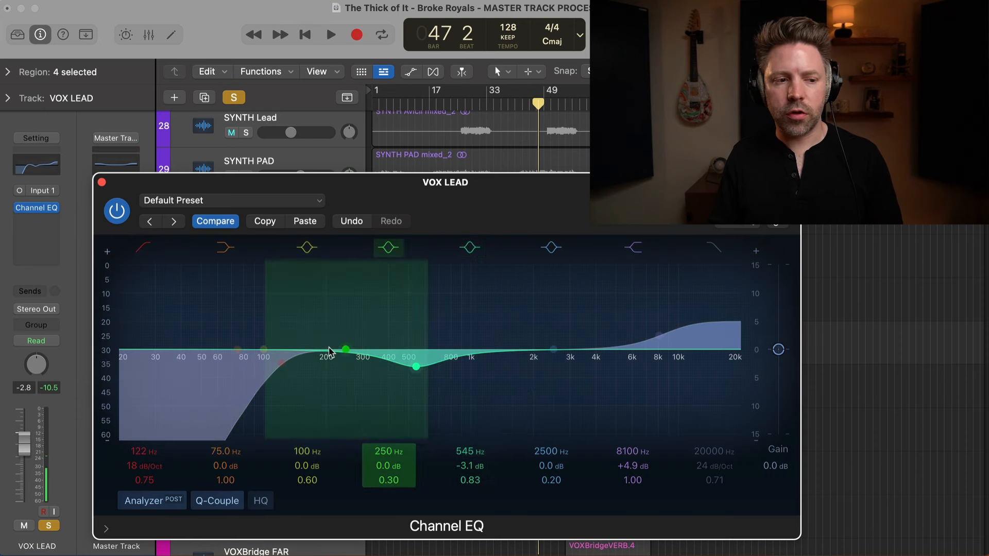
key(space)
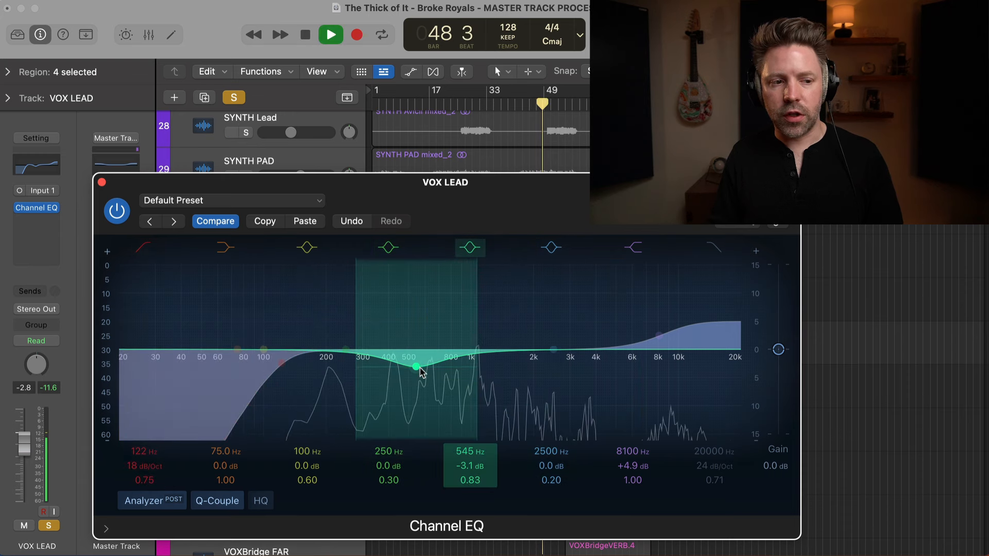
key(space)
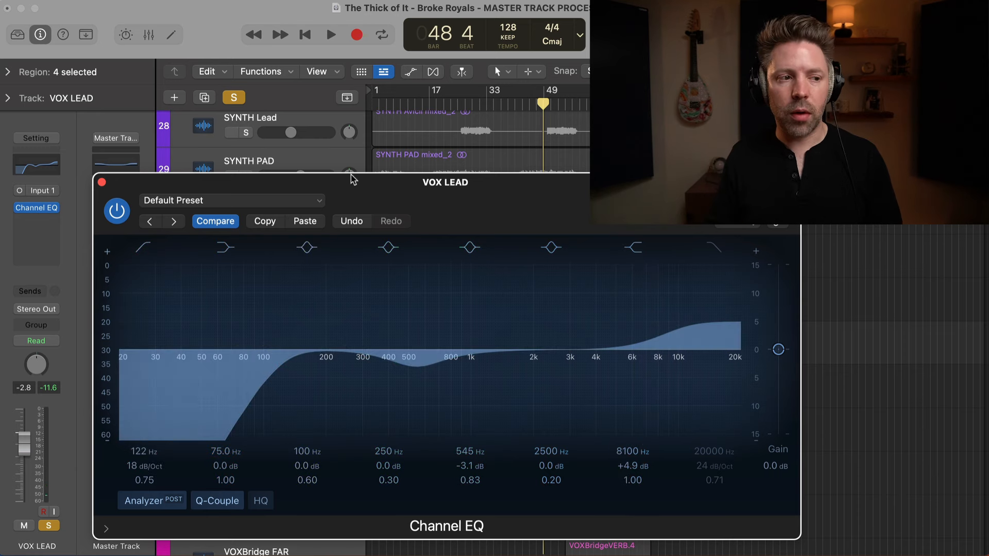
click(101, 181)
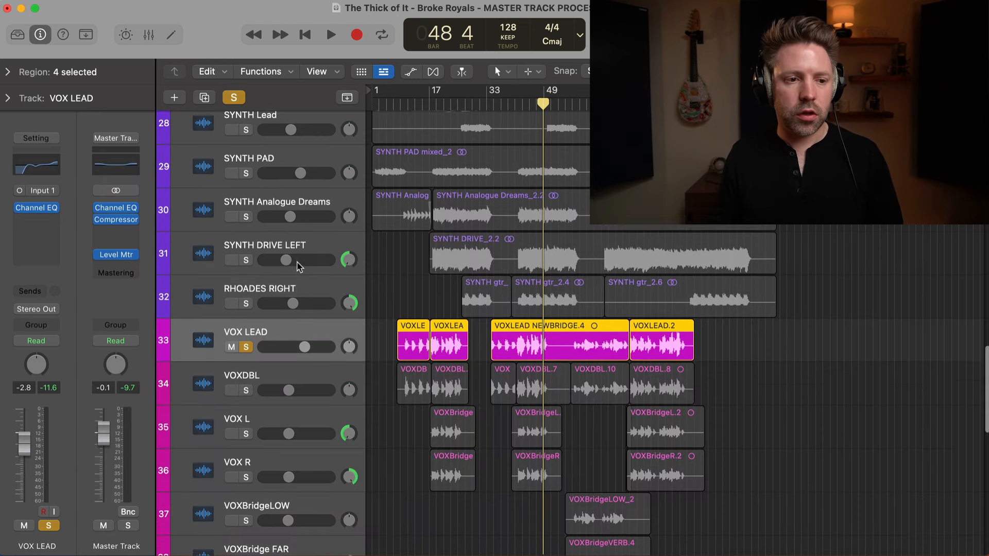
Step: Solo VOXDBL together with VOX LEAD and play them from around bar 35
scroll(273, 271, down, 1)
click(246, 369)
key(space)
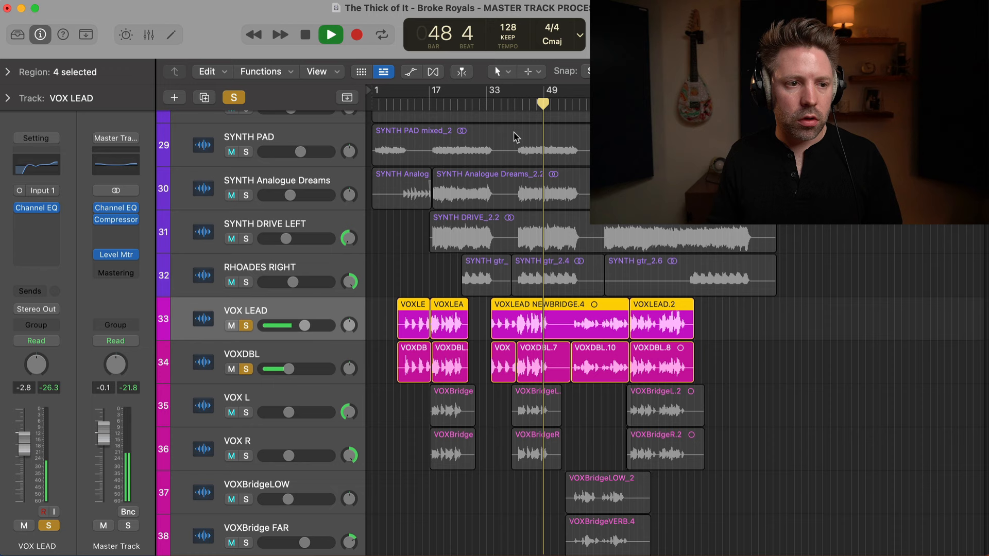
click(496, 109)
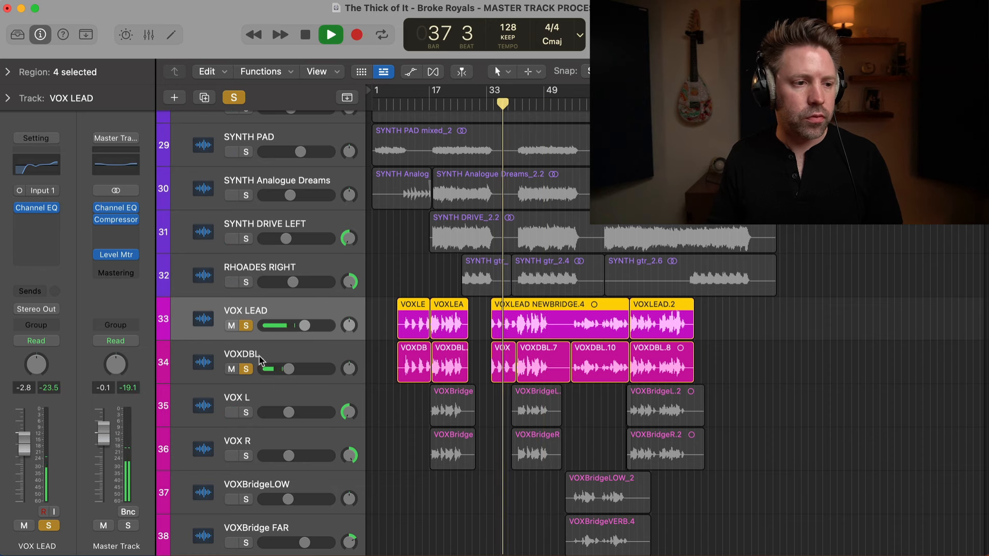
Step: Insert a Channel EQ on the VOXDBL track and bring its full window into view
key(Down)
click(44, 170)
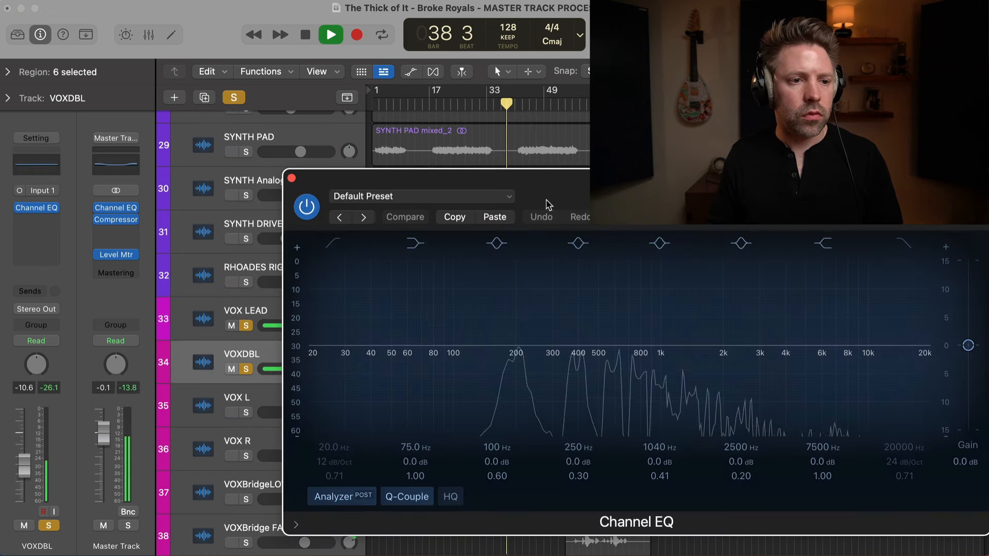
drag(547, 201, 411, 201)
Step: Enable the VOXDBL low cut at 166 Hz with Q 0.79 and reshape the 1040 Hz band into a -6.1 dB cut at 520 Hz
click(186, 245)
drag(212, 311, 379, 312)
drag(346, 376, 426, 346)
click(525, 345)
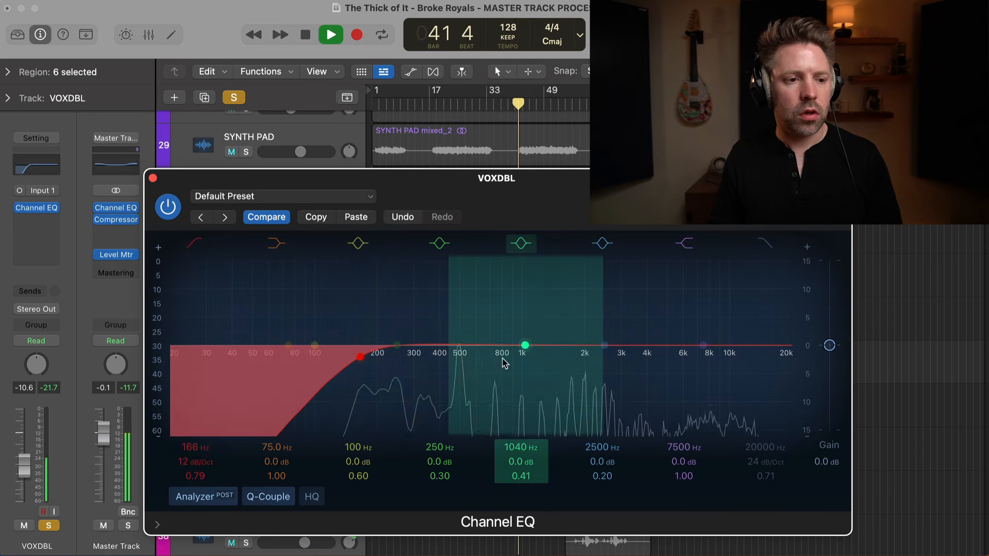
drag(525, 345, 468, 385)
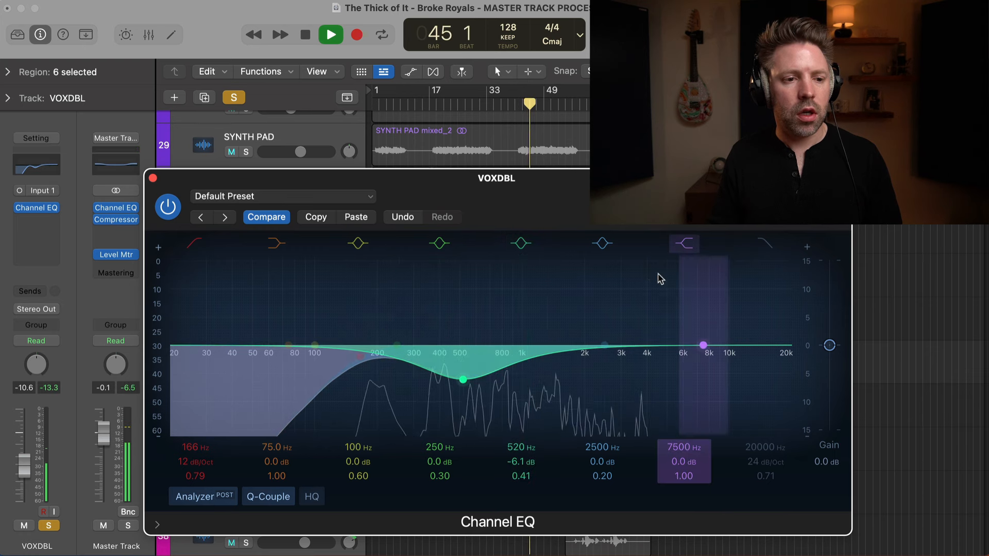
Step: Play the VOXDBL track with its equalizer bypassed and re-enabled to compare the sound, leaving the equalizer active
key(space)
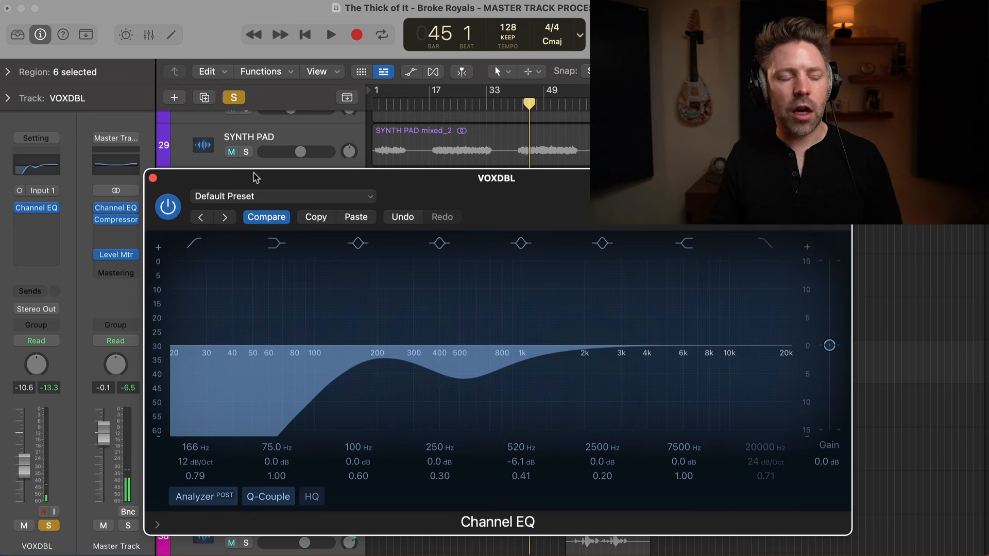
drag(444, 202, 469, 265)
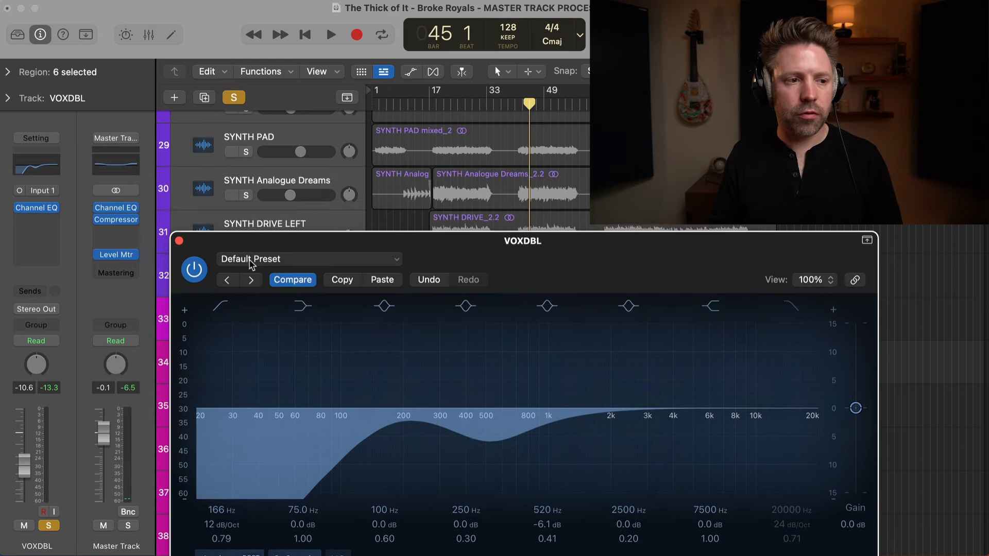
drag(201, 245, 255, 182)
drag(783, 319, 781, 268)
alt+click(773, 313)
key(space)
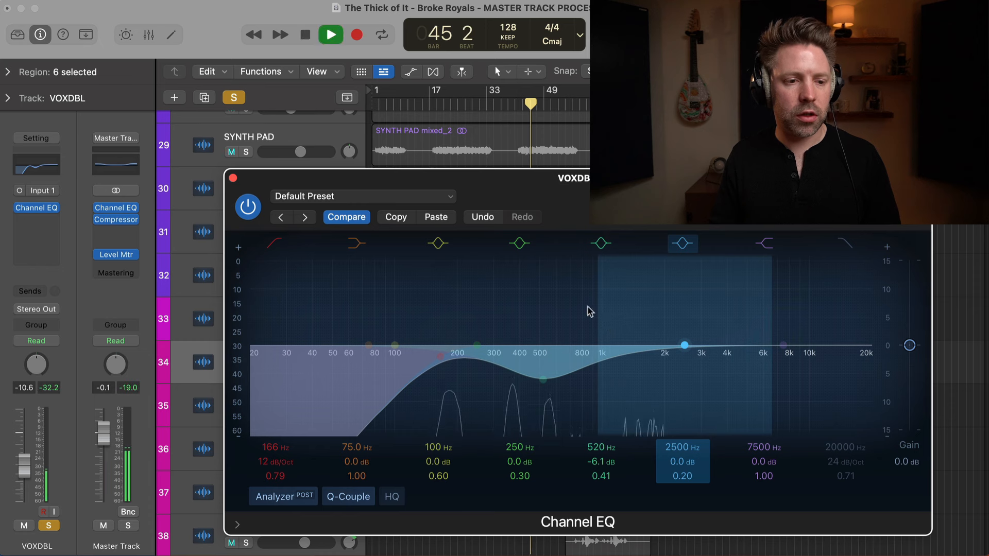
click(248, 207)
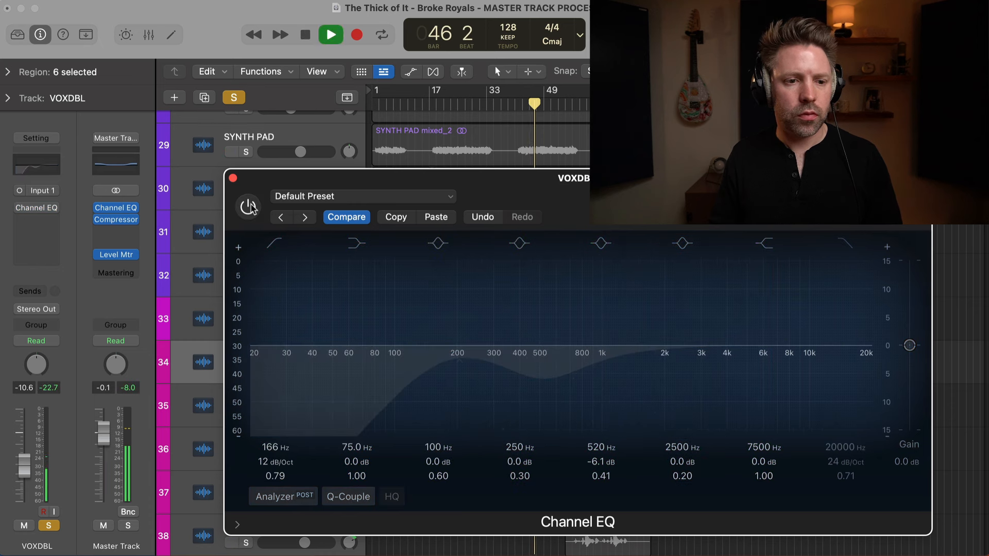
click(250, 206)
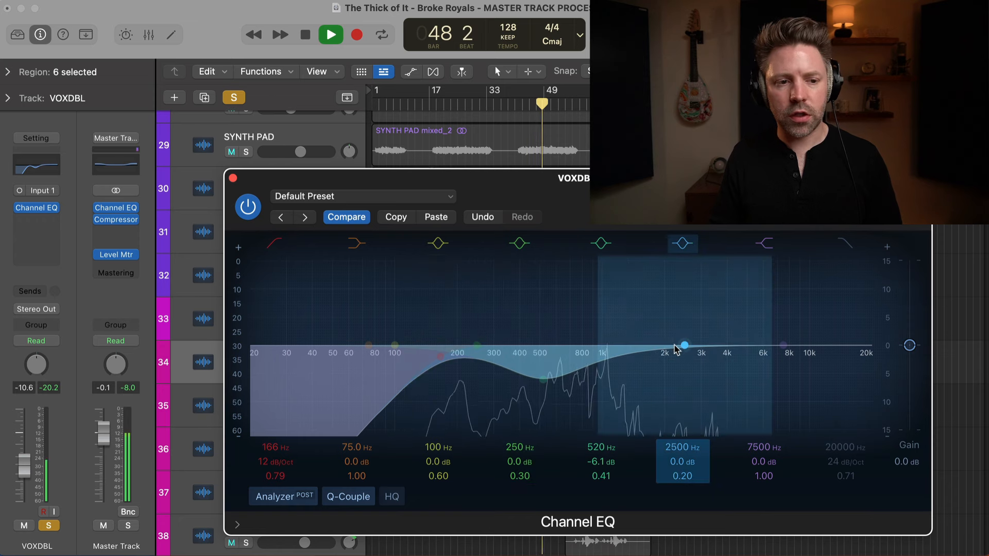
Step: Set the Q of VOXDBL's 2500 Hz band to 0.60 with 0.0 dB gain and close the equalizer
drag(683, 345, 689, 326)
alt+click(688, 327)
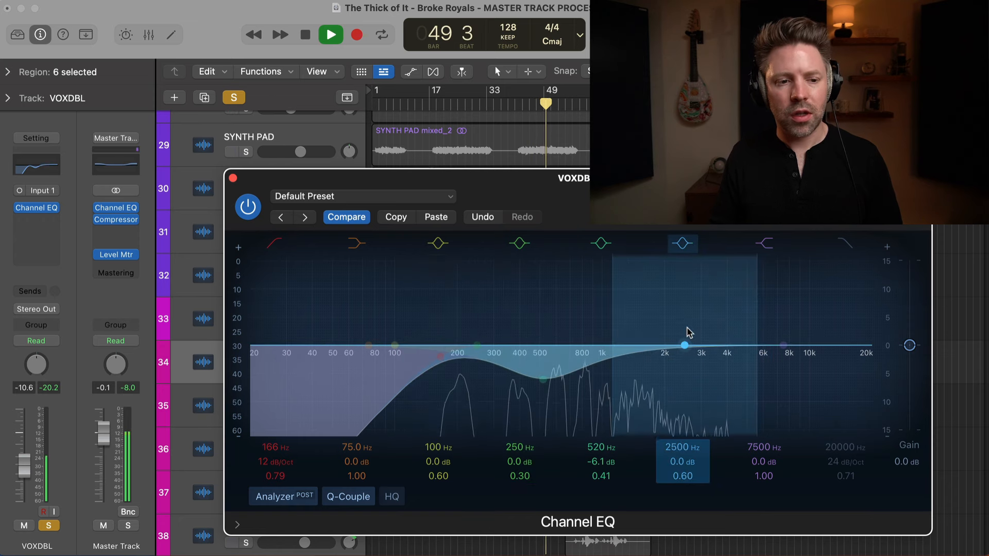
key(space)
click(233, 178)
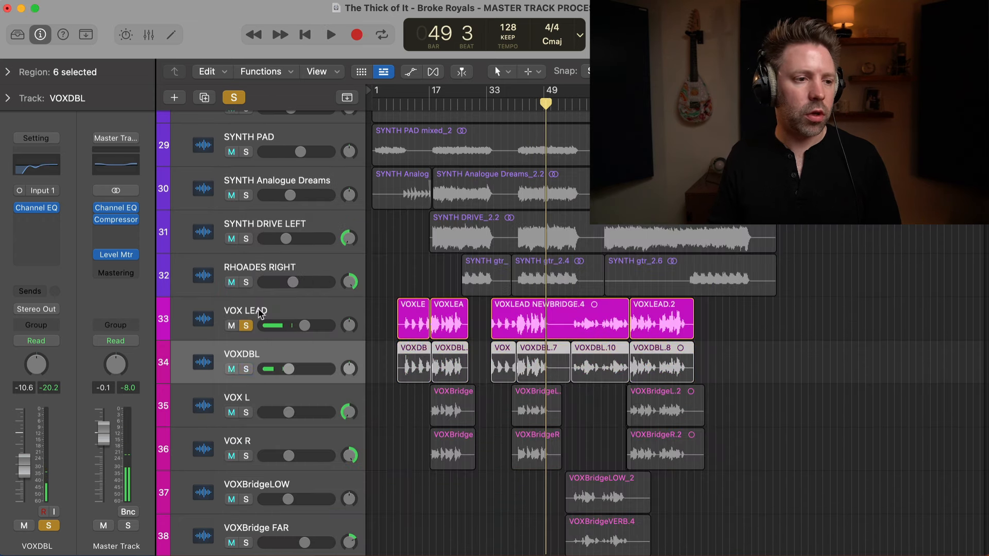
Step: Open the VOX LEAD Channel EQ during playback and boost its upper-mid band by 5.0 dB at 2400 Hz with Q 0.64
key(Up)
click(37, 209)
key(space)
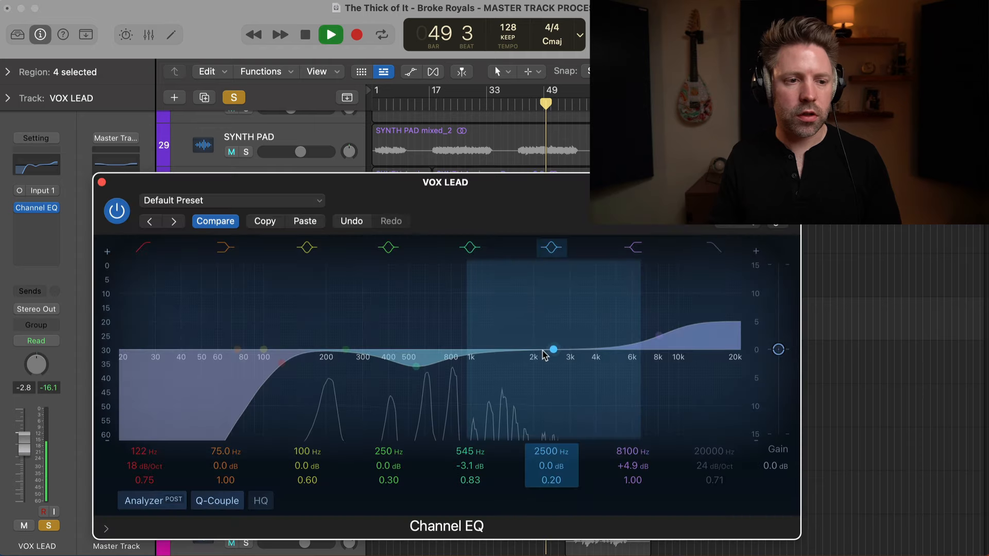
drag(547, 349, 546, 319)
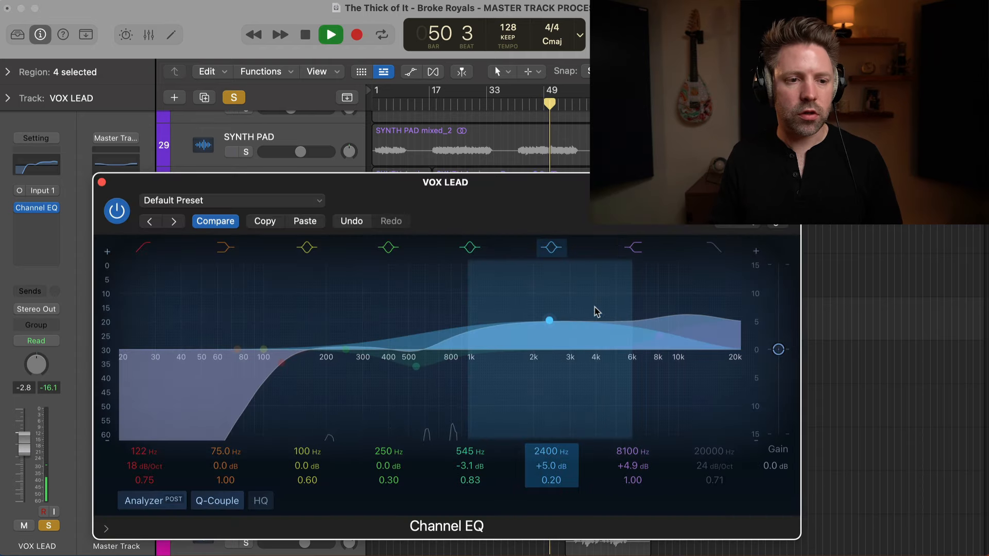
drag(628, 291, 616, 289)
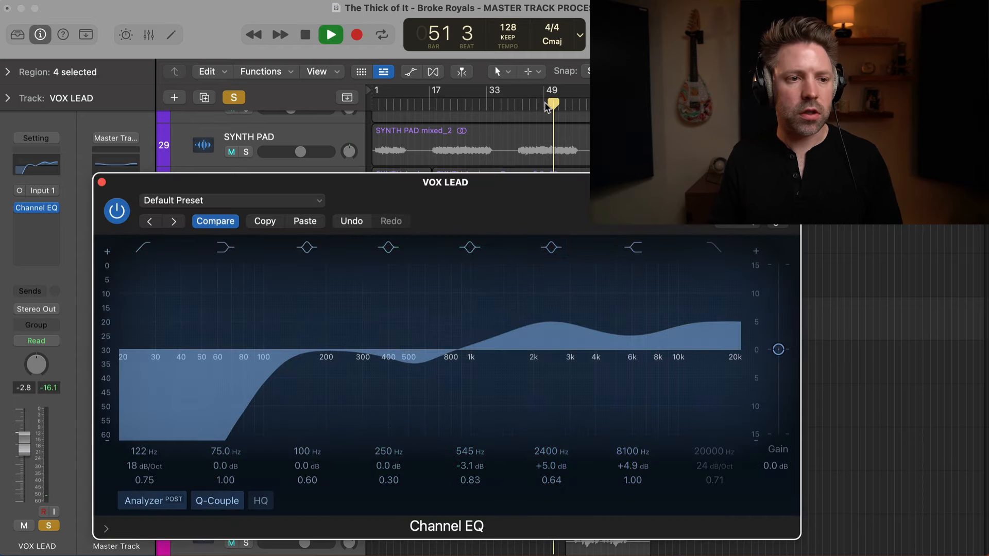
Step: Play the looped section around bar 72 in the full mix and ease the VOX LEAD upper-mid boost to about +3.5 dB at 2540 Hz
click(524, 107)
key(space)
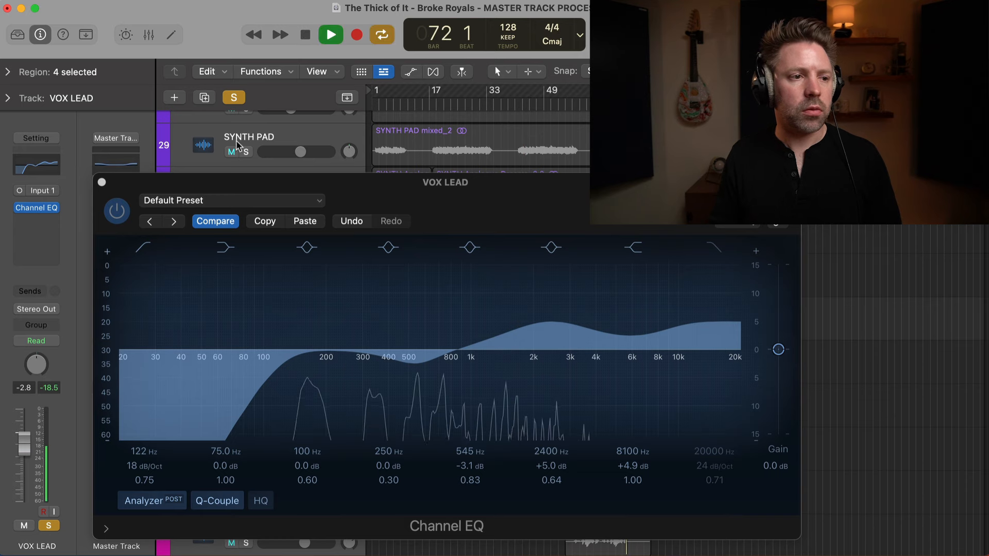
click(234, 98)
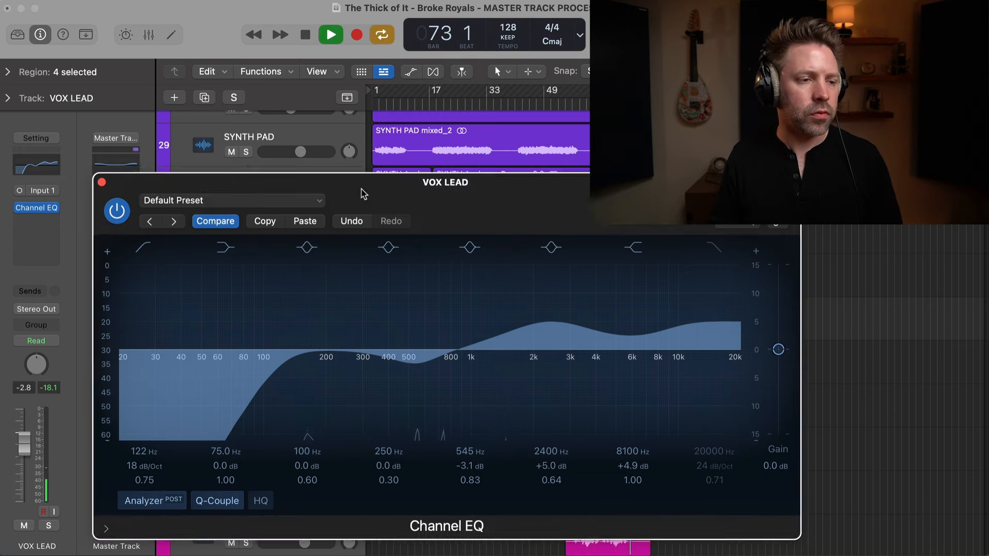
drag(347, 186, 315, 174)
drag(471, 251, 525, 322)
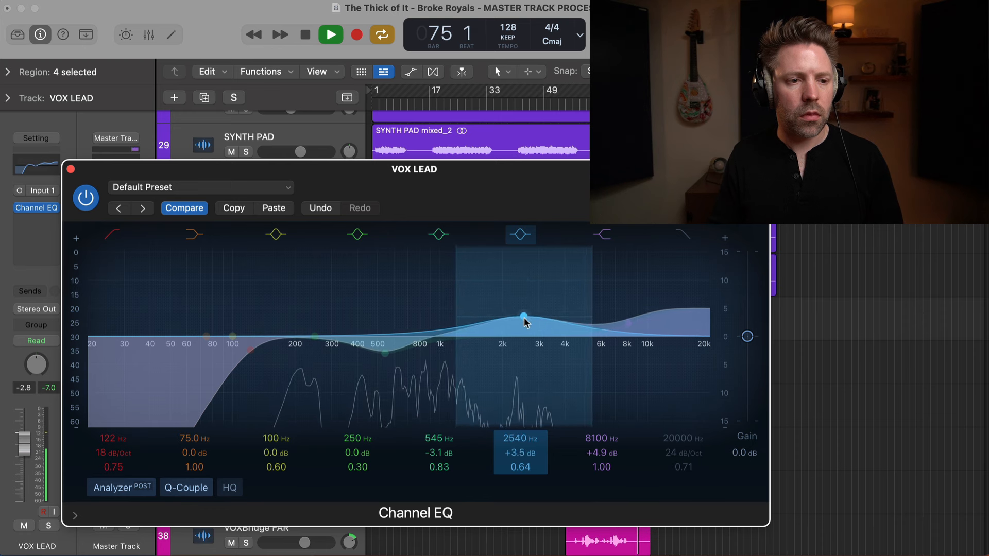
Step: Solo VOX LEAD, compare its upper-mid band against bypass, and set the boost to +3.7 dB at 2560 Hz
key(s)
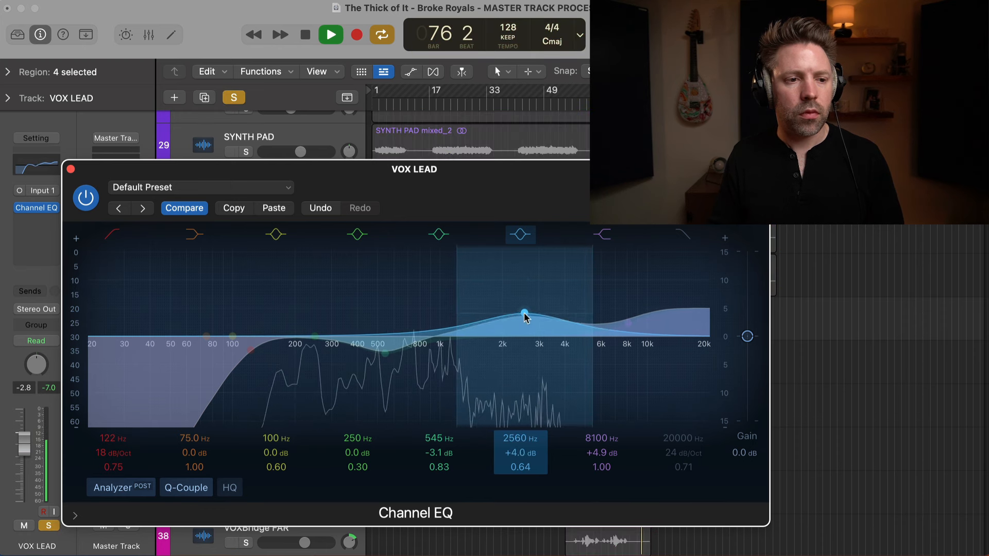
click(521, 234)
click(522, 234)
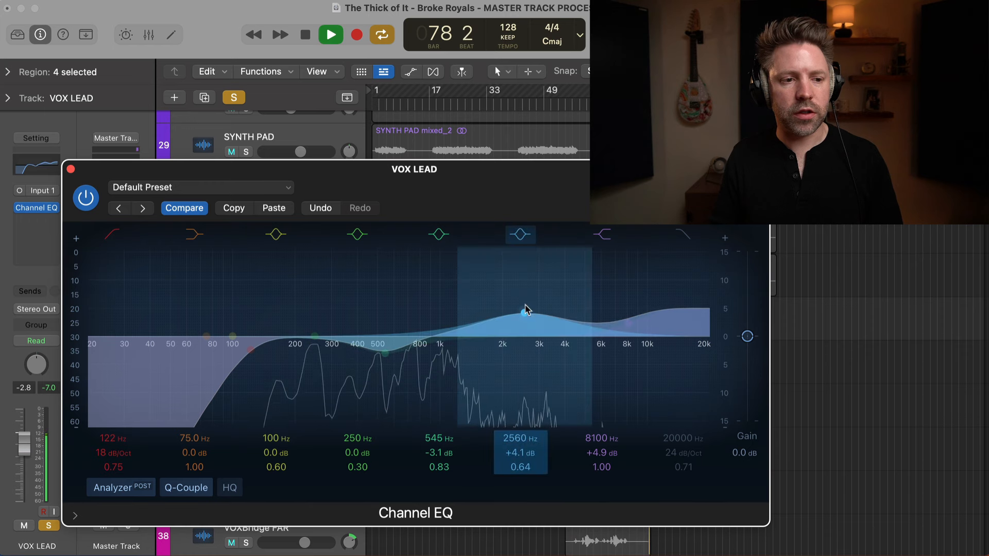
key(space)
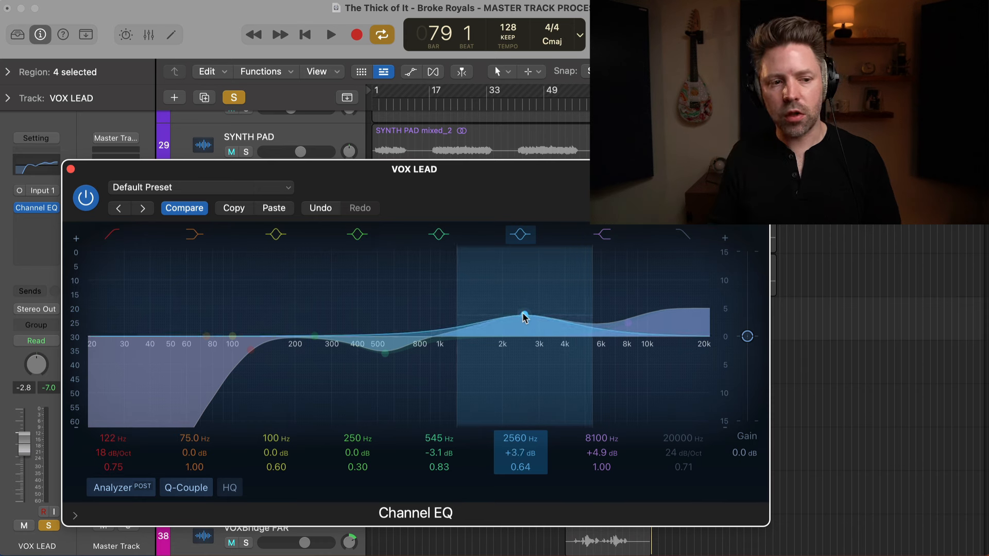
Step: Play the full mix, reduce VOX LEAD's 2560 Hz boost to +2.7 dB, and close the equalizer
key(space)
key(s)
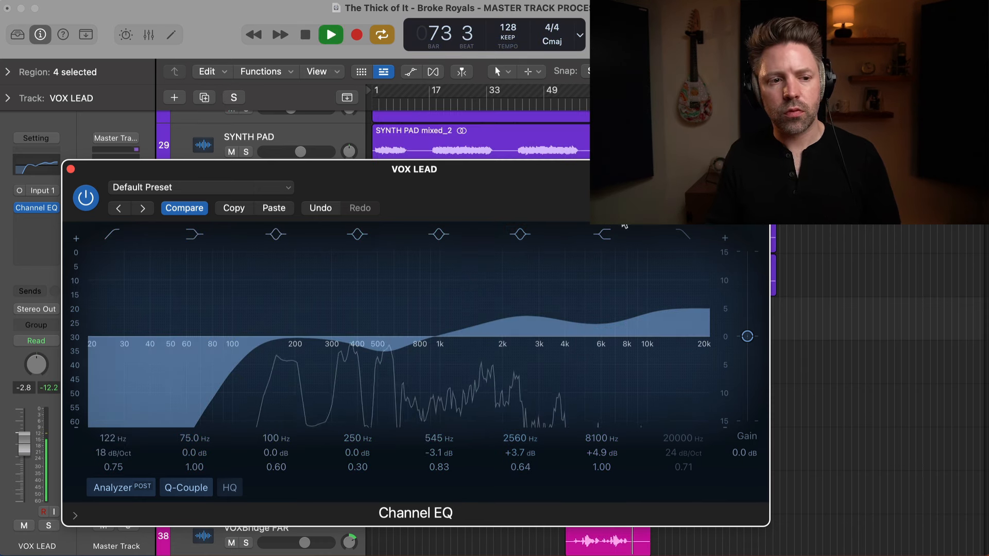
drag(532, 314, 531, 320)
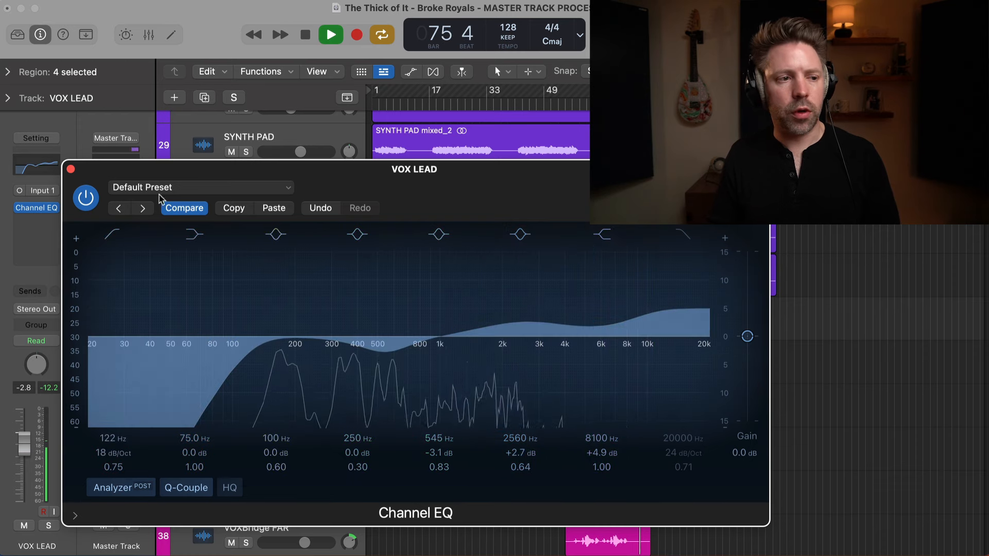
click(71, 170)
Step: Stop playback and copy the Channel EQ from VOXDBL to the VOX L channel in the mixer
scroll(515, 288, down, 4)
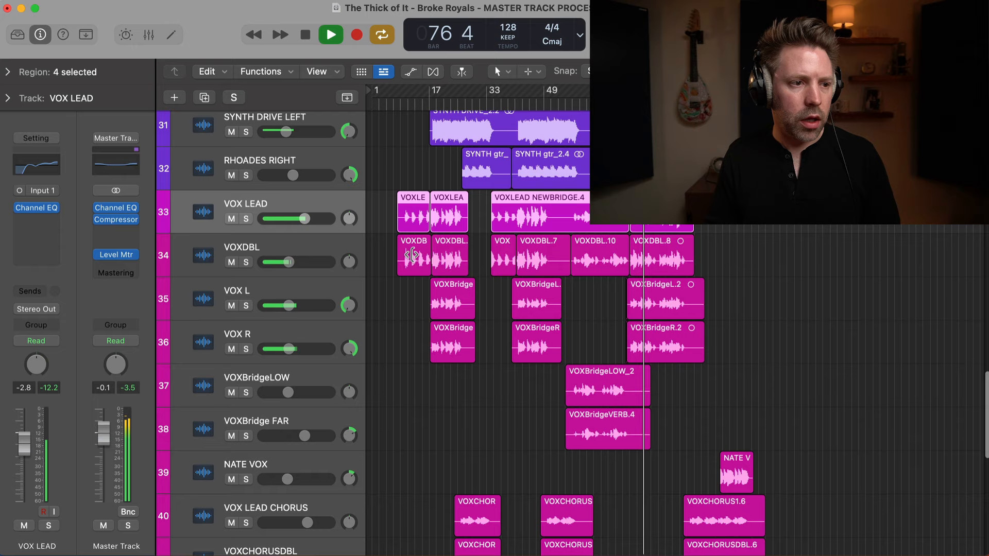
scroll(412, 254, down, 2)
click(277, 199)
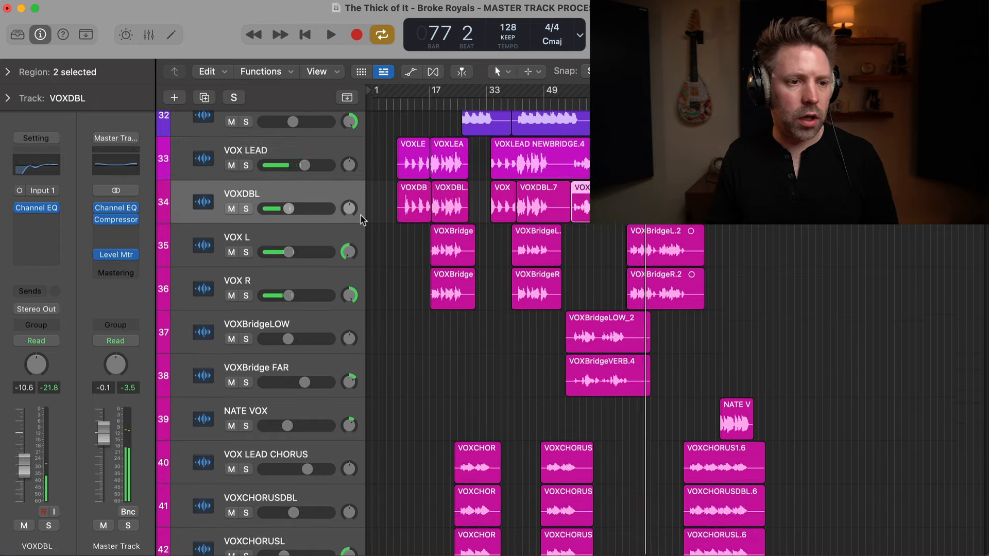
key(x)
scroll(554, 225, right, 3)
scroll(553, 225, right, 10)
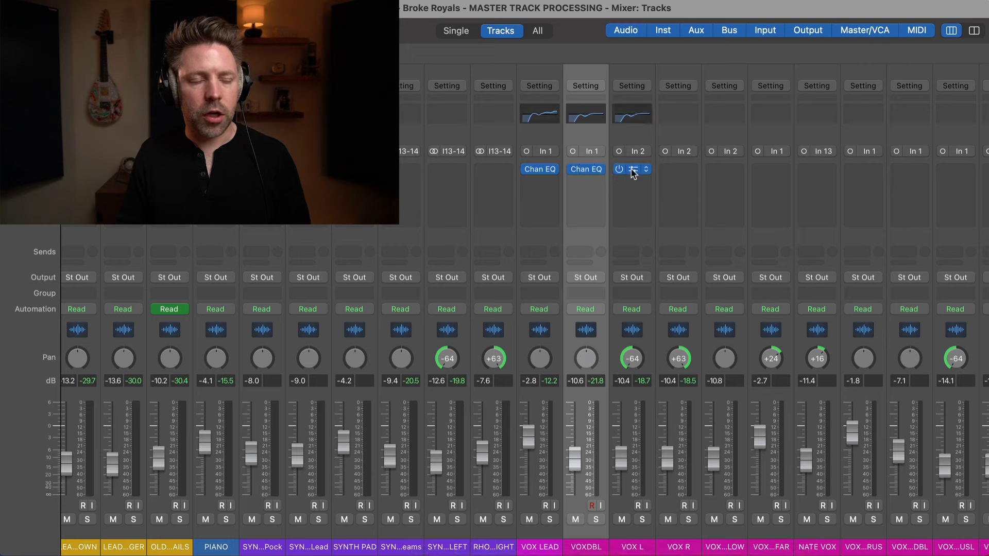
key(x)
Step: Solo VOX L, play it from around bar 73, and bring its Channel EQ window into view
scroll(629, 242, down, 1)
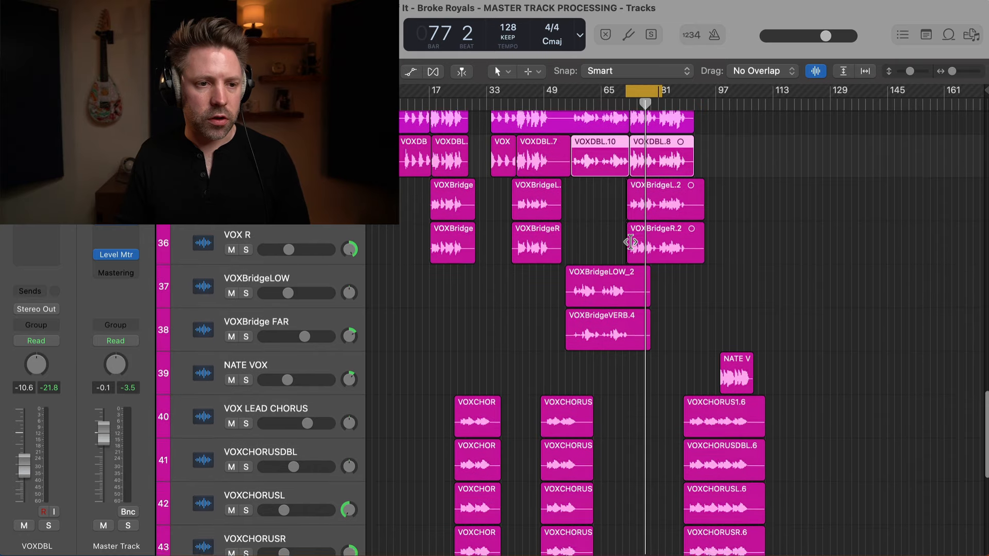
scroll(629, 242, up, 1)
click(343, 233)
key(s)
key(space)
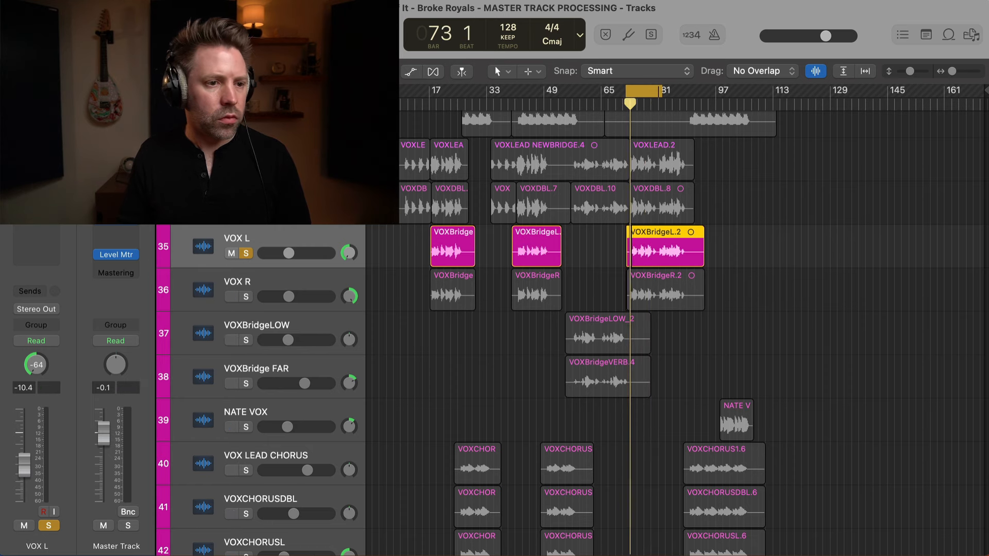
click(36, 154)
drag(587, 201, 425, 170)
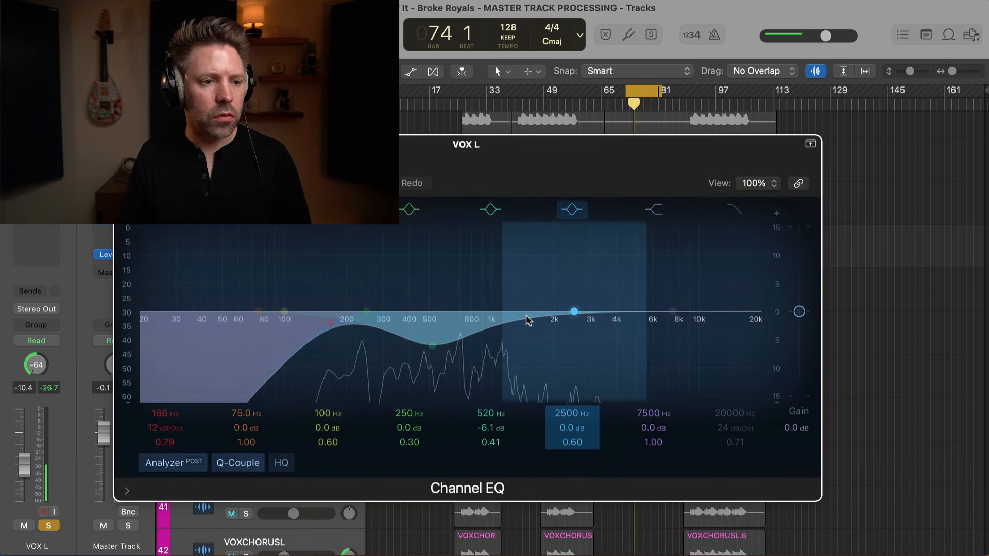
Step: Cut VOX L's high shelf by 6.9 dB at 7350 Hz and close the equalizer
drag(673, 311, 674, 363)
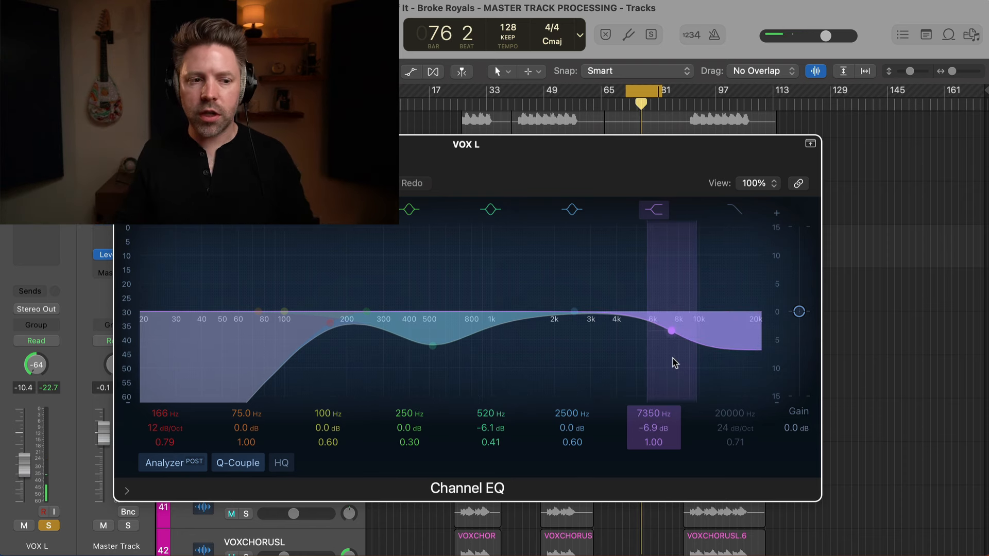
key(space)
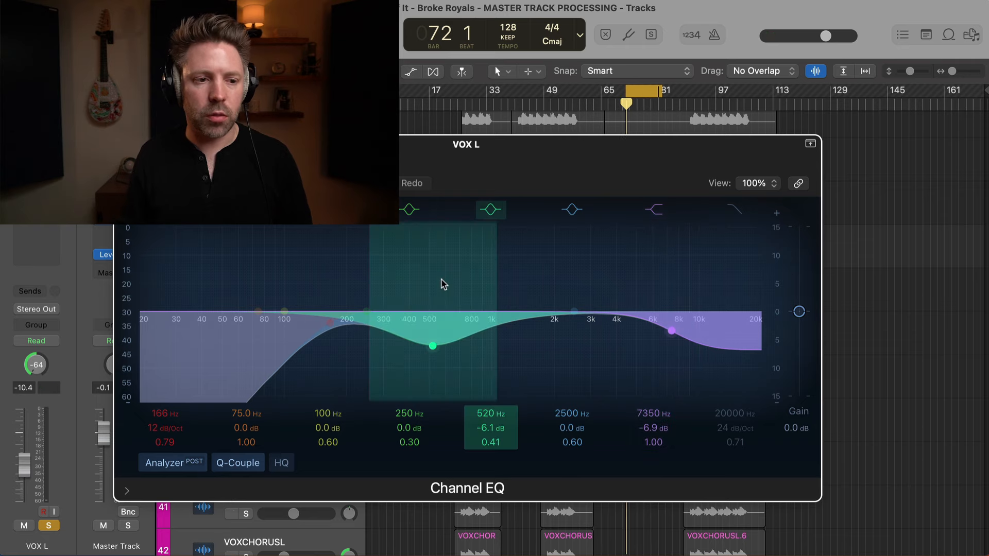
click(124, 144)
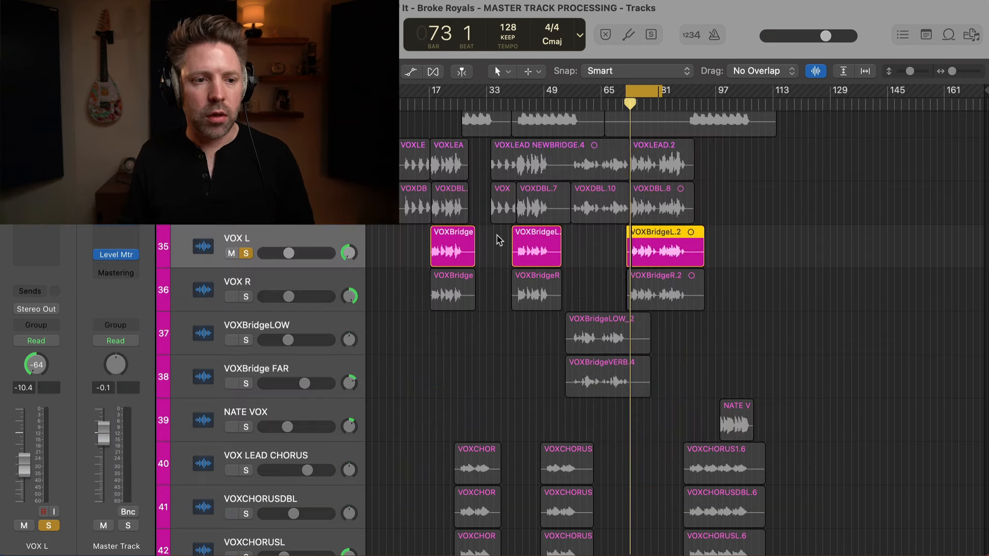
Step: Copy the VOX L Channel EQ to VOX R in the mixer and return to the full, unsoloed arrangement
key(x)
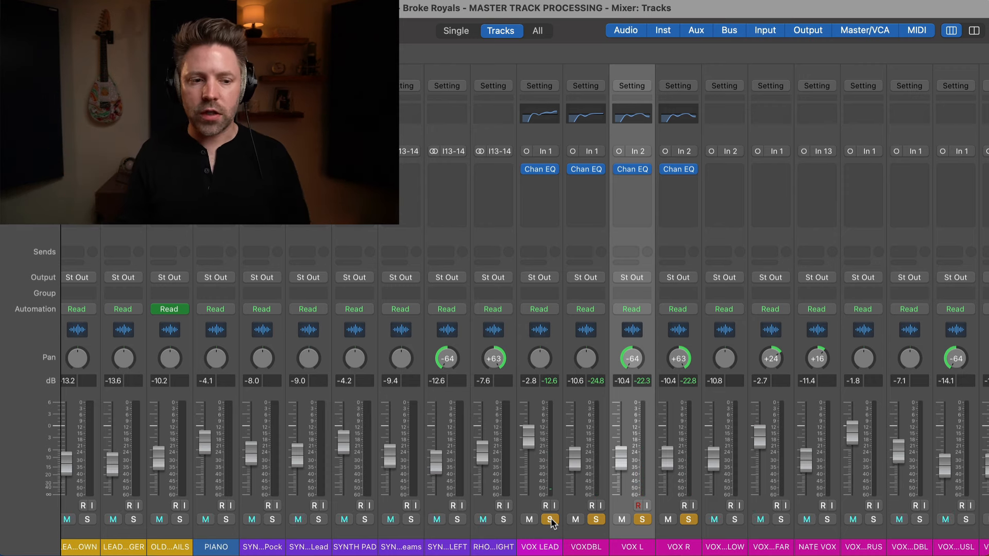
key(super+2)
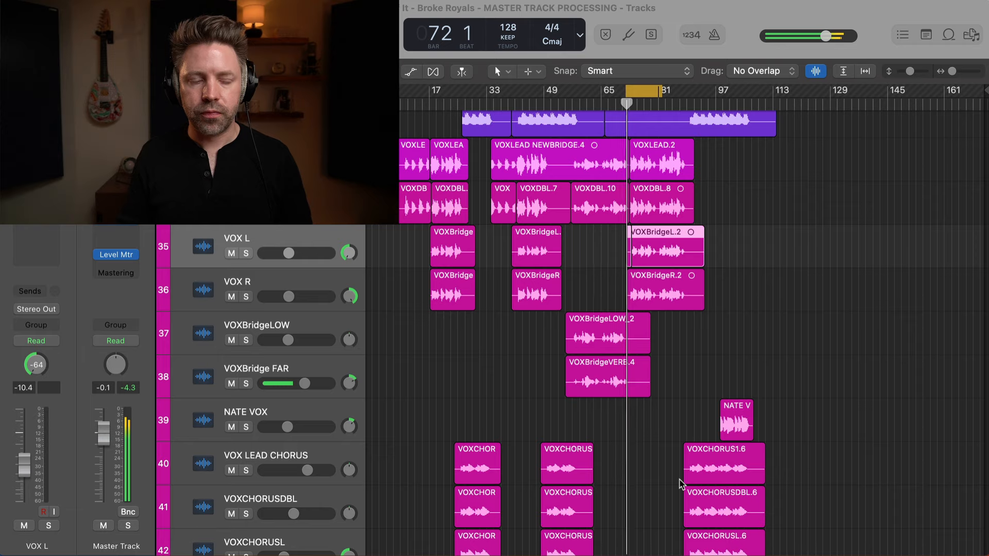
Step: Play from around bar 57 and insert a Channel EQ on the VOXBridgeLOW track, with its window in view
scroll(555, 353, down, 2)
scroll(552, 349, down, 3)
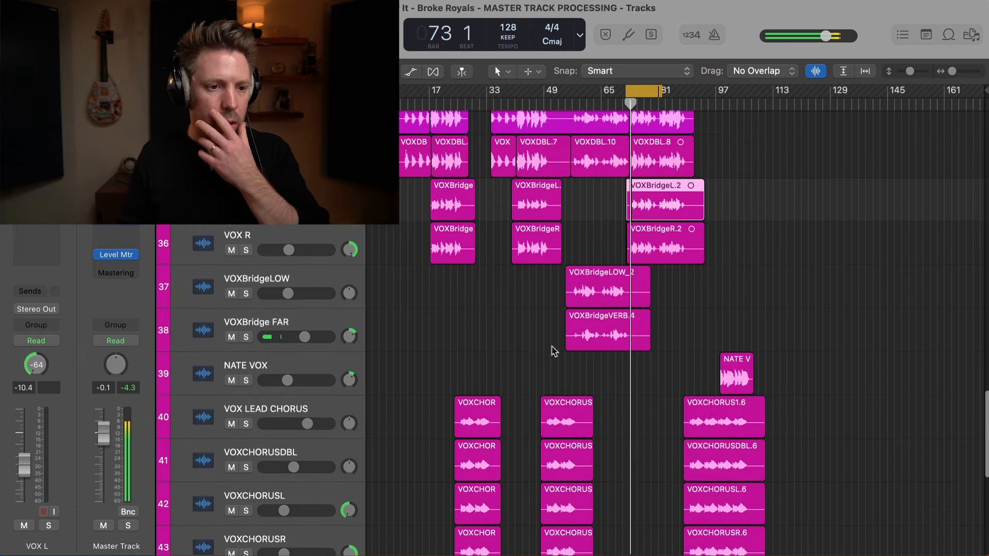
click(573, 98)
click(271, 237)
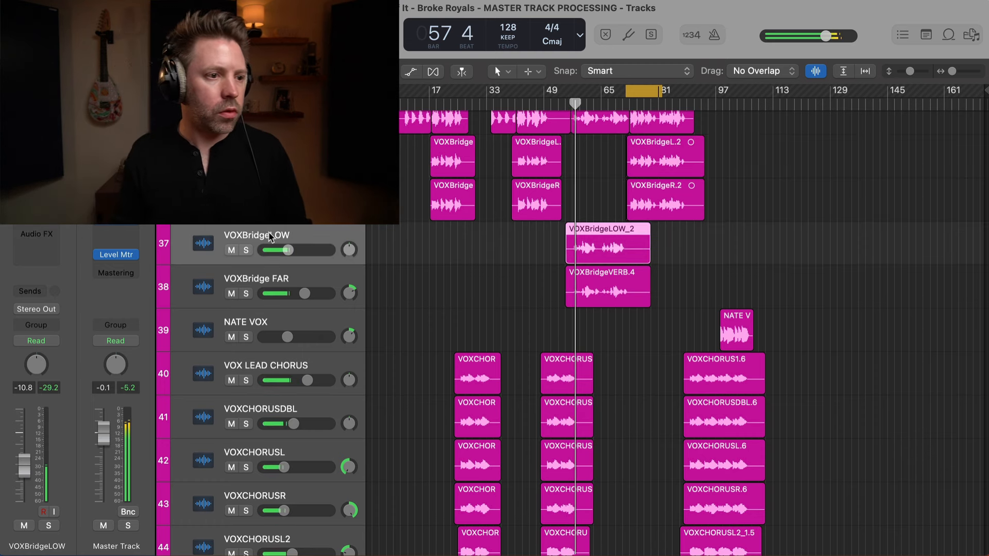
click(36, 138)
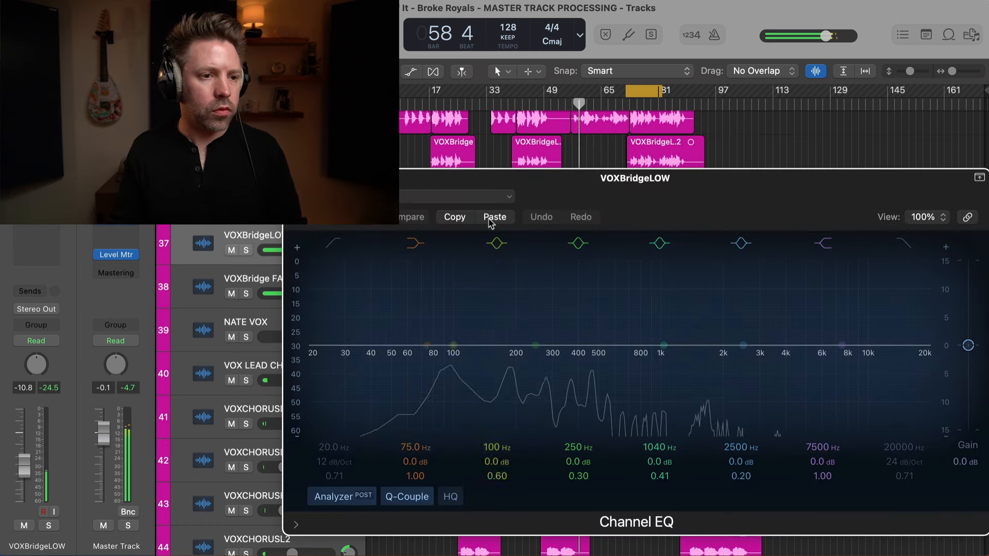
drag(485, 182, 347, 171)
Step: Solo VOXBridgeLOW, enable its low cut at 81.5 Hz with Q 0.88, and move the playhead to bar 49
key(s)
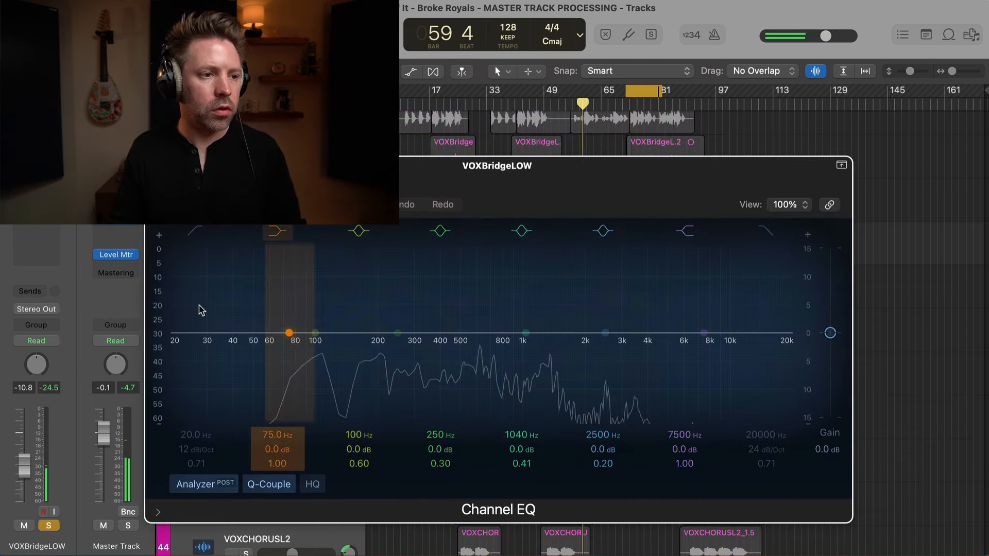
click(195, 231)
drag(226, 413, 296, 350)
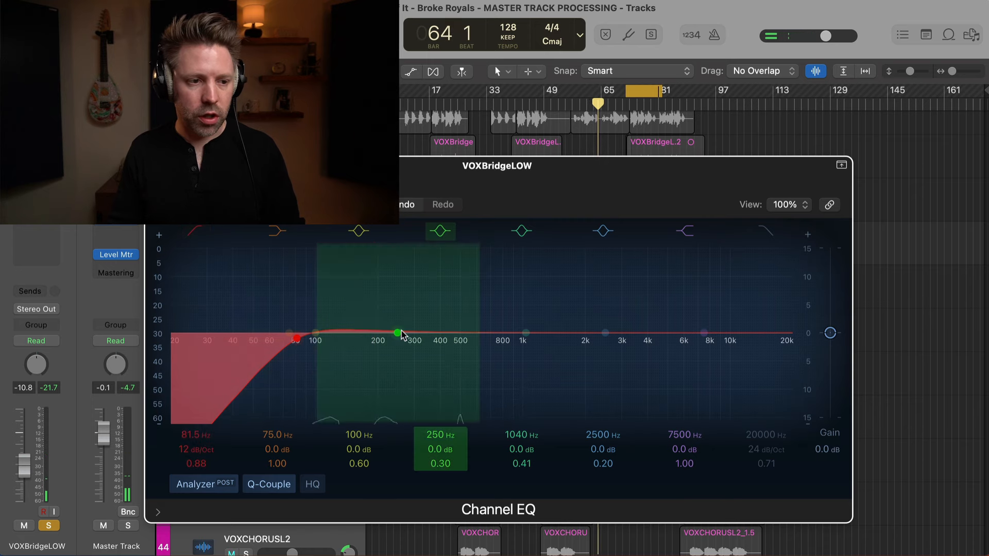
click(540, 106)
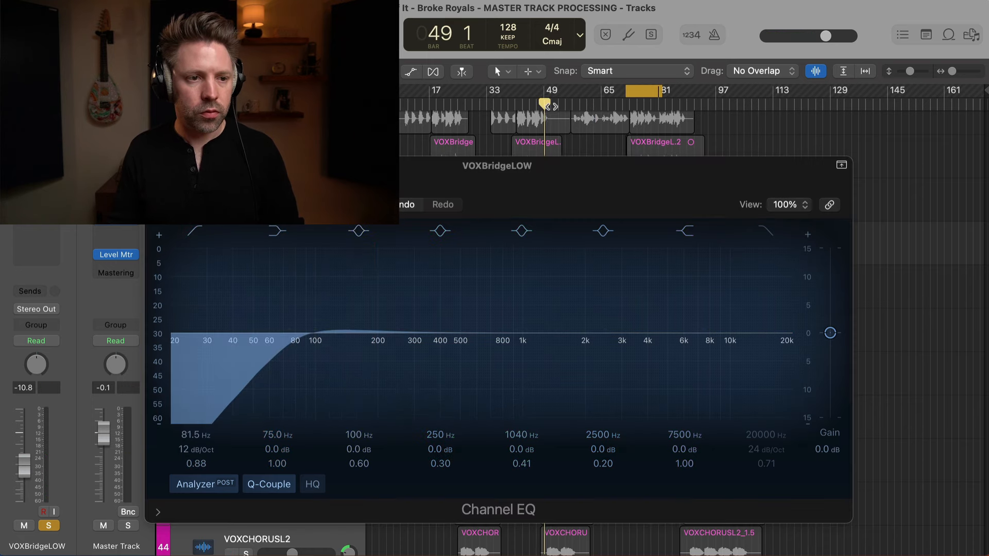
Step: Play VOXBridgeLOW from around bar 57 and cut its fourth EQ band by 3.7 dB at 505 Hz with Q 1.00
drag(551, 176, 526, 321)
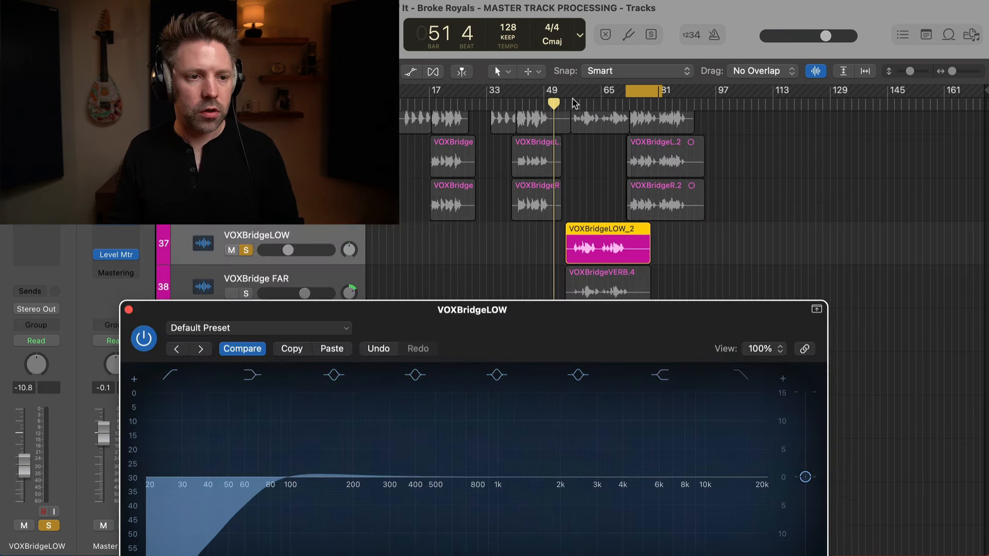
click(573, 103)
drag(591, 335, 572, 176)
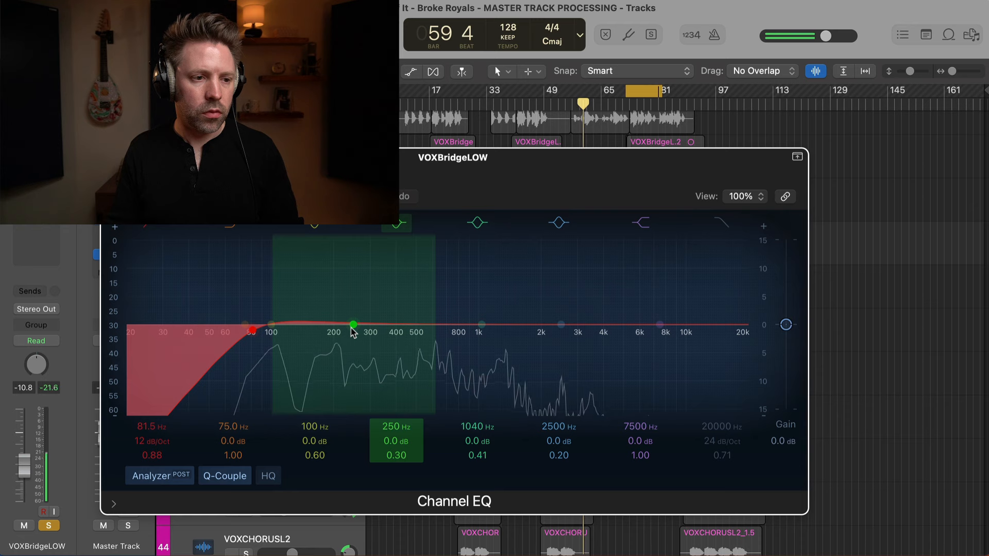
drag(353, 325, 421, 341)
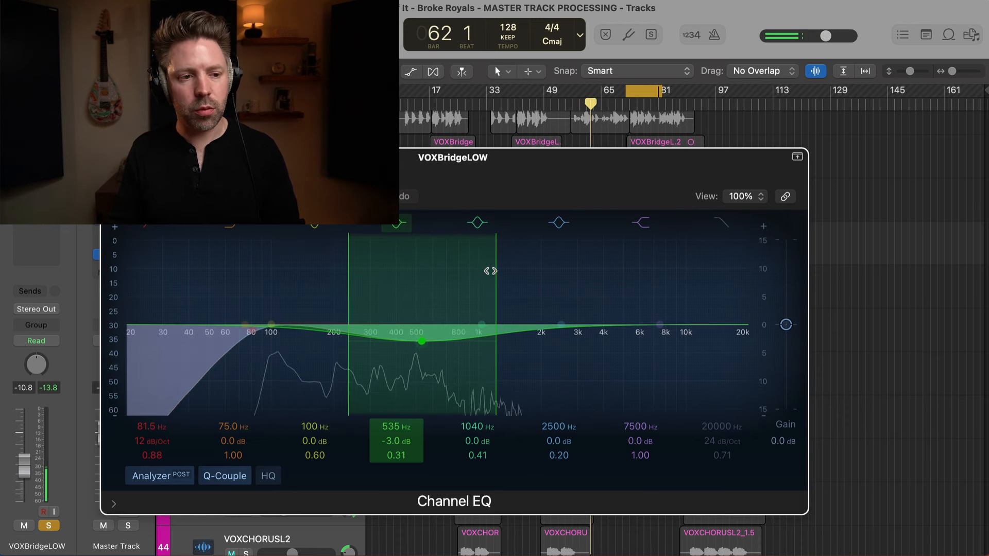
drag(490, 271, 480, 271)
drag(429, 344, 421, 350)
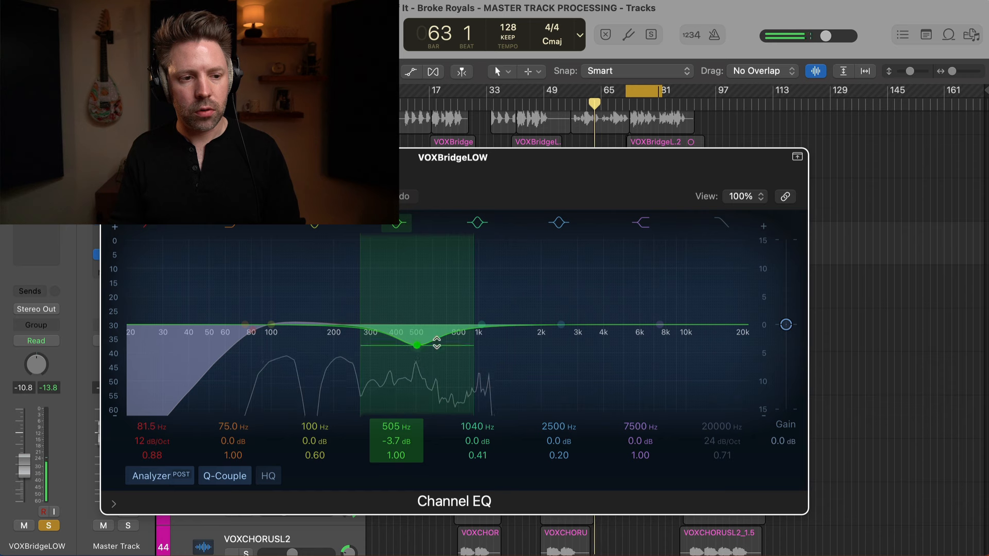
Step: With solo and cycle turned off, boost VOXBridgeLOW by 2.4 dB at 1960 Hz with Q 0.67 while replaying the bridge
key(s)
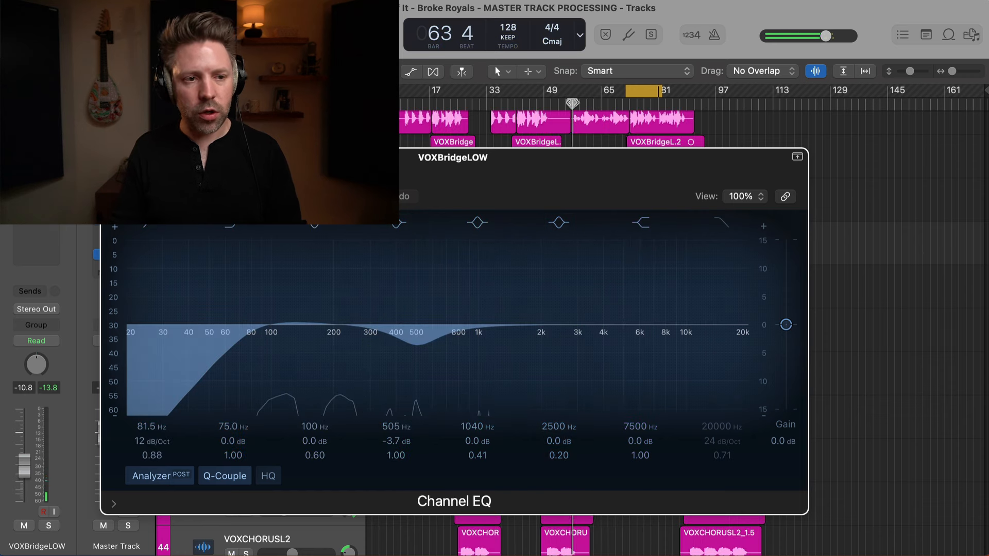
drag(572, 103, 625, 103)
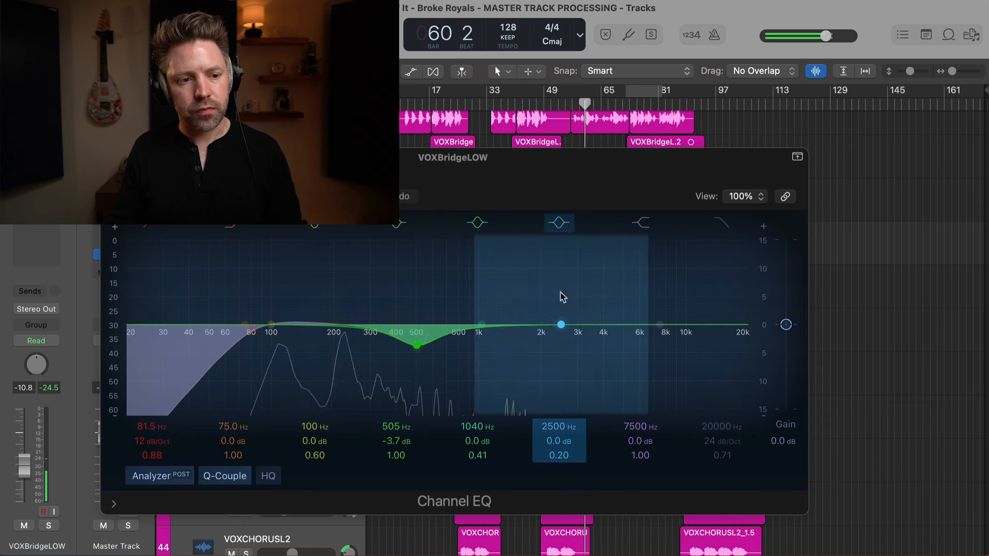
drag(561, 323, 539, 308)
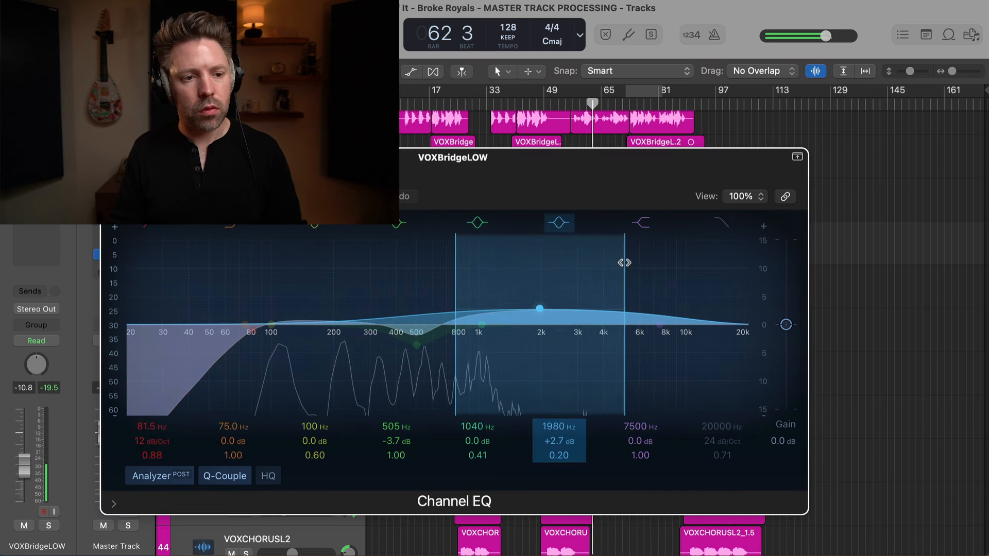
drag(624, 262, 608, 262)
drag(546, 310, 544, 316)
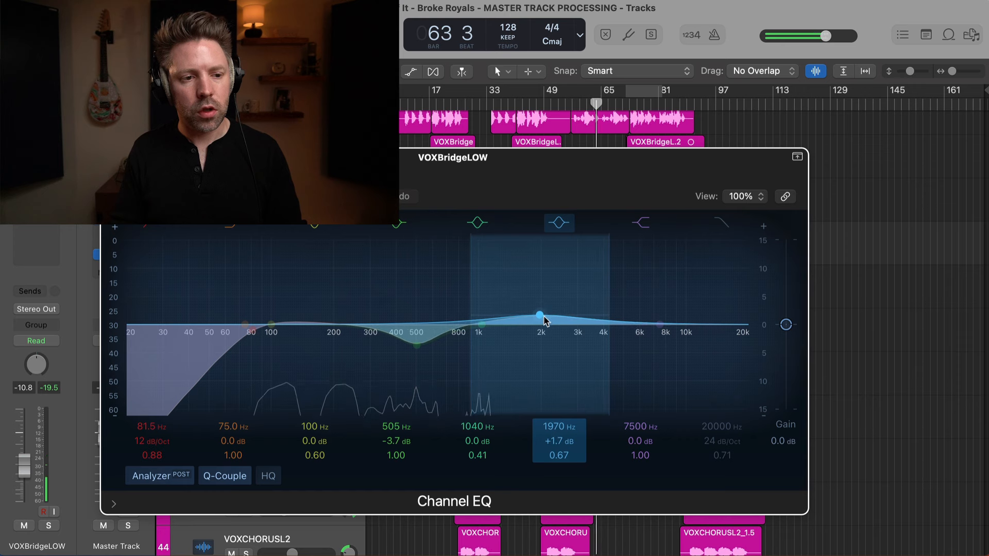
click(579, 116)
drag(538, 314, 537, 310)
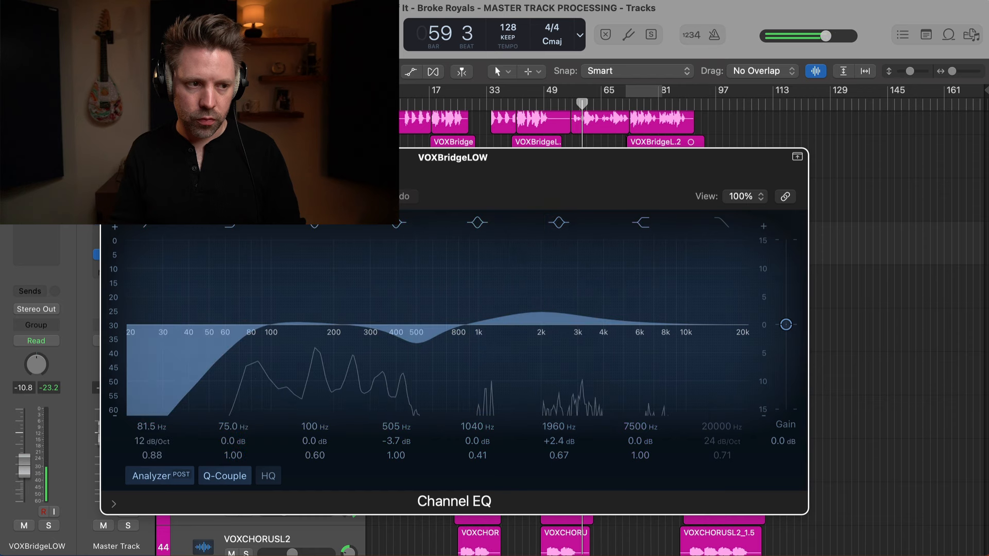
Step: Compare VOXBridgeLOW with its equalizer bypassed and active, both in the mix and soloed, and close the equalizer
click(118, 187)
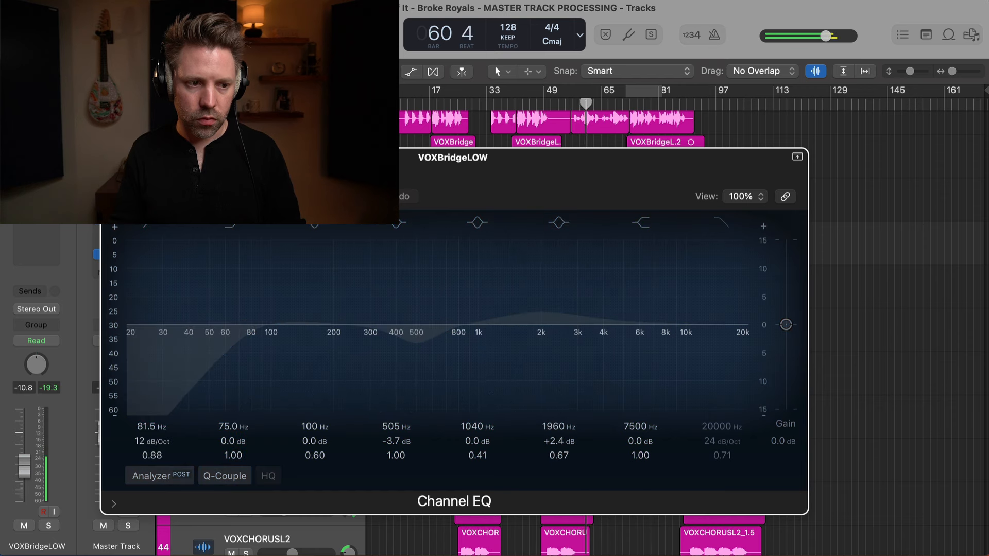
click(118, 186)
key(s)
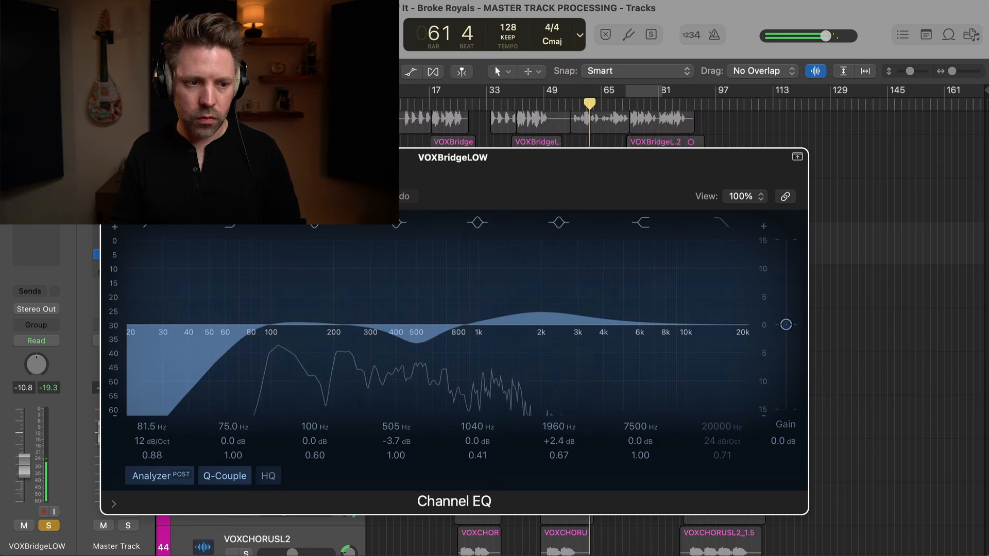
click(117, 186)
click(118, 187)
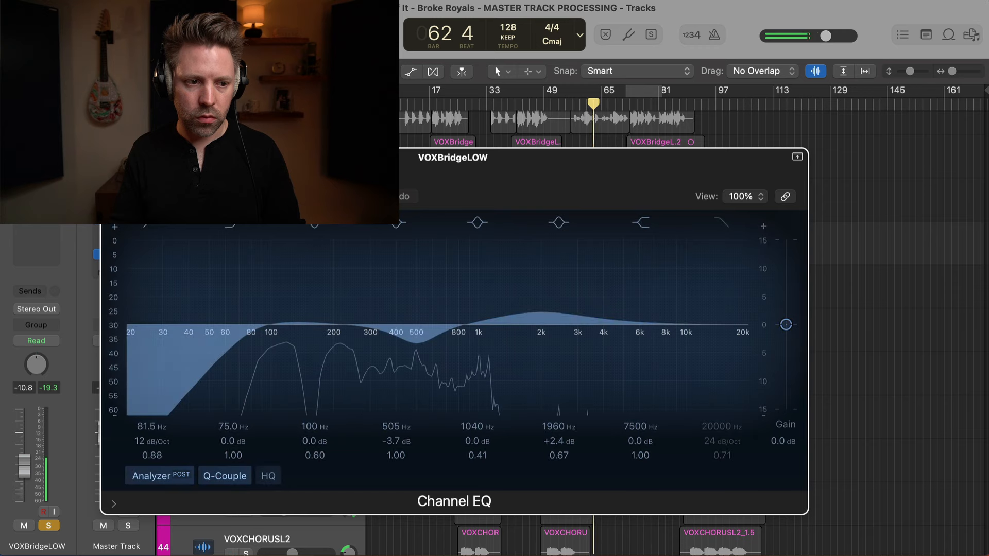
key(s)
click(110, 157)
Step: Select VOXBridge FAR, play it soloed from around bar 57, and insert a Channel EQ on it
scroll(245, 270, down, 5)
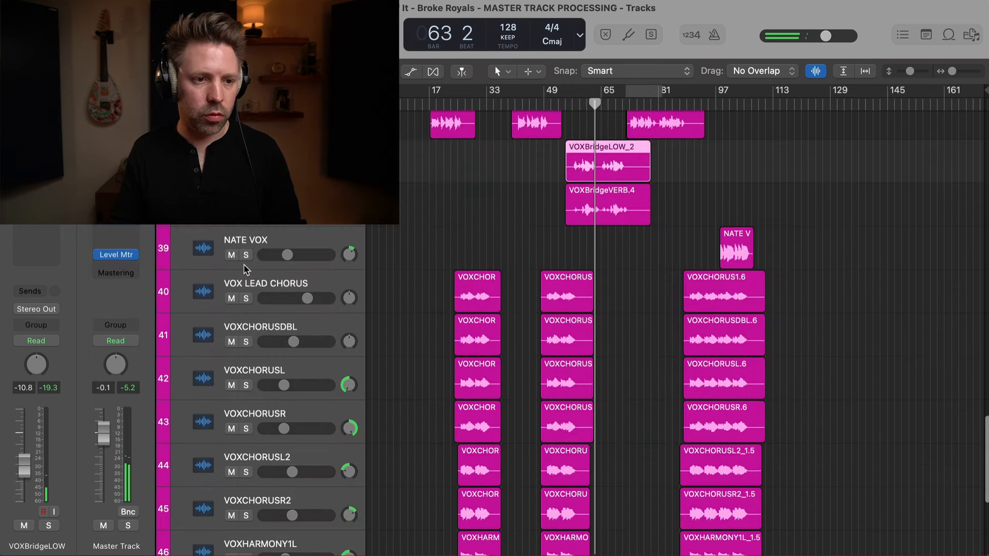
click(206, 179)
key(space)
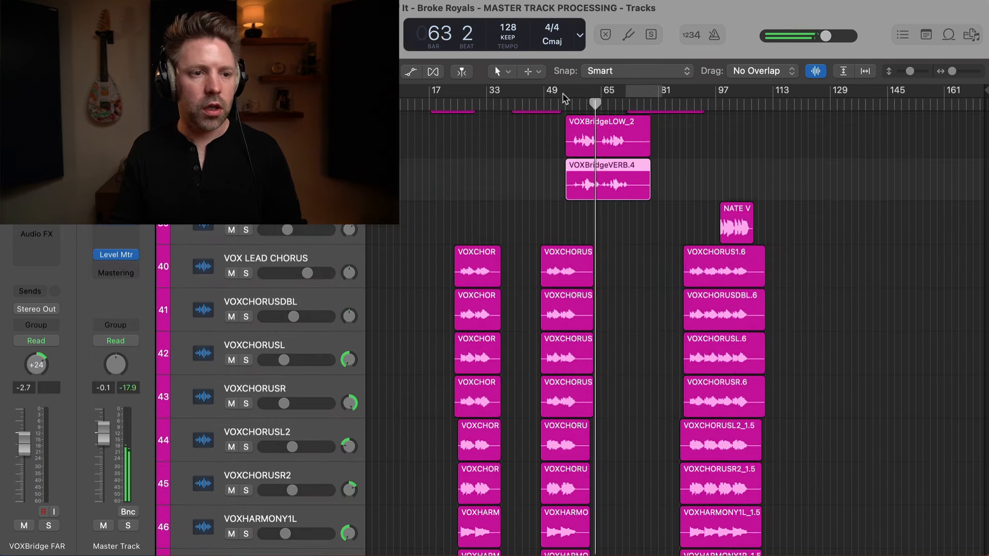
click(576, 104)
key(s)
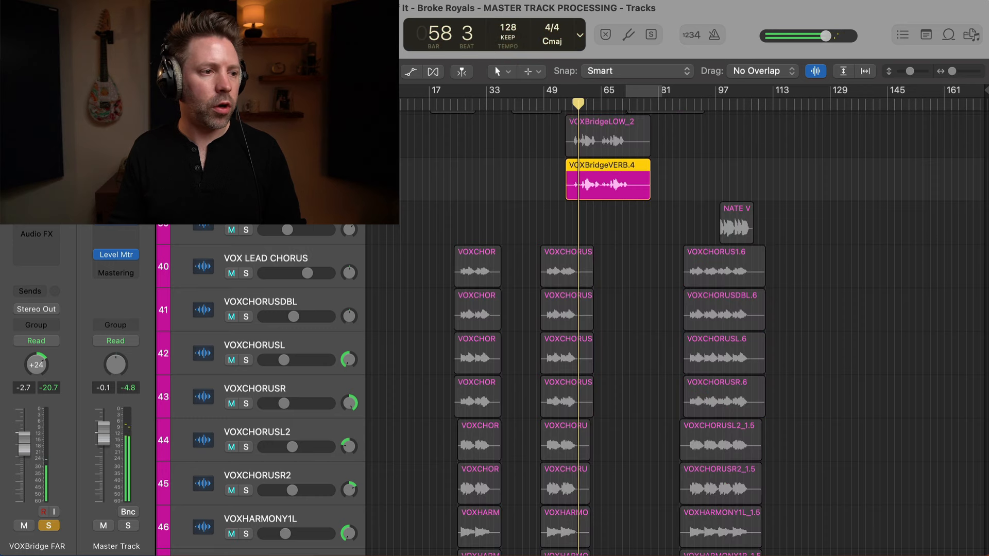
click(36, 154)
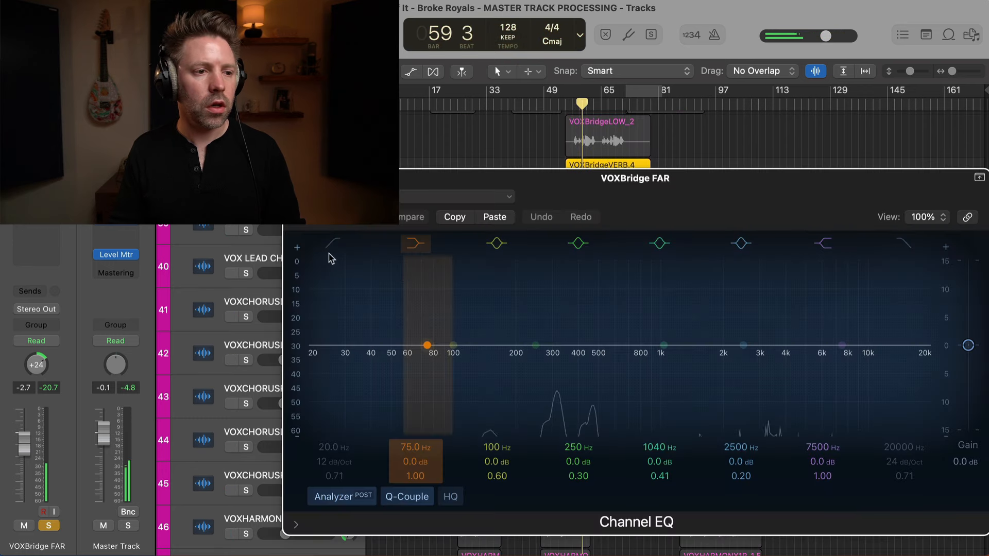
Step: Enable VOXBridge FAR's low cut at 147 Hz with an 18 dB/Oct slope
click(332, 245)
drag(318, 371, 467, 354)
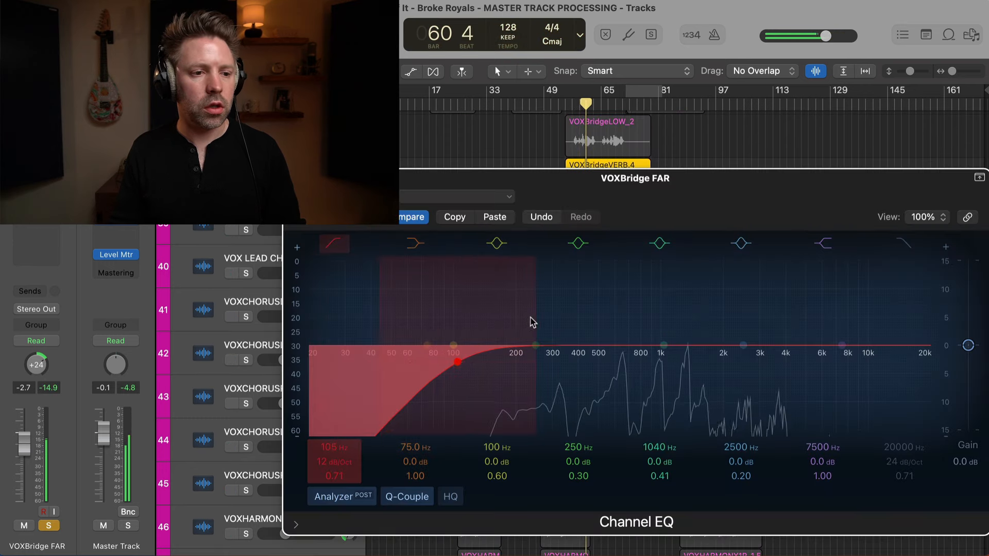
drag(536, 314, 510, 328)
drag(470, 374, 489, 372)
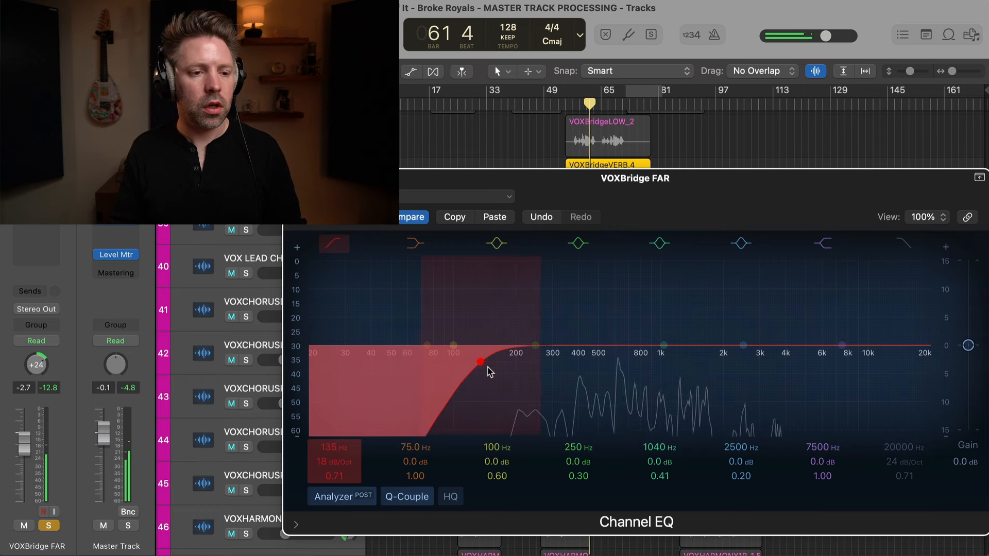
Step: Enable VOXBridge FAR's high cut at 8250 Hz, 24 dB/Oct, Q 0.75, while replaying from around bar 57
click(904, 243)
drag(867, 326, 849, 326)
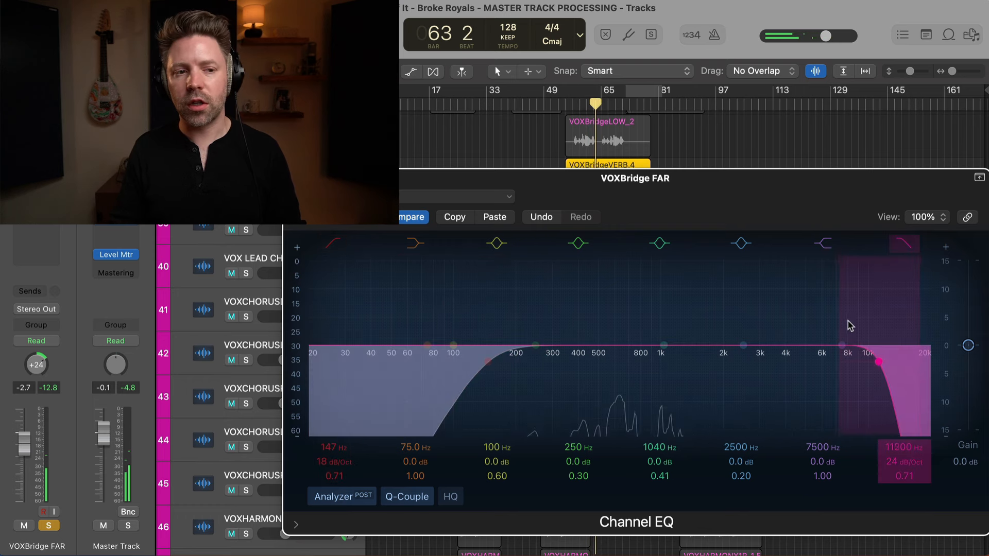
click(576, 110)
drag(875, 360, 841, 368)
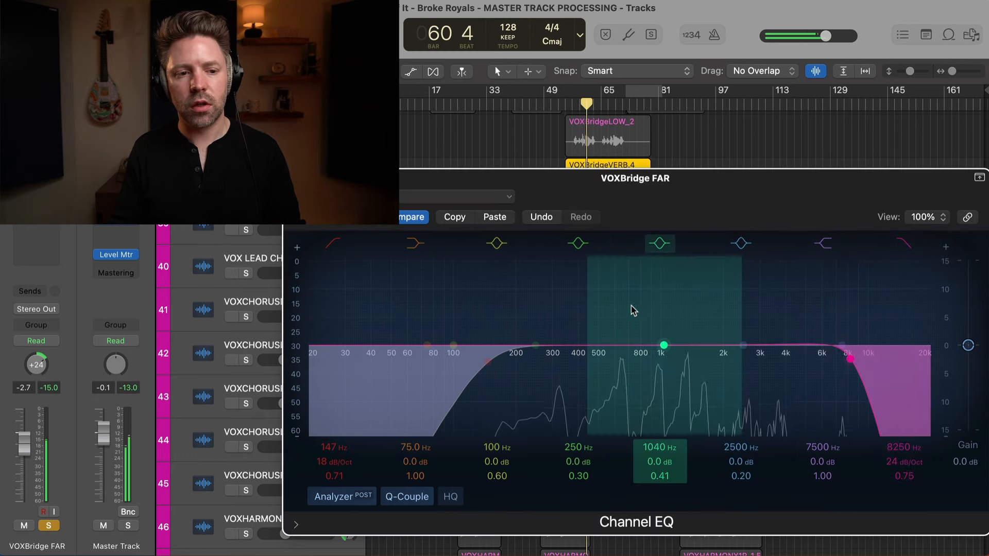
Step: Compare VOXBridge FAR with its equalizer bypassed and active, unsolo the track, and close the equalizer
click(301, 207)
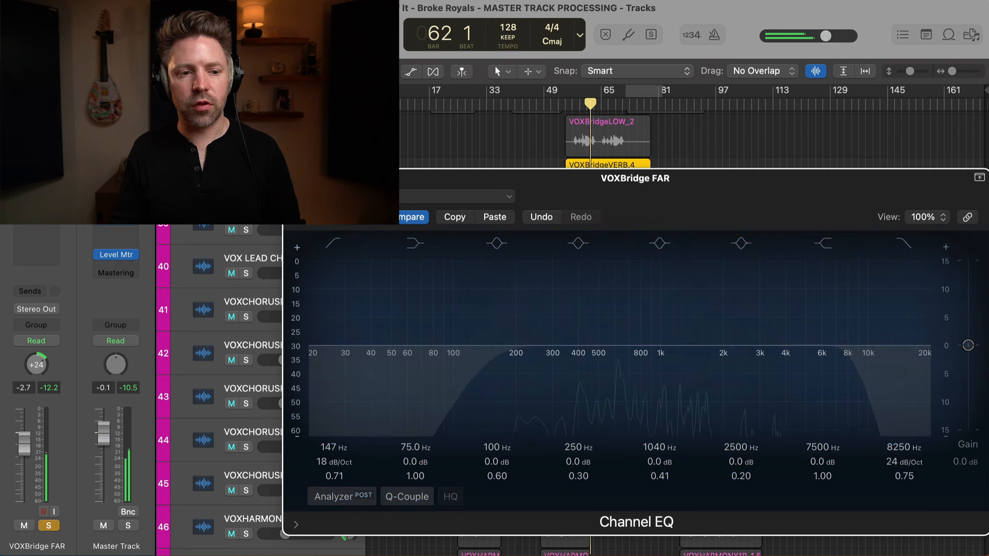
click(300, 206)
key(space)
key(s)
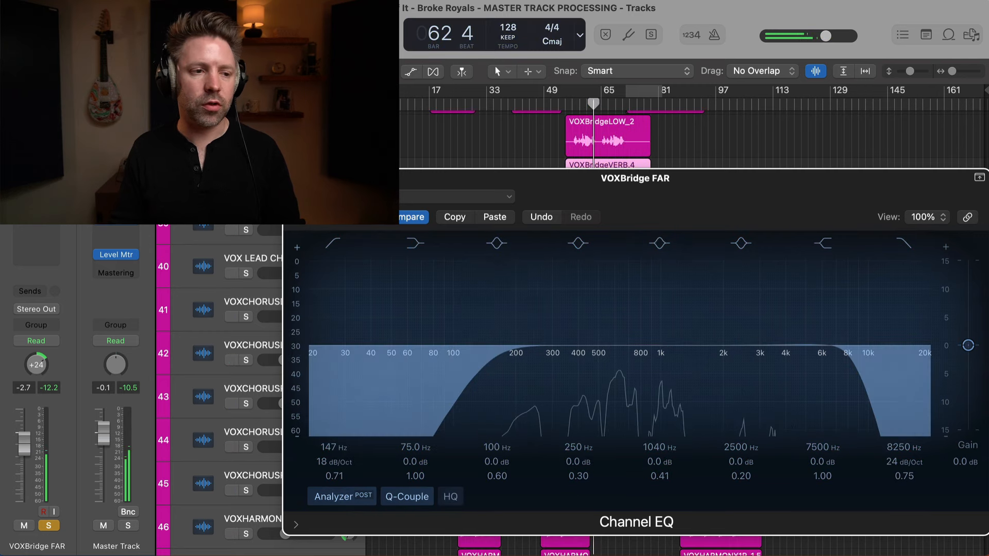
click(292, 178)
Step: Play from around bar 97, select vocal track 39, and insert a Channel EQ on it
scroll(528, 146, down, 2)
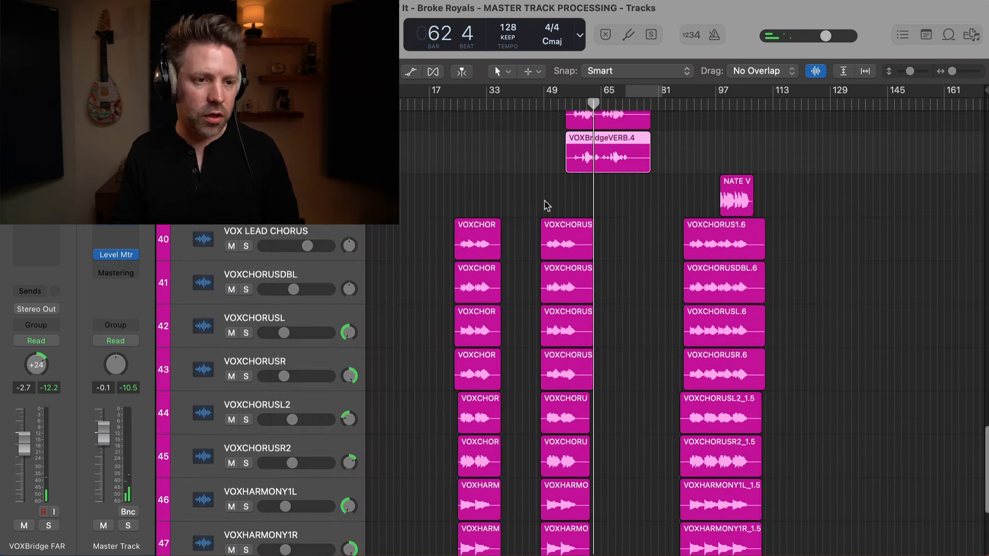
key(space)
scroll(546, 205, up, 8)
scroll(545, 217, down, 4)
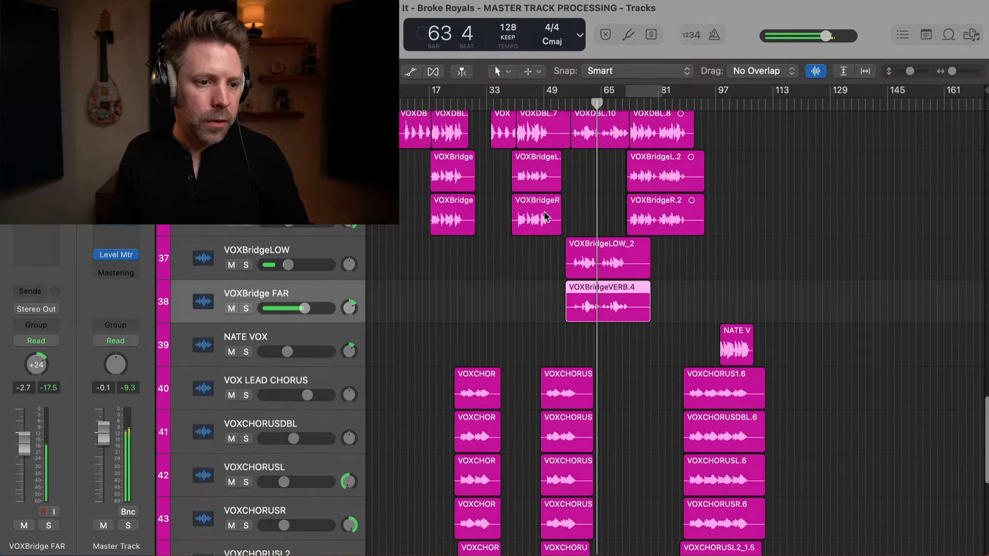
scroll(546, 216, down, 9)
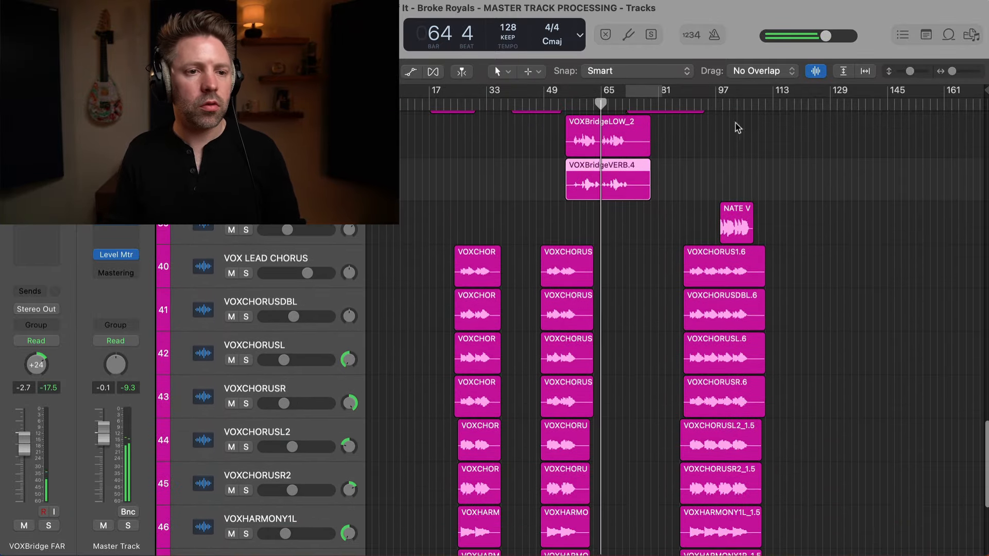
click(717, 104)
click(266, 225)
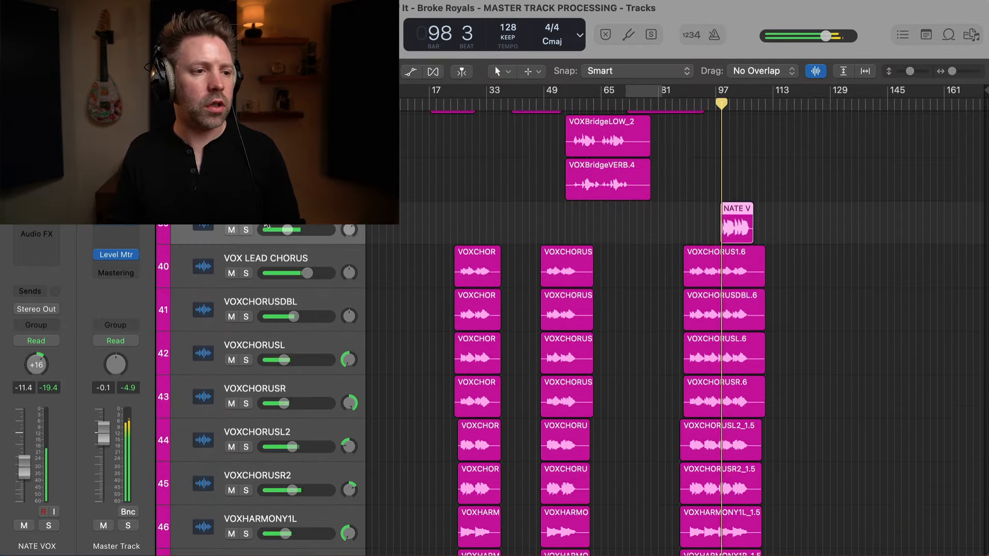
key(s)
key(s)
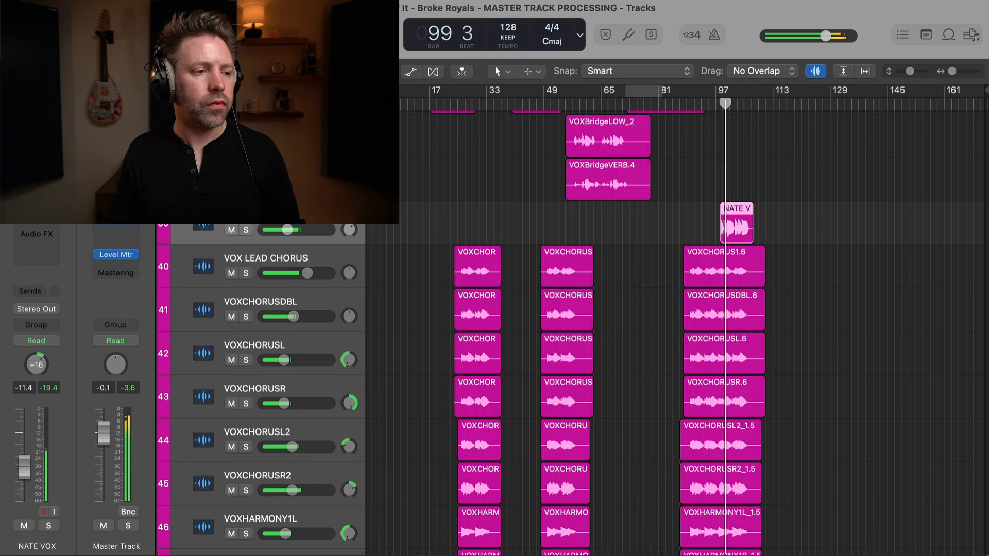
click(36, 189)
Step: Enable track 39's low cut at 350 Hz and boost its sixth band by 5.6 dB at 2840 Hz with Q 0.43
click(335, 244)
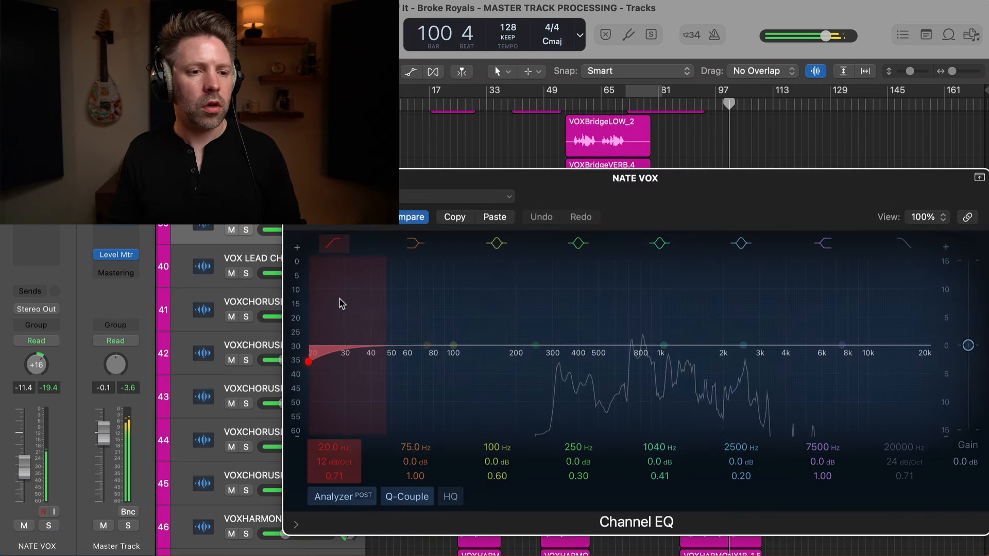
drag(340, 301, 598, 299)
drag(746, 344, 753, 312)
drag(835, 282, 825, 283)
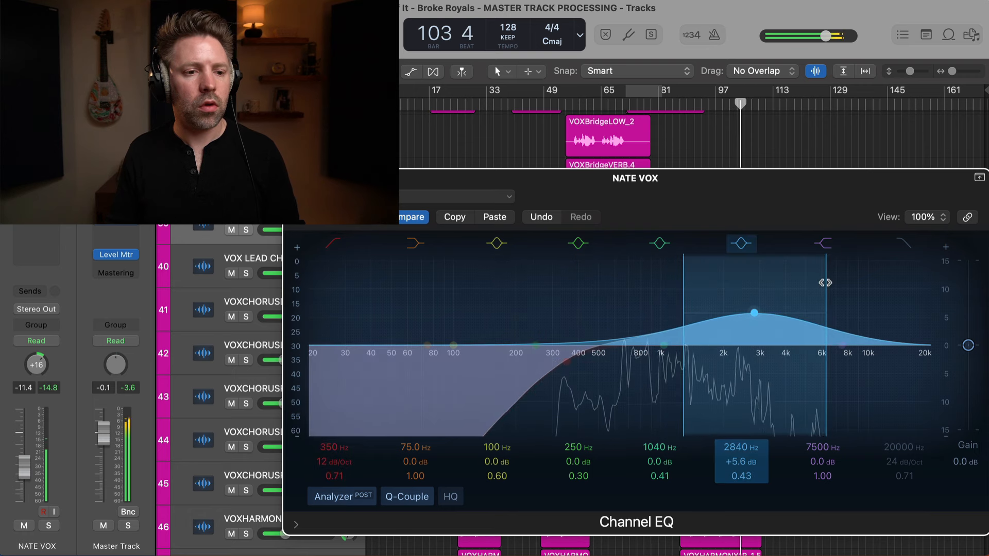
Step: Solo track 39, set its low cut to 406 Hz, and set the sixth band to 3000 Hz, +3.6 dB, Q 0.67
key(s)
mouse_move(755, 312)
mouse_down()
mouse_move(774, 311)
mouse_move(764, 305)
mouse_move(759, 319)
mouse_up()
drag(568, 362, 579, 362)
drag(760, 319, 762, 323)
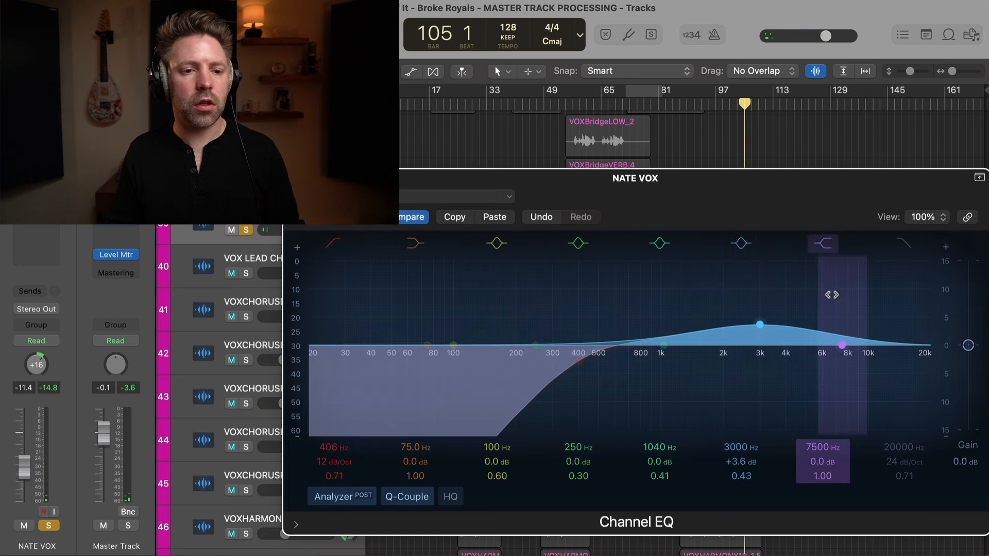
drag(831, 294, 825, 296)
Step: Cut track 39's high shelf by 6.2 dB at 7300 Hz and move the equalizer window clear of the track's region
key(space)
drag(844, 348, 842, 398)
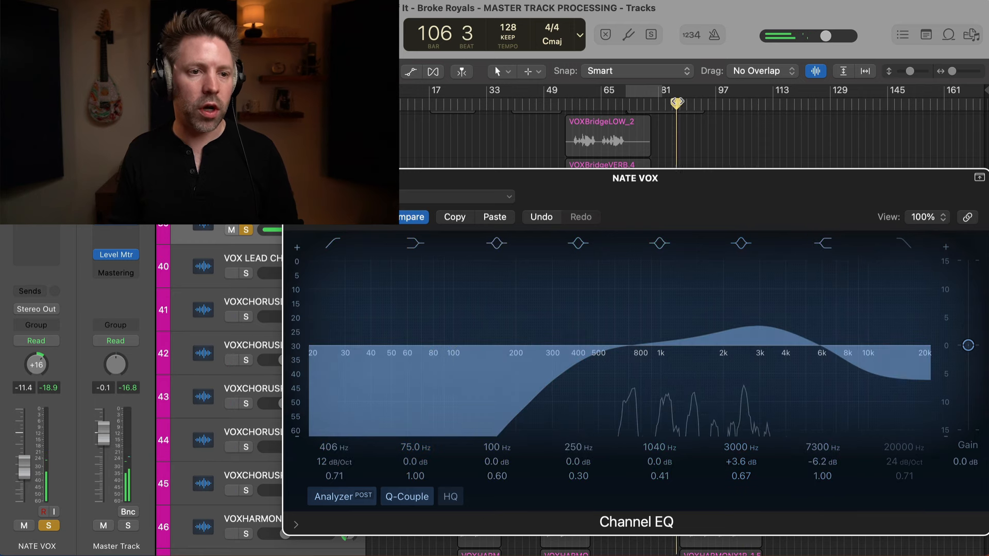
drag(696, 195, 541, 278)
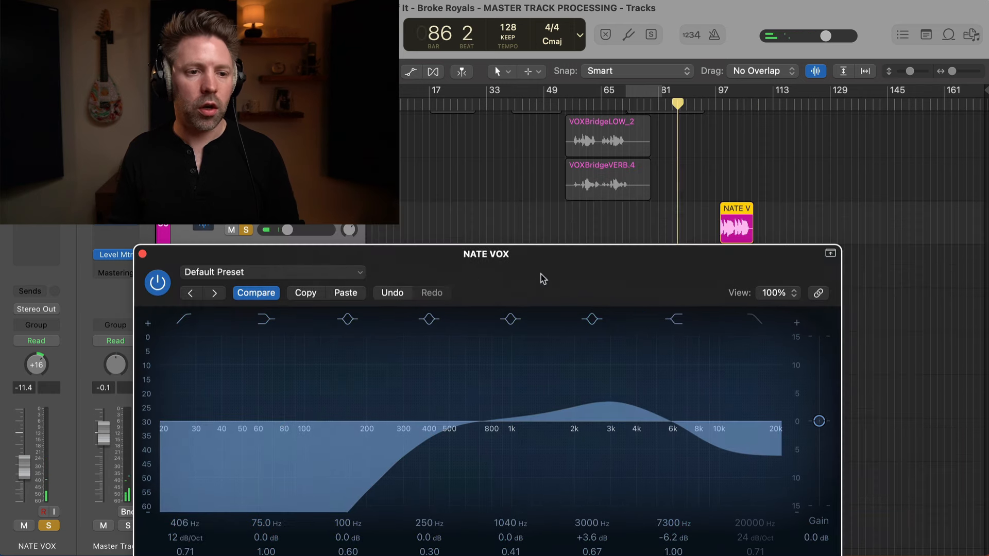
Step: Replay from around bar 97, setting the high shelf to -10.2 dB at 7150 Hz and the sixth band to +4.5 dB at 1810 Hz
click(723, 109)
drag(634, 264, 581, 194)
drag(638, 368, 638, 399)
drag(558, 330, 508, 328)
Step: Replay track 39 in the mix, set its sixth band to +3.9 dB at 1220 Hz, and solo the track with its region uncovered
click(726, 117)
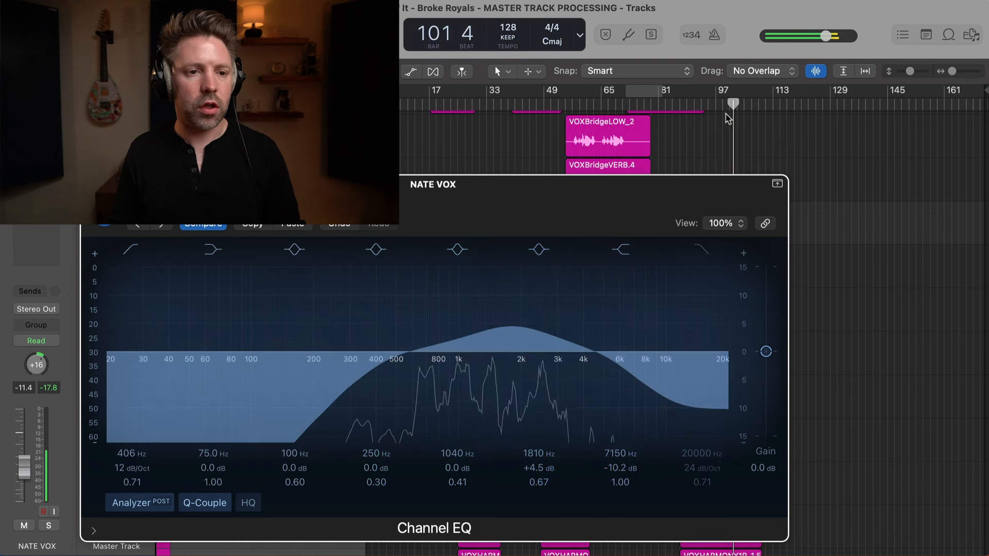
click(512, 326)
drag(512, 326, 485, 322)
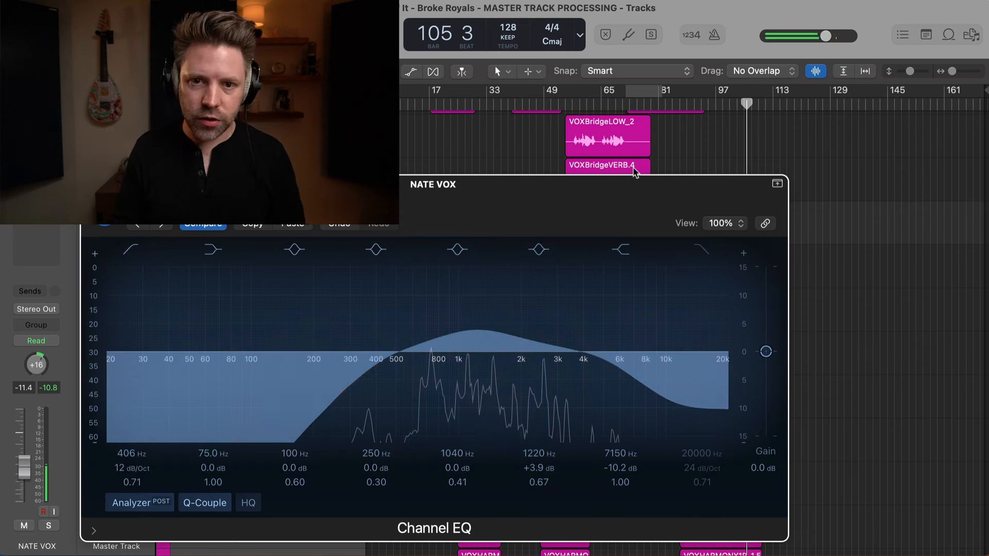
key(s)
drag(699, 186, 598, 234)
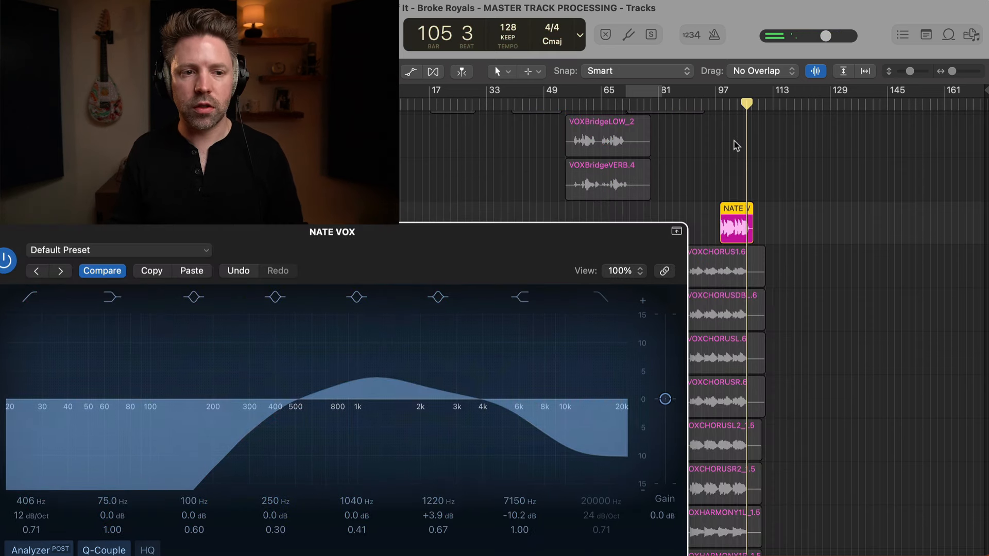
Step: Replay track 39 from around bar 97, return it to the full mix and close its equalizer
click(722, 107)
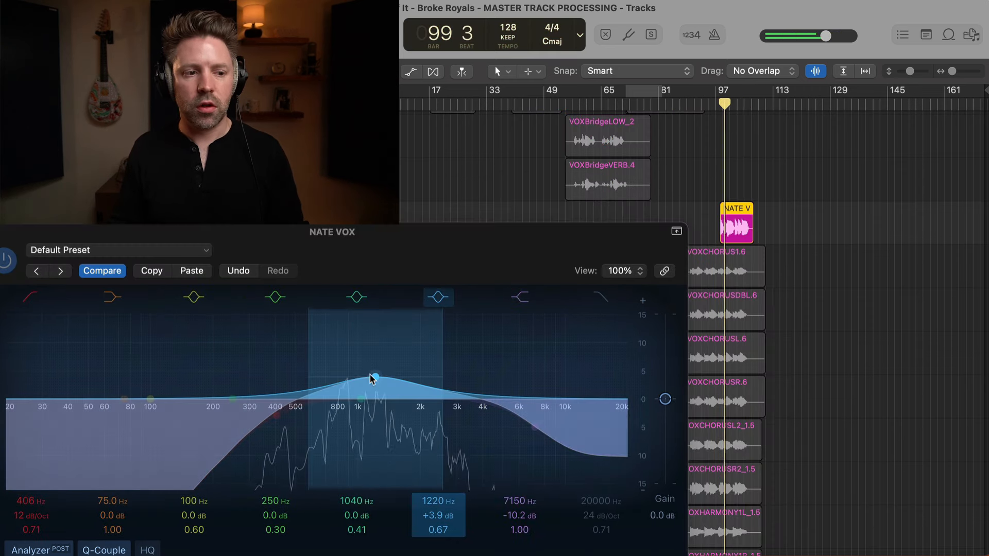
key(s)
drag(391, 255, 429, 222)
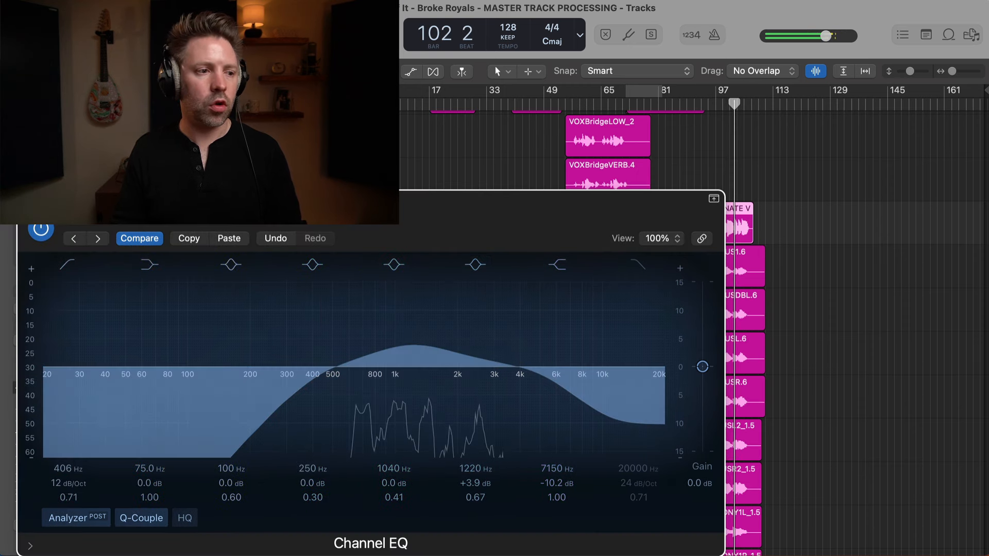
key(super+w)
Step: Group tracks 40 through 49, from VOX LEAD CHORUS to VOXHARMONY2R, into a summing stack
scroll(509, 324, down, 5)
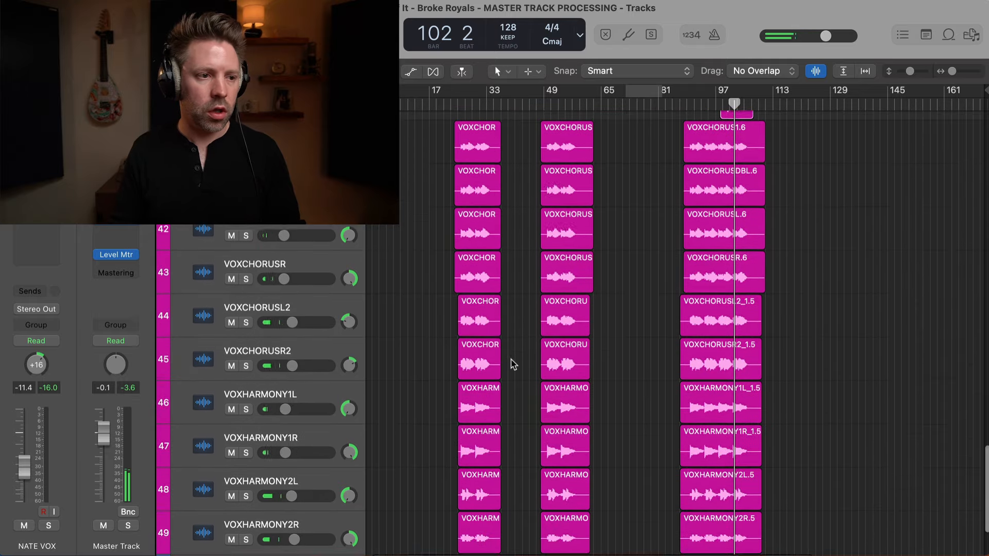
scroll(318, 418, down, 3)
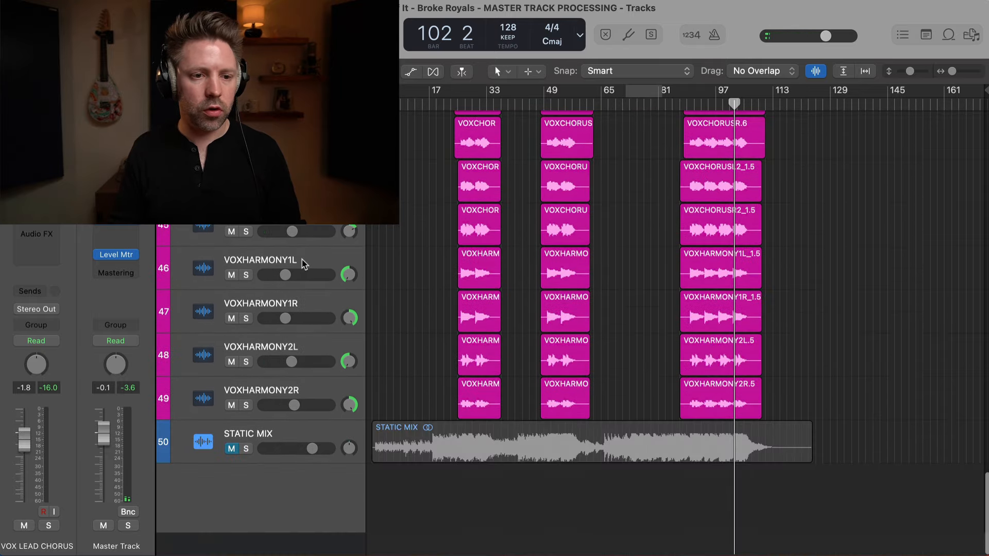
scroll(317, 419, up, 5)
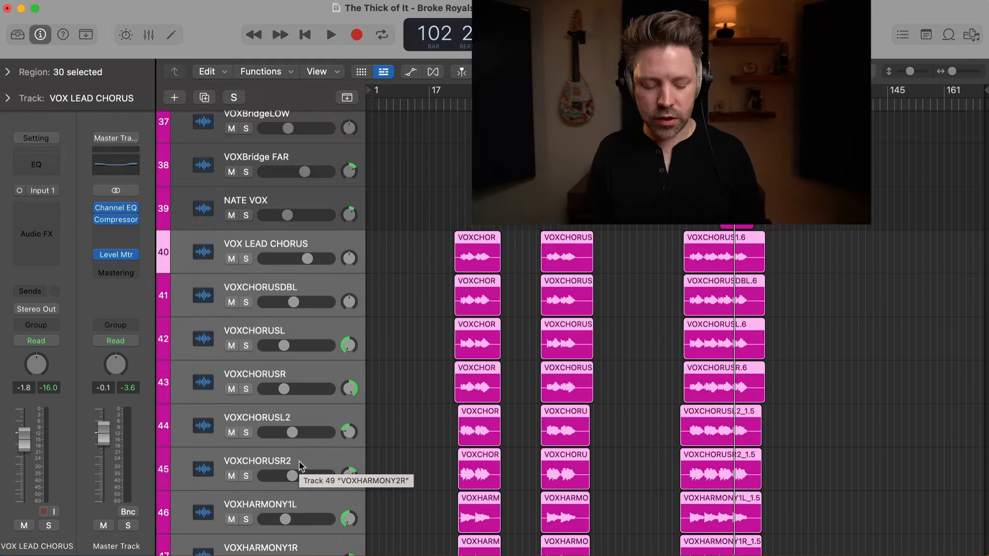
scroll(317, 316, down, 3)
scroll(317, 316, up, 1)
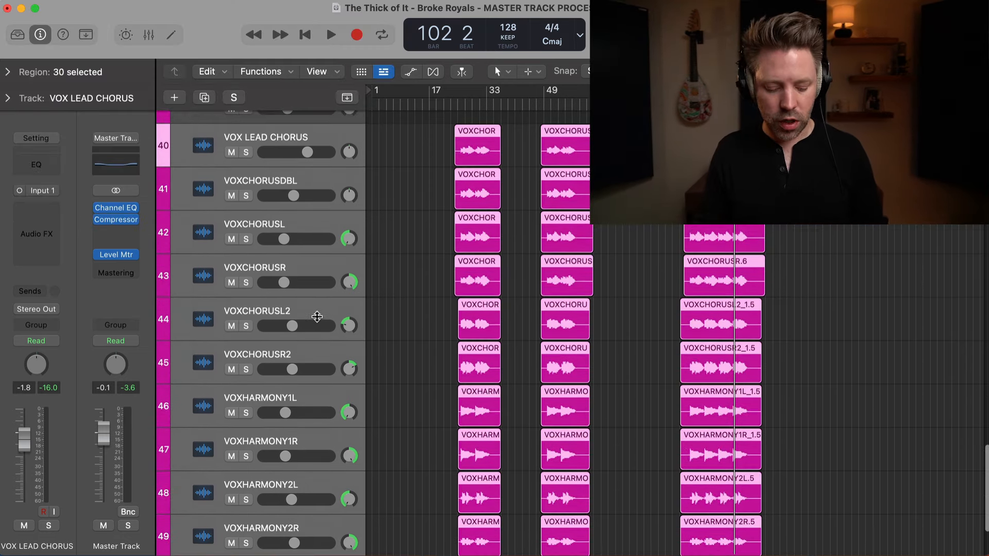
key(super+shift+d)
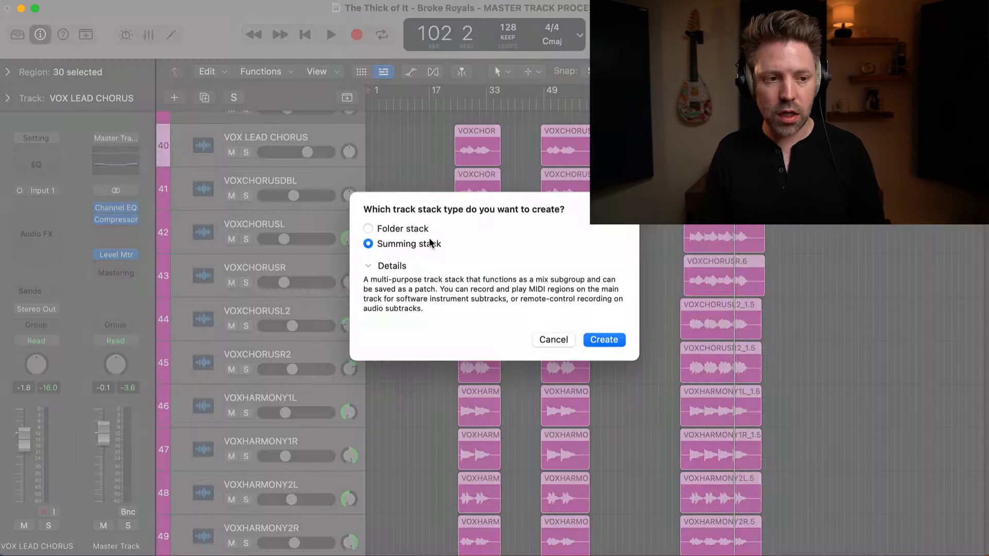
click(596, 342)
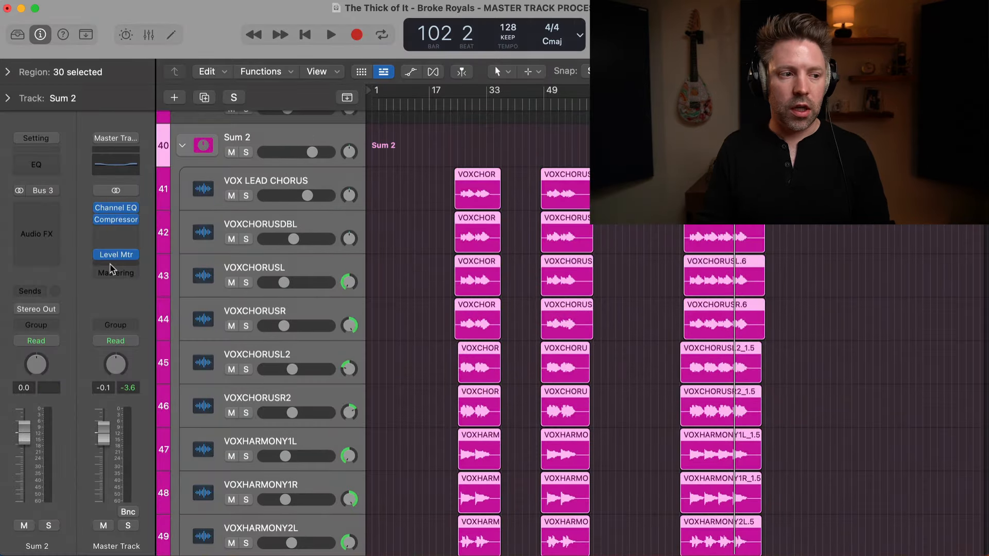
Step: Rename the new summing stack as CHORUS VOX
click(238, 139)
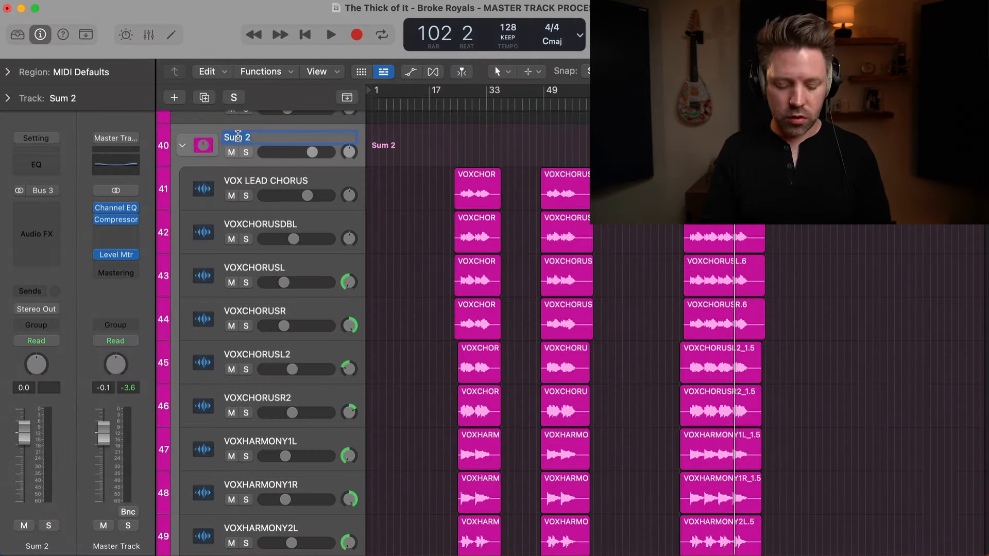
text(CHORUS VOX)
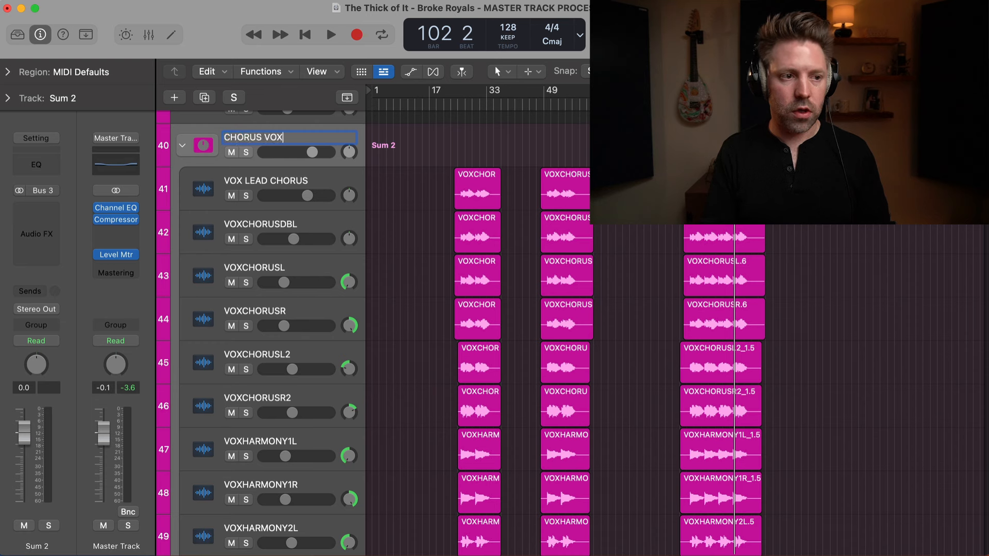
key(Return)
Step: Audition the CHORUS VOX stack over the last chorus, comparing it soloed and within the full mix
key(s)
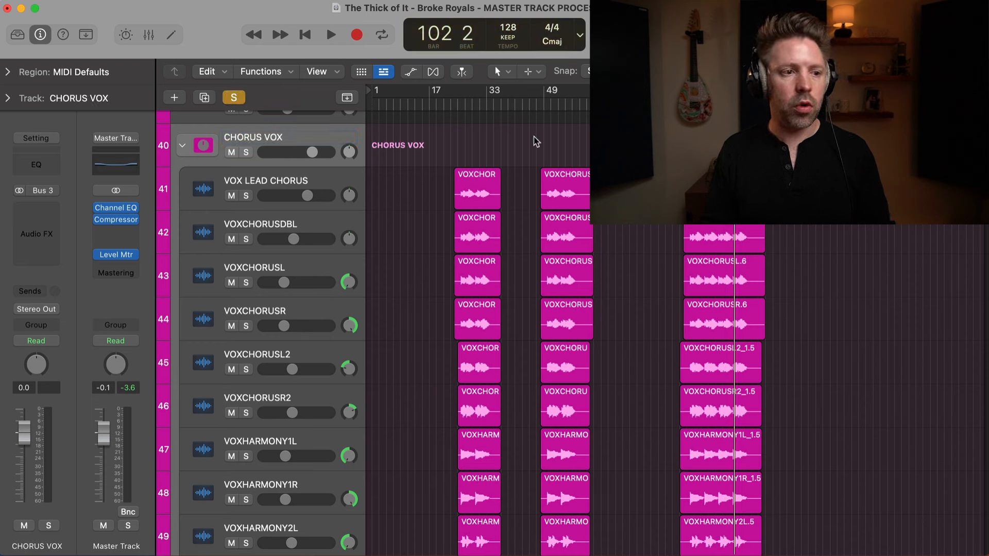
key(space)
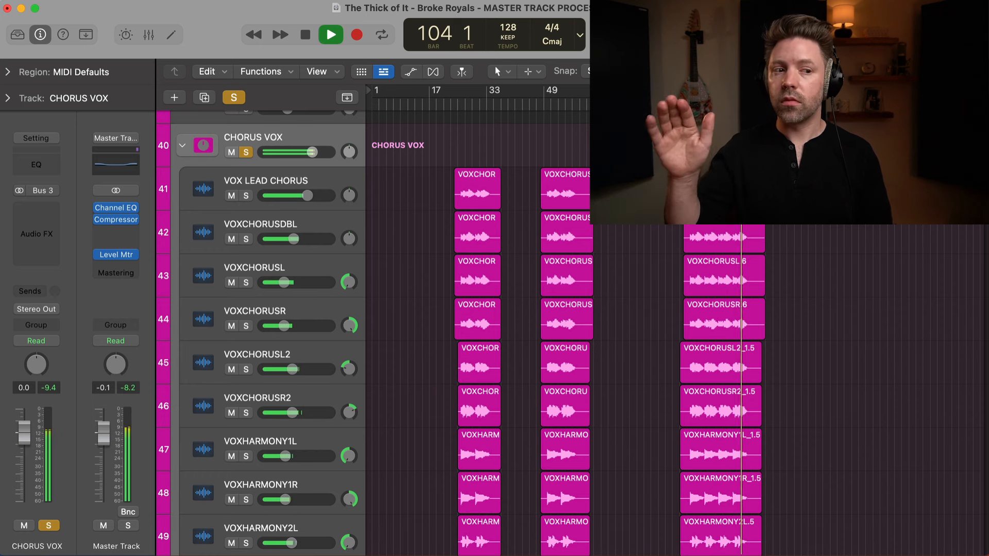
key(space)
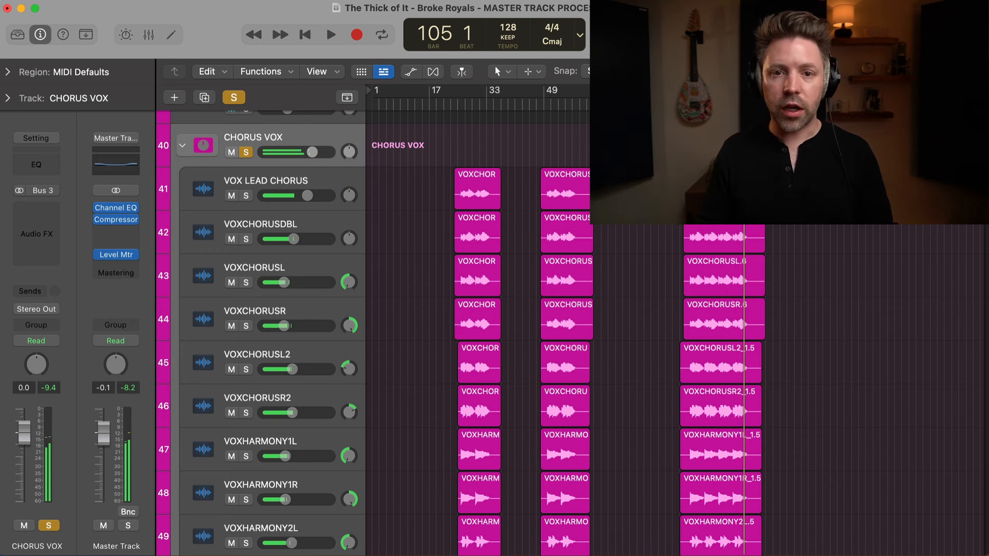
click(247, 153)
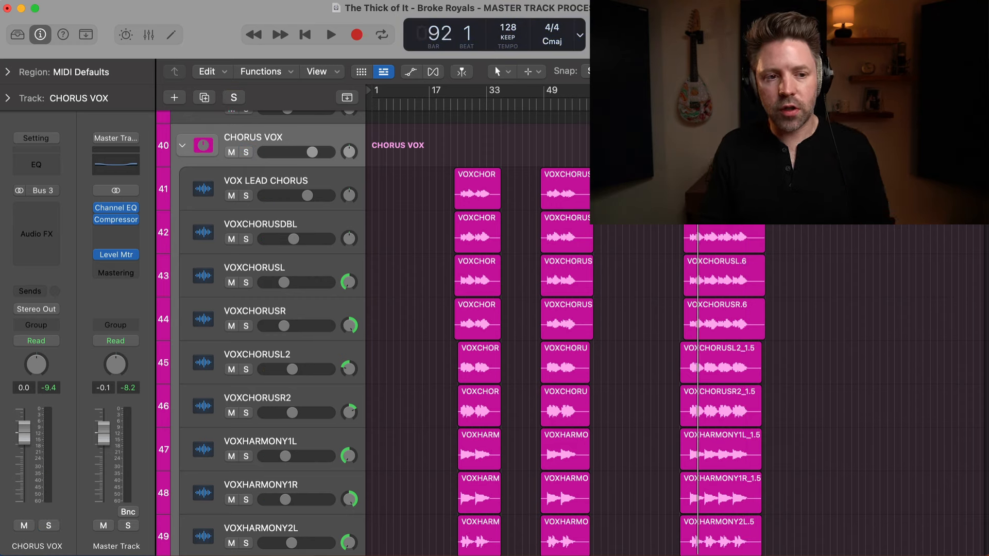
click(326, 26)
key(s)
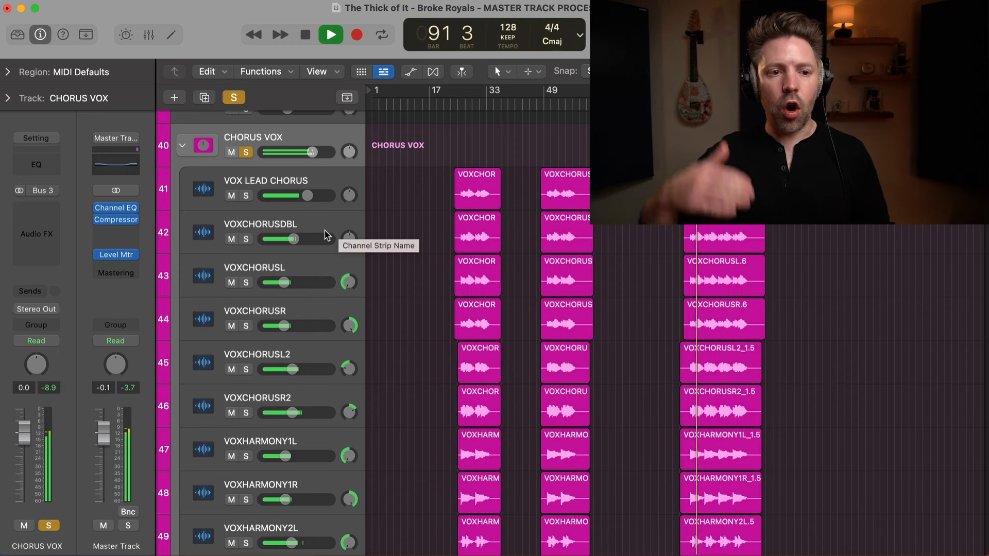
key(s)
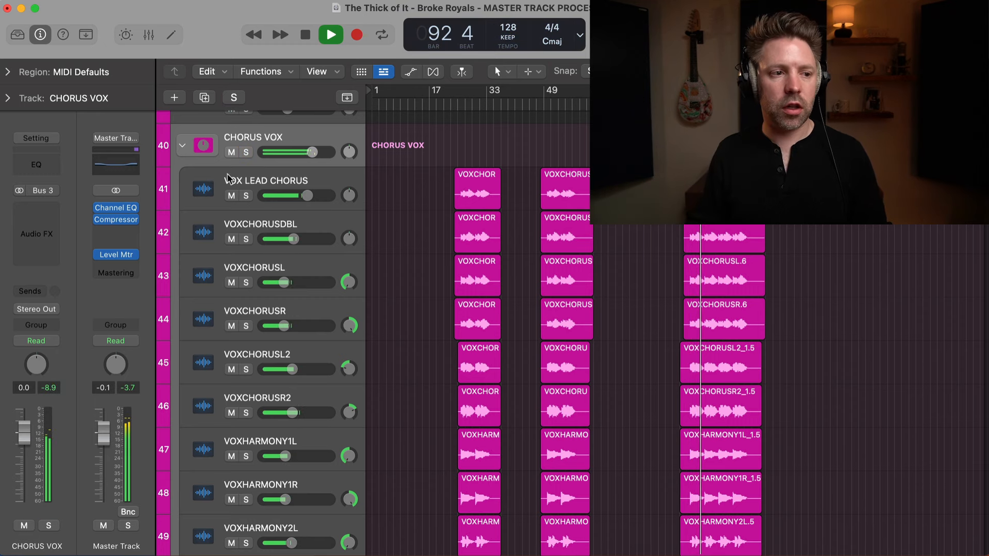
Step: Add a Channel EQ to CHORUS VOX with a 129 Hz, 18 dB/Oct low cut and the fifth band at 750 Hz, 0.0 dB, Q 0.60
click(41, 161)
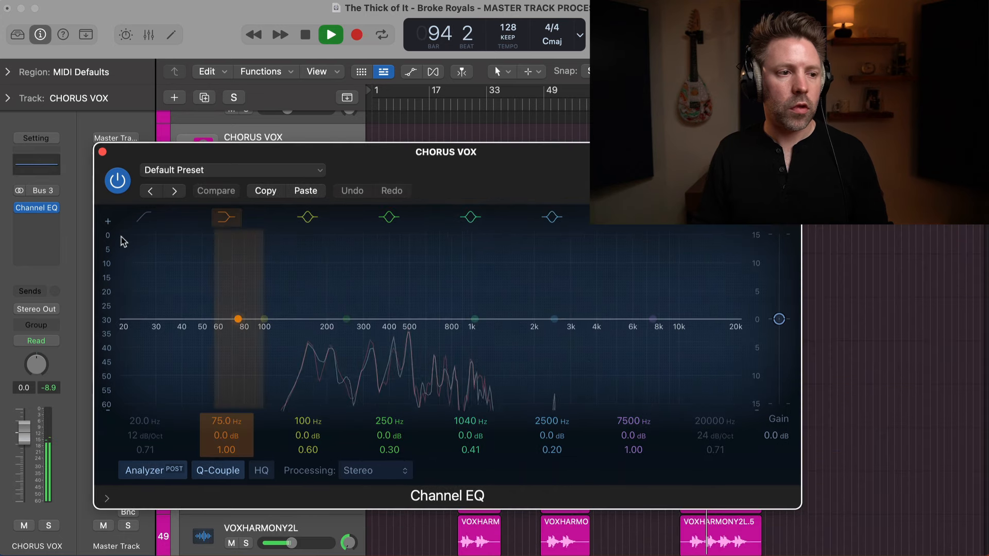
drag(123, 241, 314, 320)
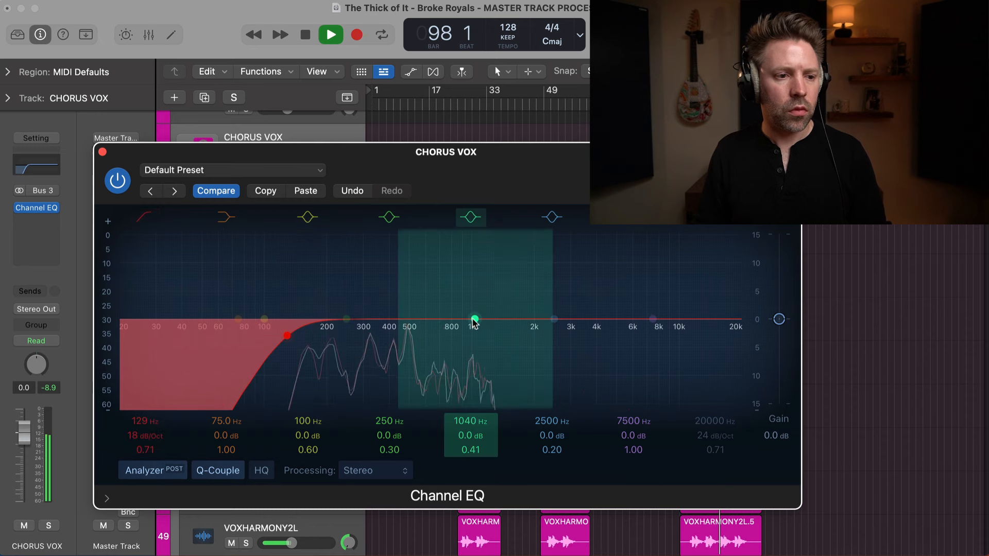
drag(475, 321, 429, 308)
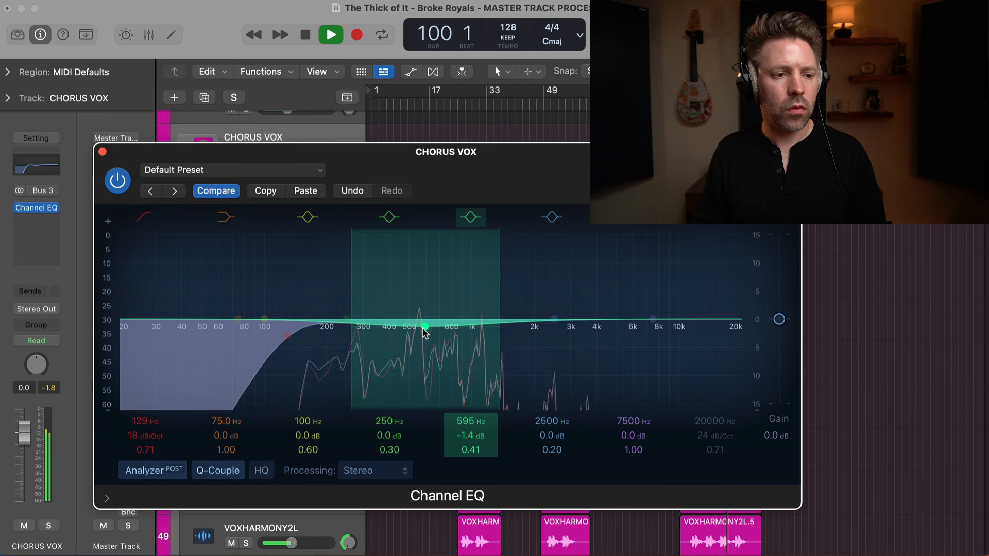
drag(424, 332, 446, 320)
key(space)
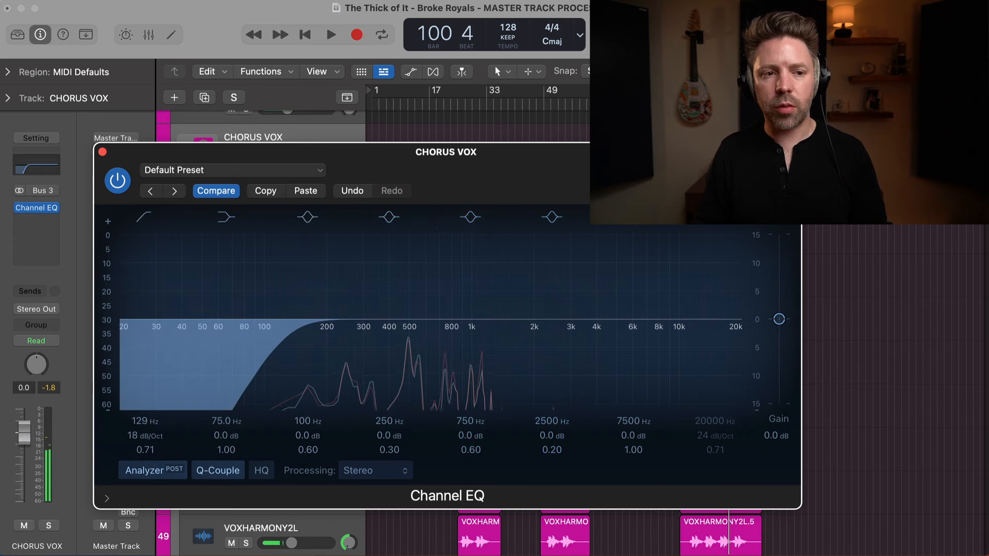
Step: Replay the last chorus with CHORUS VOX soloed and set its fourth band to 186 Hz, +2.4 dB, Q 0.51
key(space)
key(s)
drag(346, 320, 323, 297)
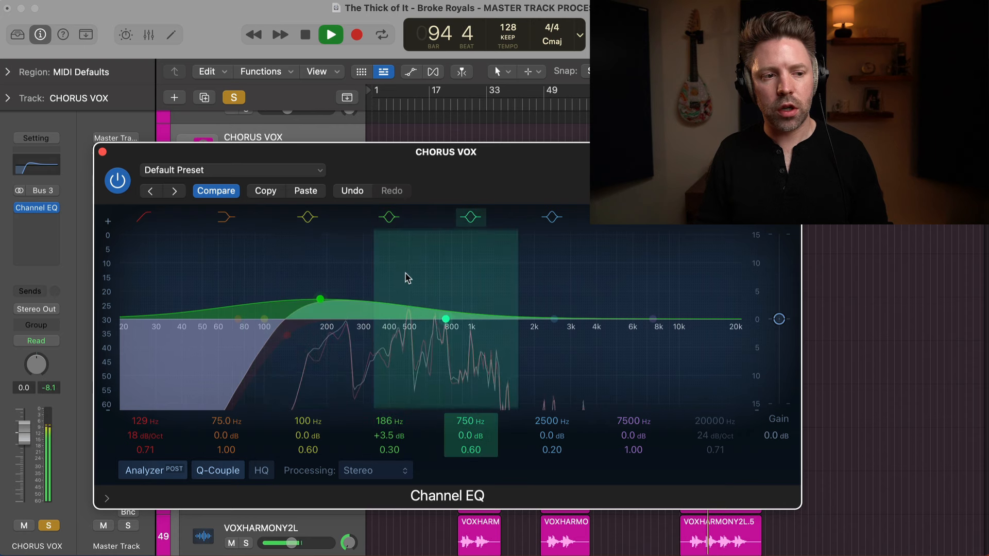
drag(397, 277, 389, 278)
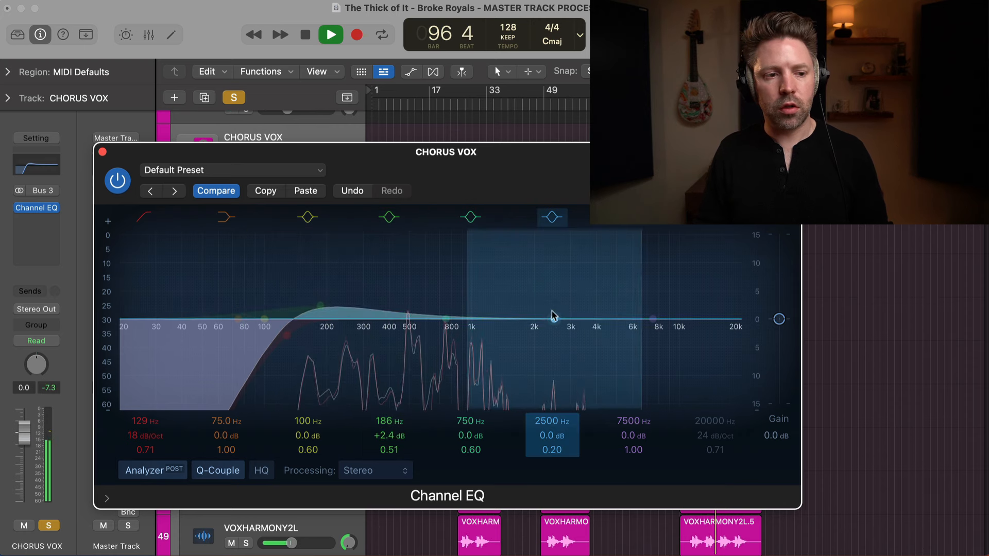
Step: Set the sixth band of CHORUS VOX's equalizer to 2560 Hz, +2.2 dB, Q 0.54
drag(552, 315, 555, 299)
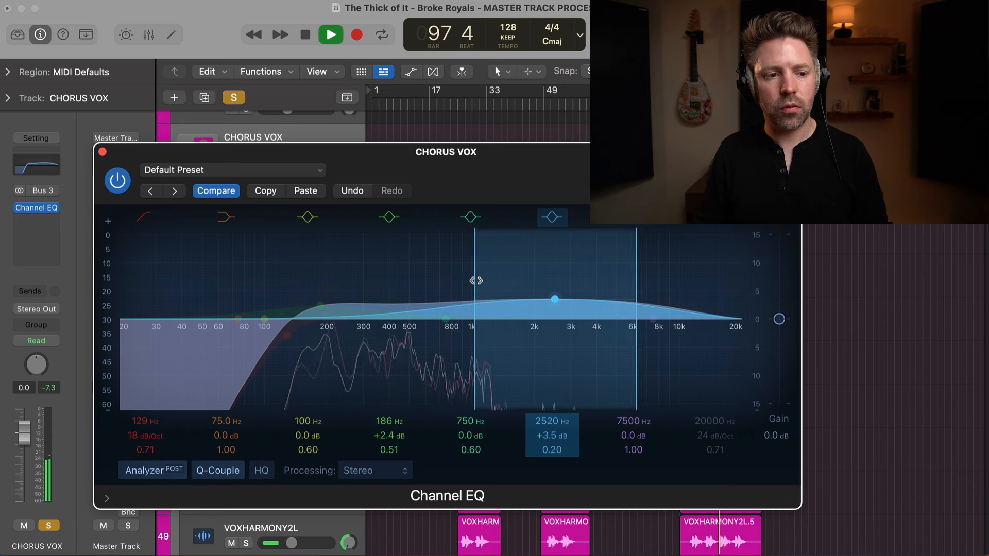
drag(475, 281, 482, 281)
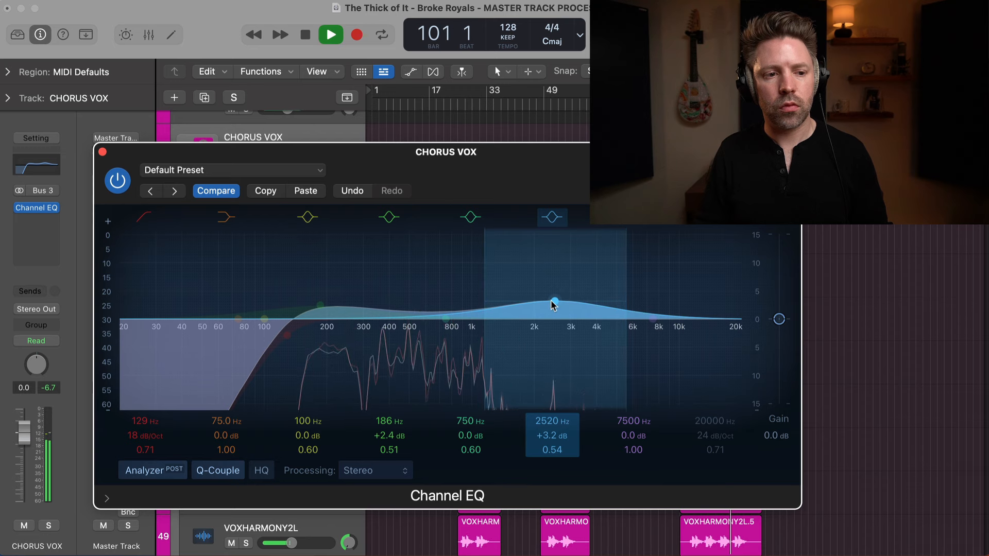
mouse_move(554, 301)
mouse_down()
mouse_move(485, 239)
mouse_move(577, 237)
mouse_move(523, 239)
mouse_move(499, 221)
mouse_move(551, 221)
mouse_move(551, 301)
mouse_up()
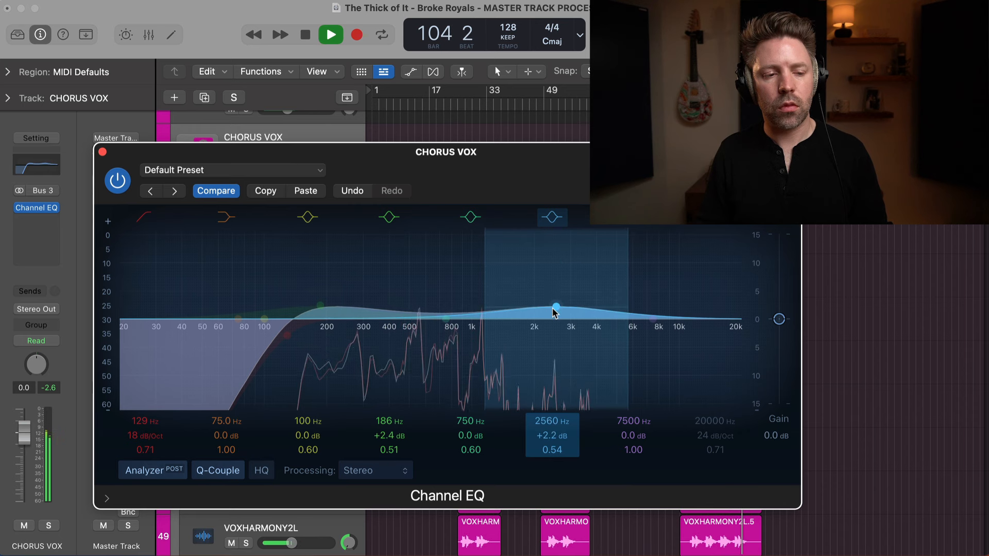
Step: Boost CHORUS VOX's high shelf by 10.2 dB at 10900 Hz and compare the soloed stack with the shelf off and on
drag(672, 317, 671, 293)
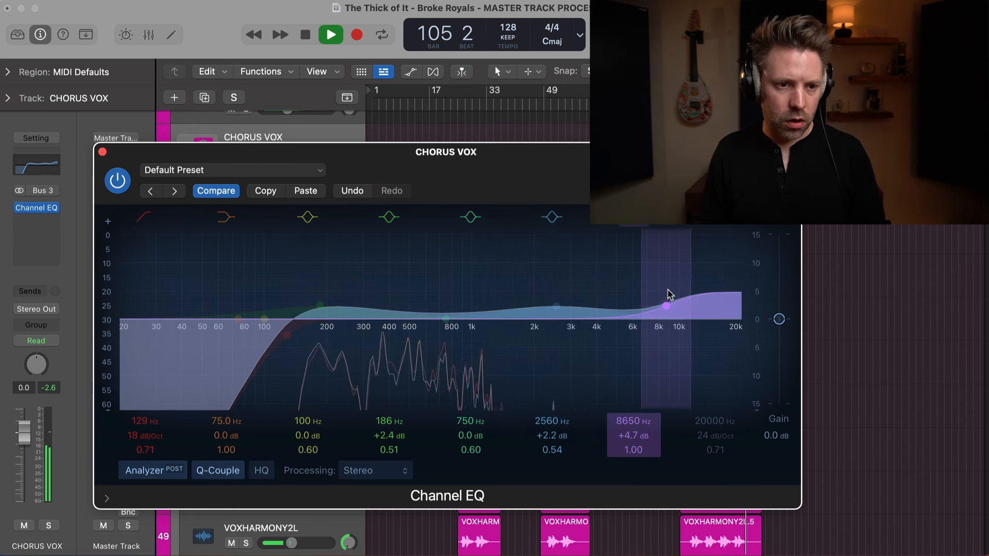
key(space)
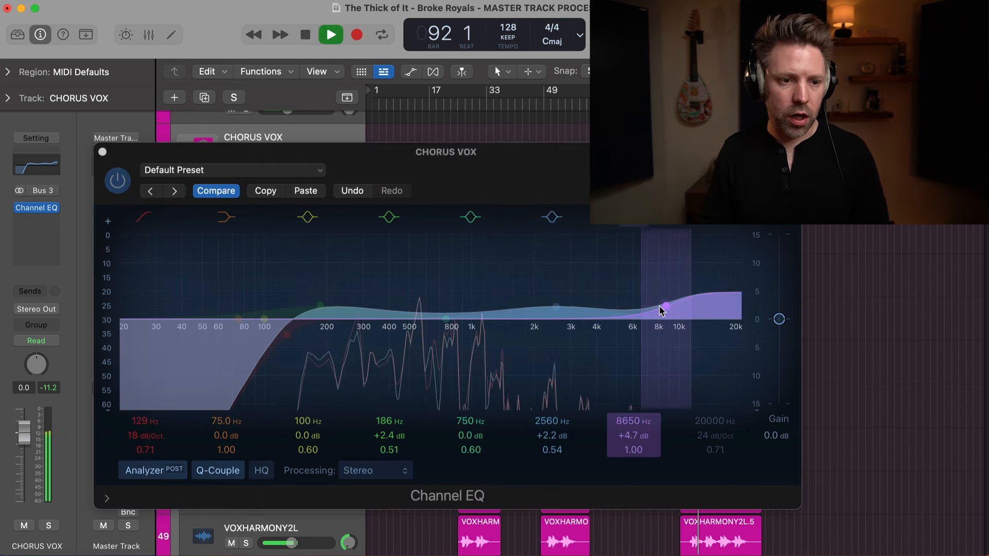
drag(660, 310, 682, 271)
key(s)
click(637, 224)
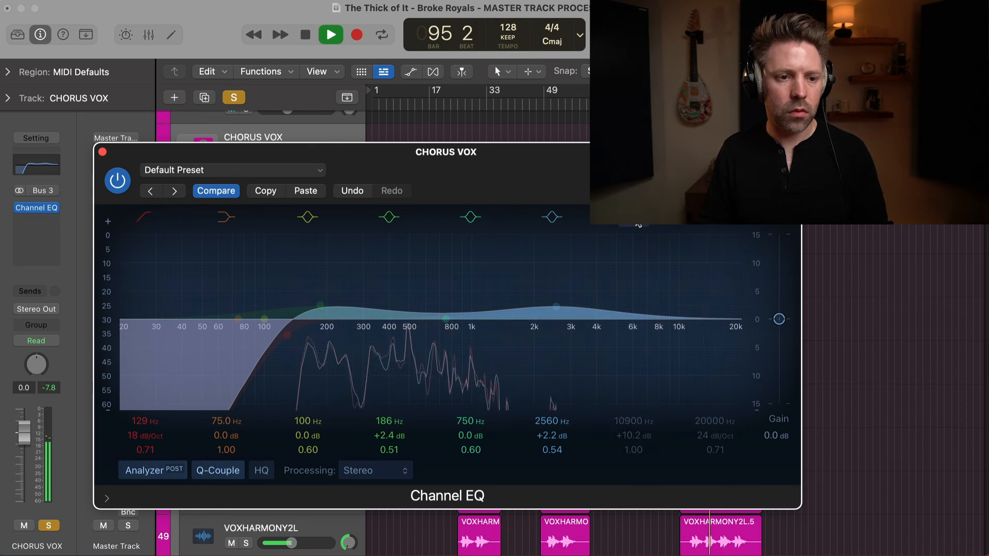
click(637, 225)
Step: Lower the equalizer's output gain to -2.6 dB, compare it bypassed, and set the fifth band to 665 Hz, -2.1 dB
drag(780, 324, 780, 332)
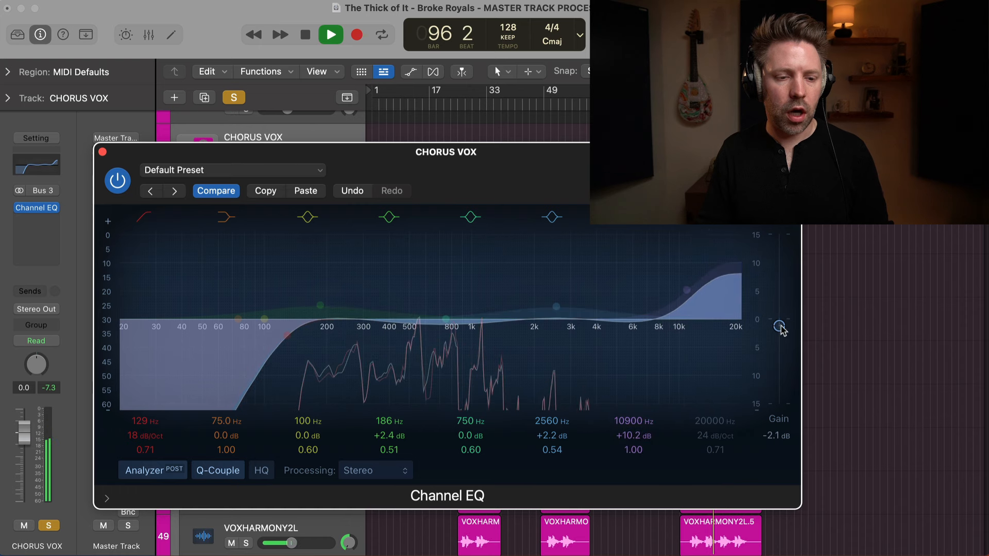
click(116, 182)
click(115, 181)
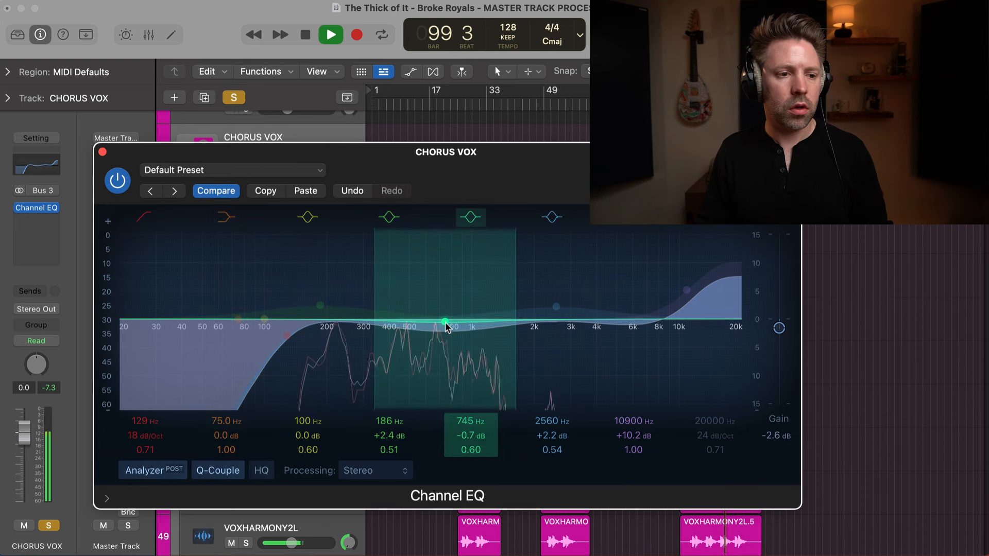
drag(442, 328, 434, 332)
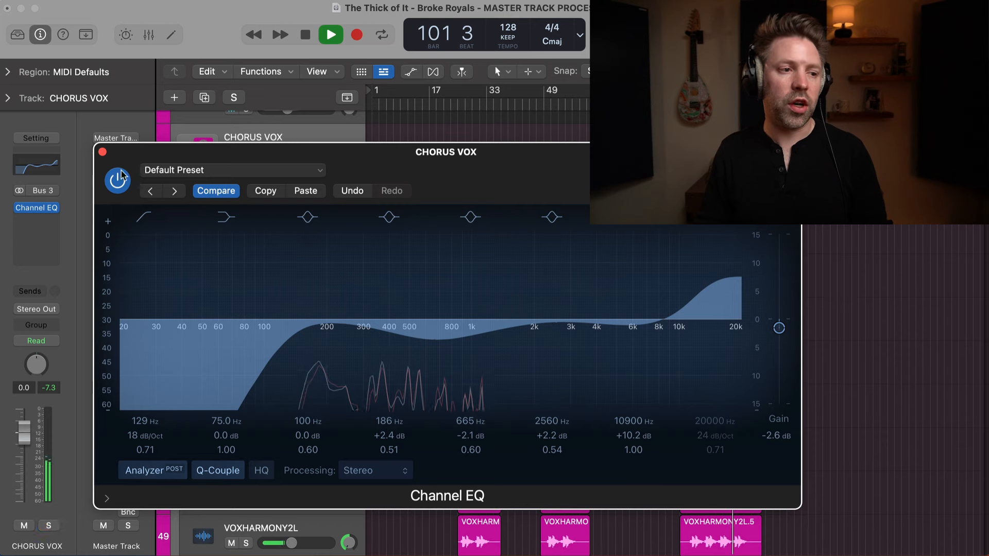
Step: Close CHORUS VOX's equalizer, unsolo the stack and replay the last chorus in the full mix from around bar 91
click(102, 152)
key(s)
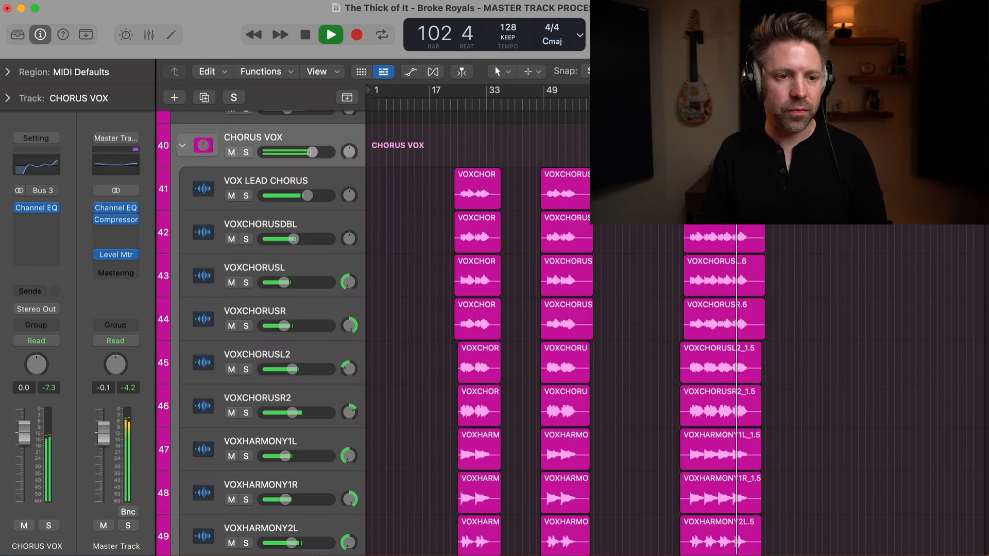
click(695, 104)
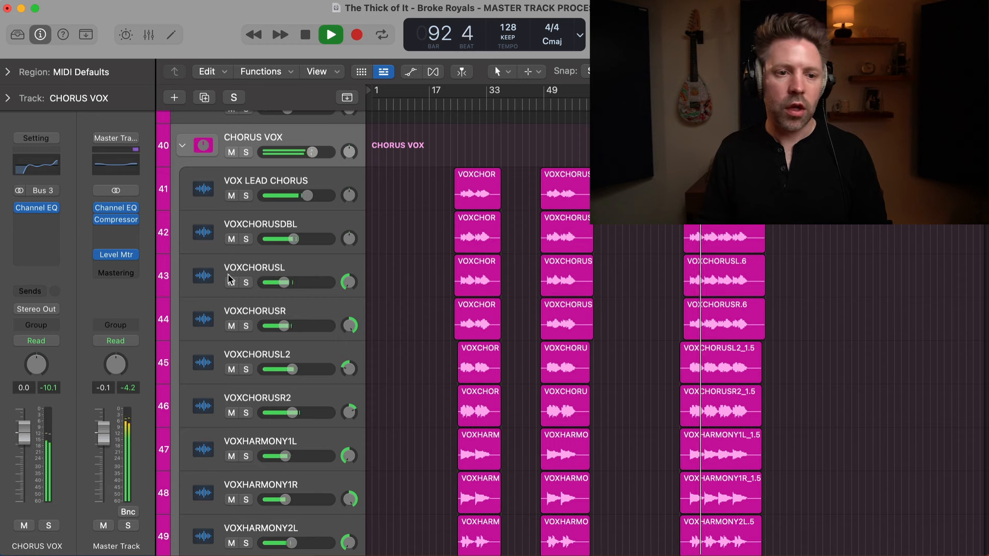
key(space)
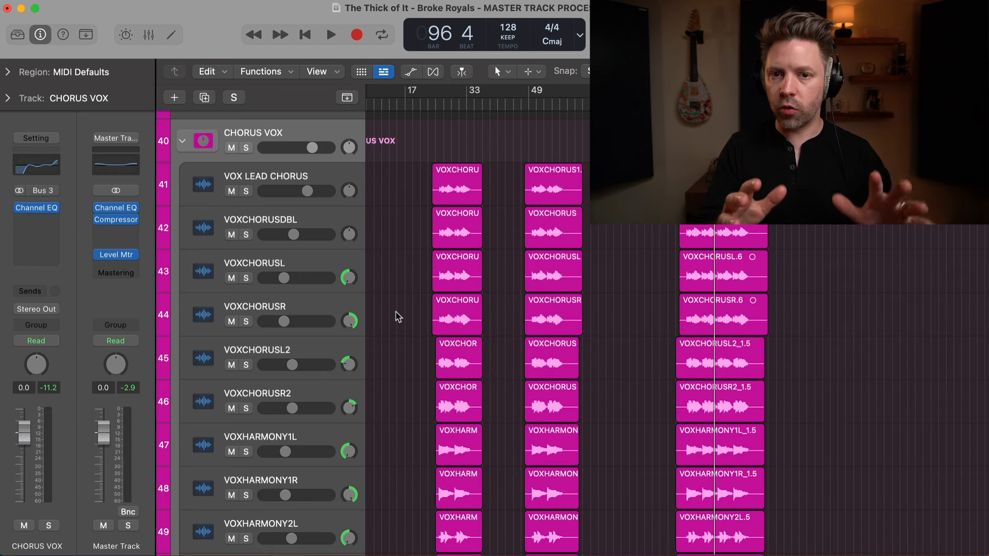
key(space)
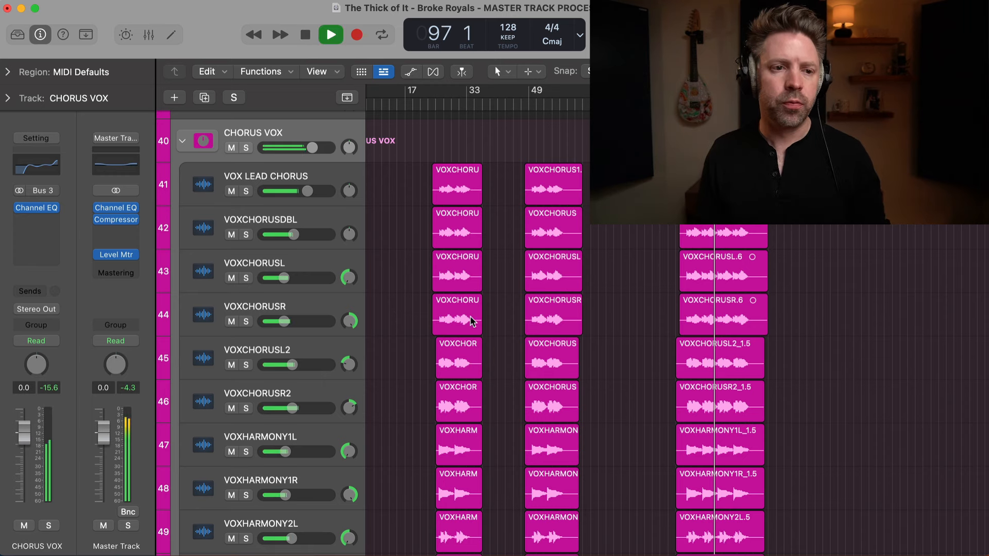
Step: Solo the guitar tracks from GTR C to LEAD FLANGER in the last chorus, clear the solos and replay the full mix
scroll(510, 299, down, 2)
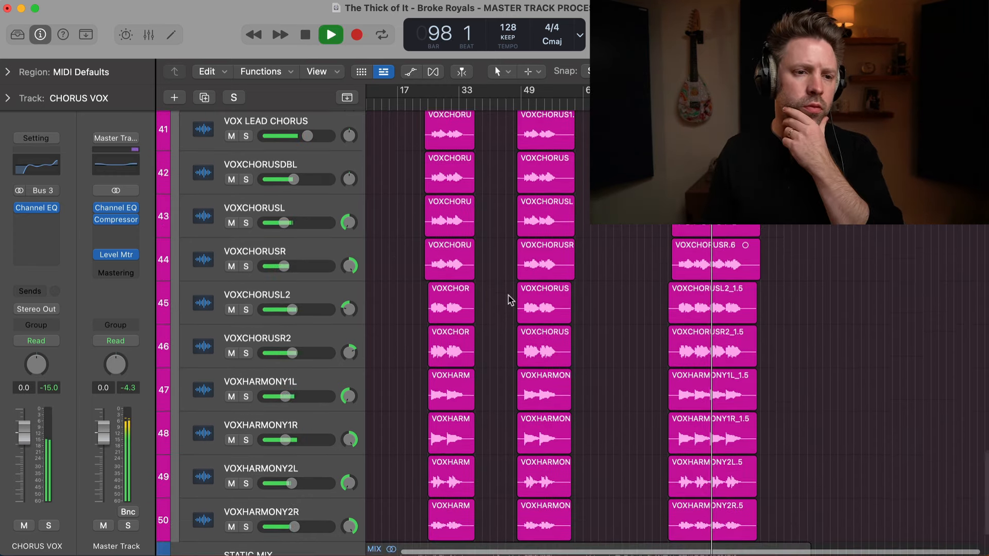
scroll(509, 300, up, 3)
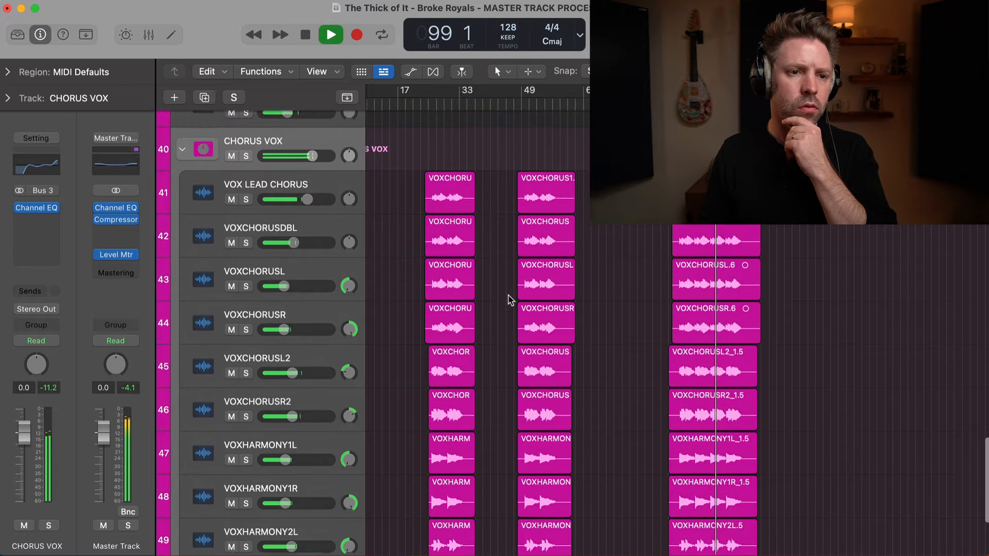
scroll(509, 300, up, 2)
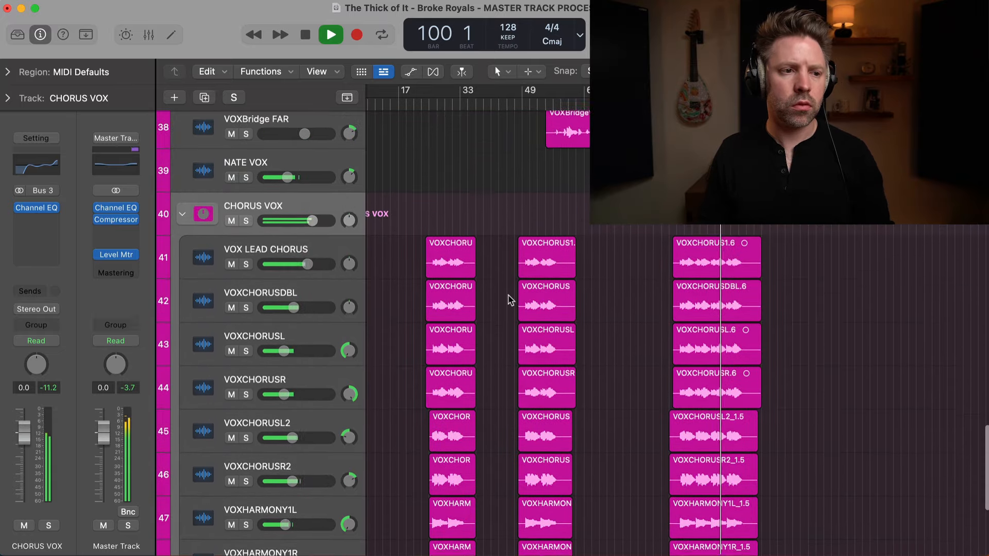
scroll(509, 300, up, 3)
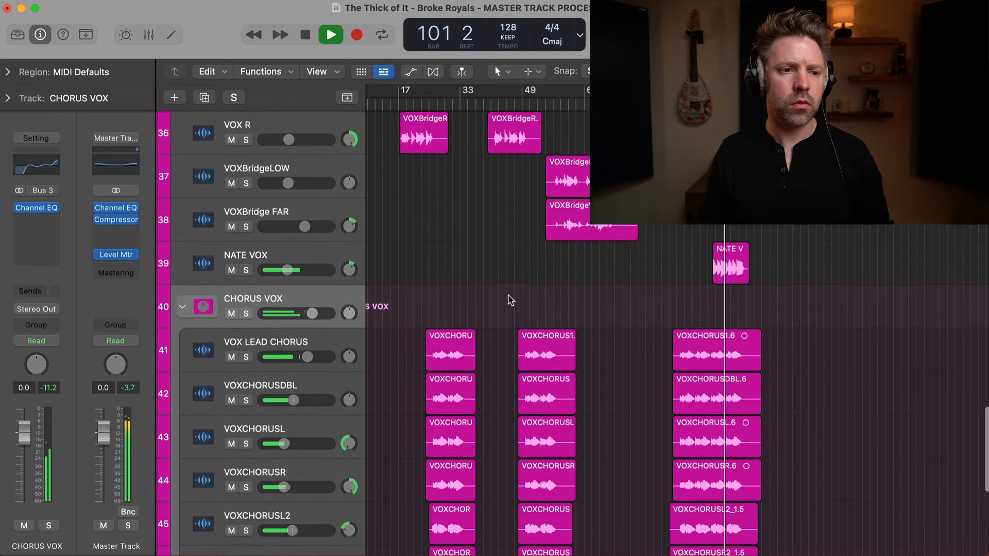
scroll(509, 300, up, 15)
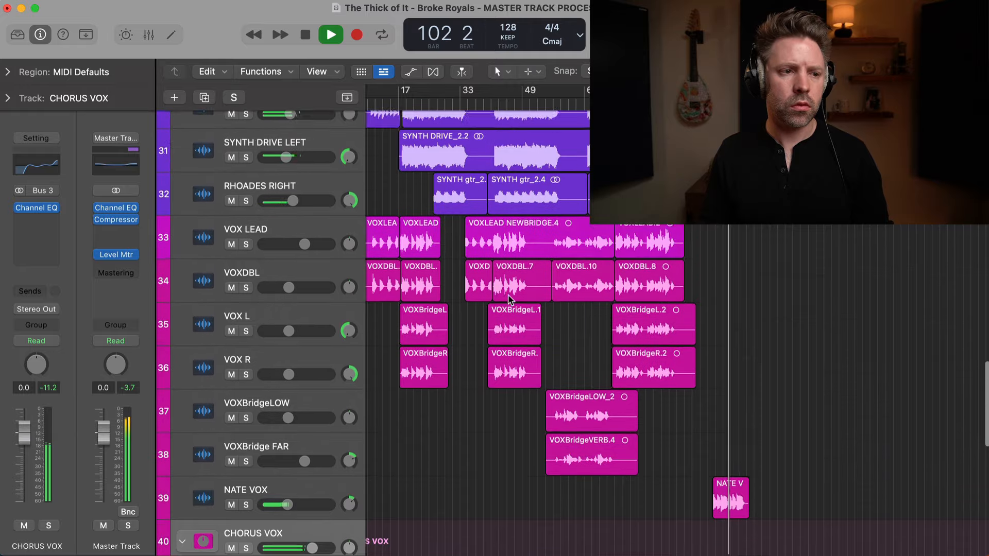
scroll(509, 300, up, 9)
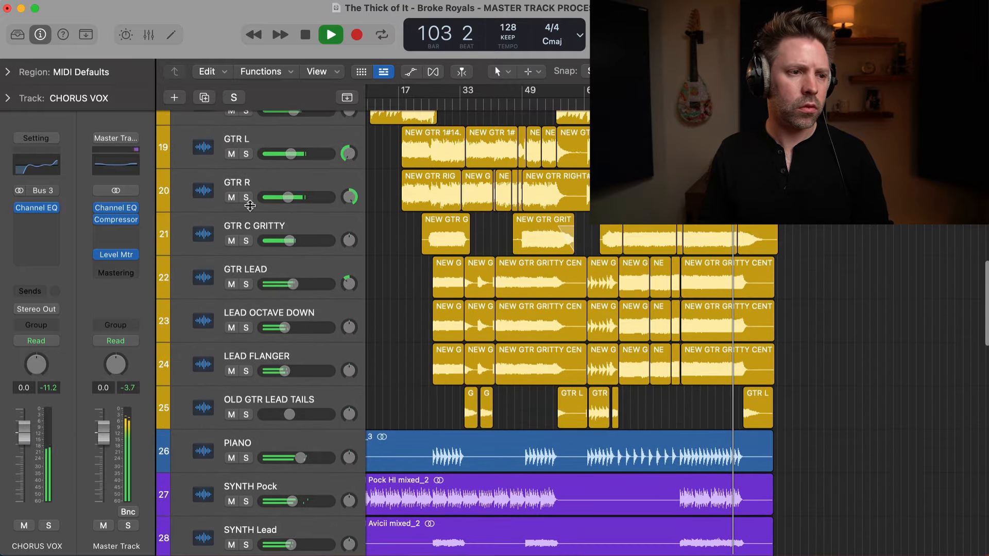
drag(246, 133, 246, 412)
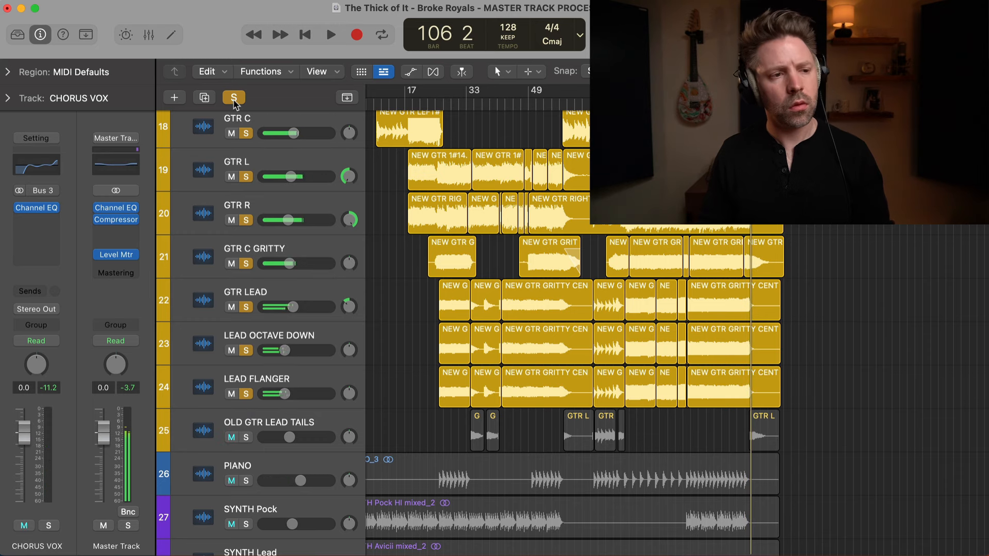
click(234, 101)
key(space)
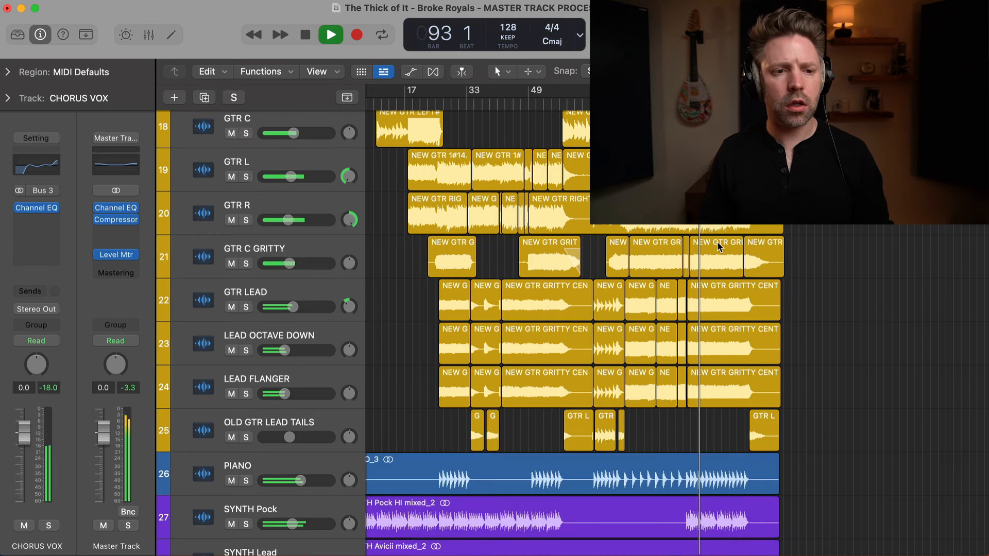
Step: Group the guitar tracks from GTR C to OLD GTR LEAD TAILS into a summing stack named GTRS
scroll(720, 247, up, 2)
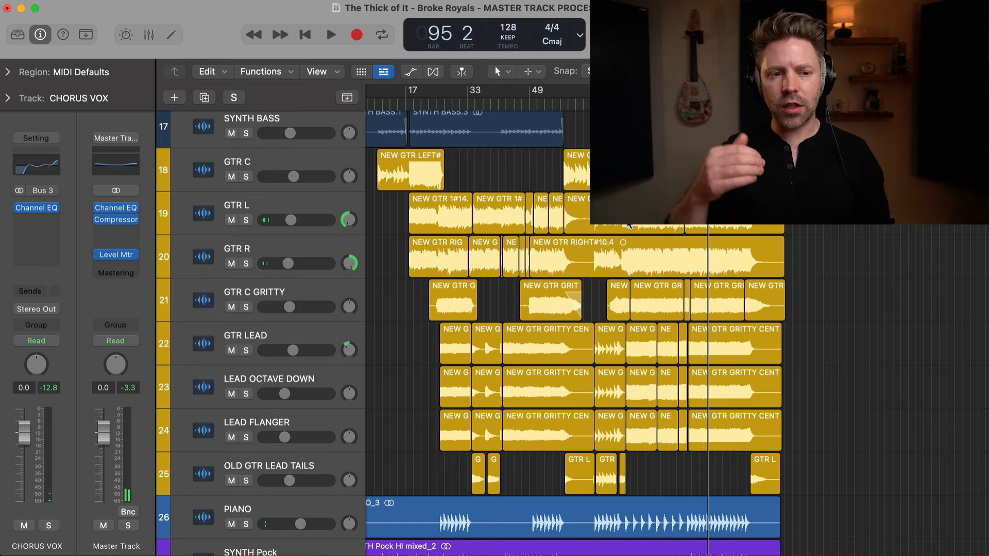
click(304, 164)
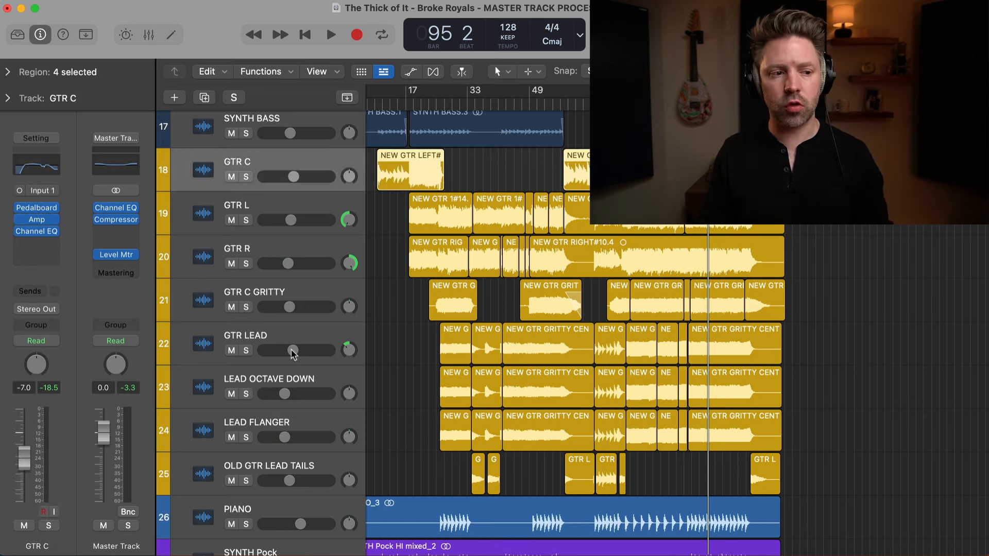
shift+click(285, 467)
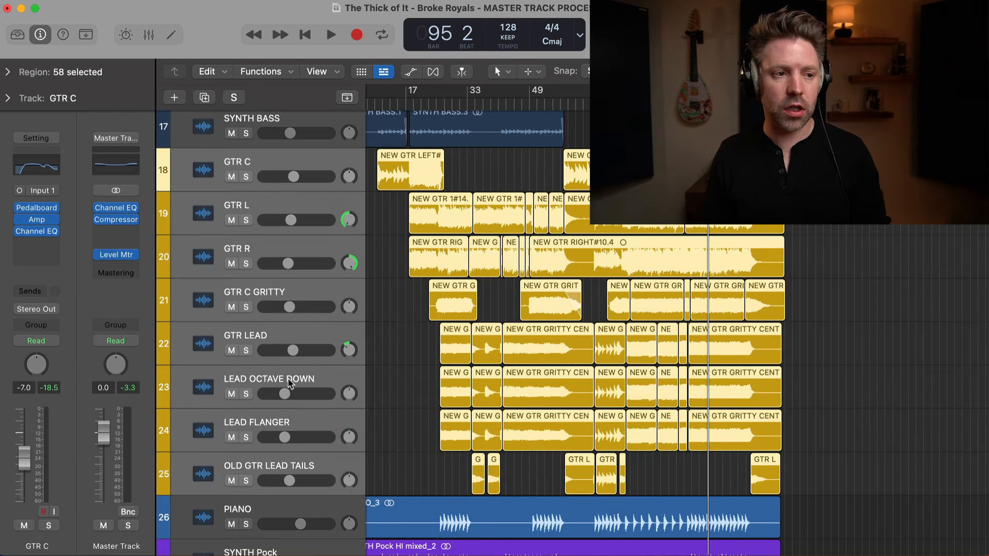
key(super+shift+d)
key(Return)
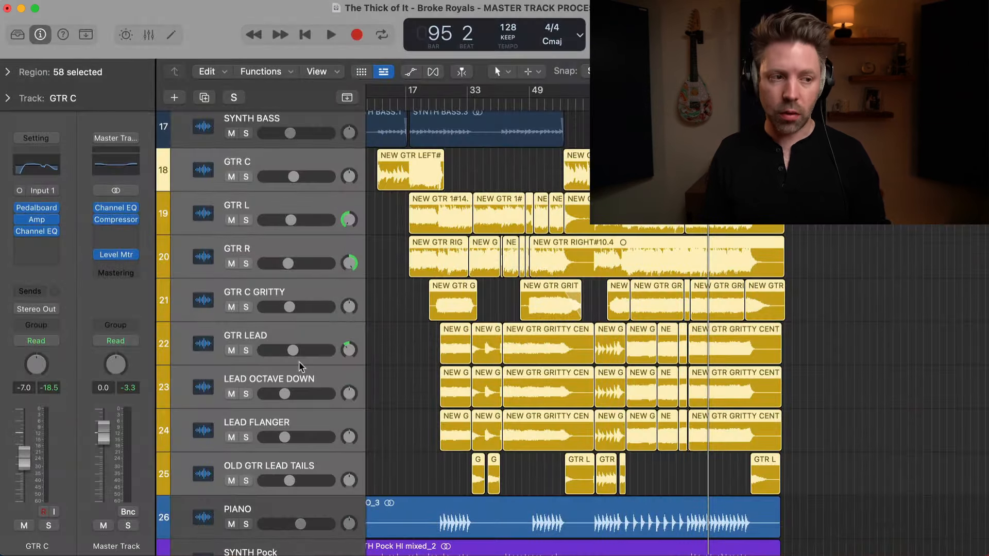
double_click(239, 162)
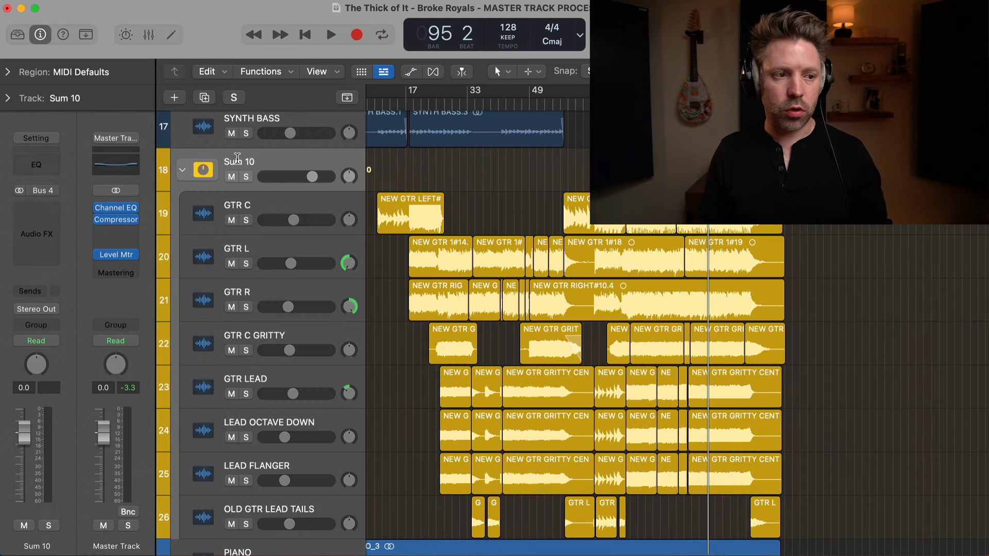
text(GTRS)
key(Return)
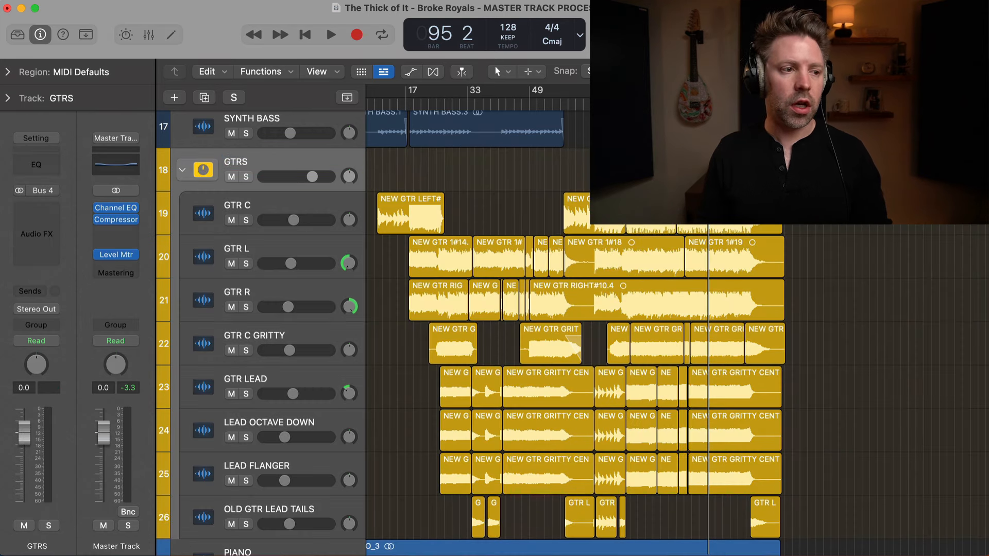
Step: Add a Channel EQ to GTRS and boost its fifth band by 5.7 dB at 1490 Hz during playback
click(51, 165)
drag(644, 201, 431, 147)
key(c)
key(space)
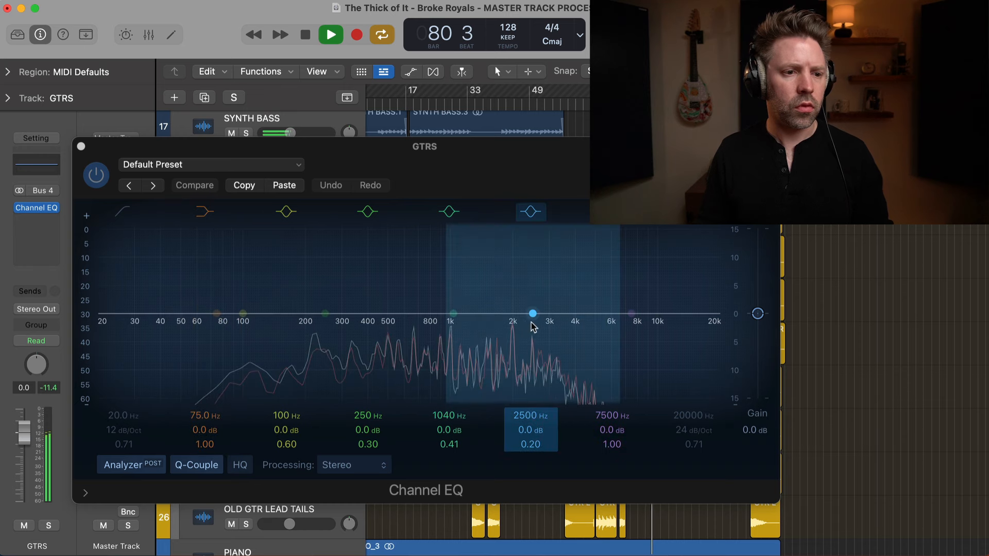
drag(470, 311, 499, 276)
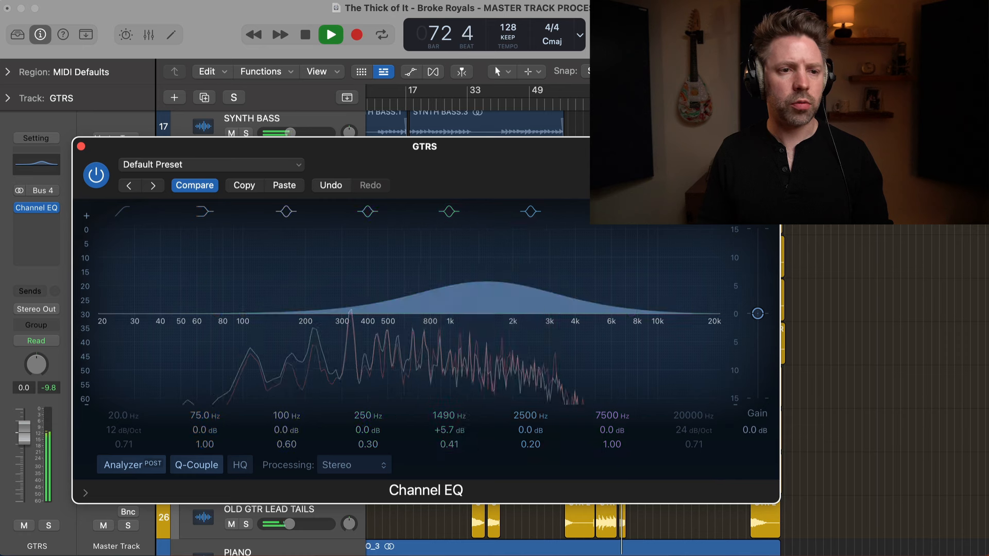
Step: Play from around bar 87 and set GTRS's fifth equalizer band to 1220 Hz, +2.9 dB, Q 0.60
key(space)
click(664, 104)
key(space)
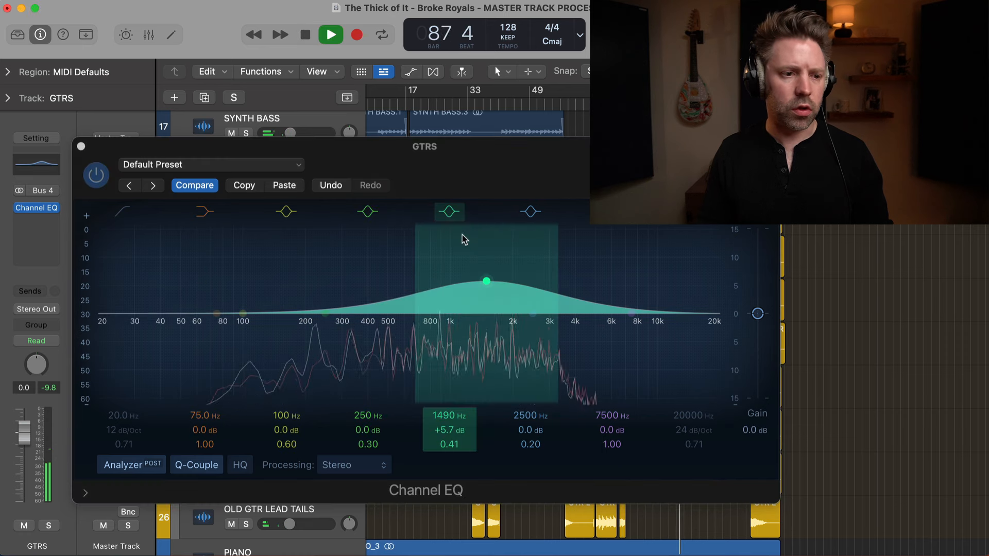
drag(487, 282, 474, 300)
drag(547, 263, 544, 263)
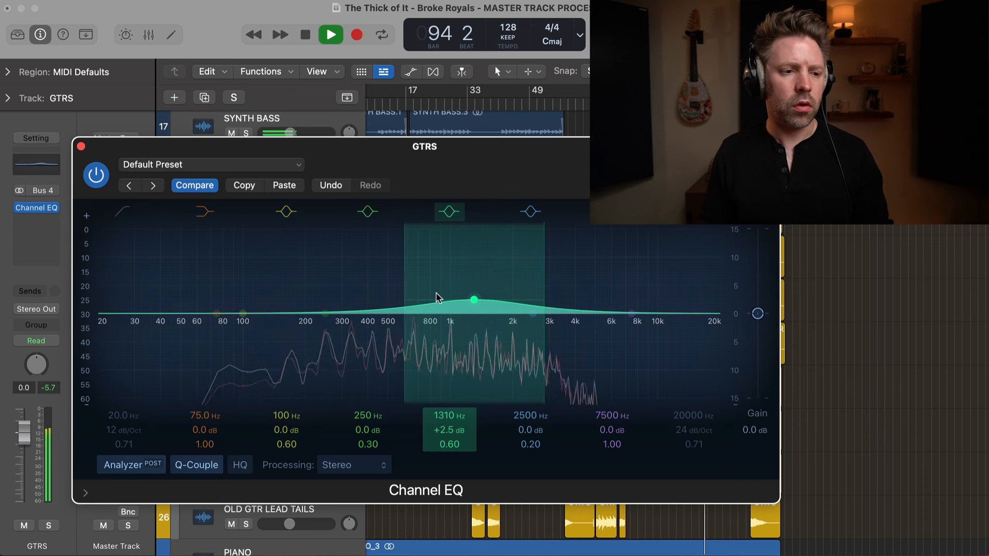
drag(326, 312, 330, 306)
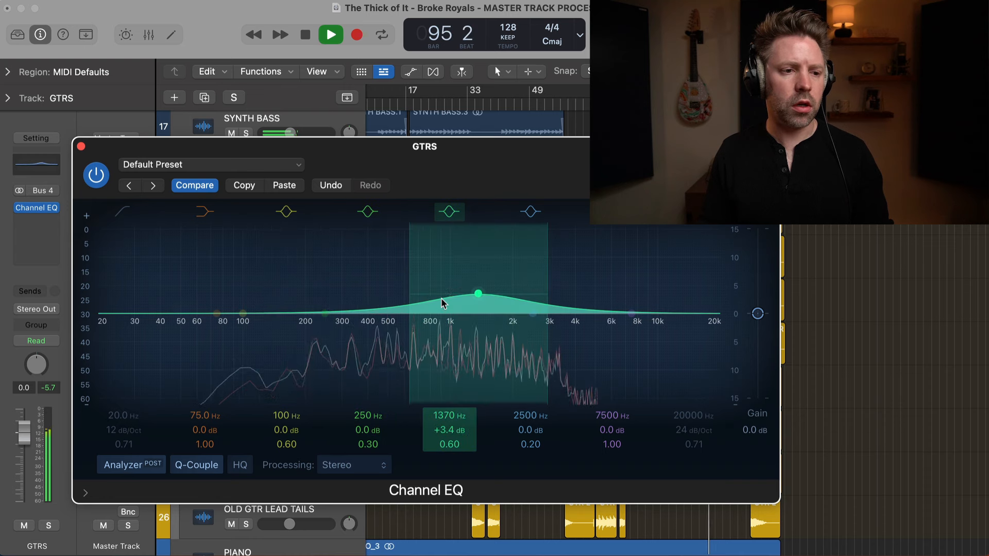
drag(477, 294, 465, 303)
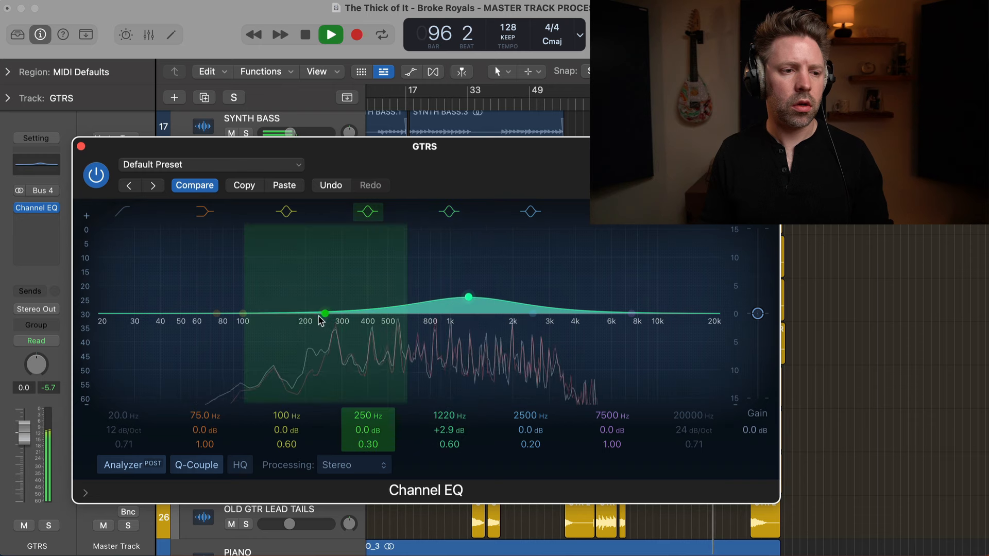
Step: Sweep the fourth band of GTRS's equalizer with a boost and set it to 460 Hz, -3.2 dB, Q 1.50
drag(325, 313, 401, 282)
drag(400, 266, 395, 265)
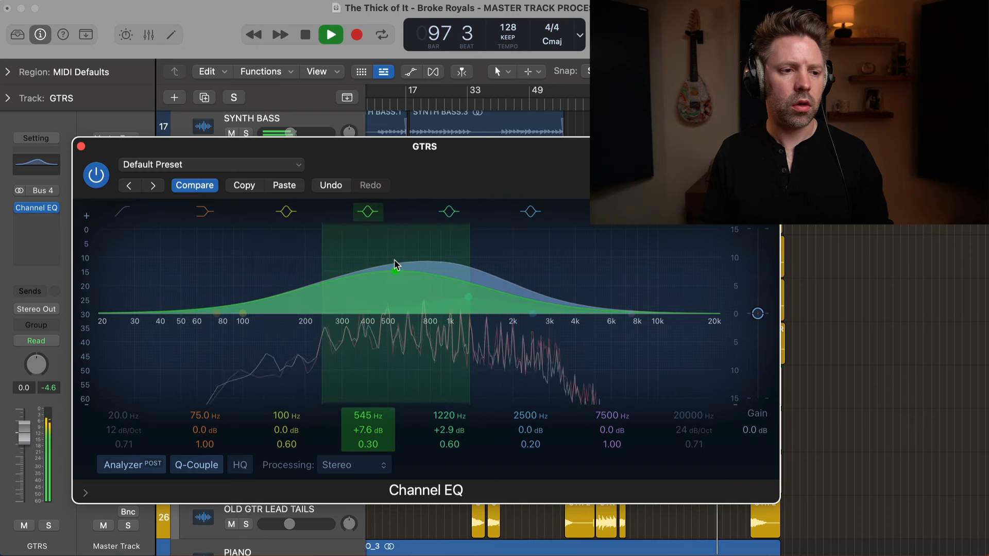
key(space)
drag(467, 241, 451, 238)
click(327, 28)
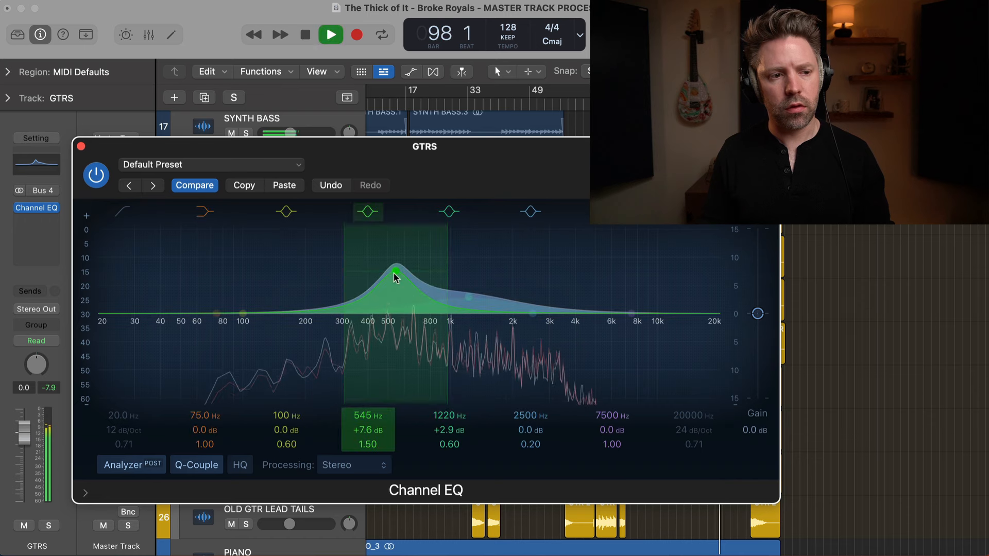
drag(394, 274, 379, 353)
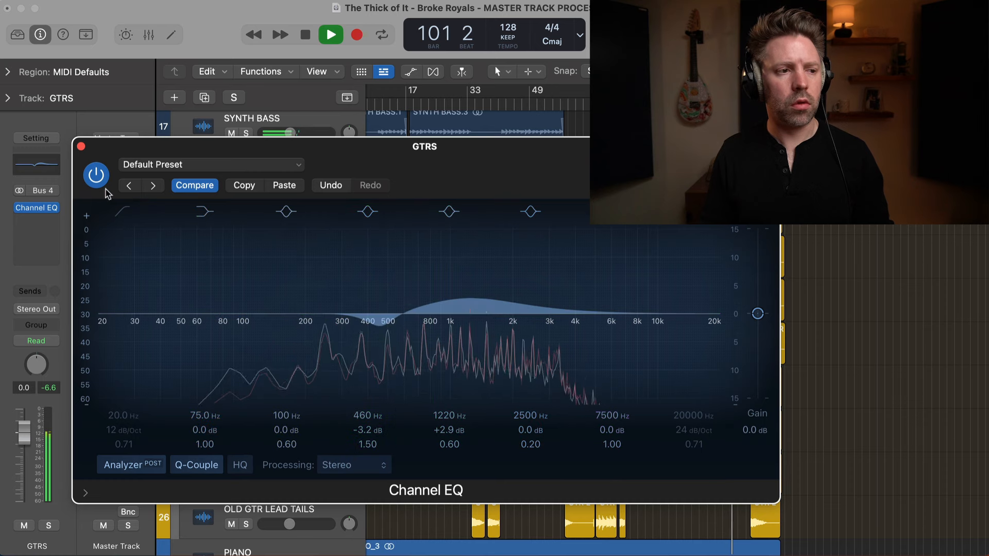
Step: Compare GTRS with its equalizer bypassed and active, and lower the equalizer's output gain to -0.5 dB
click(93, 177)
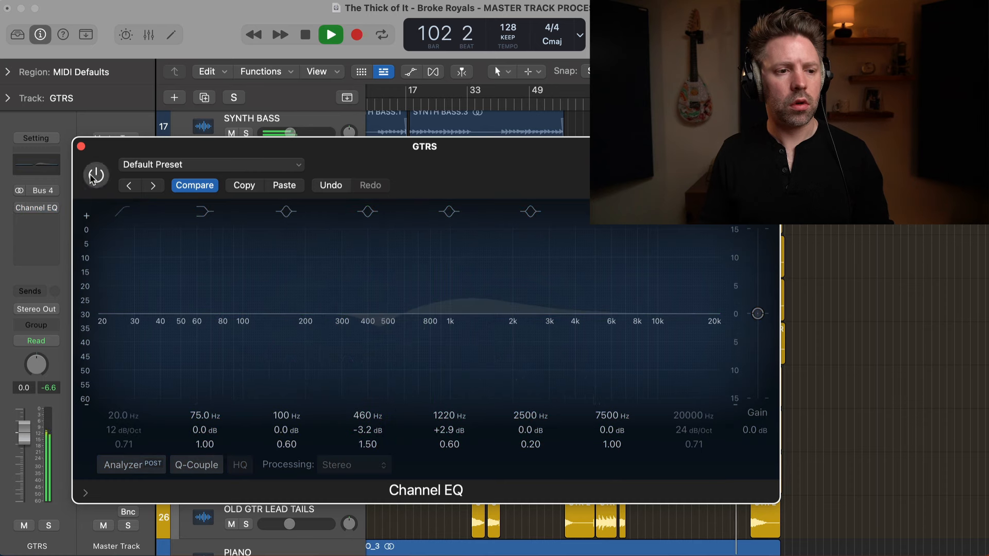
click(92, 176)
drag(759, 312, 760, 315)
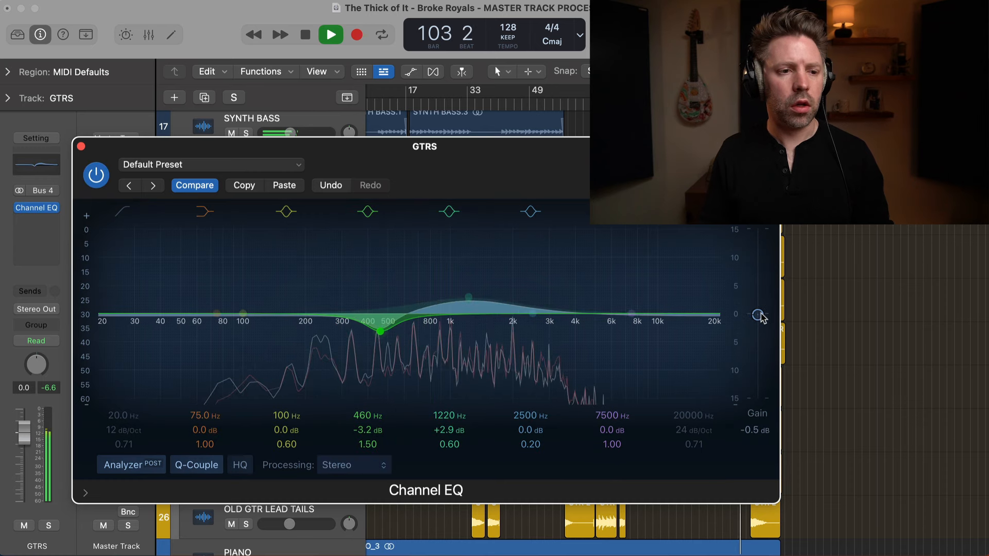
Step: Fine-tune GTRS's fifth band to 1230 Hz, +3.2 dB, compare the equalizer bypassed and close it
drag(467, 298, 467, 297)
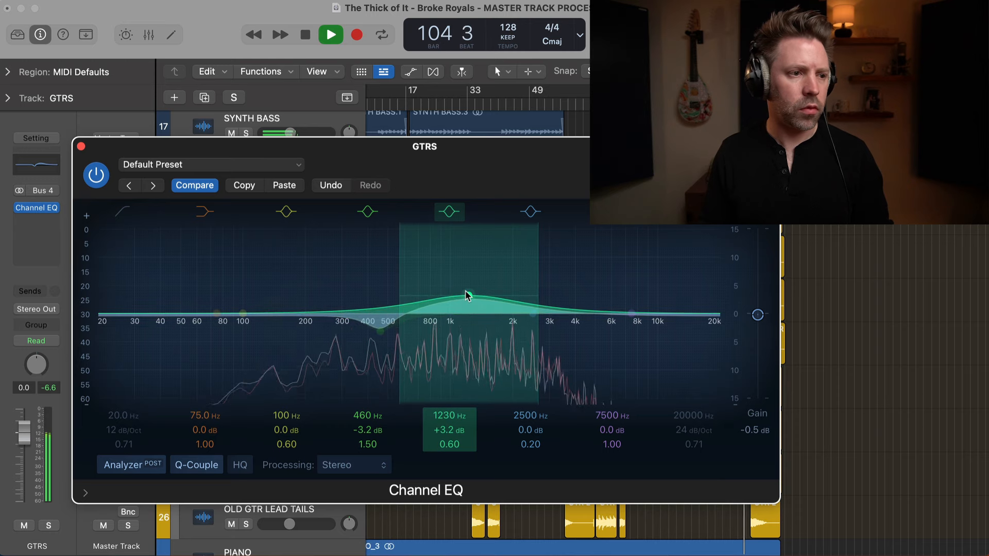
click(95, 181)
click(96, 180)
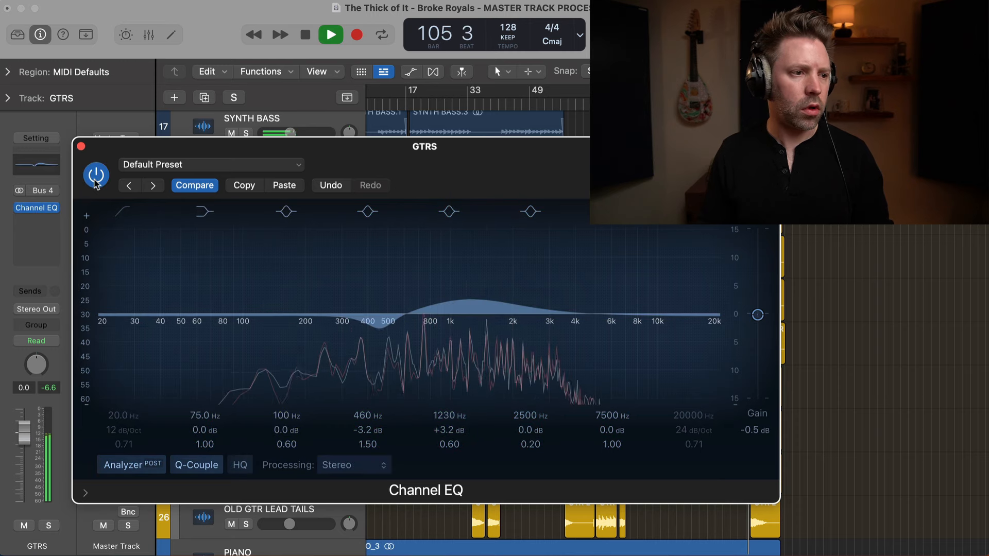
click(81, 146)
scroll(570, 309, down, 3)
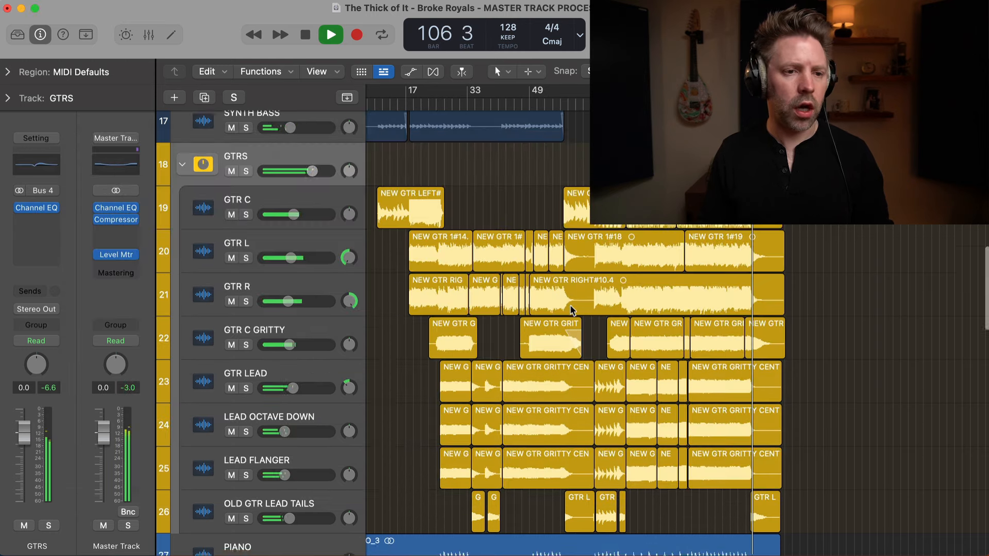
scroll(570, 309, up, 3)
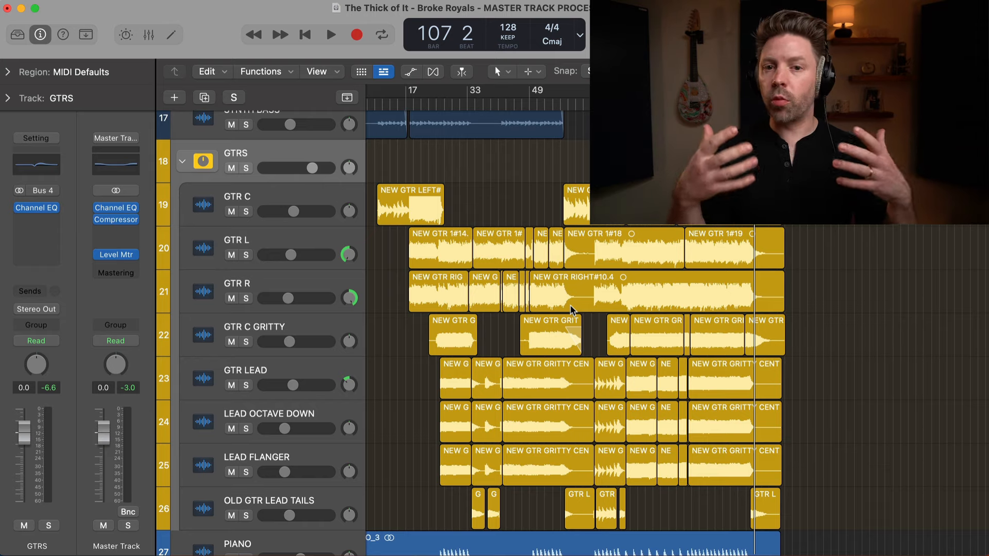
Step: Play the last chorus and compare the equalized mix with the unequalized STATIC MIX track by repeatedly soloing and unsoloing that track
scroll(696, 307, down, 15)
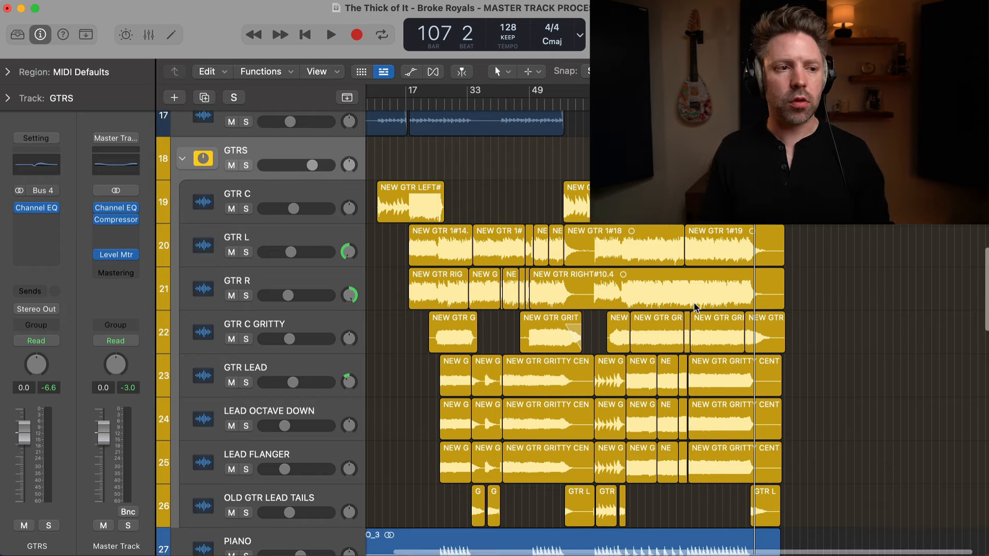
scroll(696, 307, down, 7)
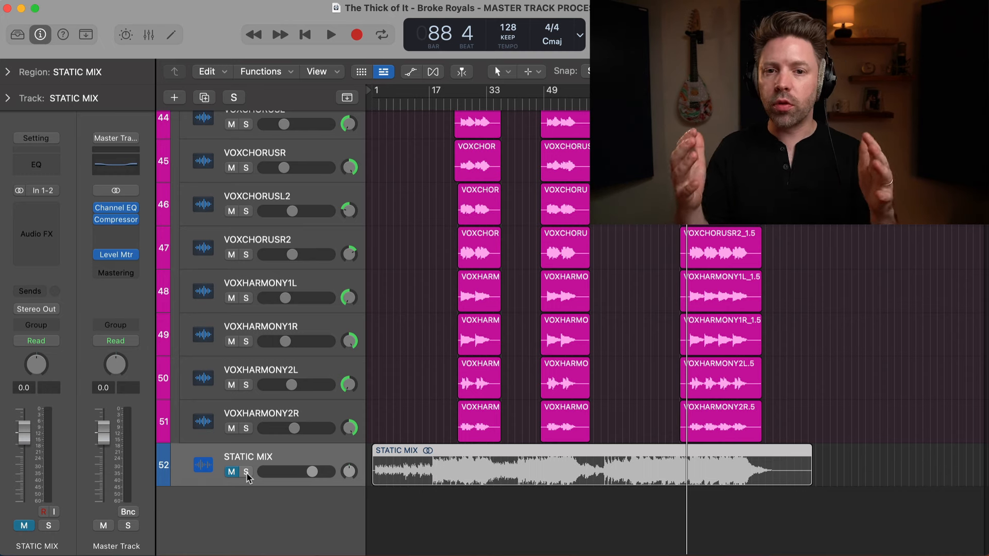
key(space)
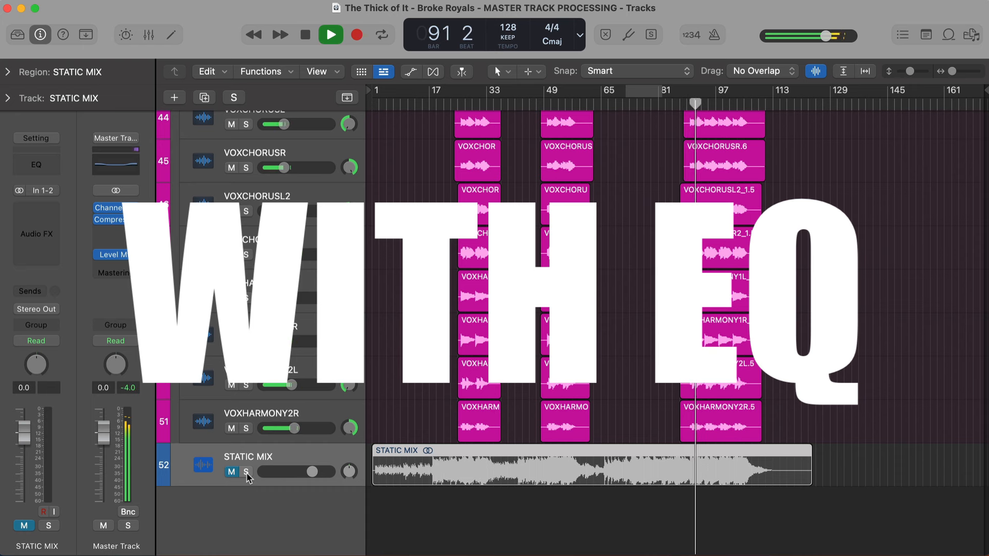
click(246, 472)
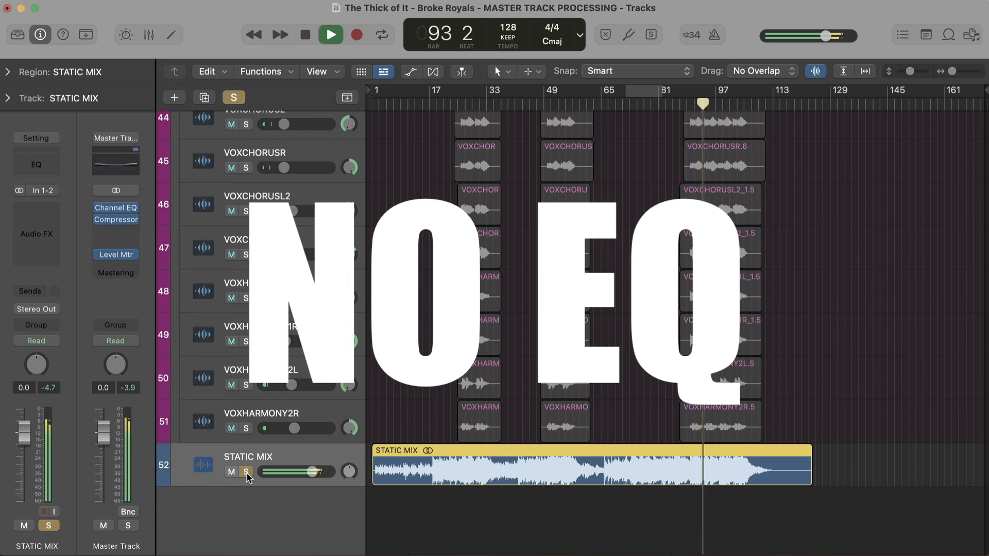
click(247, 471)
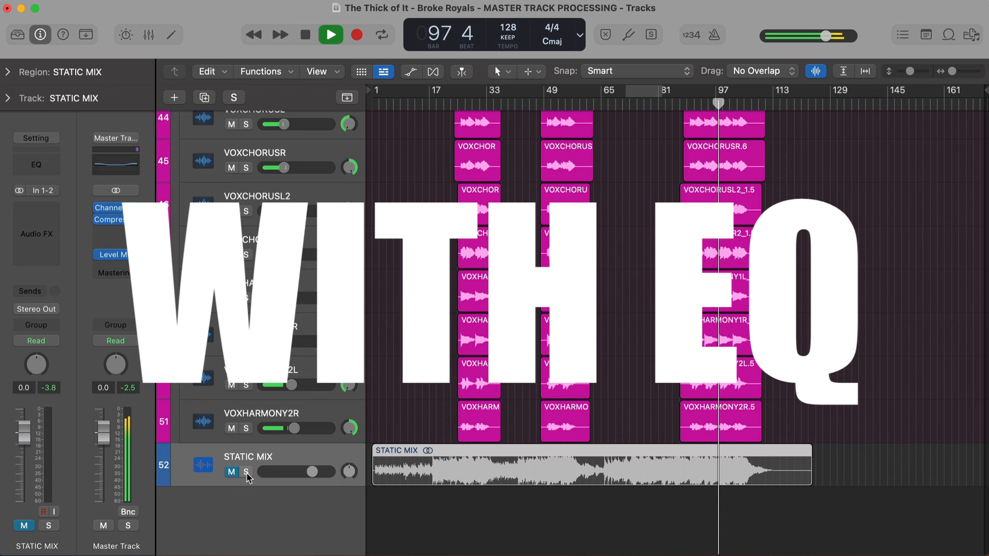
click(246, 472)
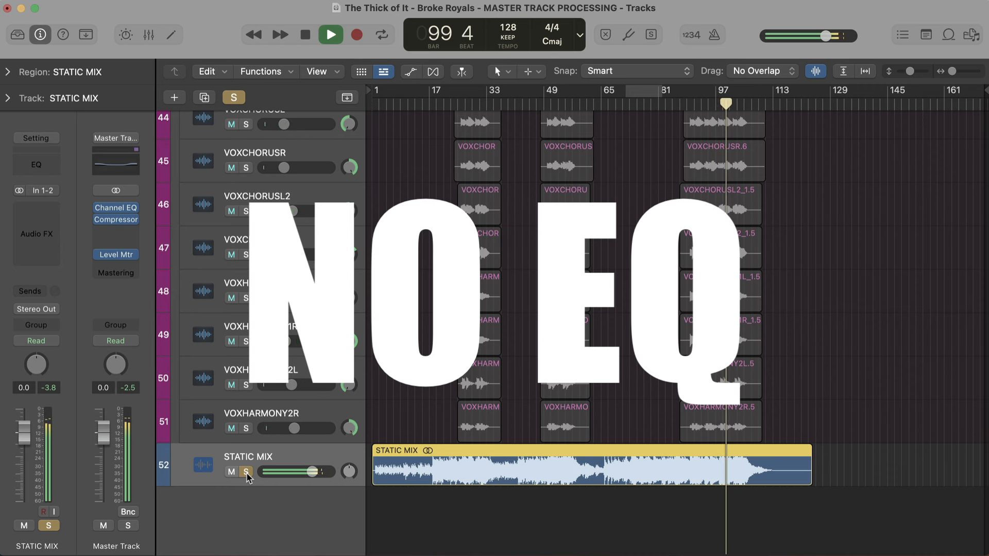
click(246, 472)
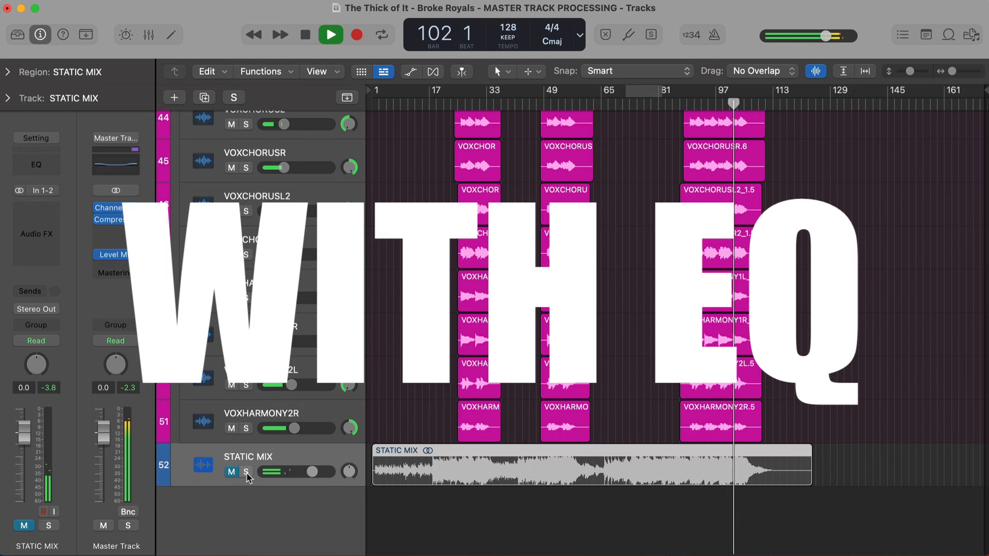
click(246, 472)
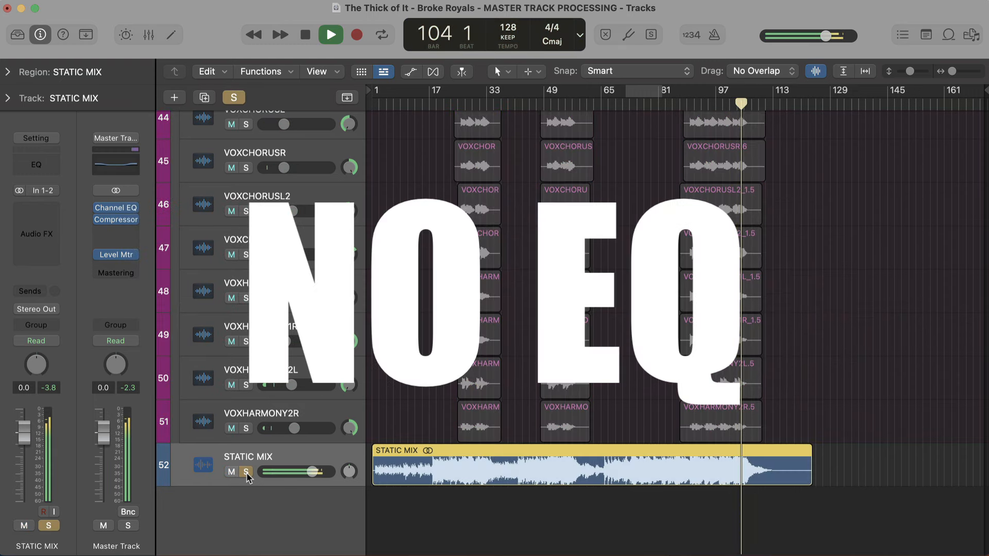
click(247, 472)
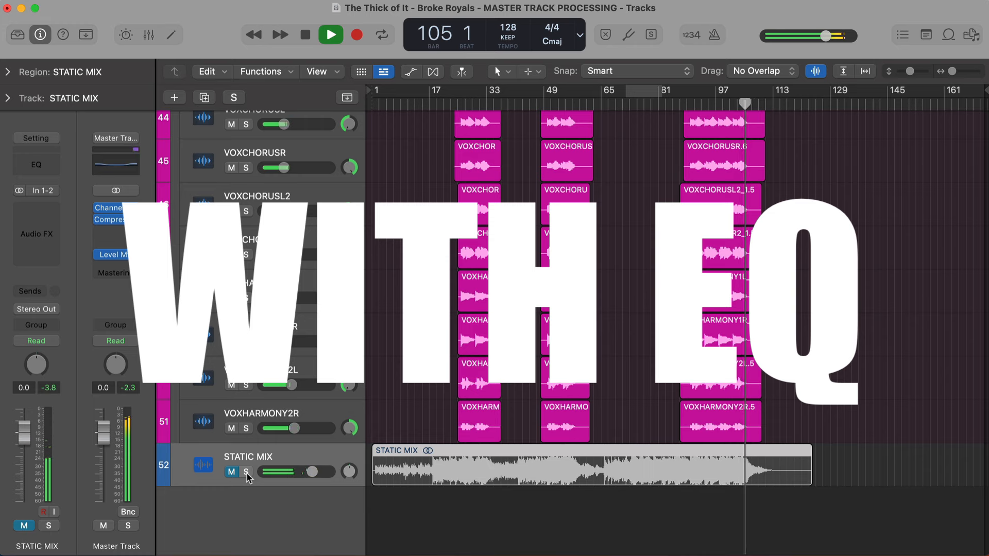